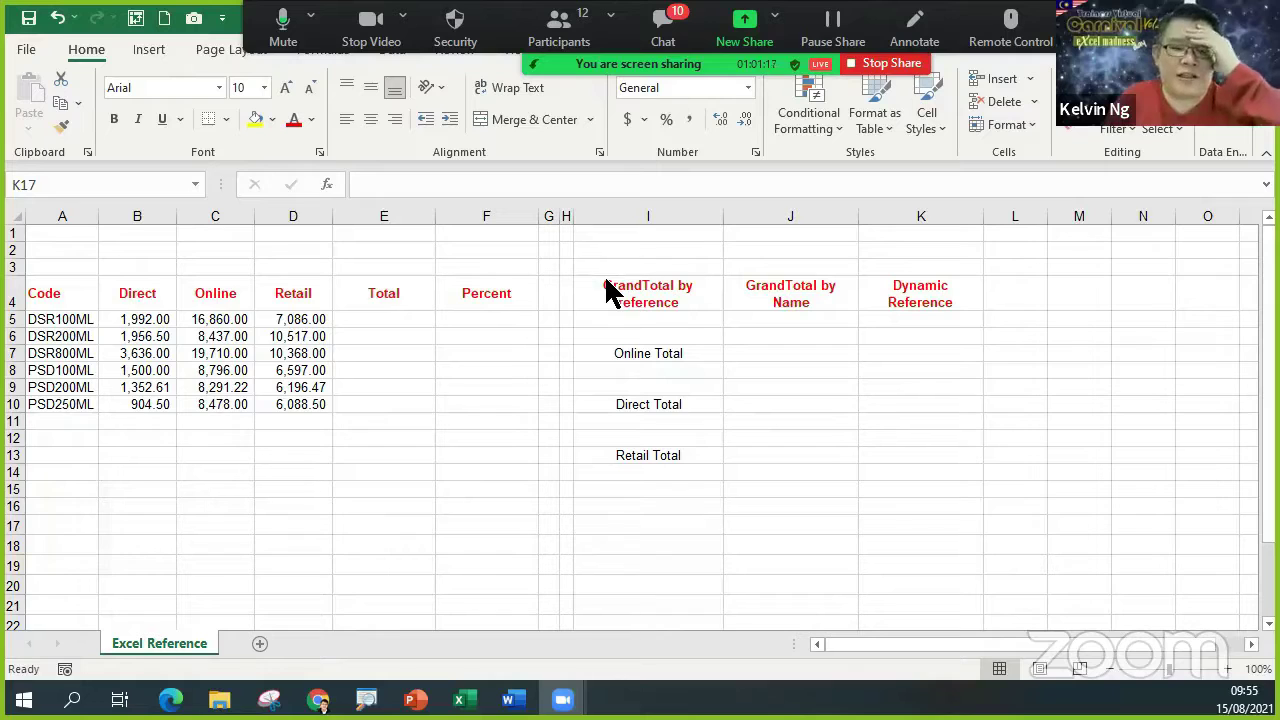
Try AutoSum on the single Total cell E5, then cancel it.
{"action": "left_click_drag", "start_coordinate": [631, 263], "coordinate": [968, 500]}
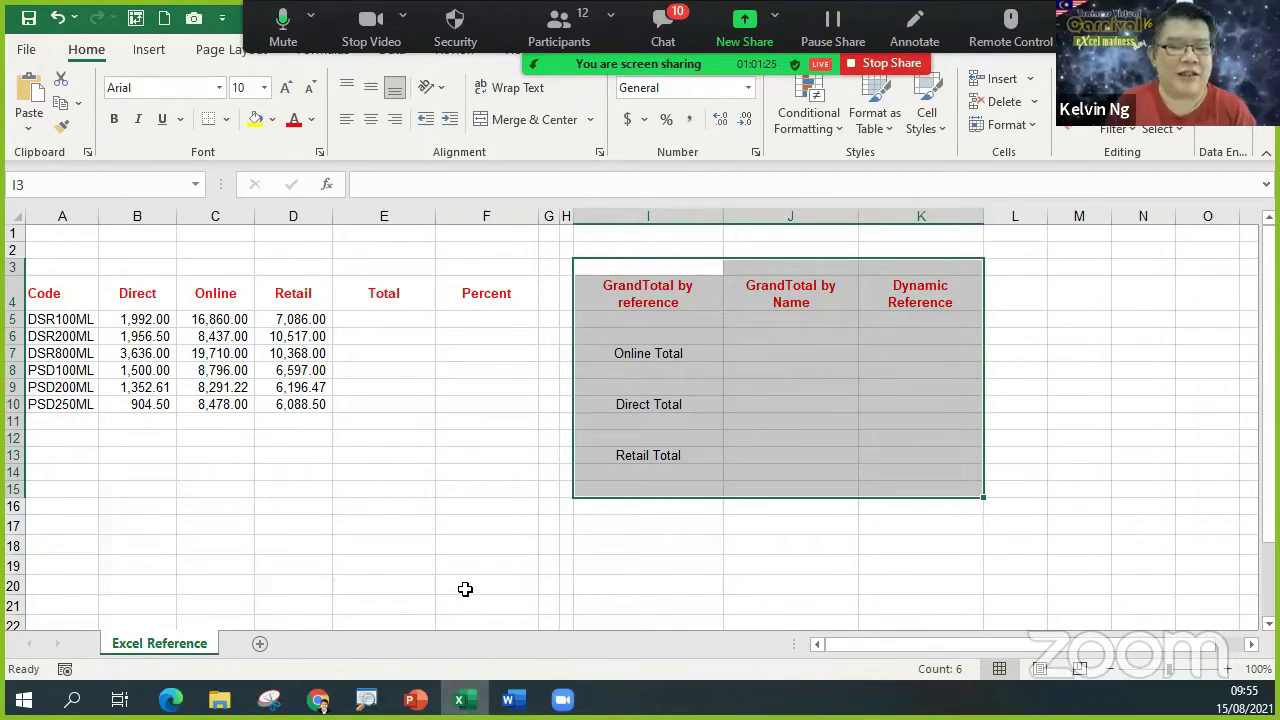
{"action": "left_click", "coordinate": [757, 551]}
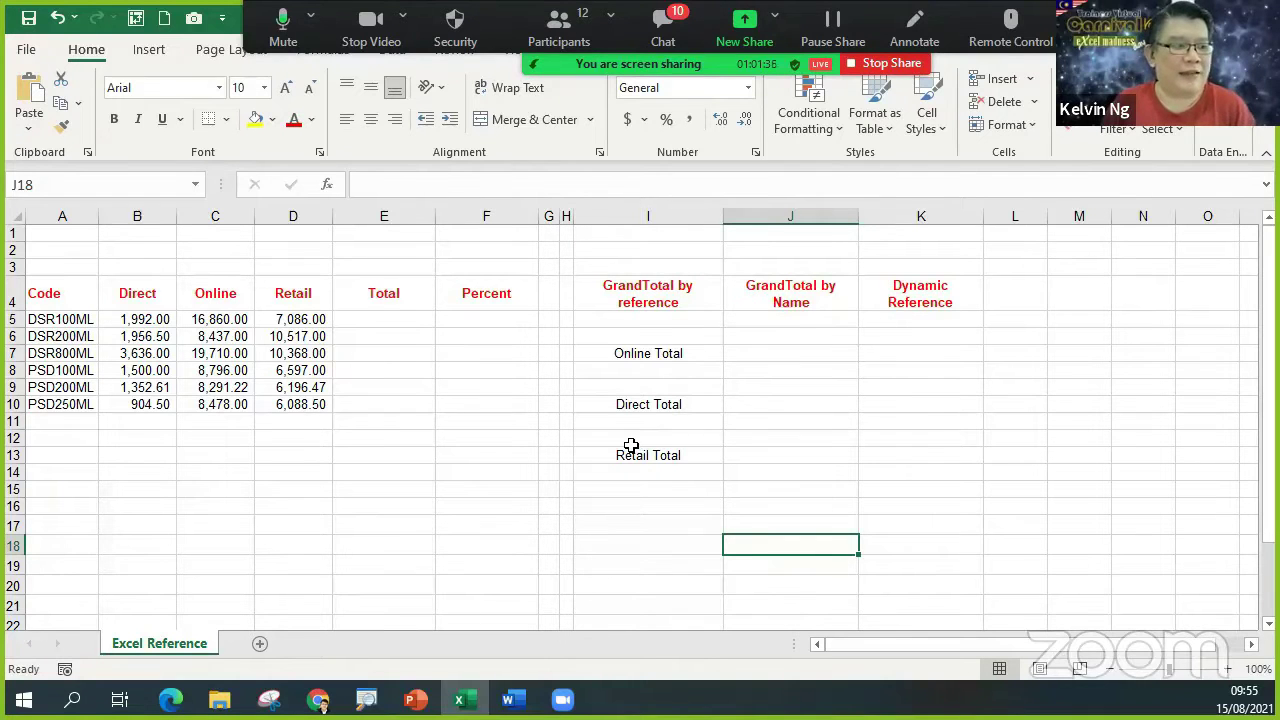
{"action": "left_click", "coordinate": [62, 293]}
{"action": "scroll", "coordinate": [64, 292], "scroll_direction": "up", "scroll_amount": 4}
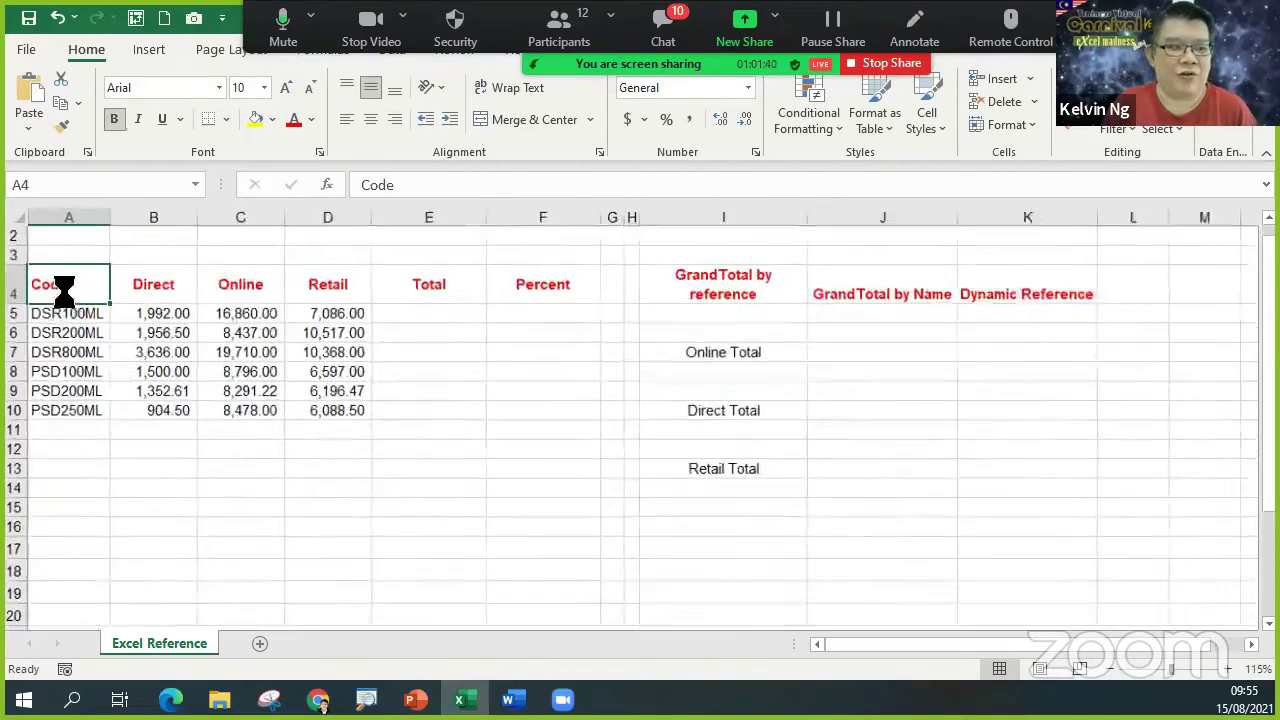
{"action": "scroll", "coordinate": [65, 291], "scroll_direction": "up", "scroll_amount": 1}
{"action": "left_click", "coordinate": [646, 317]}
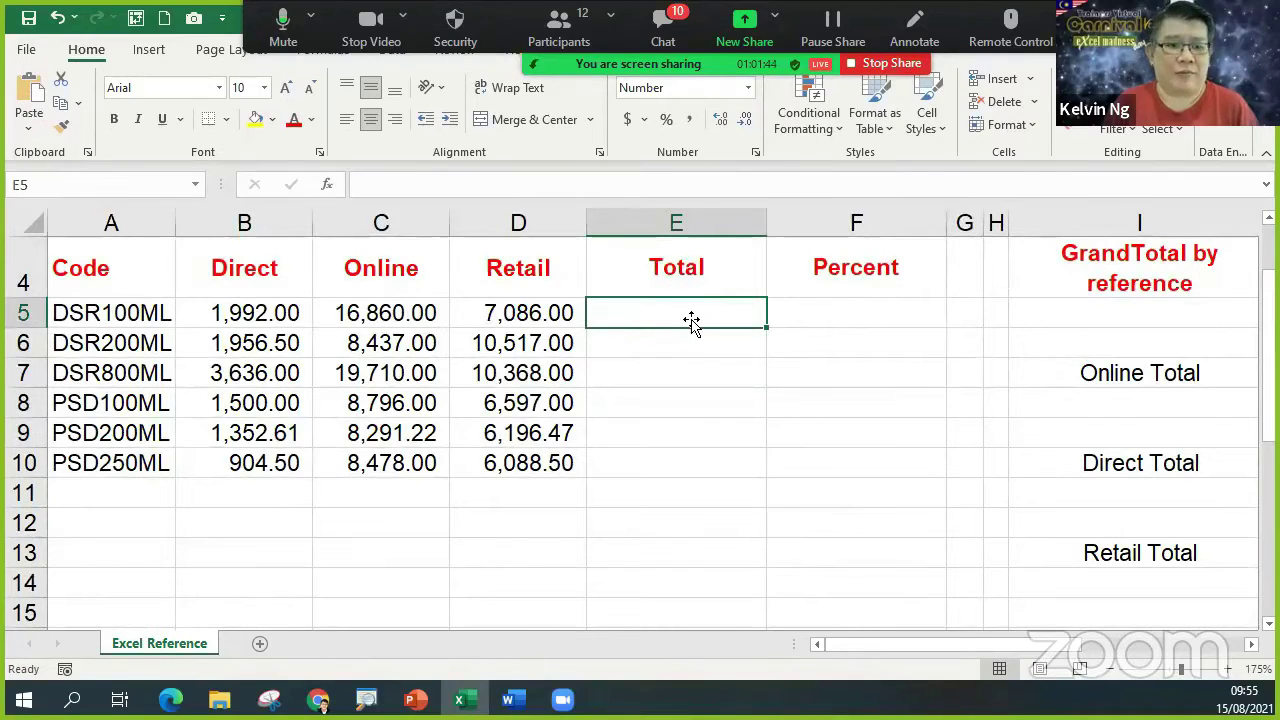
{"action": "key", "text": "alt+equal"}
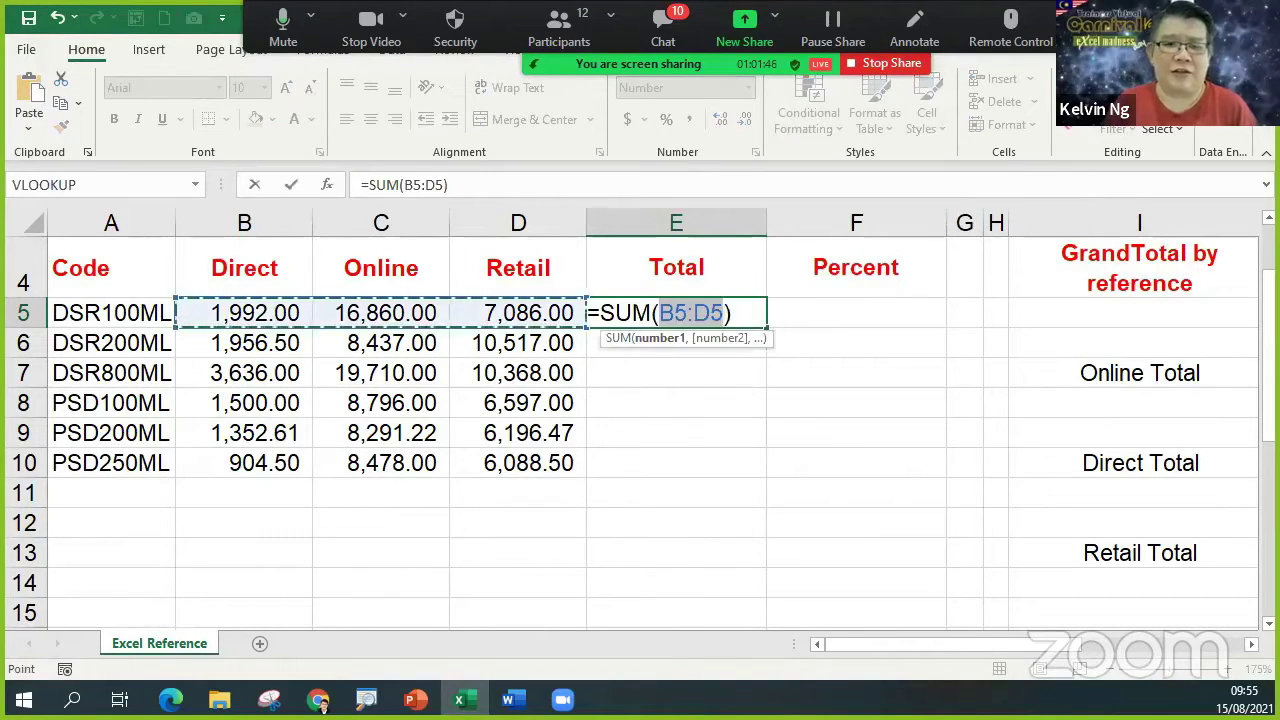
{"action": "key", "text": "Escape"}
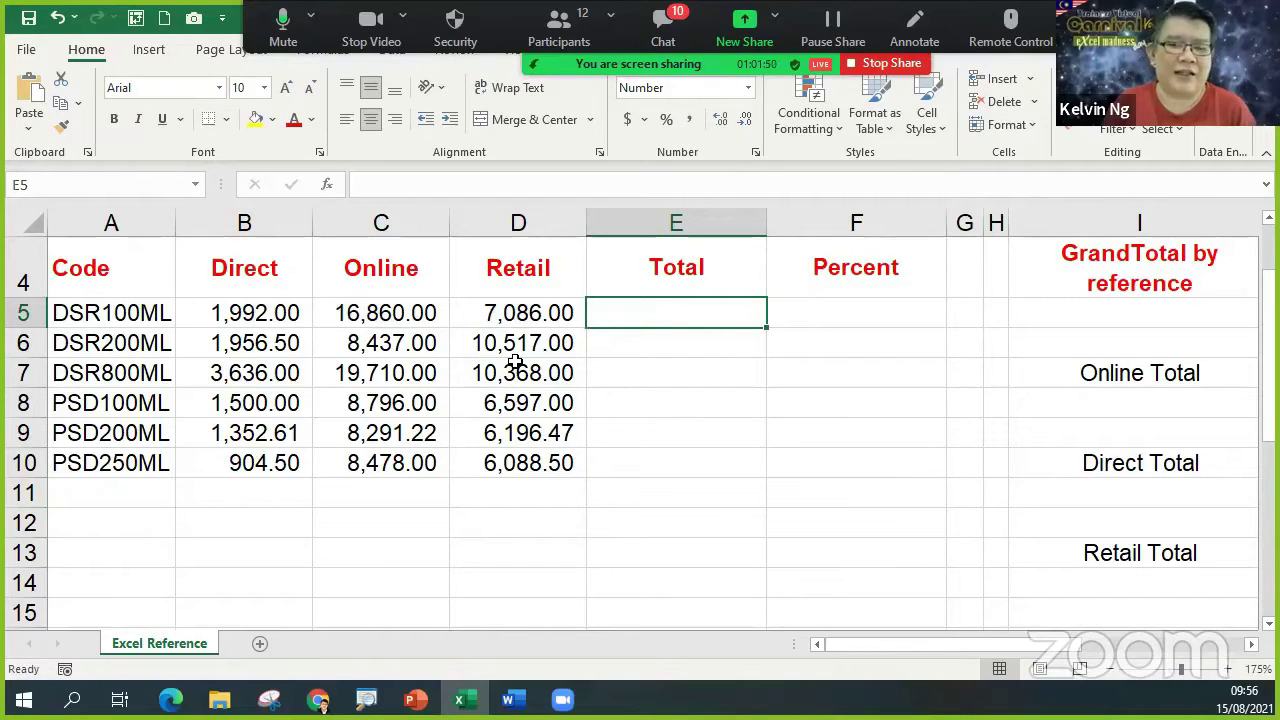
AutoSum B5:E10 to fill the Total column with row sums, then undo it.
{"action": "left_click_drag", "start_coordinate": [676, 313], "coordinate": [272, 462]}
{"action": "key", "text": "alt+equal"}
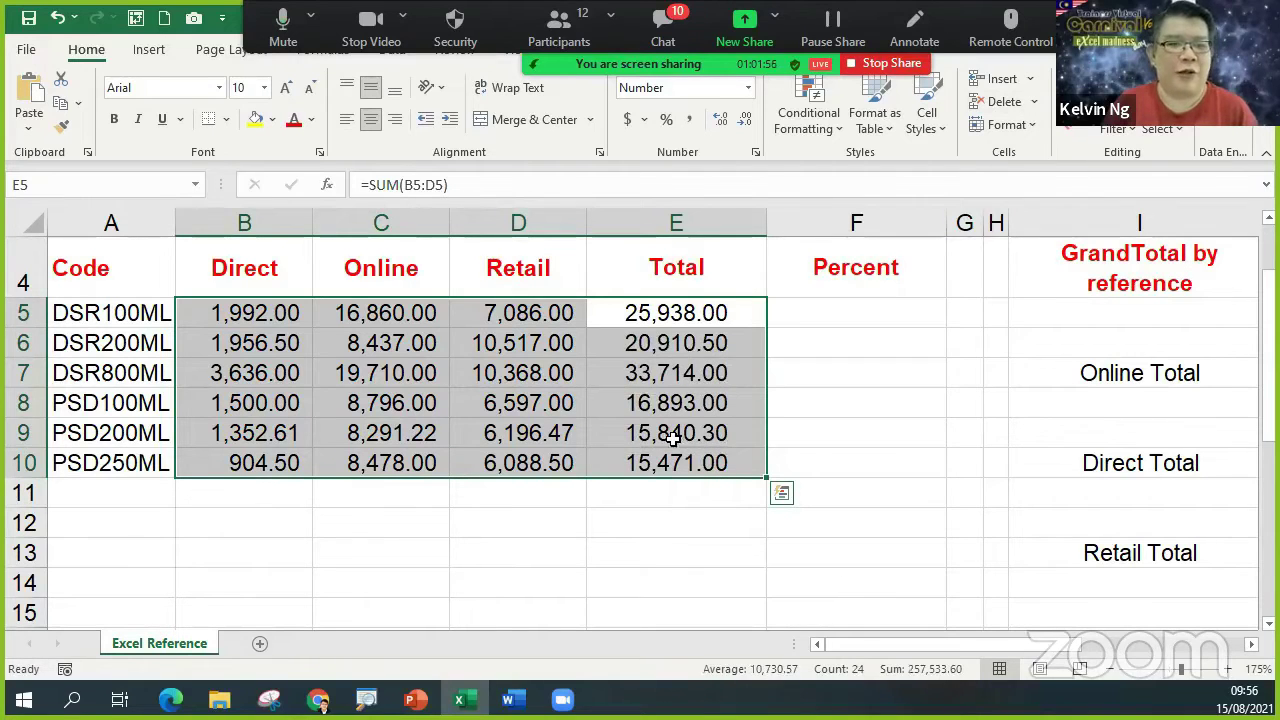
{"action": "left_click", "coordinate": [755, 312]}
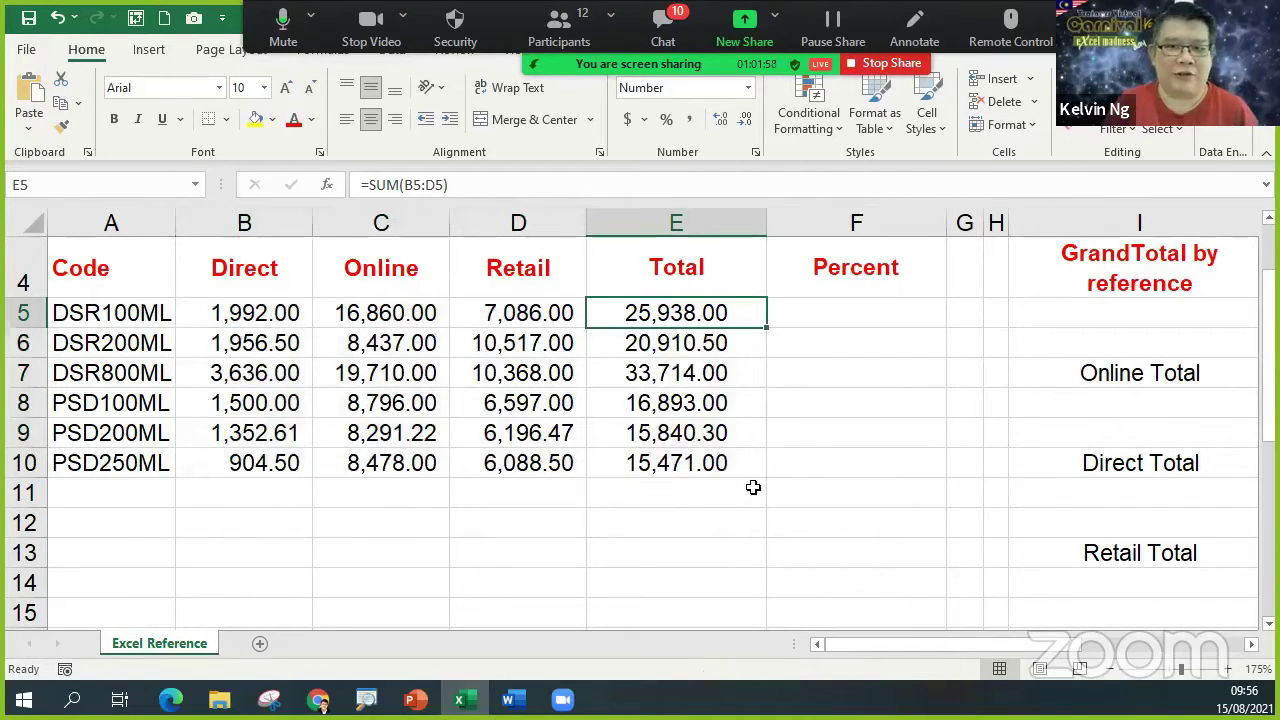
{"action": "key", "text": "ctrl+z"}
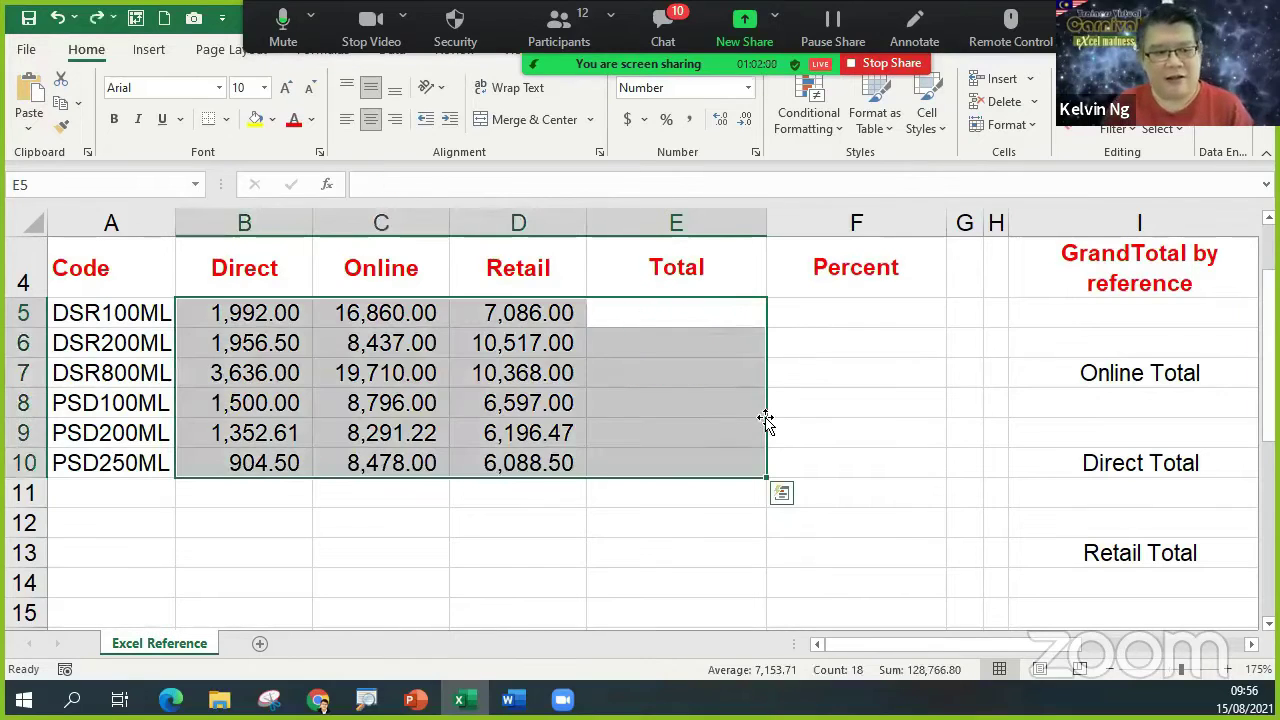
{"action": "key", "text": "ctrl+z"}
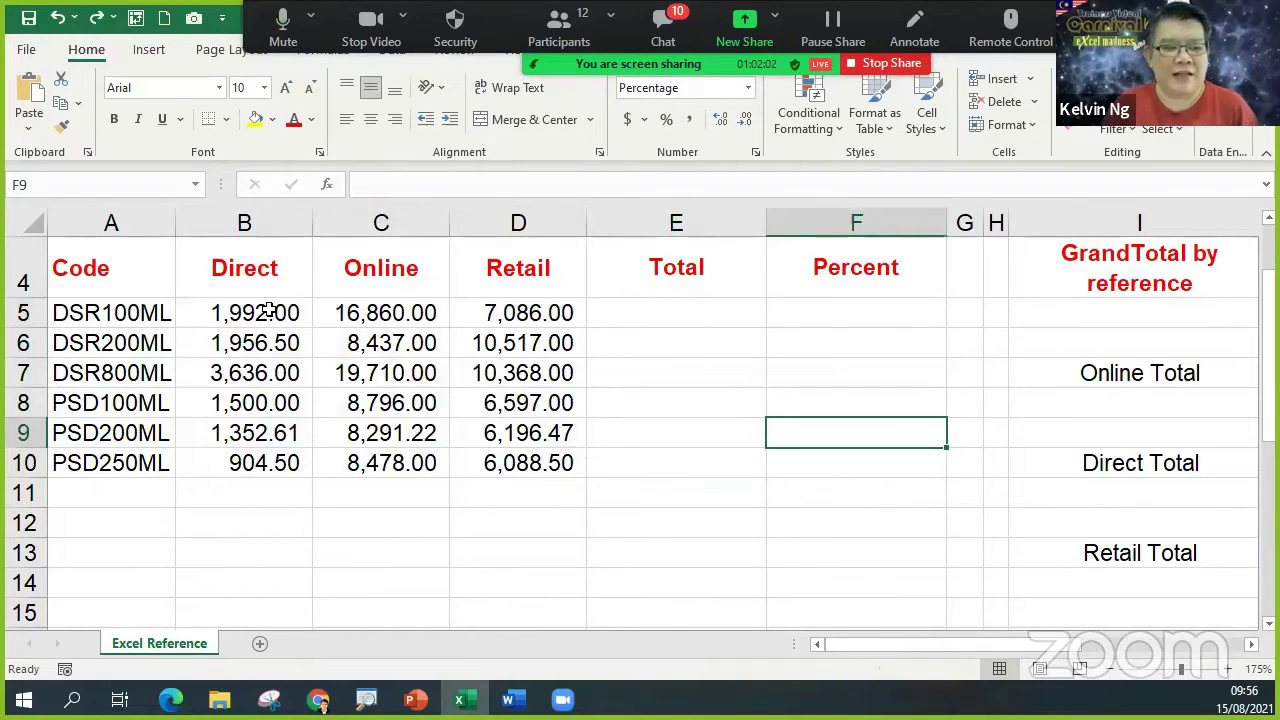
Reapply AutoSum over B5:E10 so E5:E10 hold =SUM(B5:D5)-style row totals.
{"action": "left_click_drag", "start_coordinate": [268, 311], "coordinate": [651, 449]}
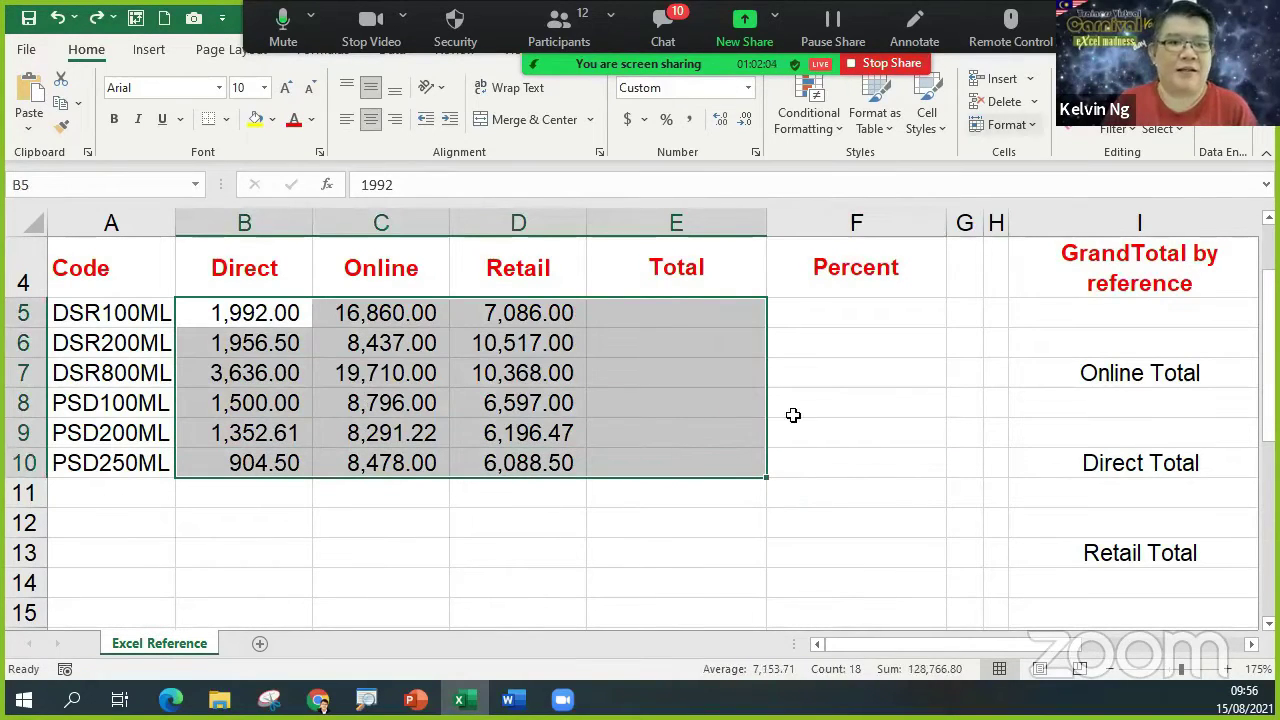
{"action": "key", "text": "alt+equal"}
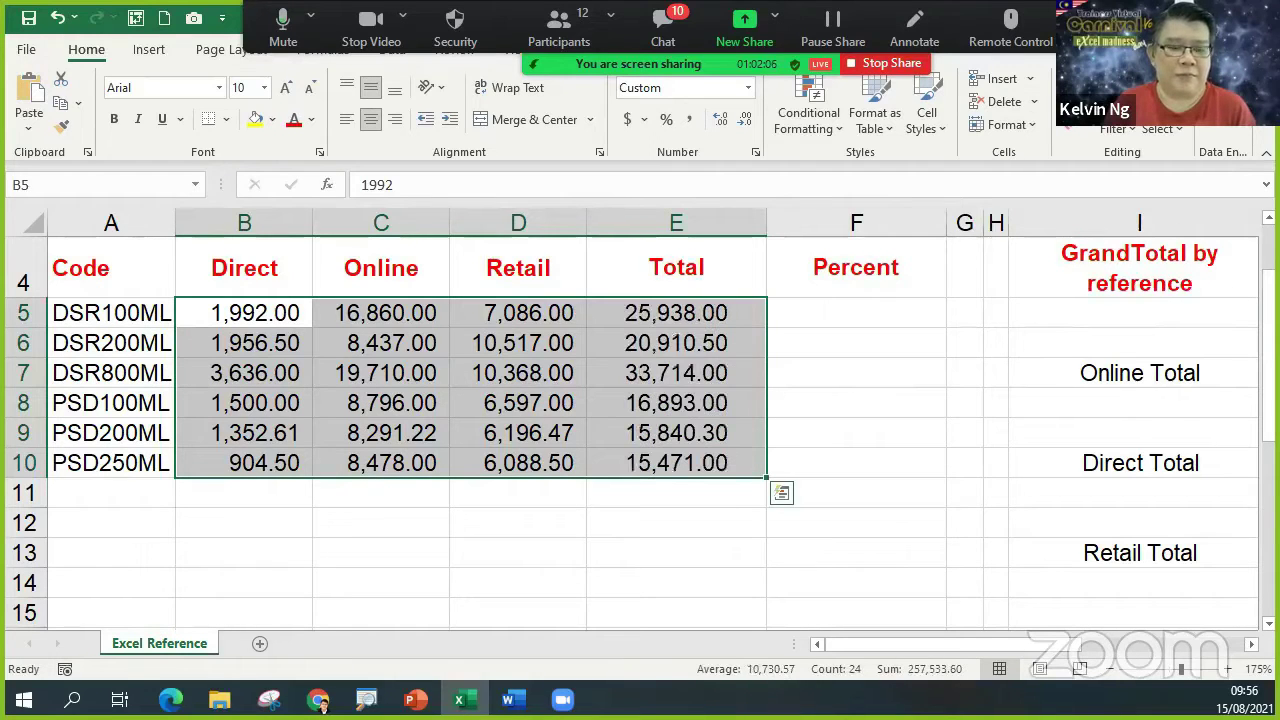
{"action": "left_click", "coordinate": [735, 320]}
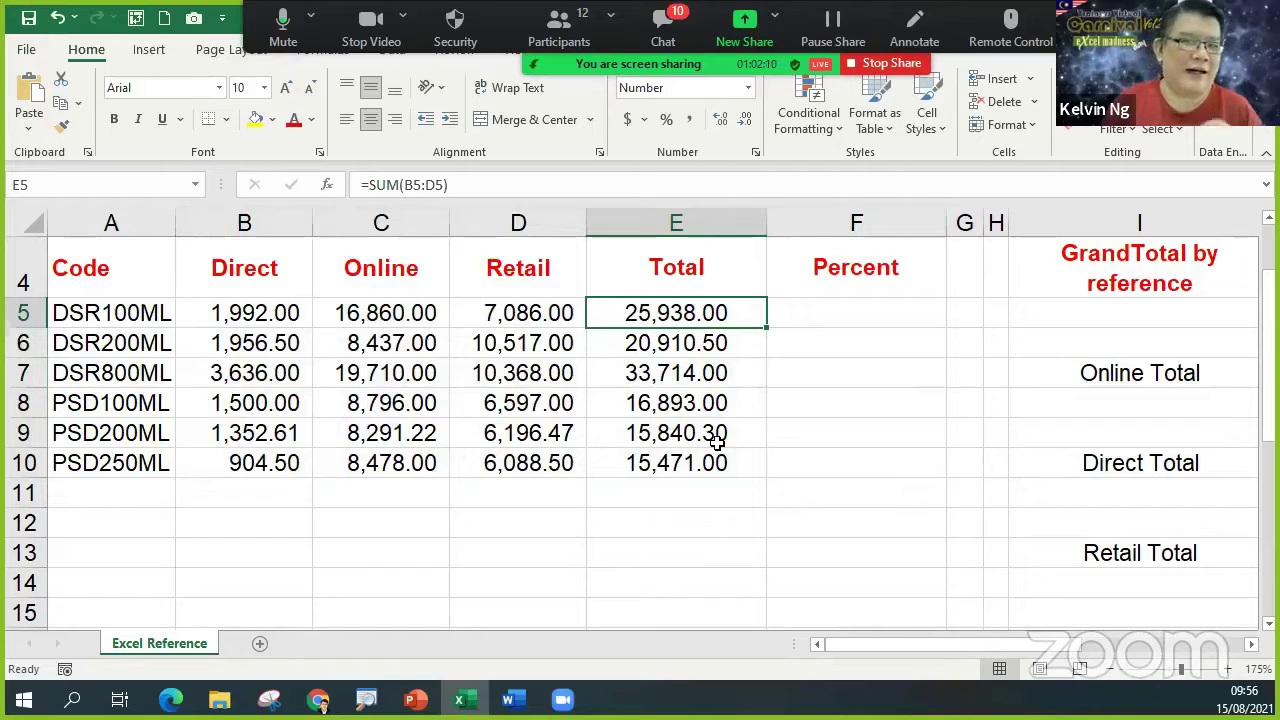
{"action": "double_click", "coordinate": [738, 315]}
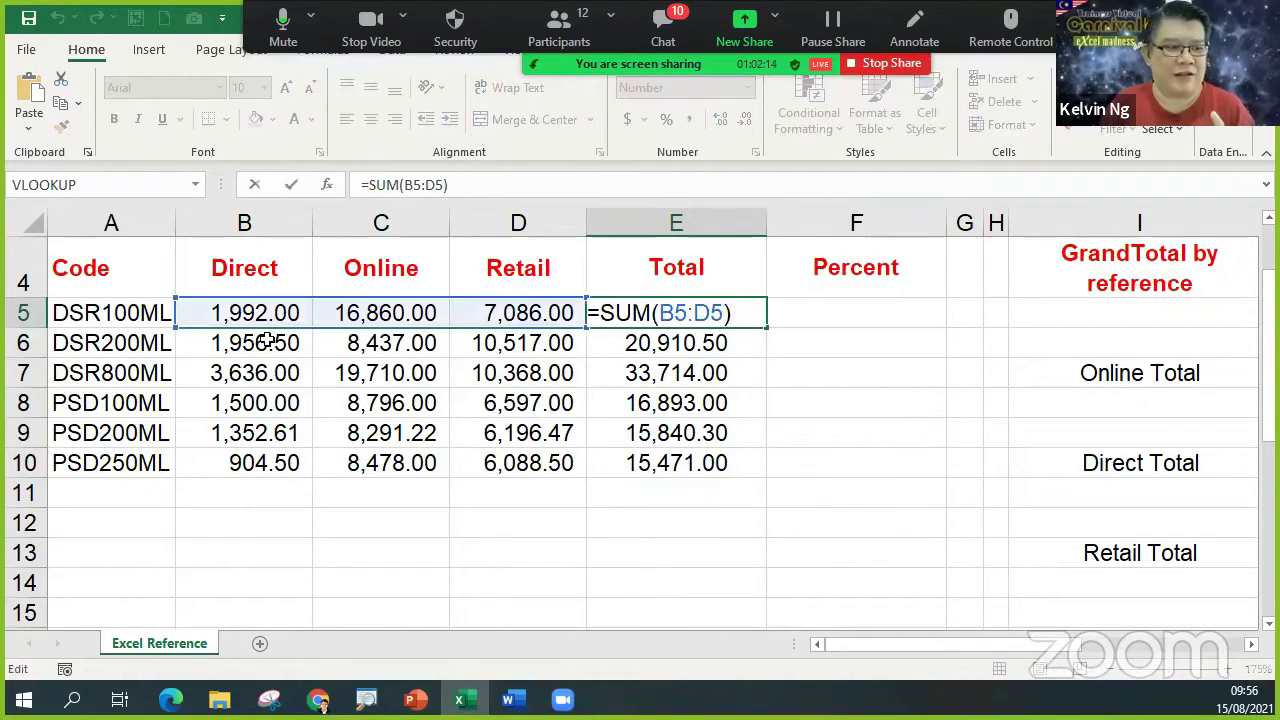
{"action": "double_click", "coordinate": [728, 344]}
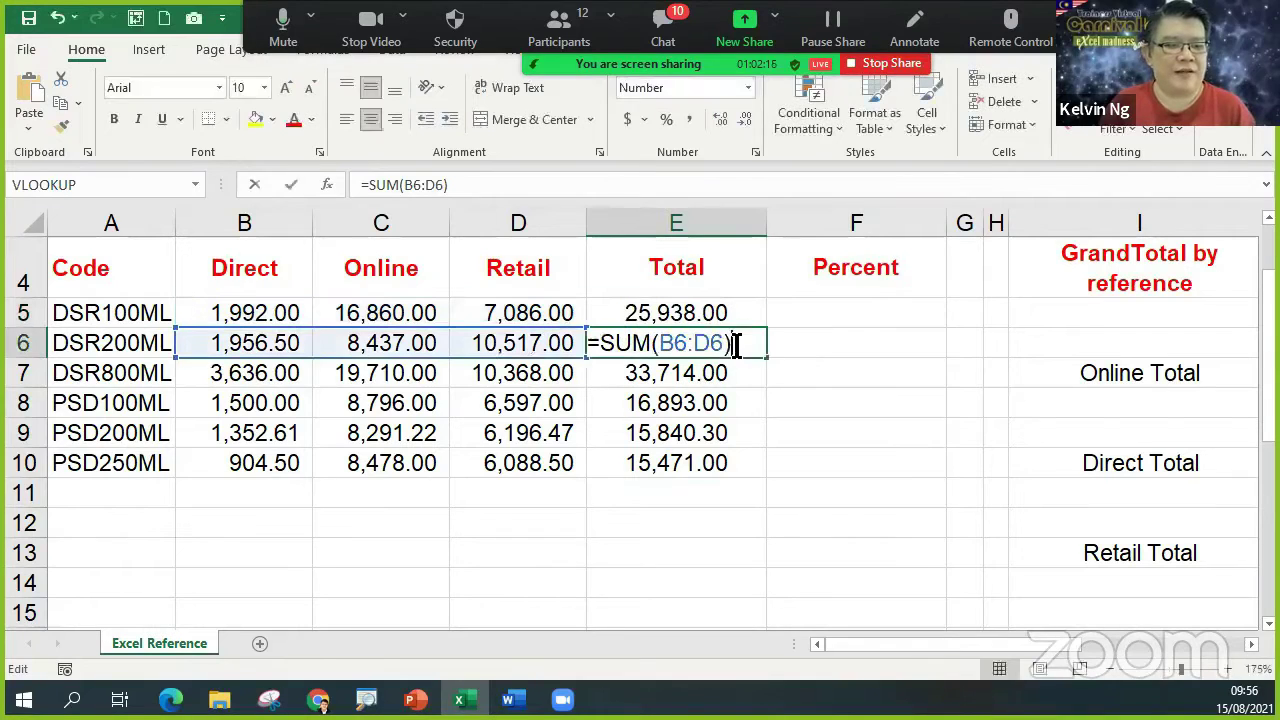
{"action": "left_click", "coordinate": [751, 374]}
{"action": "double_click", "coordinate": [751, 374]}
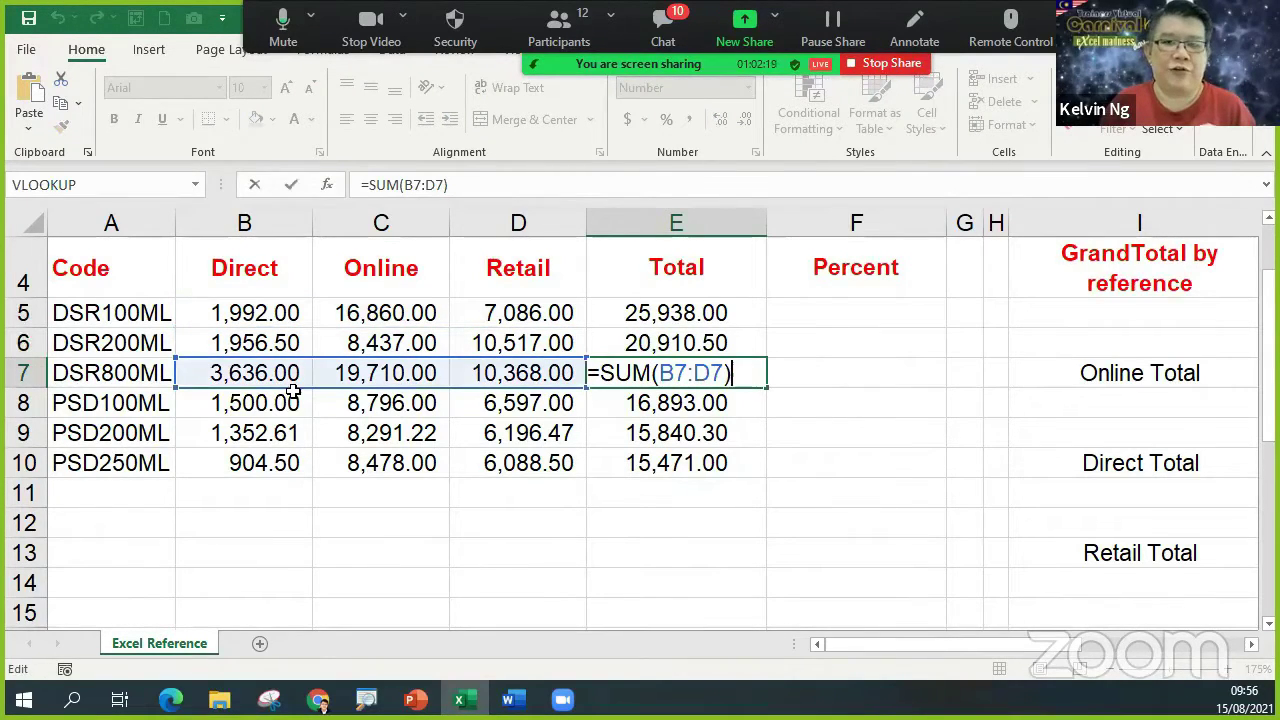
{"action": "left_click", "coordinate": [749, 405]}
{"action": "double_click", "coordinate": [749, 405]}
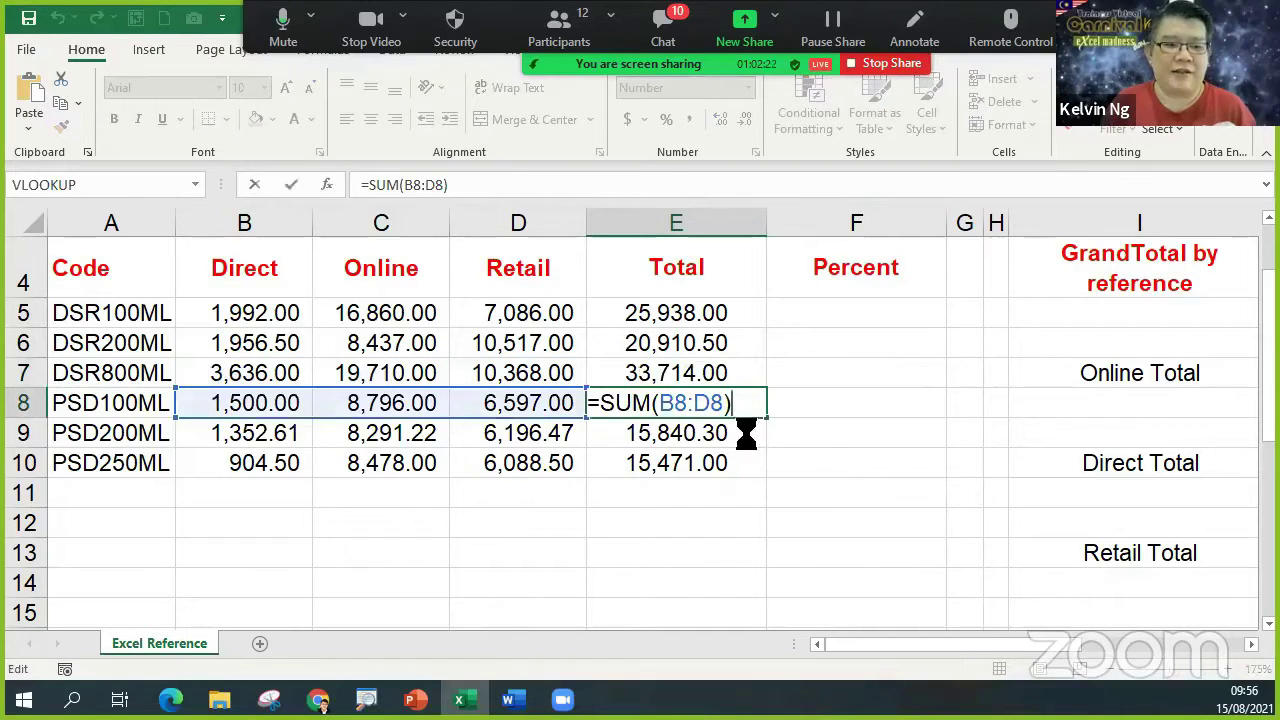
{"action": "left_click", "coordinate": [746, 434]}
{"action": "double_click", "coordinate": [746, 434]}
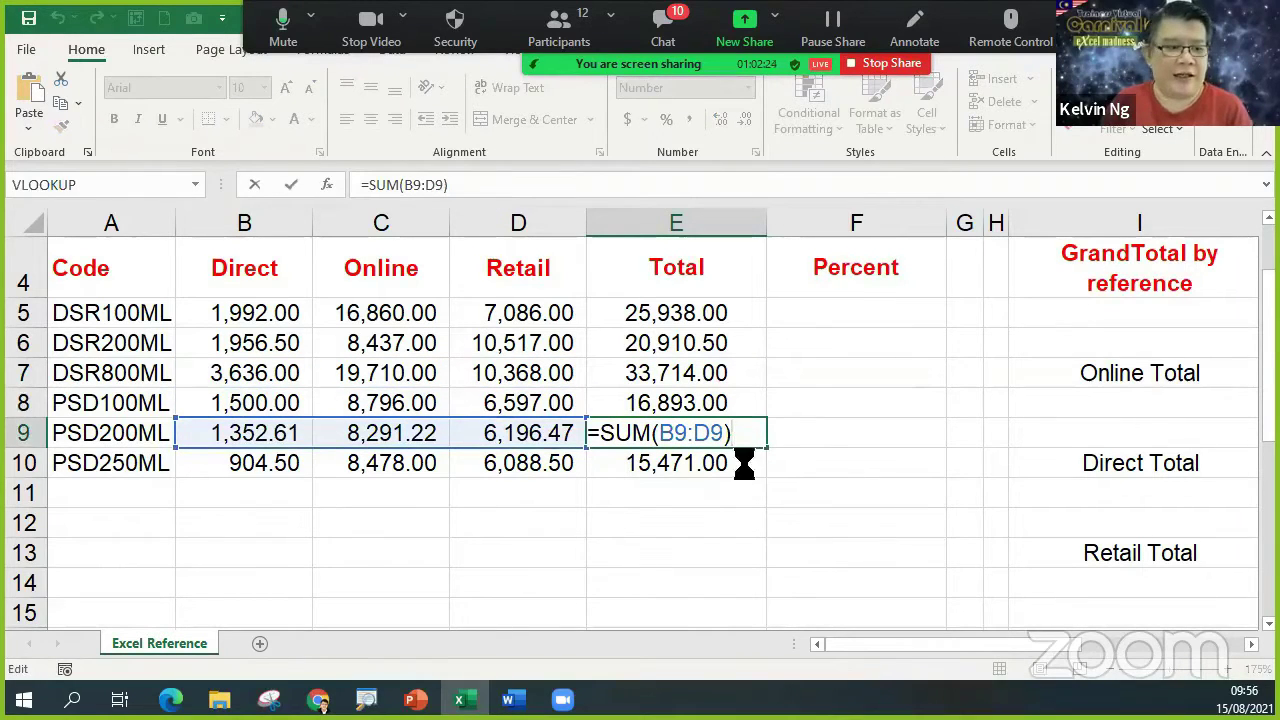
{"action": "left_click", "coordinate": [746, 460]}
{"action": "double_click", "coordinate": [746, 460]}
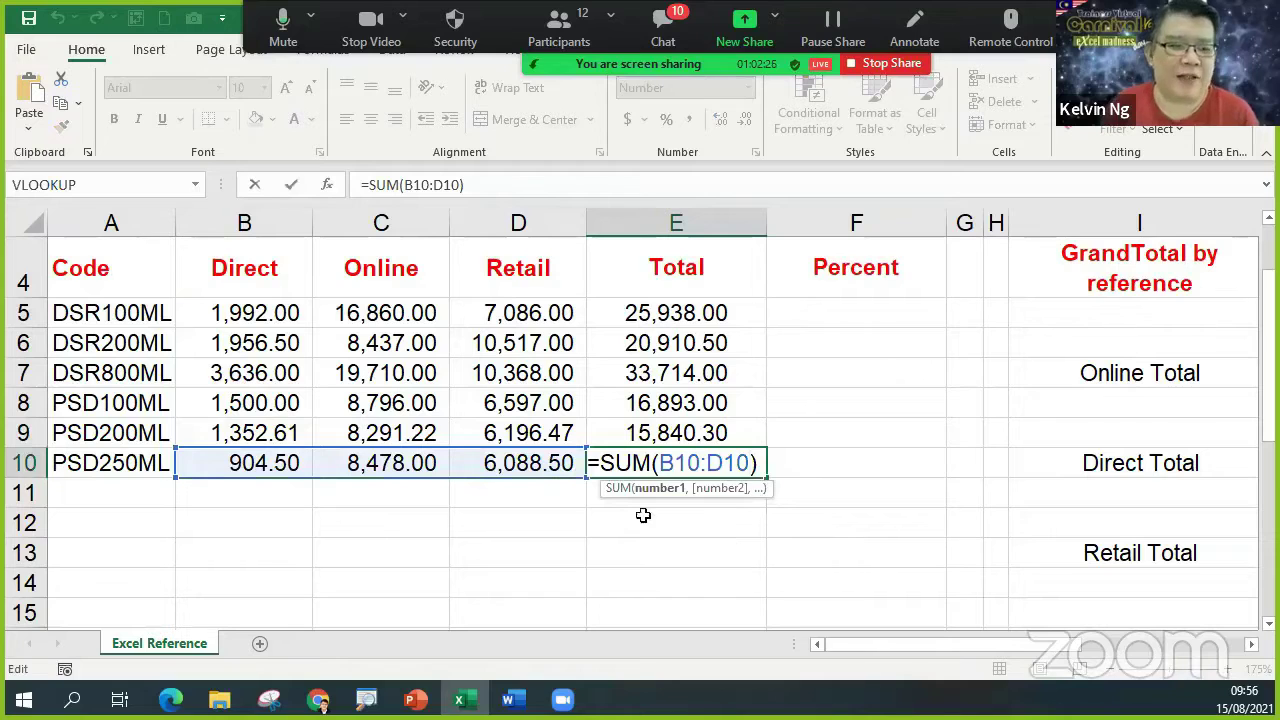
{"action": "key", "text": "Escape"}
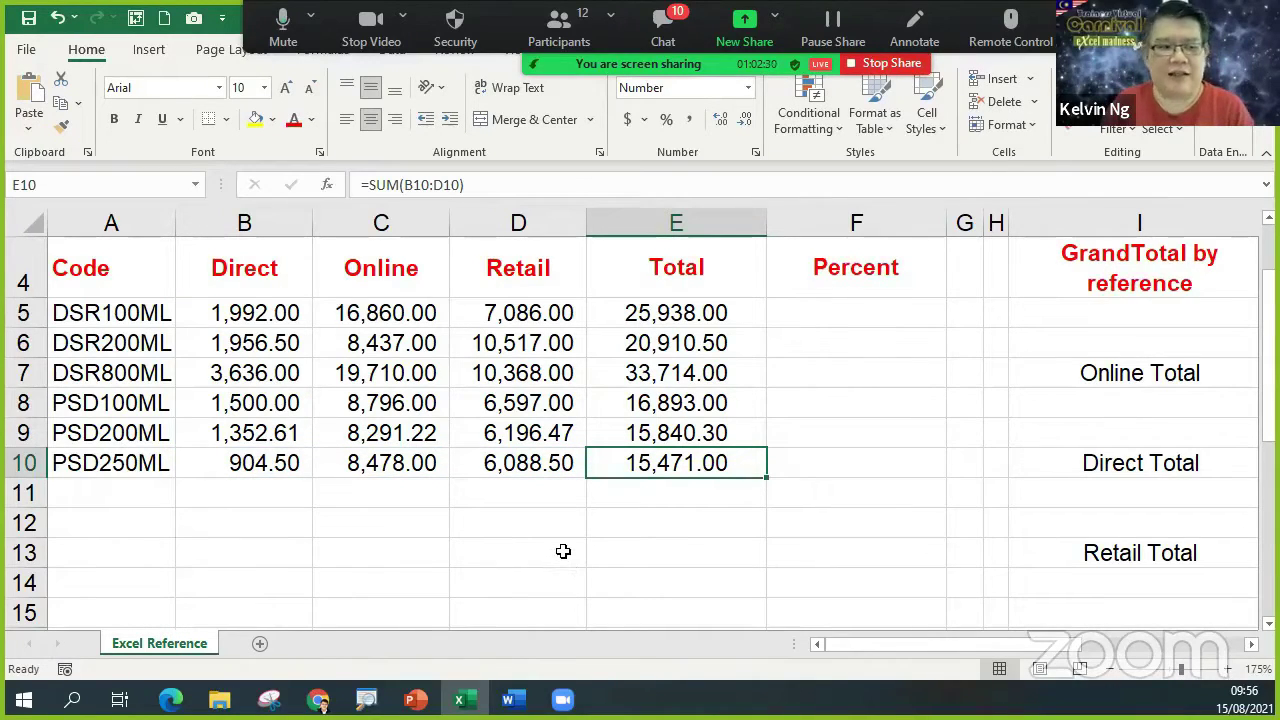
Enter =SUM(E5:E10) in I5 under GrandTotal by reference.
{"action": "scroll", "coordinate": [563, 551], "scroll_direction": "down", "scroll_amount": 1, "text": "ctrl"}
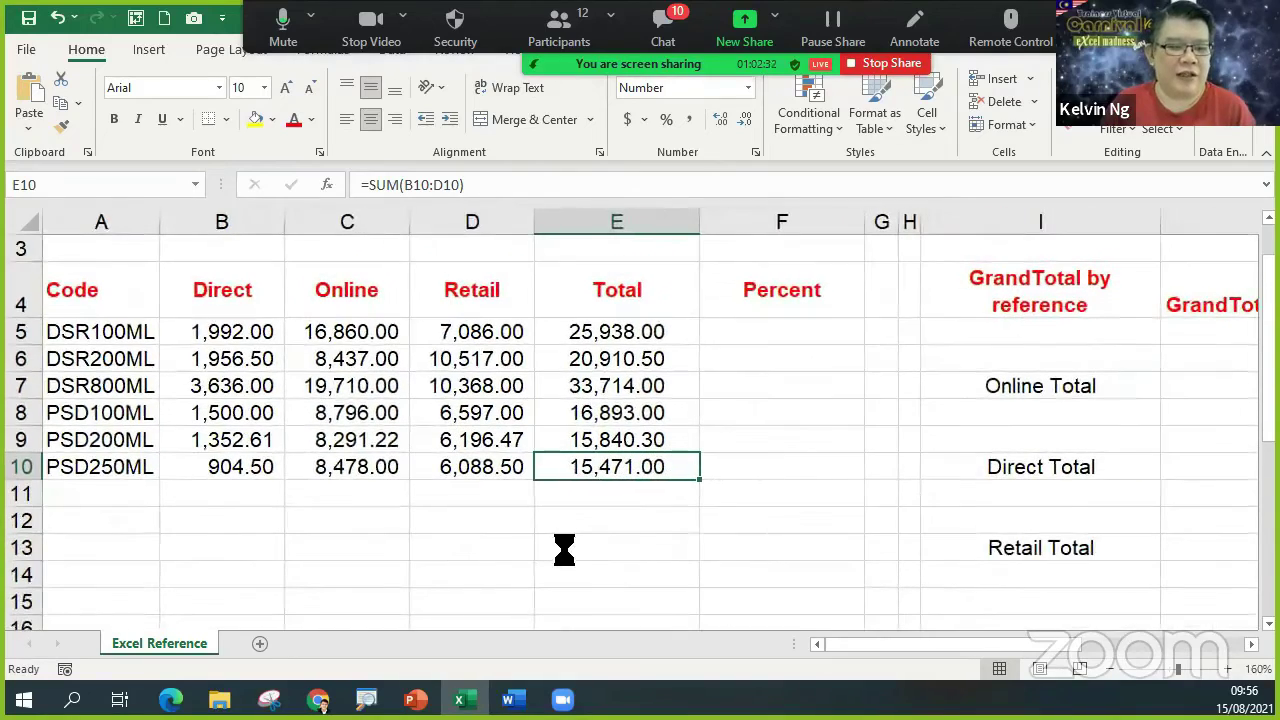
{"action": "scroll", "coordinate": [565, 549], "scroll_direction": "down", "scroll_amount": 1, "text": "ctrl"}
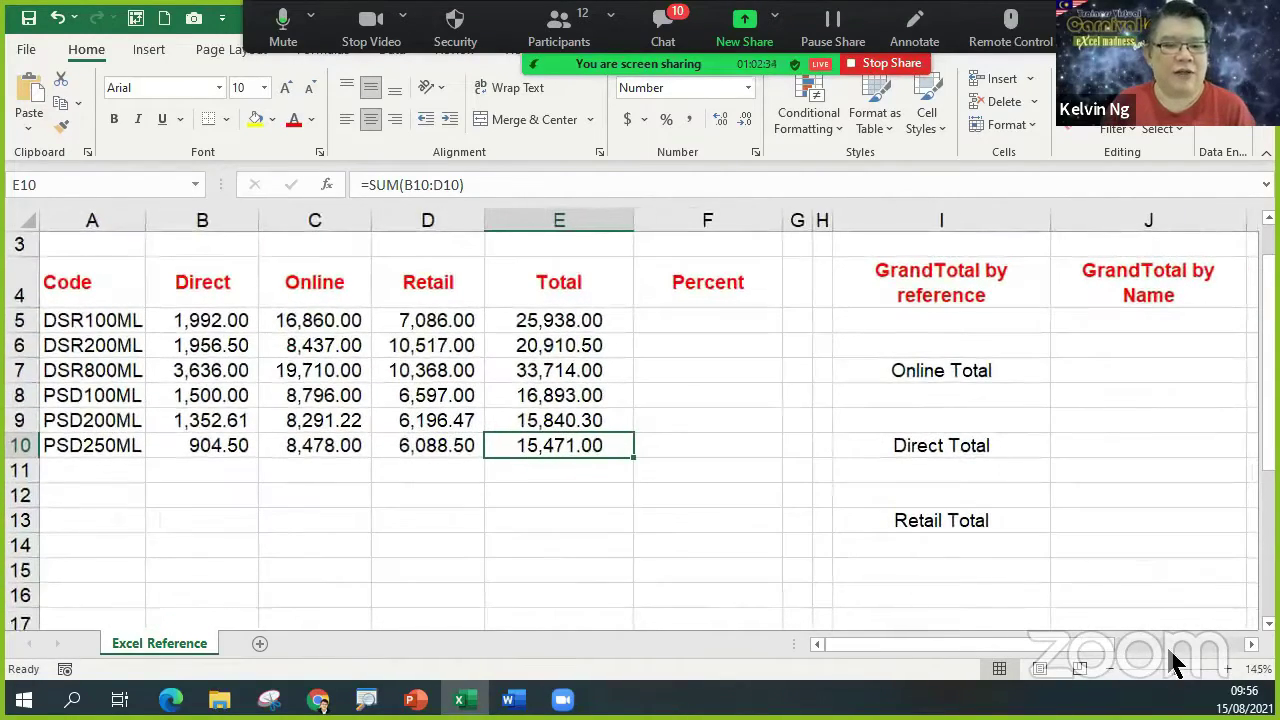
{"action": "scroll", "coordinate": [1232, 647], "scroll_direction": "right", "scroll_amount": 1}
{"action": "scroll", "coordinate": [1232, 650], "scroll_direction": "right", "scroll_amount": 2}
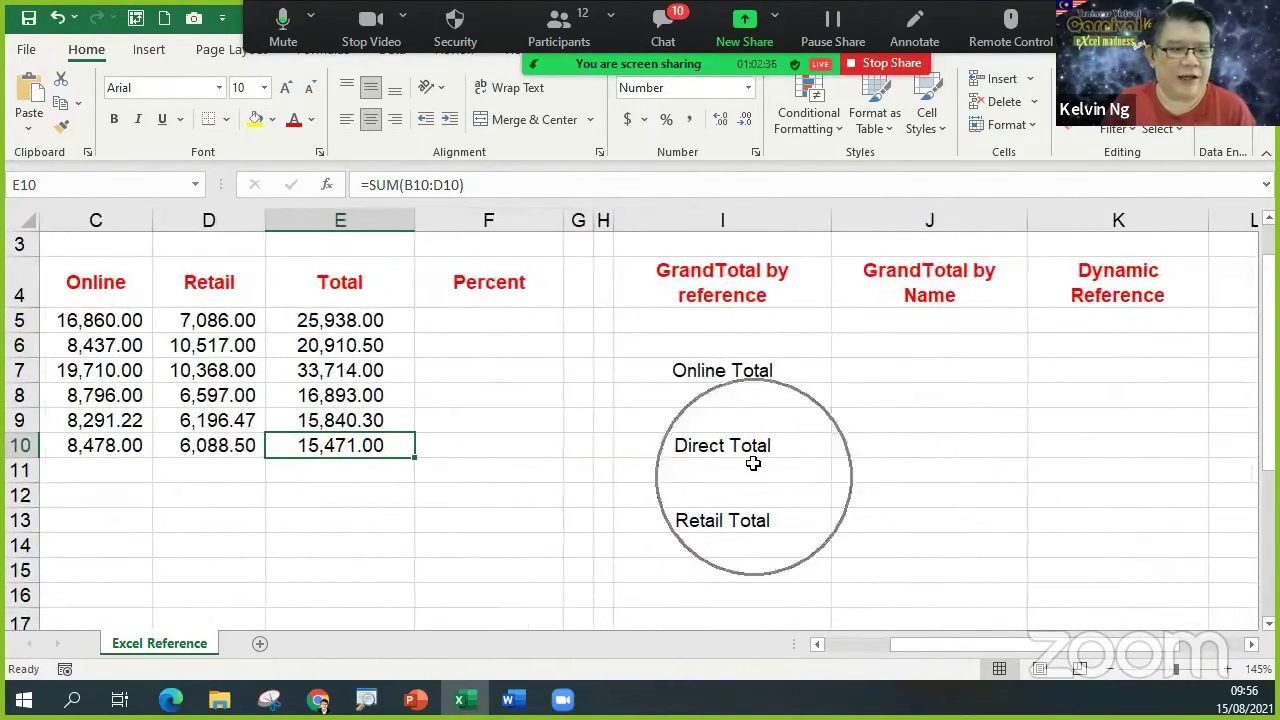
{"action": "left_click", "coordinate": [764, 322]}
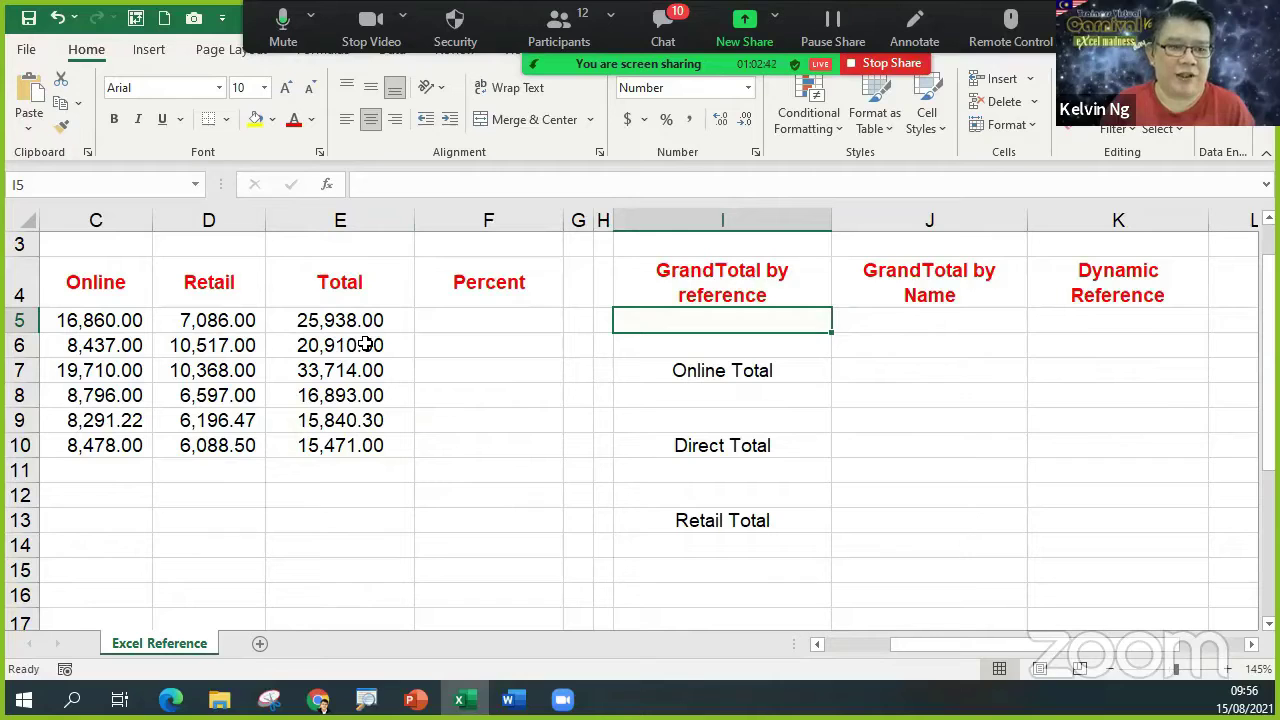
{"action": "type", "text": "="}
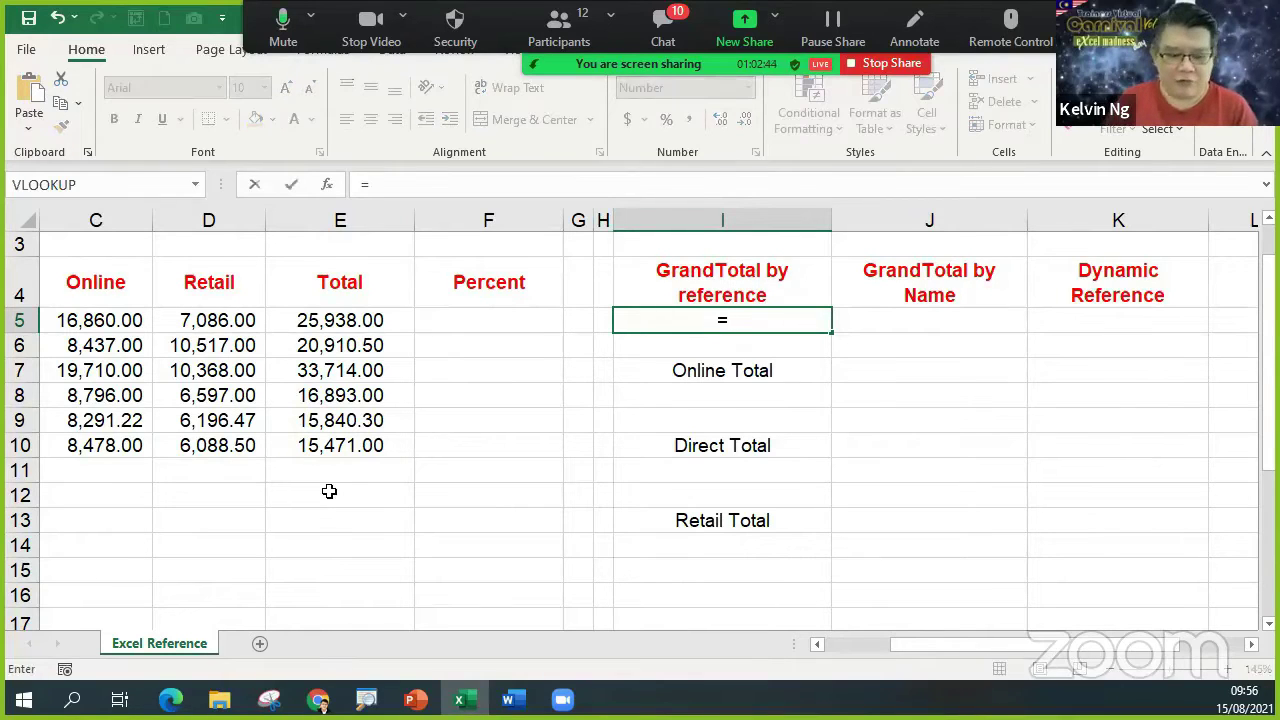
{"action": "type", "text": "sum"}
{"action": "key", "text": "Tab"}
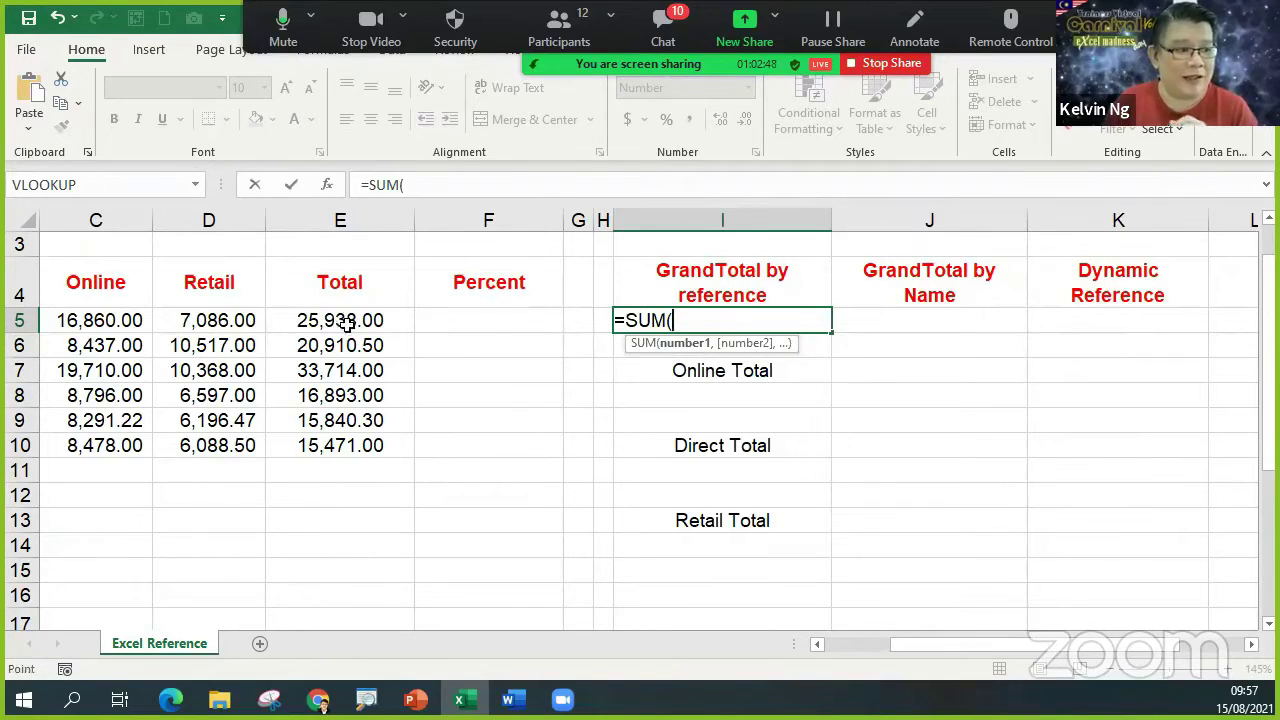
{"action": "left_click_drag", "start_coordinate": [343, 320], "coordinate": [343, 460]}
{"action": "key", "text": "Return"}
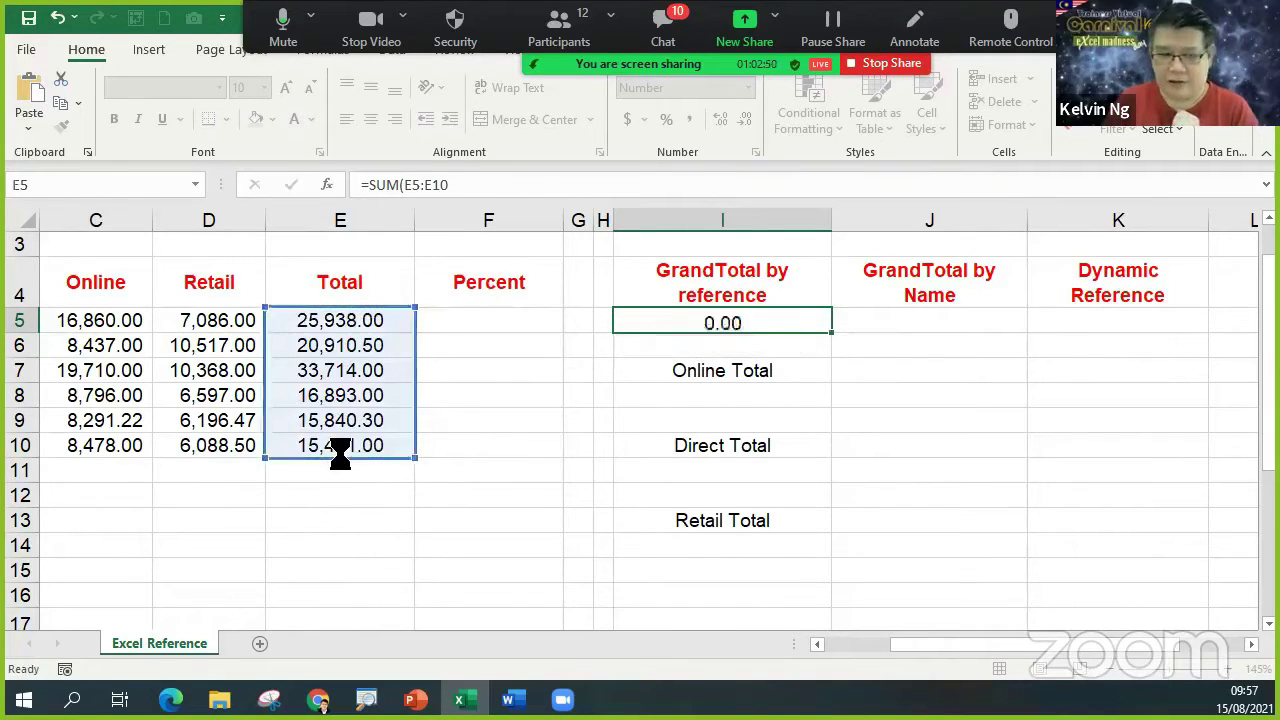
{"action": "left_click", "coordinate": [683, 241]}
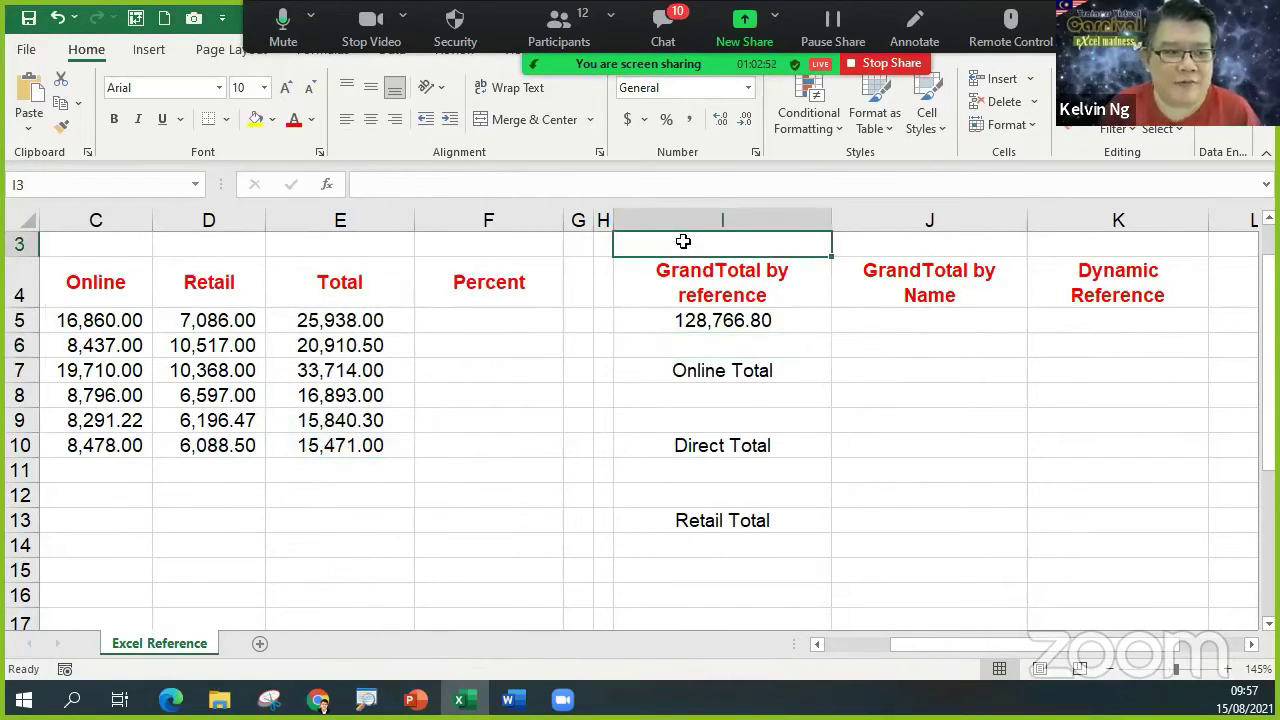
{"action": "type", "text": "=formu"}
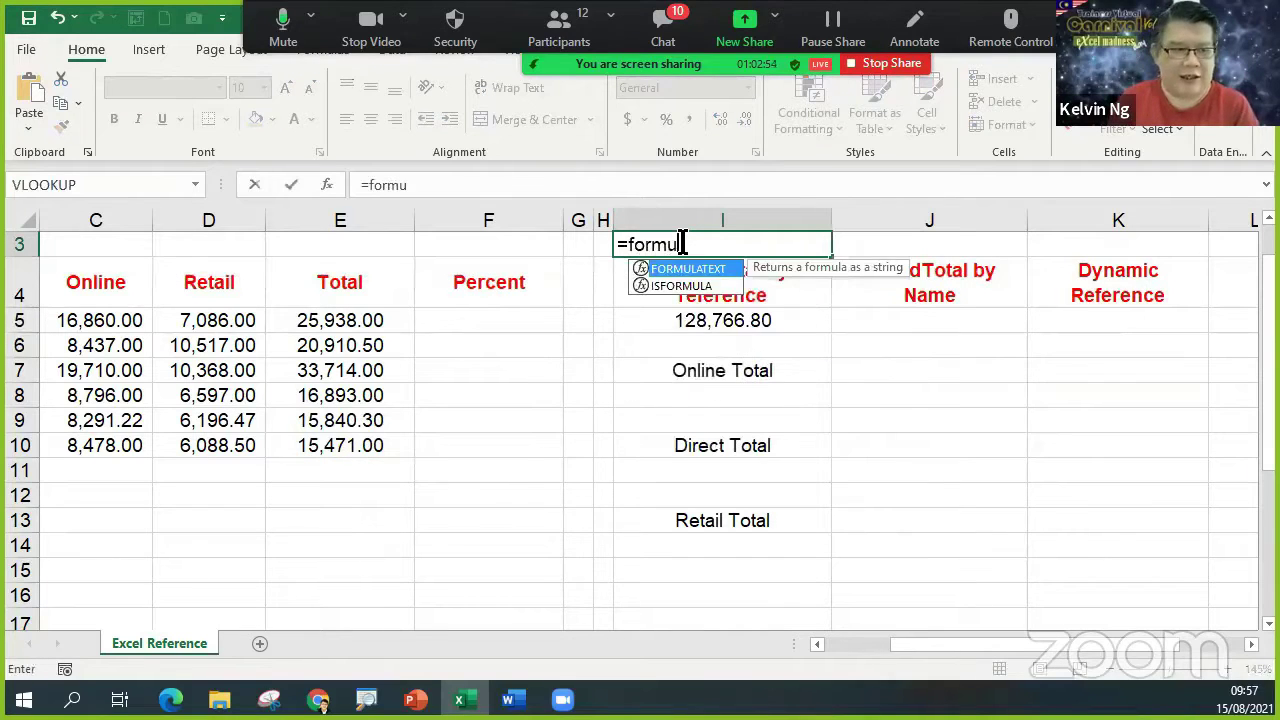
{"action": "key", "text": "Tab"}
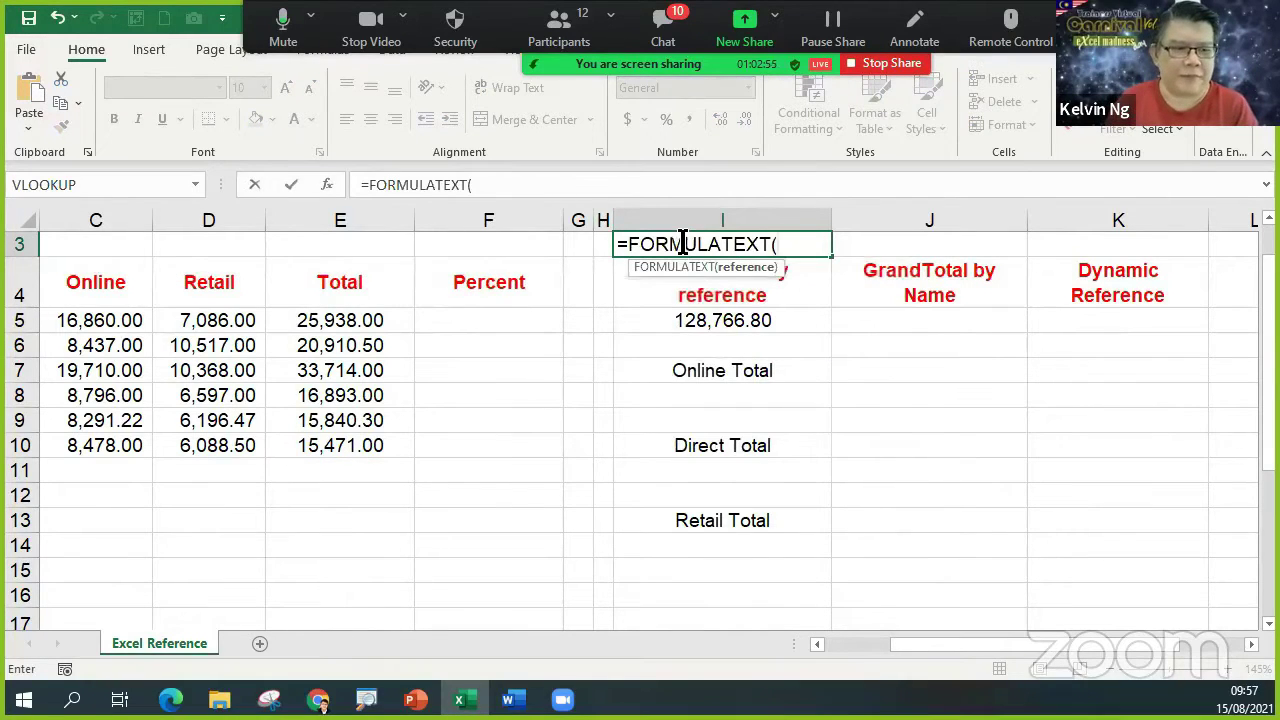
{"action": "left_click", "coordinate": [716, 320]}
{"action": "key", "text": "Return"}
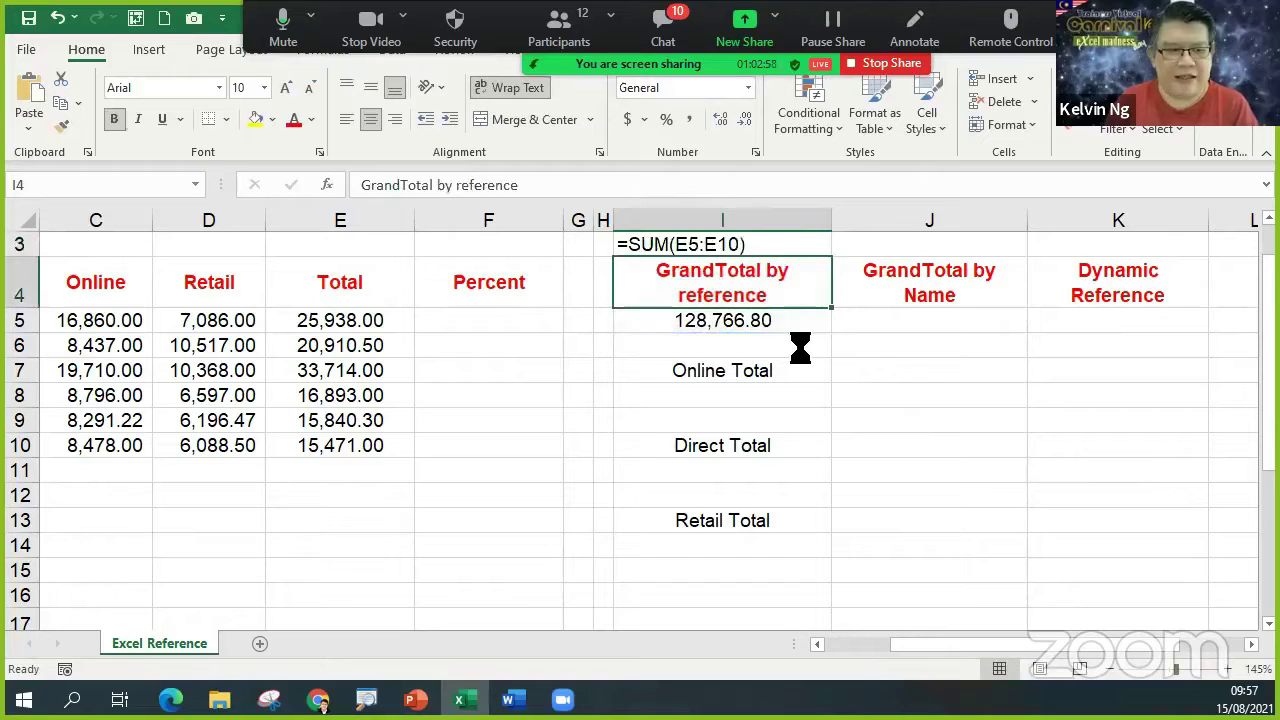
{"action": "left_click", "coordinate": [775, 242]}
{"action": "left_click", "coordinate": [369, 120]}
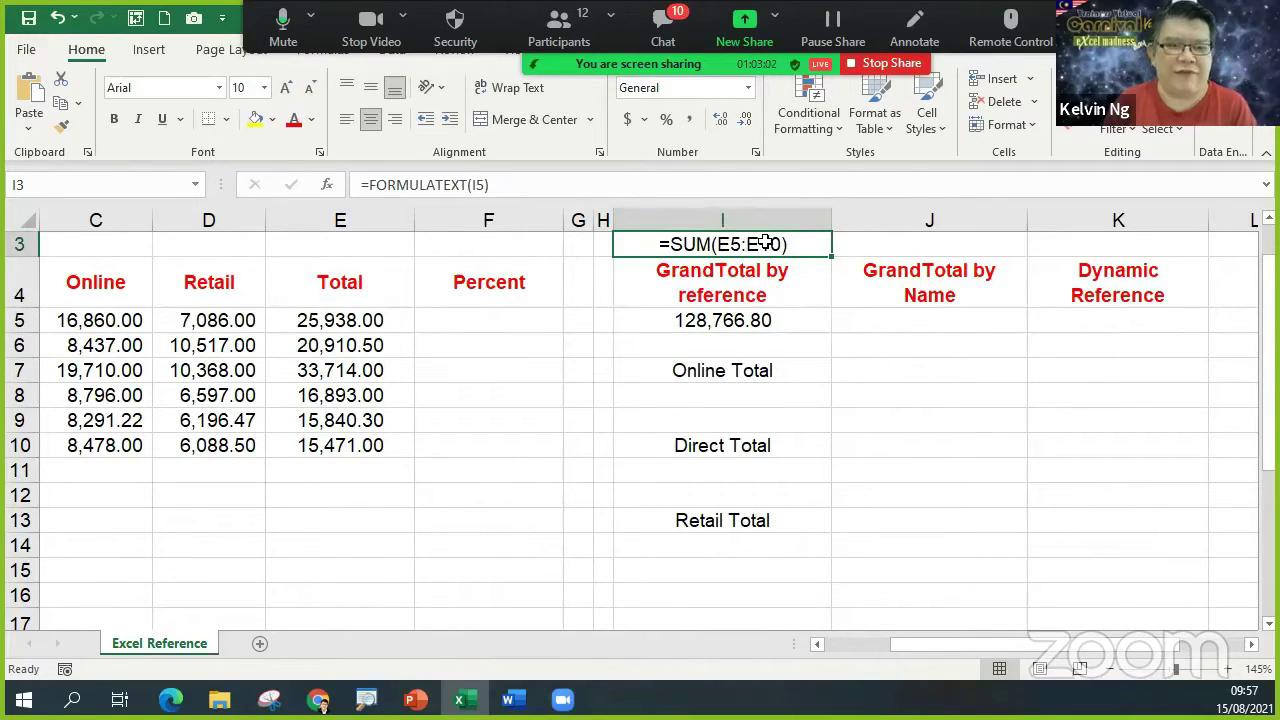
{"action": "double_click", "coordinate": [727, 320]}
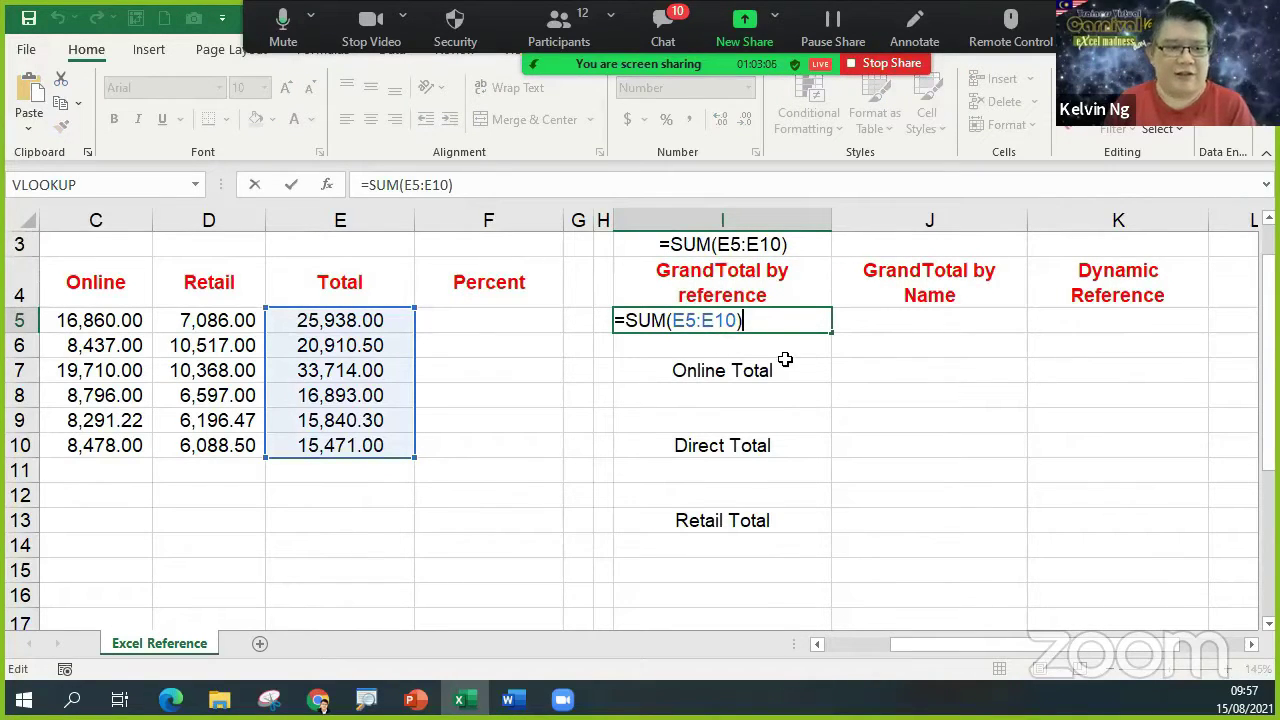
{"action": "key", "text": "Escape"}
{"action": "double_click", "coordinate": [805, 253]}
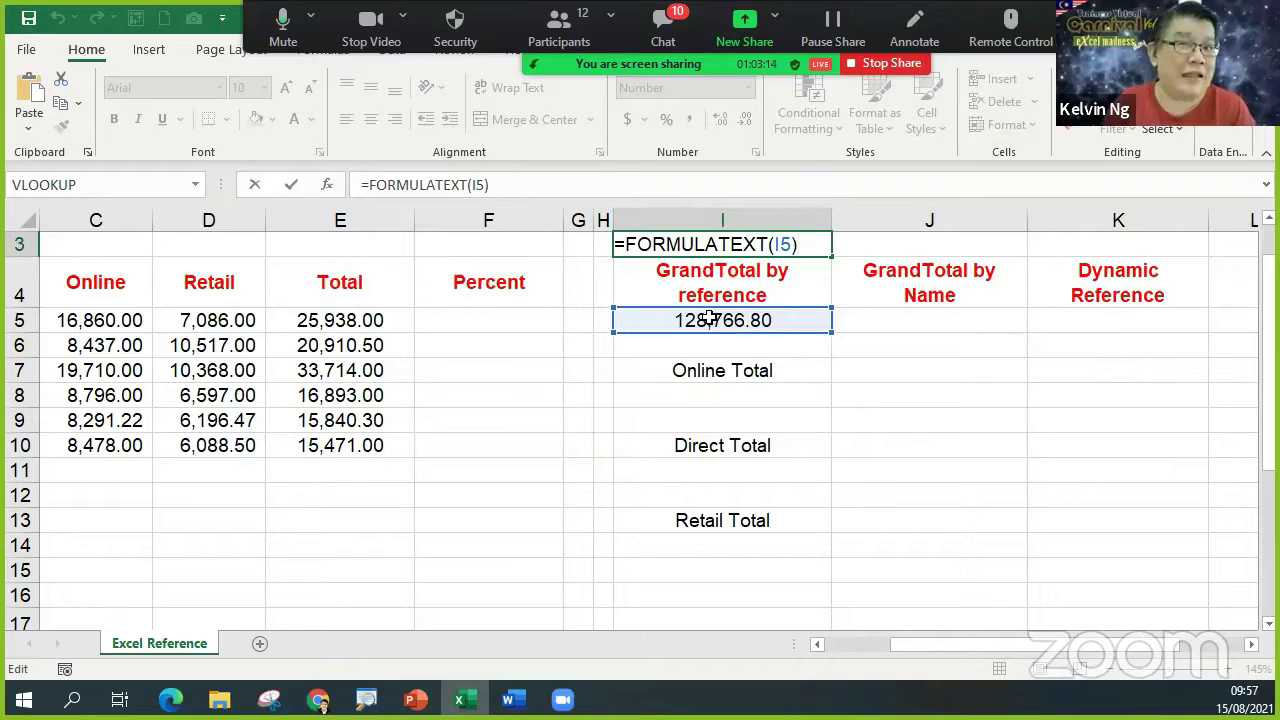
{"action": "key", "text": "Return"}
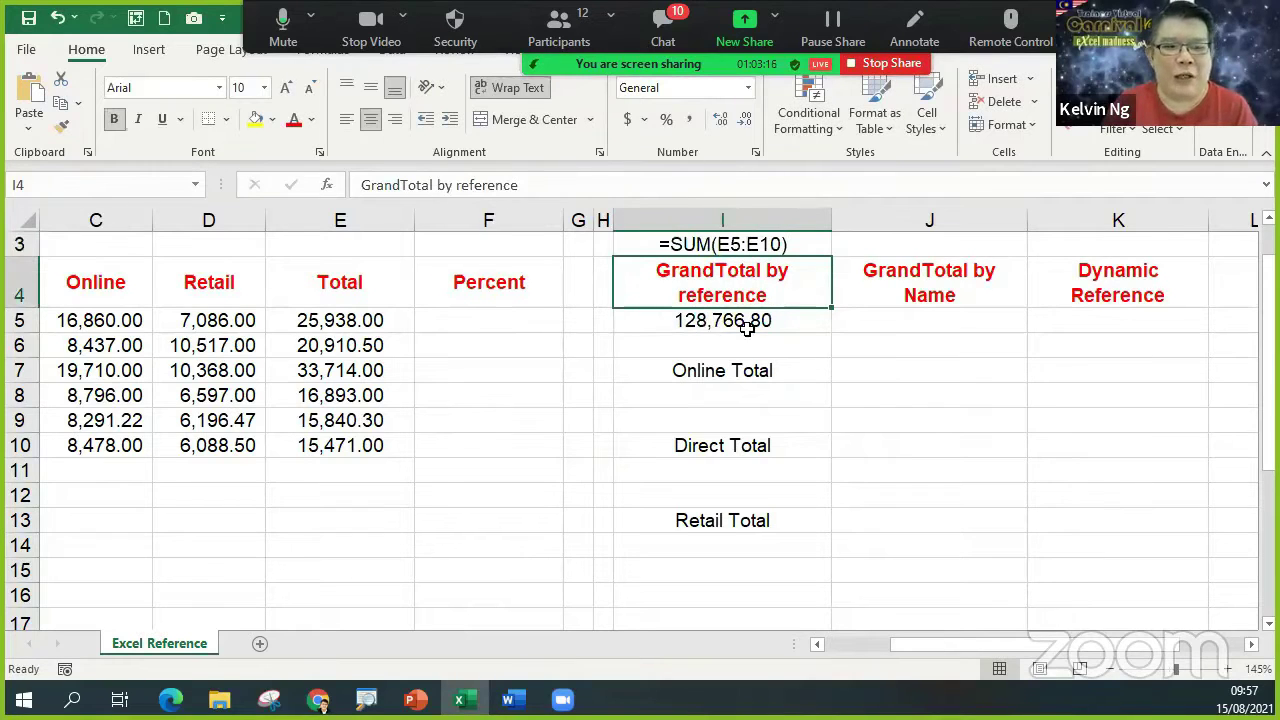
{"action": "left_click", "coordinate": [781, 318]}
{"action": "double_click", "coordinate": [781, 318]}
{"action": "key", "text": "Escape"}
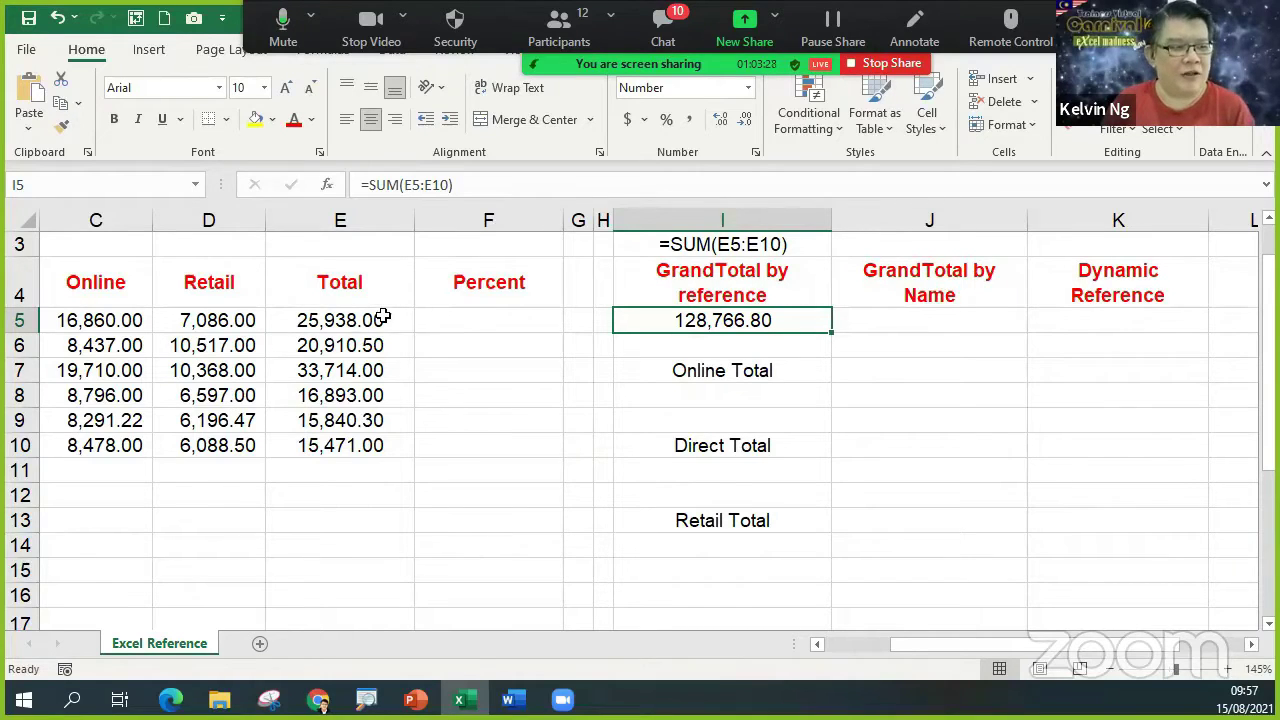
Name the range E5:E10 'Amount' using the Name Box.
{"action": "left_click_drag", "start_coordinate": [383, 318], "coordinate": [391, 438]}
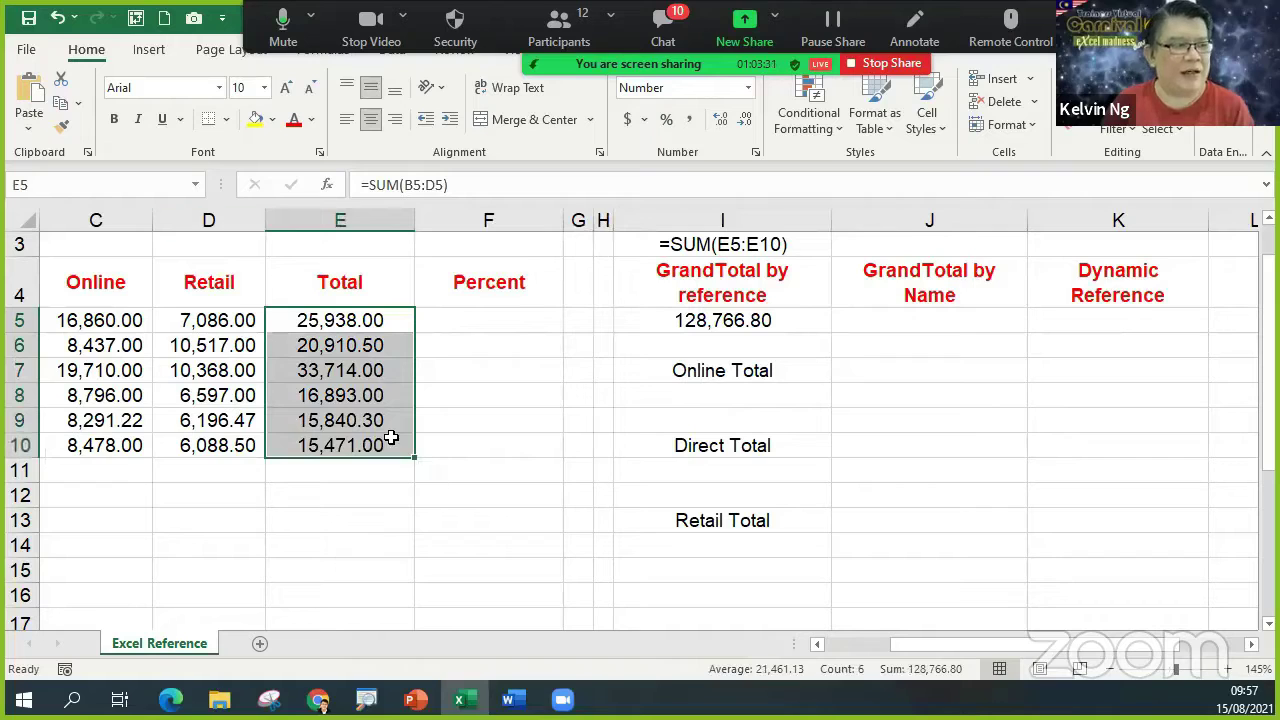
{"action": "left_click", "coordinate": [100, 185]}
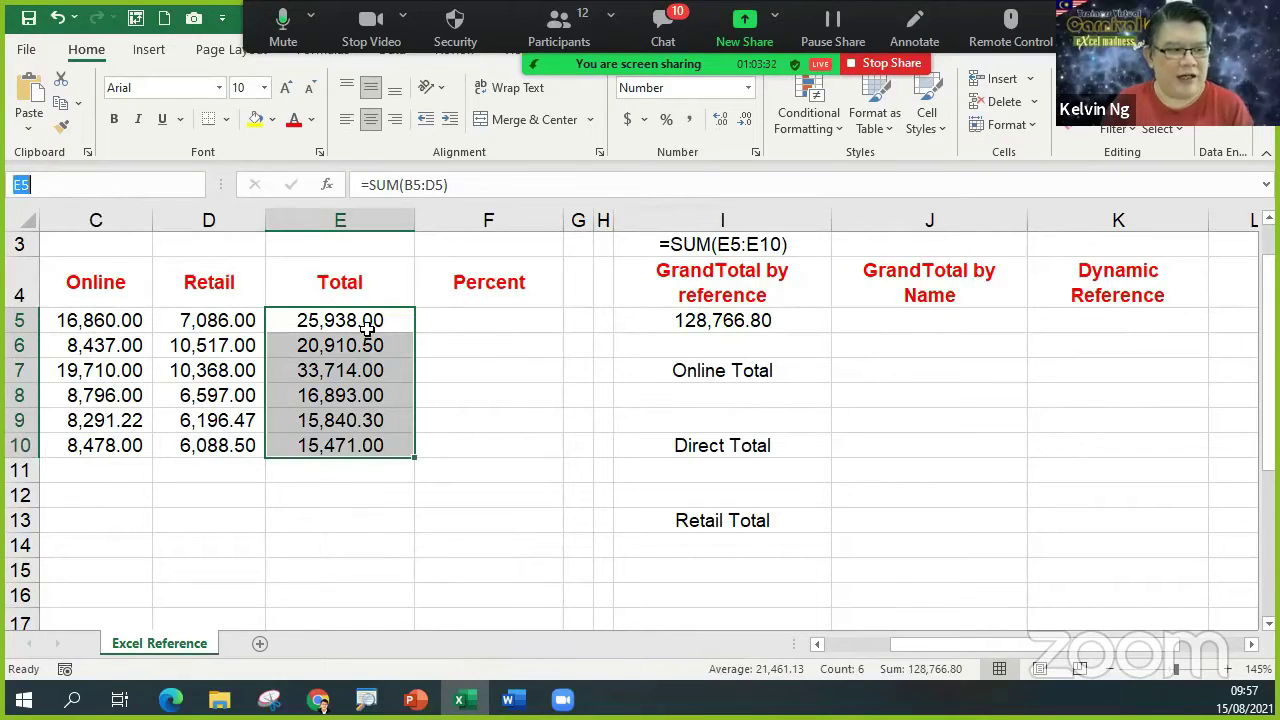
{"action": "left_click_drag", "start_coordinate": [368, 328], "coordinate": [346, 445]}
{"action": "left_click", "coordinate": [118, 186]}
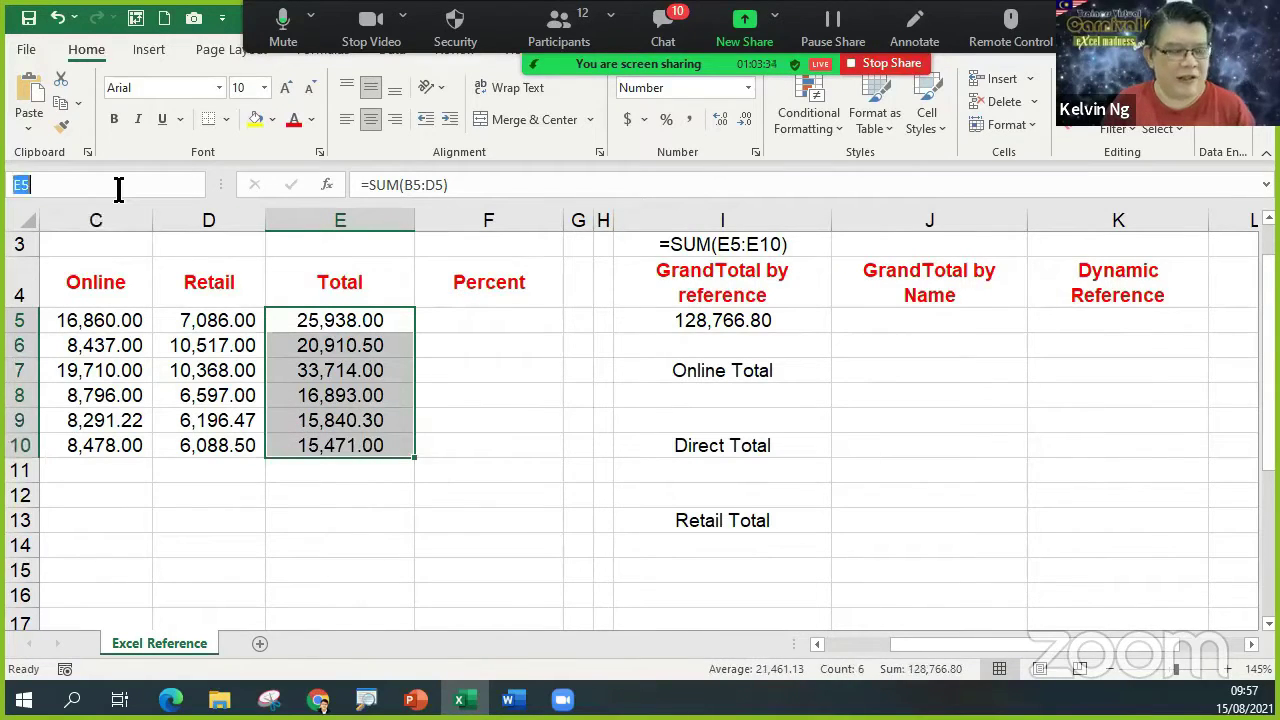
{"action": "type", "text": "Amount"}
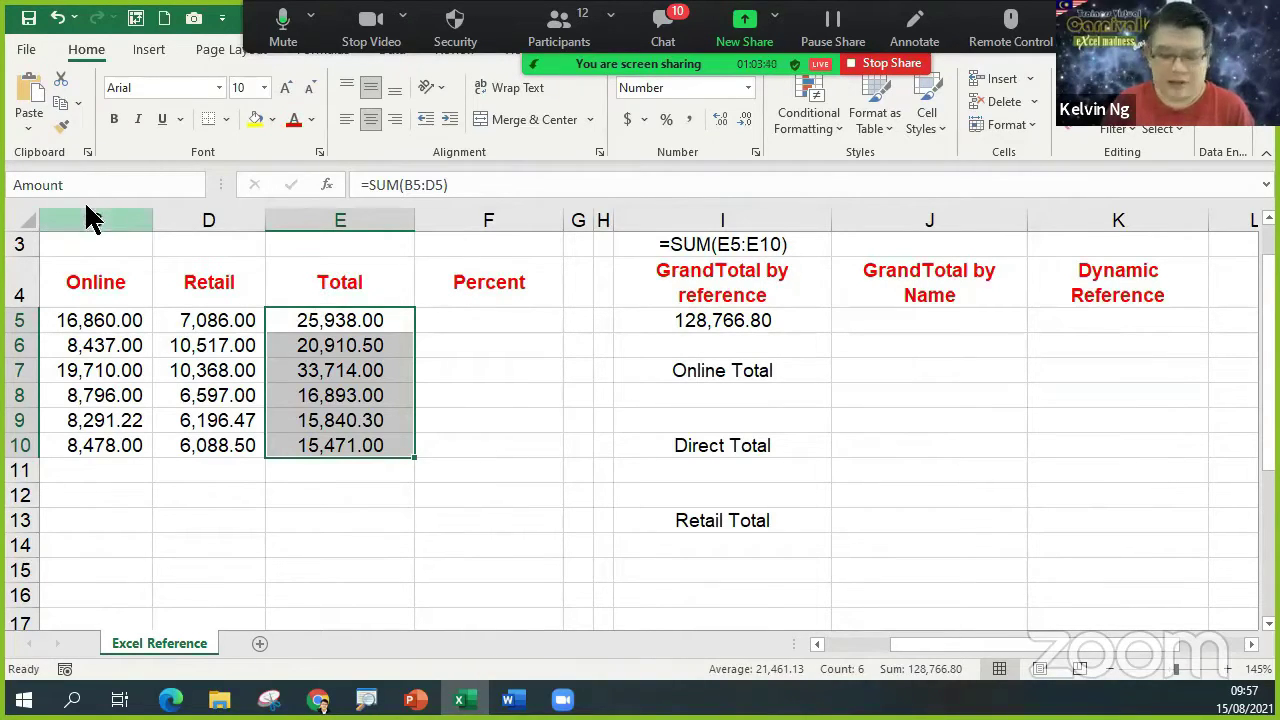
{"action": "key", "text": "Return"}
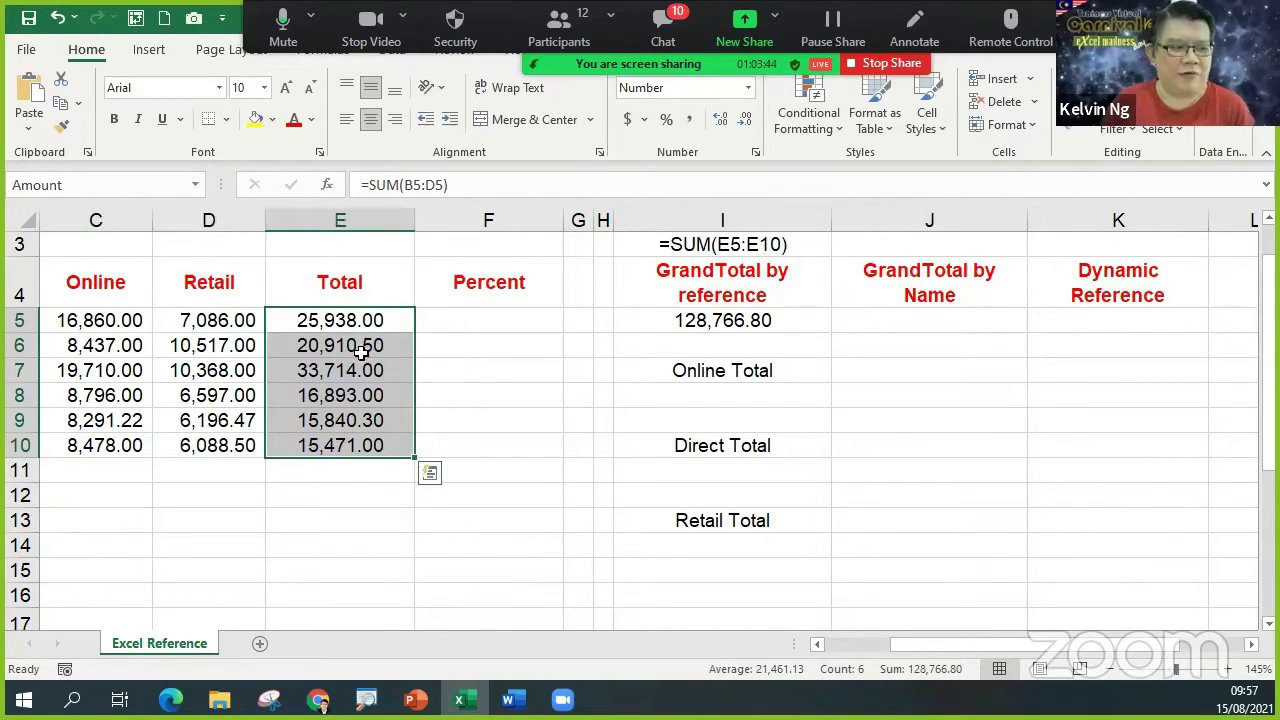
Enter =SUM(Amount) in J5 as the grand total by name.
{"action": "left_click", "coordinate": [899, 313]}
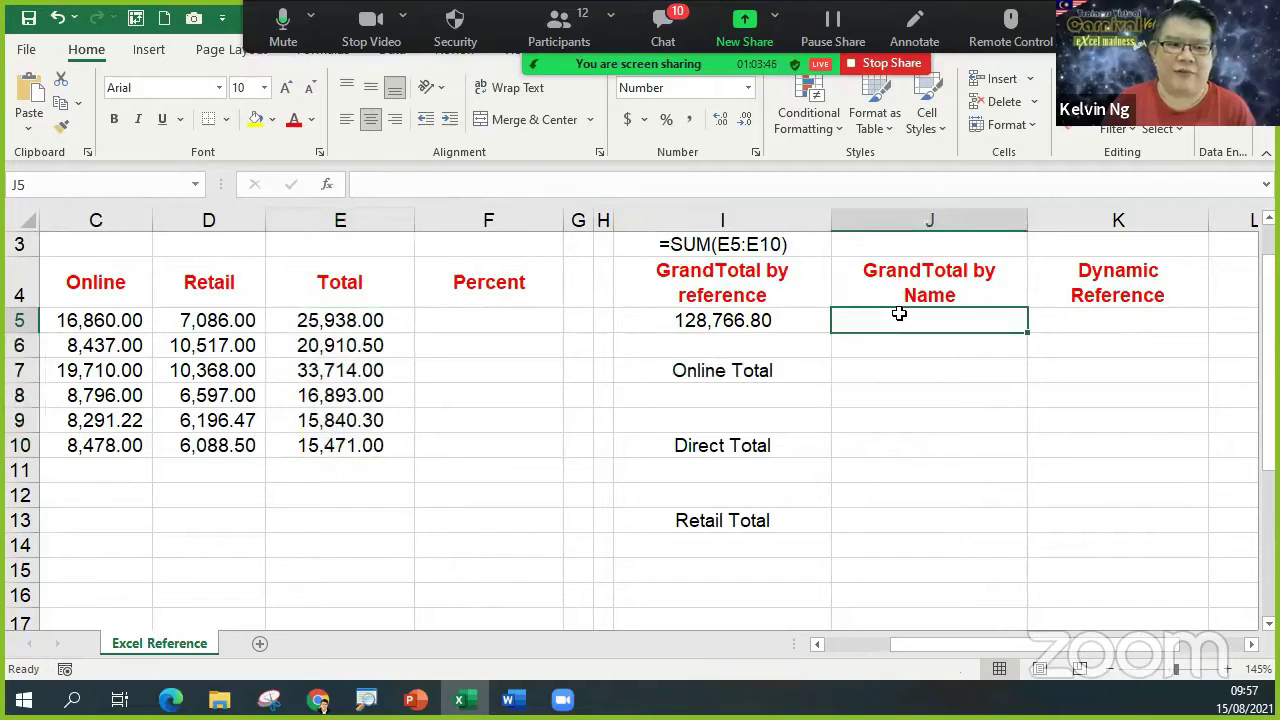
{"action": "type", "text": "=sum"}
{"action": "key", "text": "Tab"}
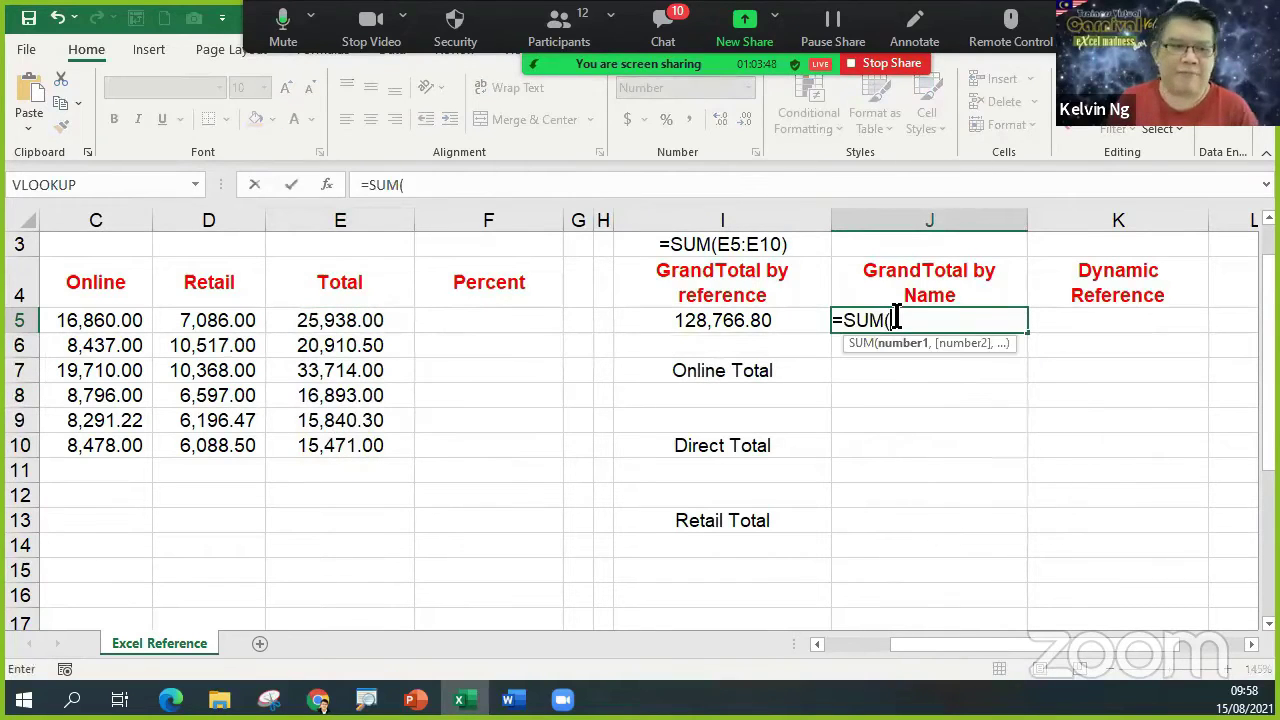
{"action": "type", "text": "amou"}
{"action": "key", "text": "Tab"}
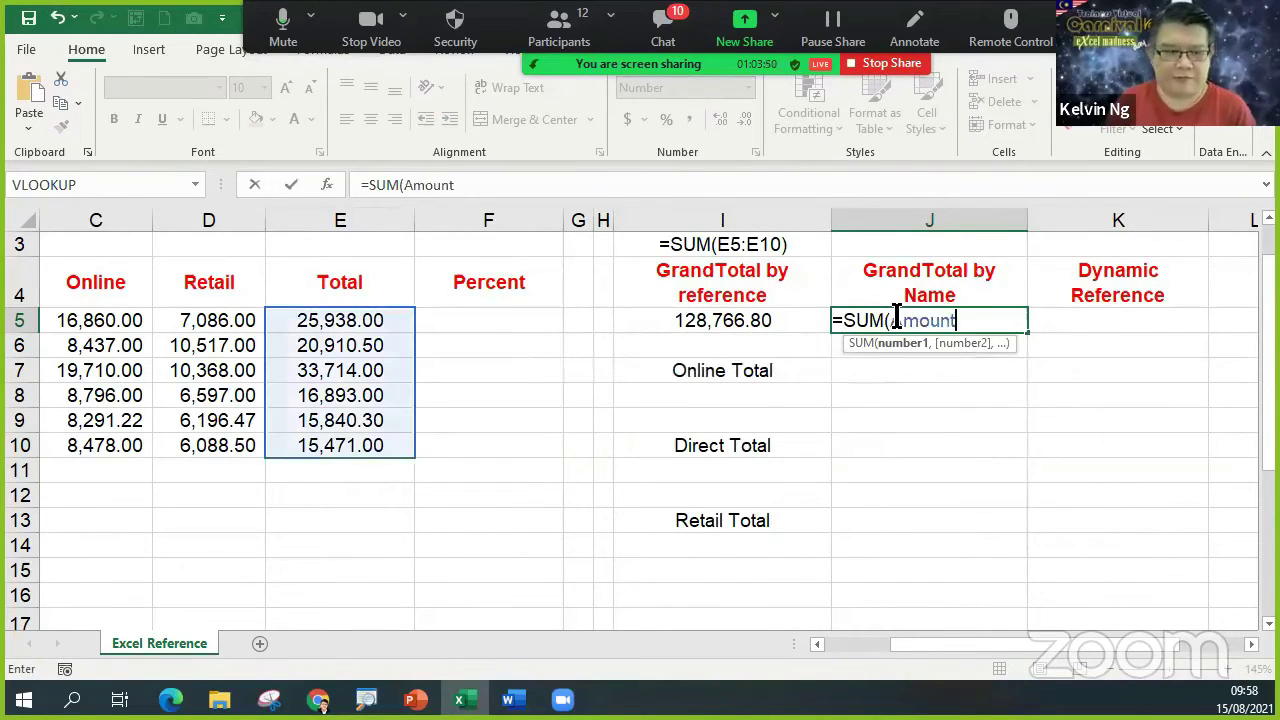
{"action": "key", "text": "Return"}
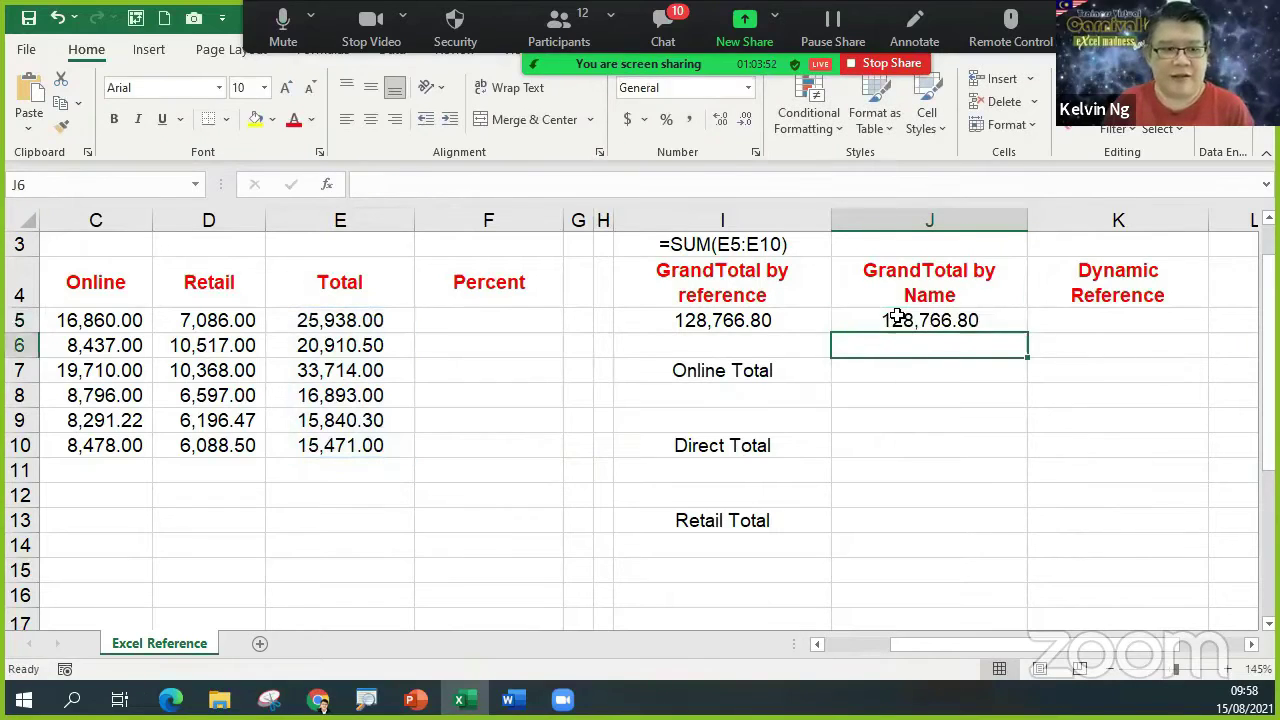
Extend I3's formula-text display into J3 to show J5's formula.
{"action": "left_click", "coordinate": [935, 325]}
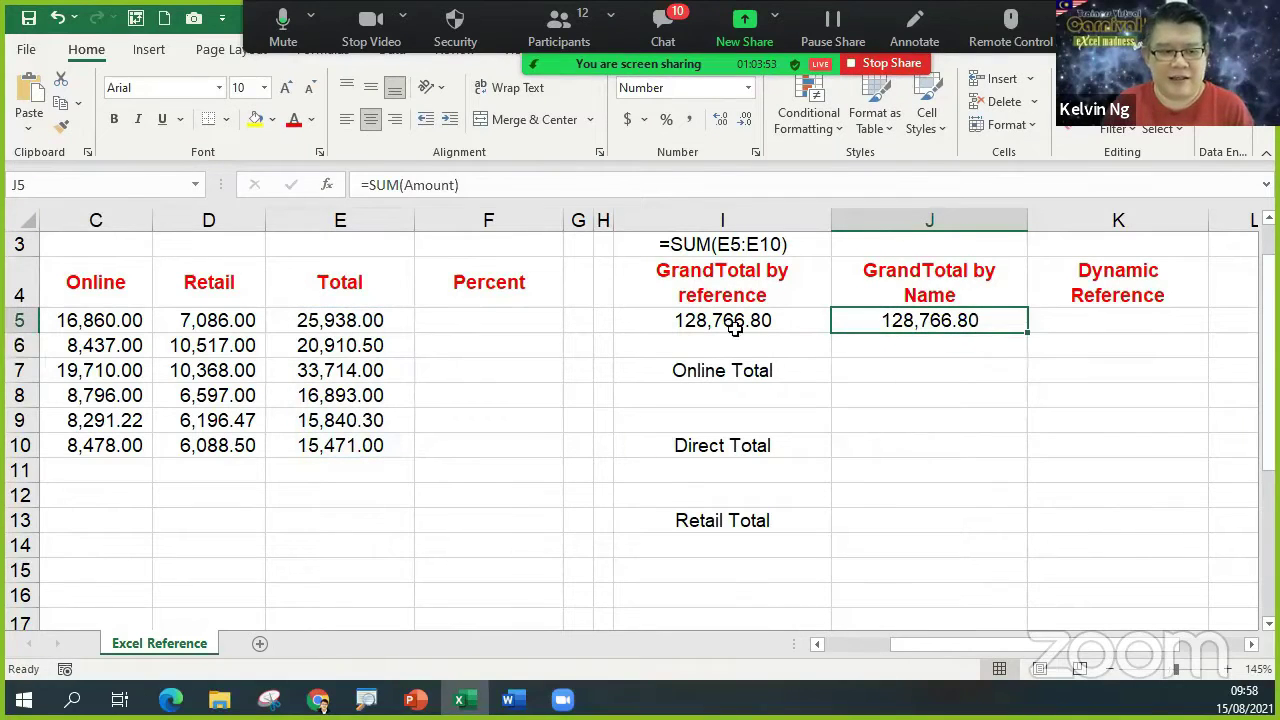
{"action": "left_click", "coordinate": [780, 247]}
{"action": "left_click_drag", "start_coordinate": [834, 260], "coordinate": [980, 266]}
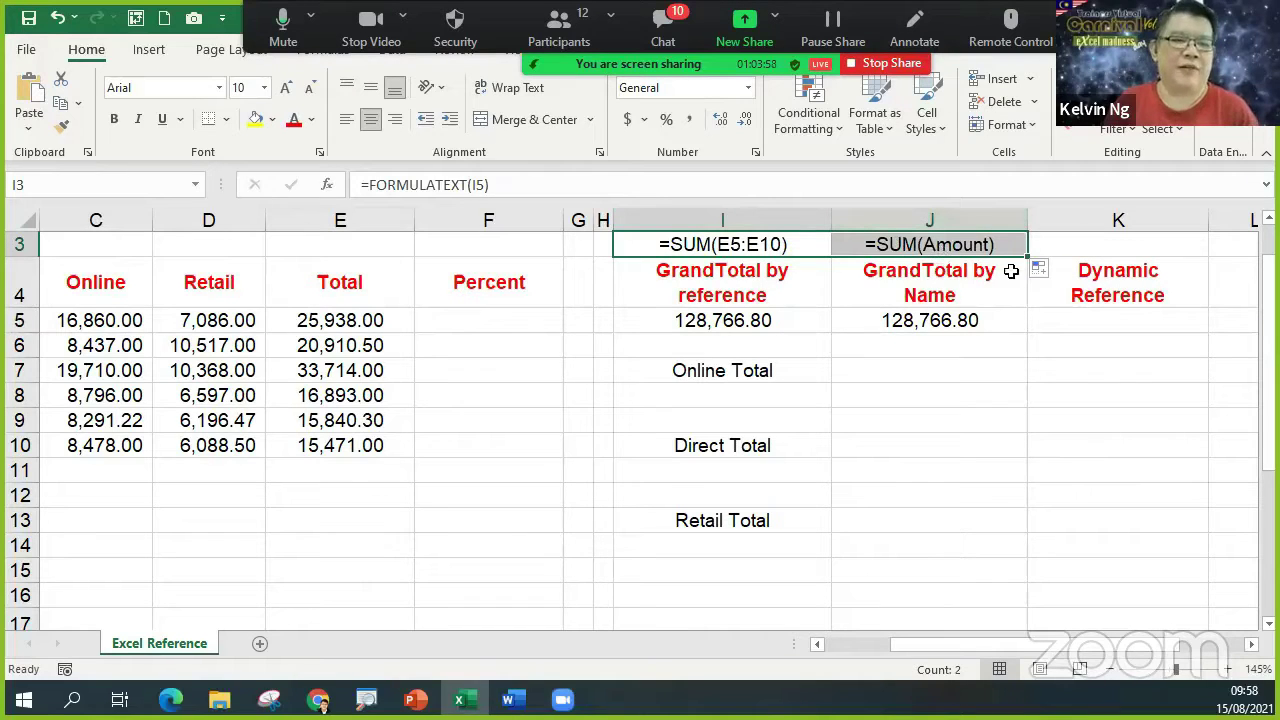
{"action": "left_click", "coordinate": [1100, 318]}
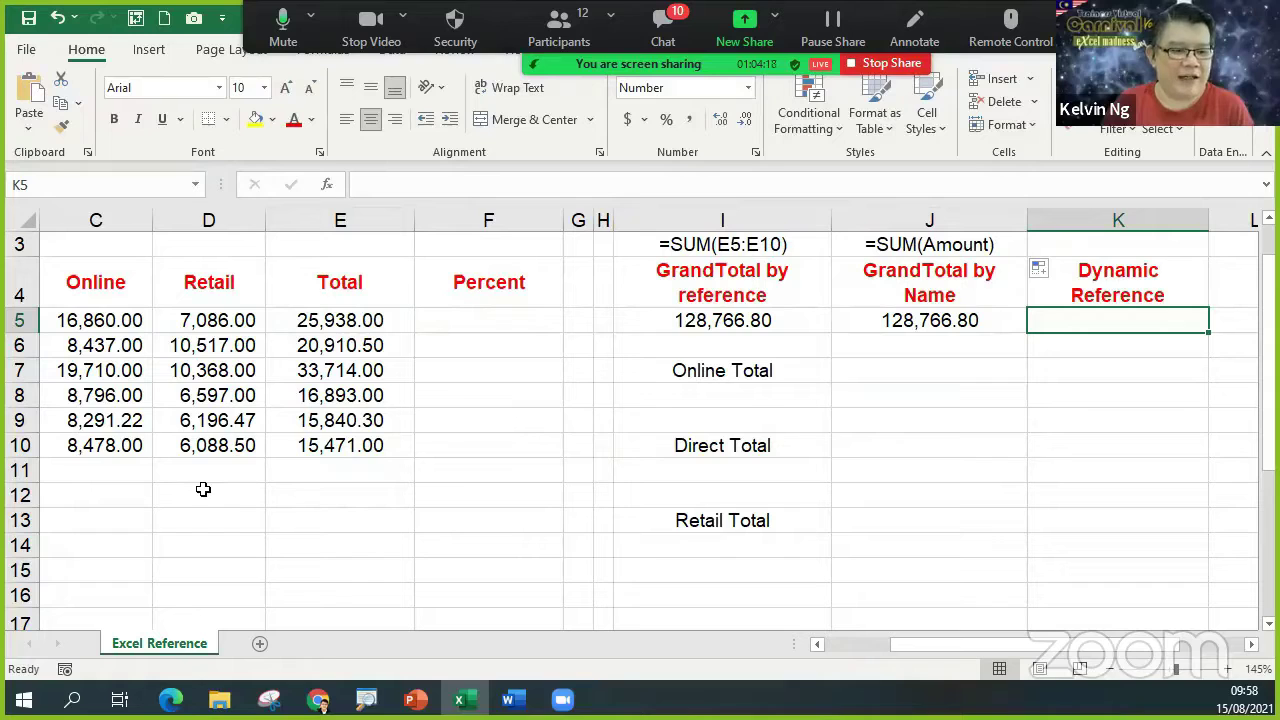
{"action": "left_click", "coordinate": [817, 644]}
{"action": "left_click", "coordinate": [817, 644]}
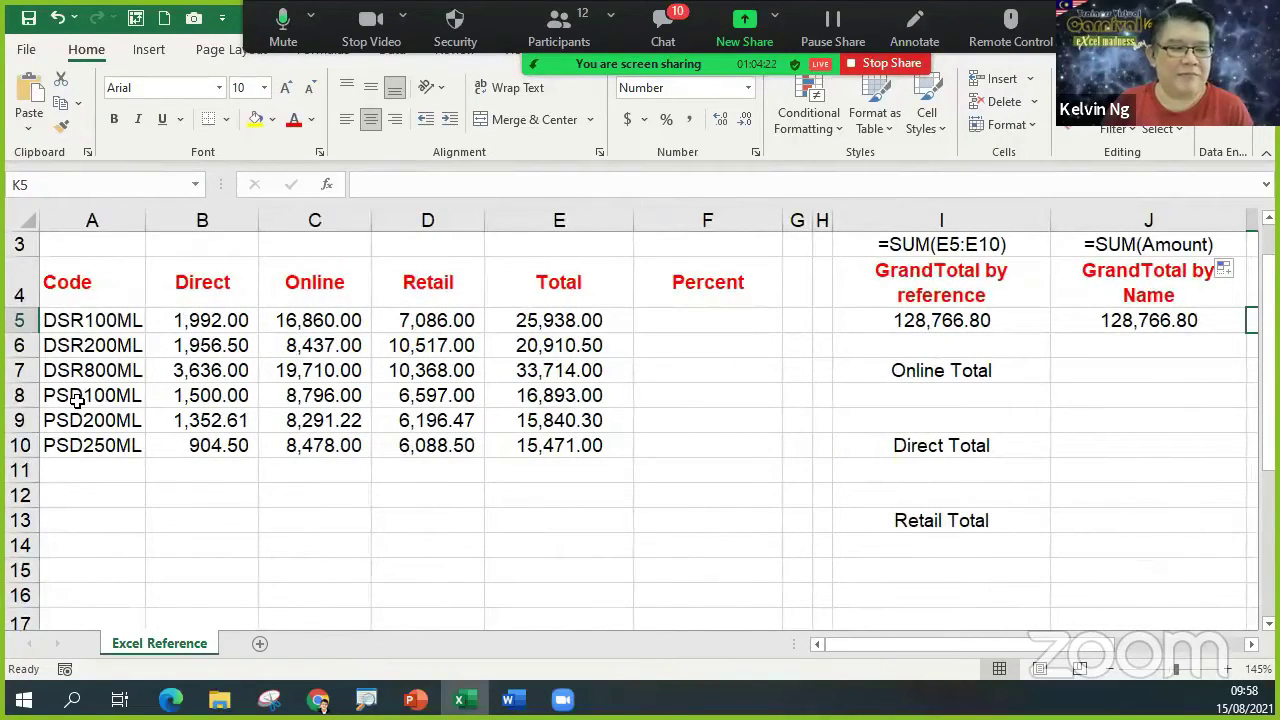
{"action": "left_click_drag", "start_coordinate": [80, 318], "coordinate": [562, 345]}
{"action": "key", "text": "ctrl+c"}
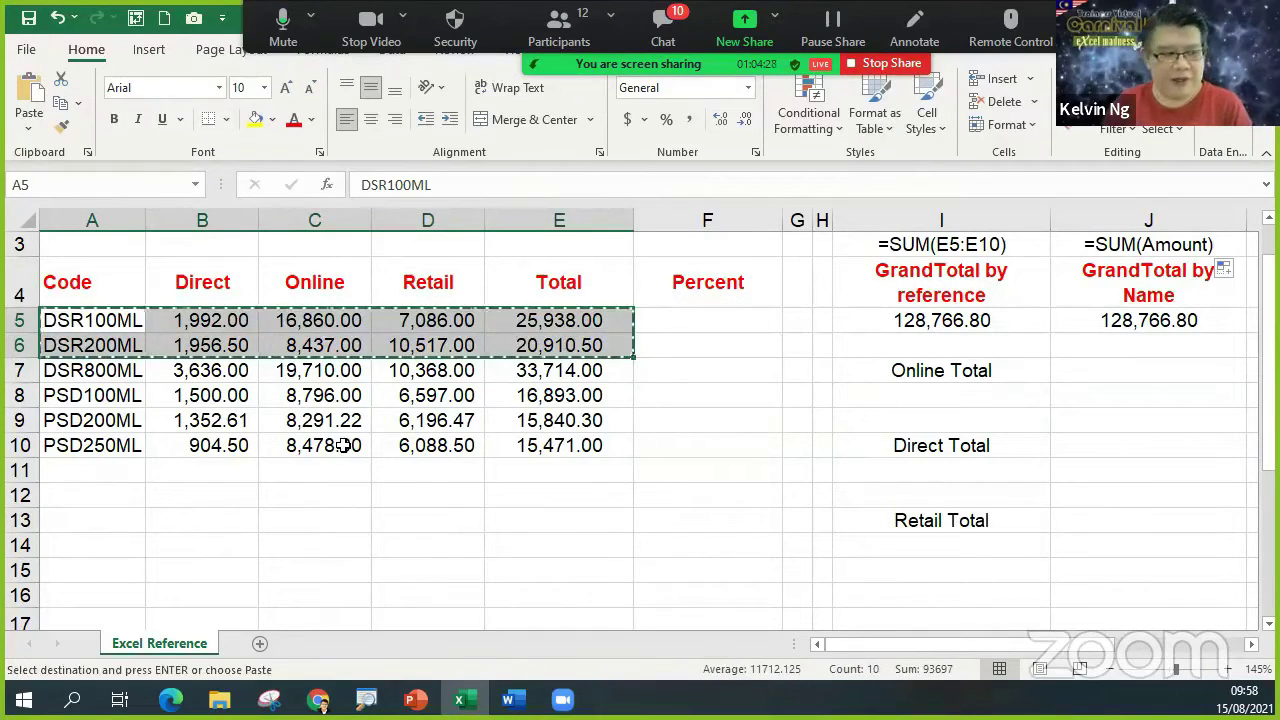
{"action": "left_click", "coordinate": [60, 467]}
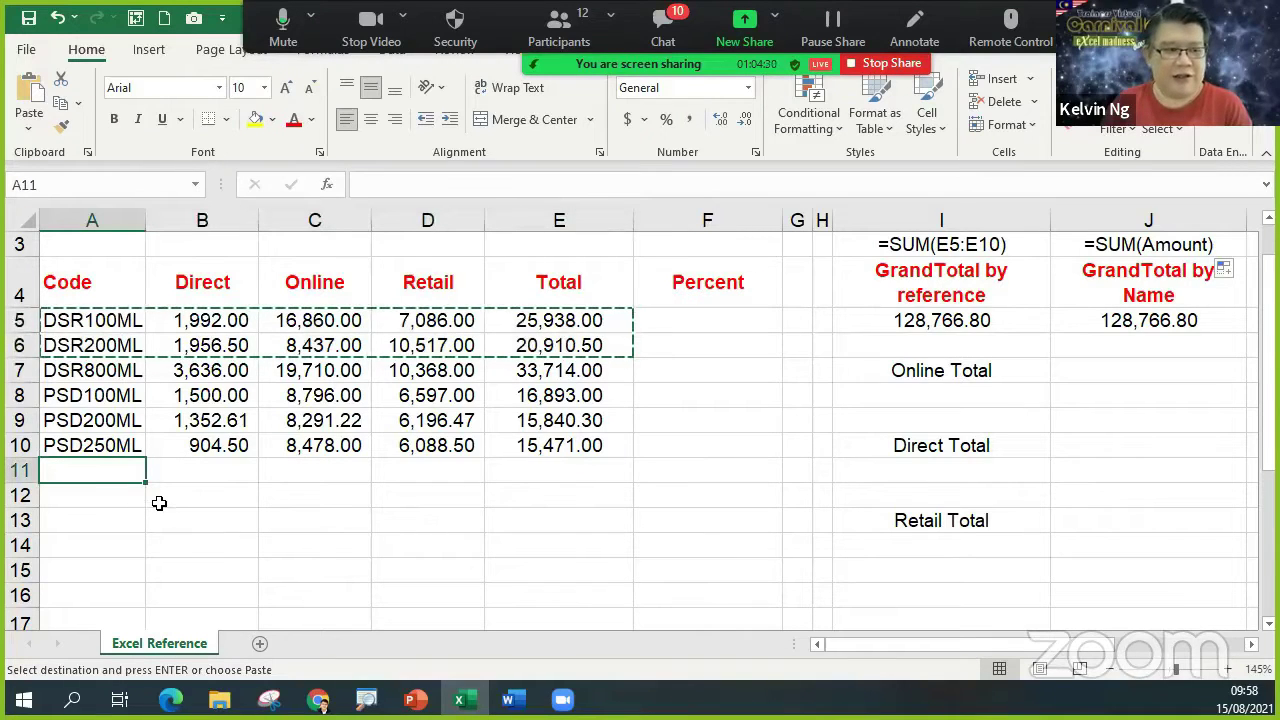
{"action": "key", "text": "ctrl+v"}
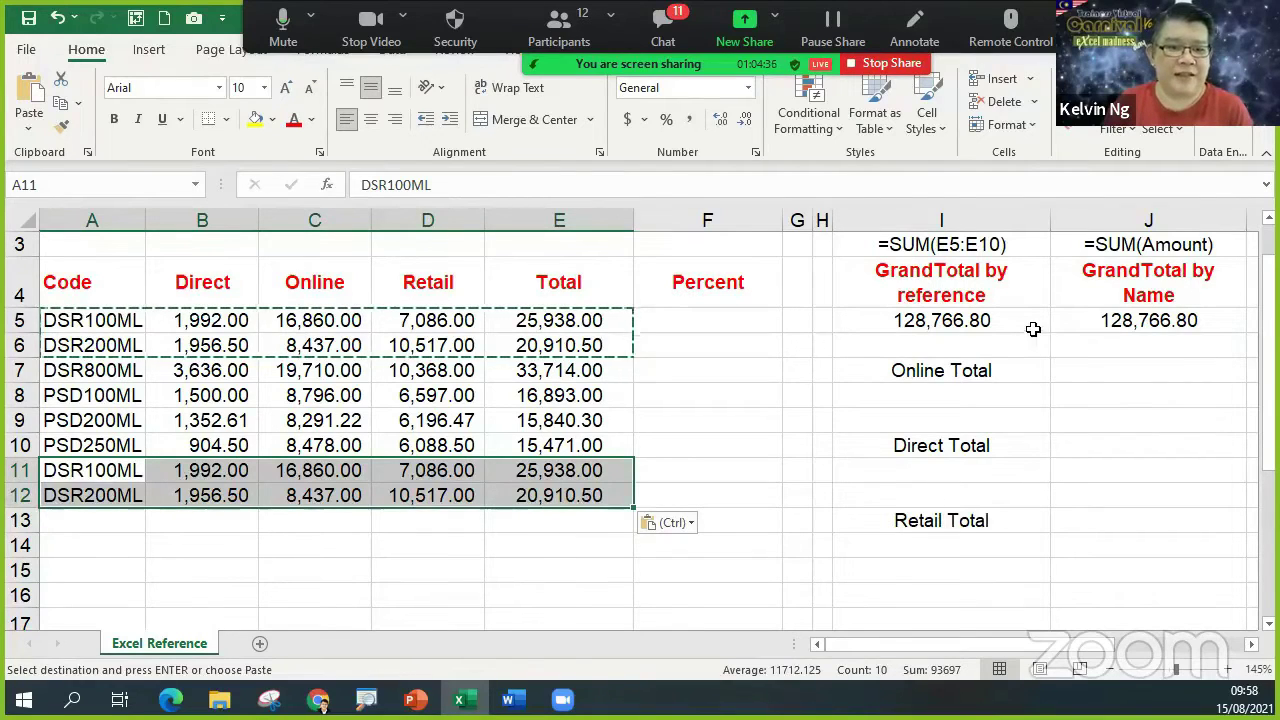
{"action": "left_click", "coordinate": [1035, 317]}
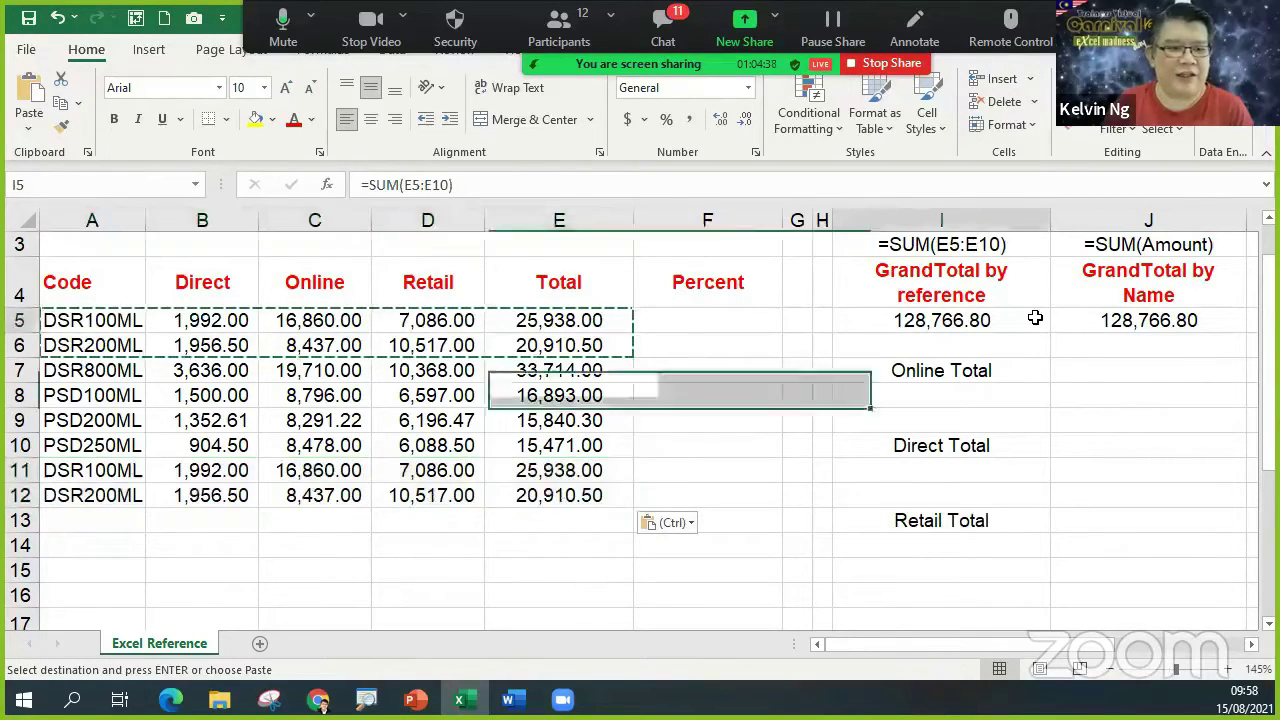
{"action": "double_click", "coordinate": [1035, 317]}
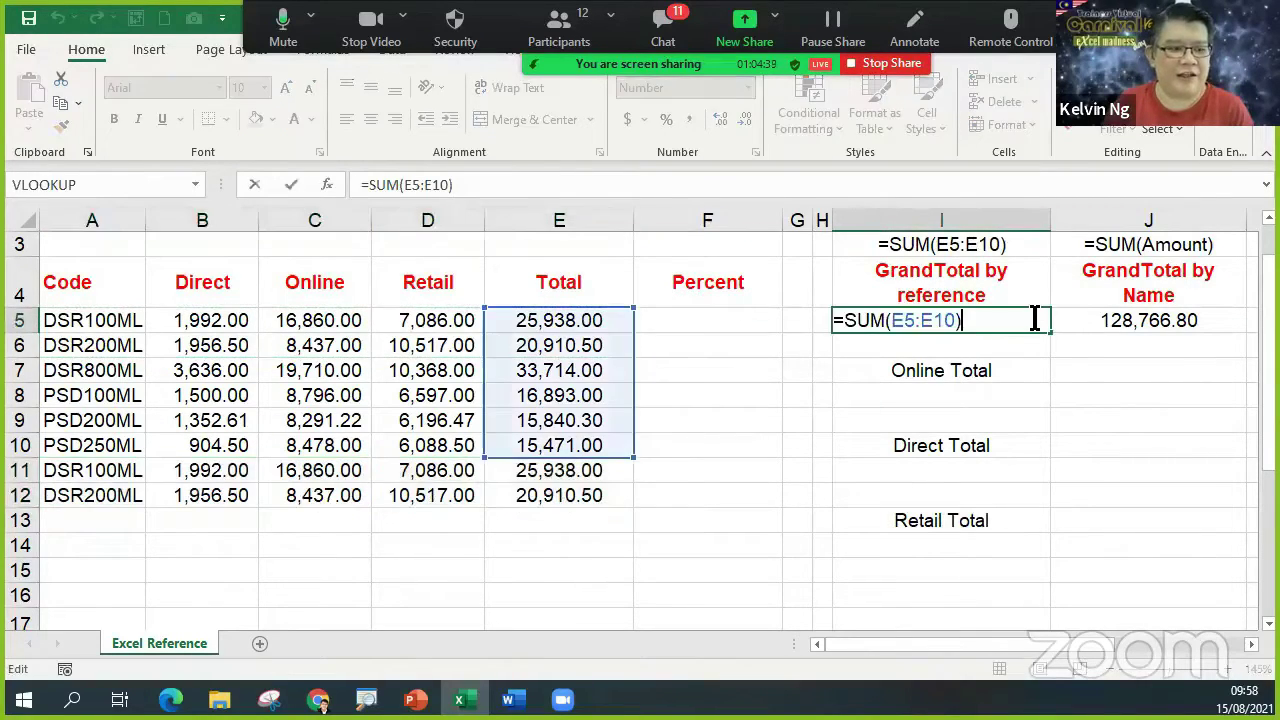
{"action": "double_click", "coordinate": [1220, 318]}
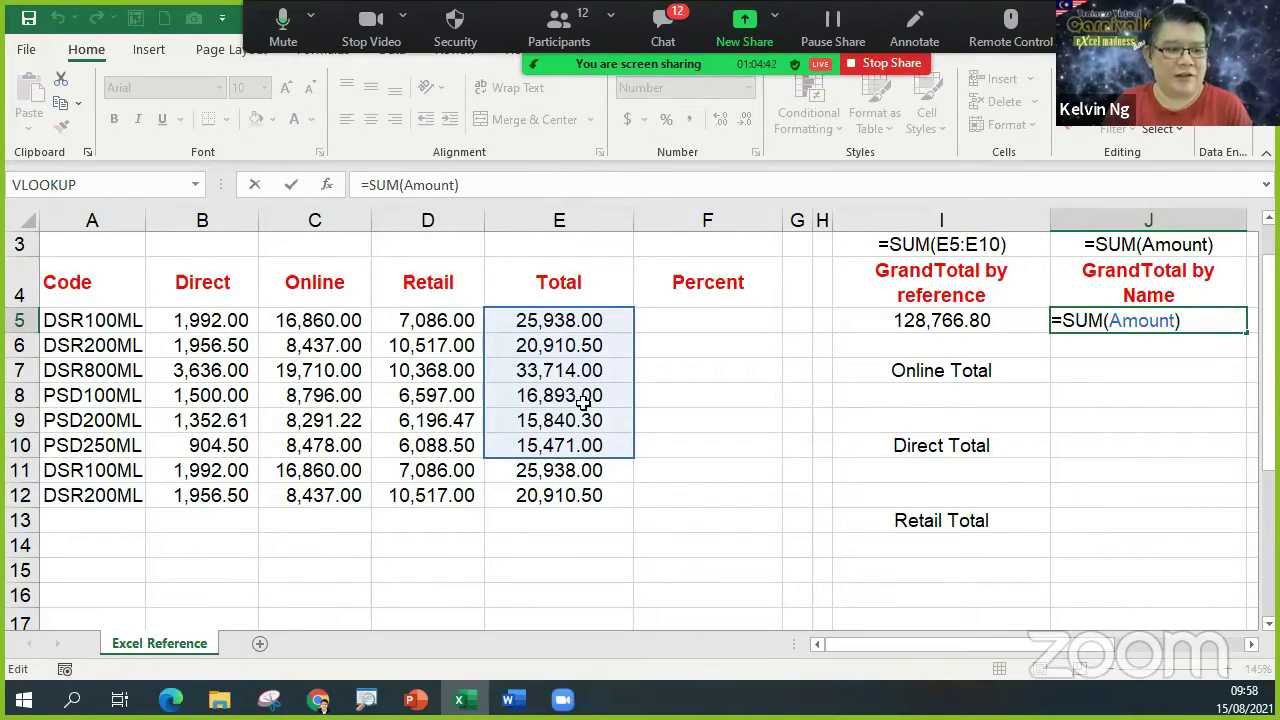
{"action": "key", "text": "ctrl+Return"}
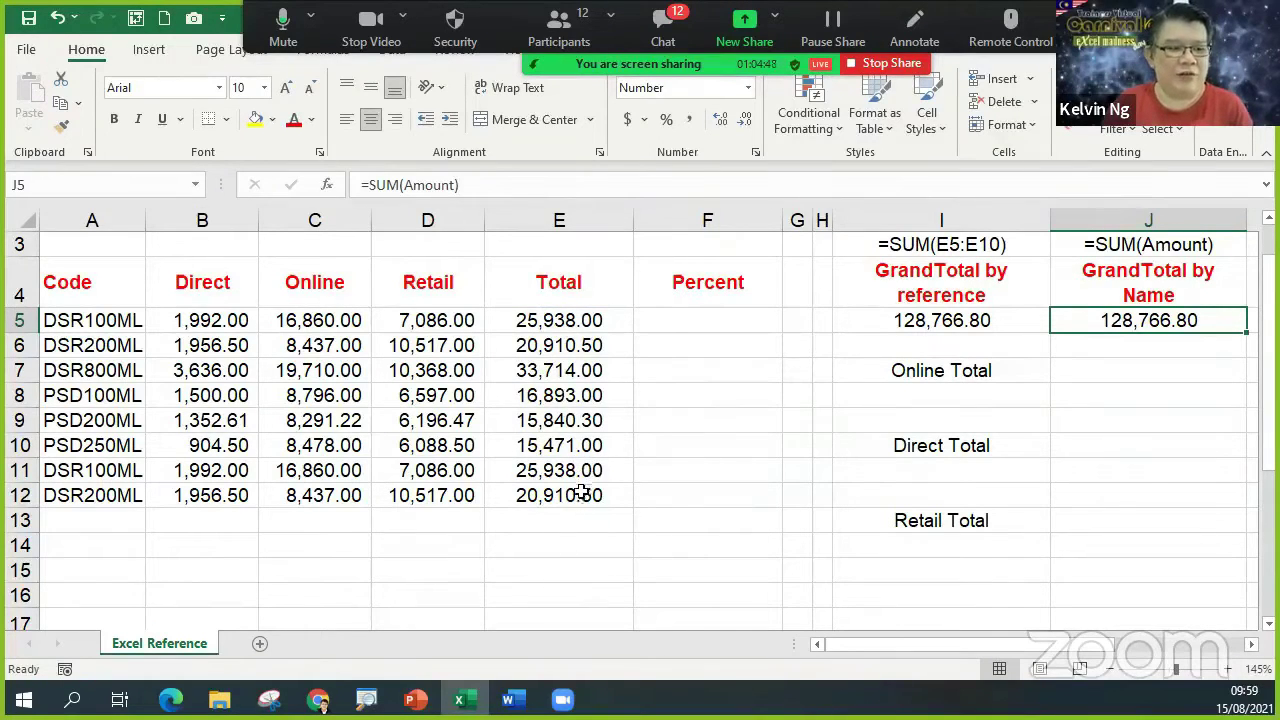
{"action": "left_click_drag", "start_coordinate": [590, 474], "coordinate": [105, 517]}
{"action": "key", "text": "Delete"}
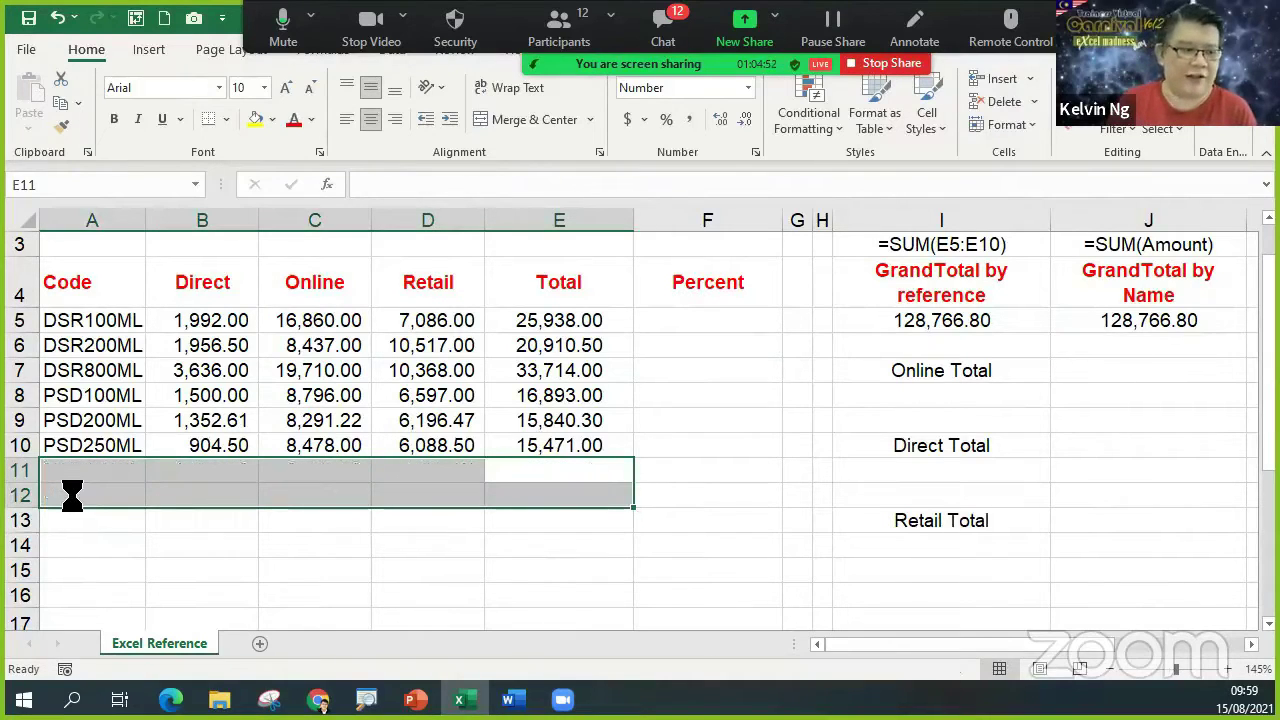
{"action": "left_click", "coordinate": [1030, 575]}
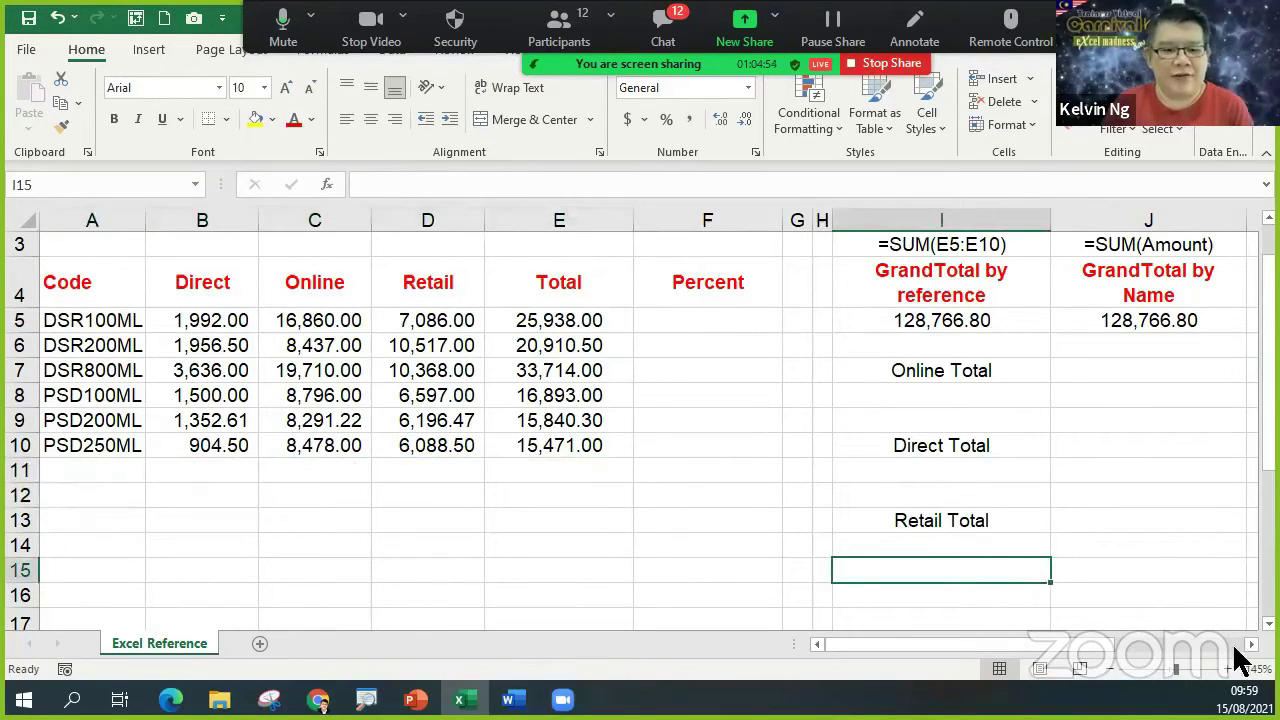
Enter OFFSET in I16 and edit it into the text note '=OFFSET(.
{"action": "scroll", "coordinate": [1217, 633], "scroll_direction": "right", "scroll_amount": 3}
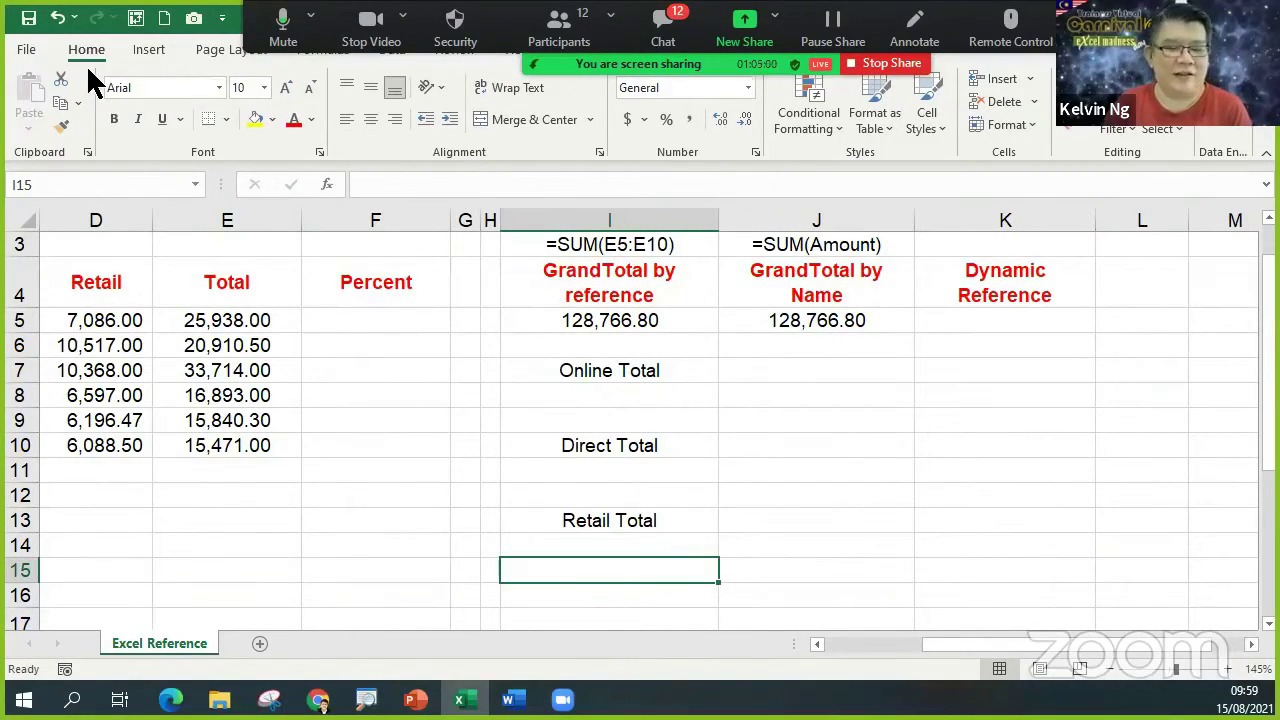
{"action": "left_click", "coordinate": [679, 587]}
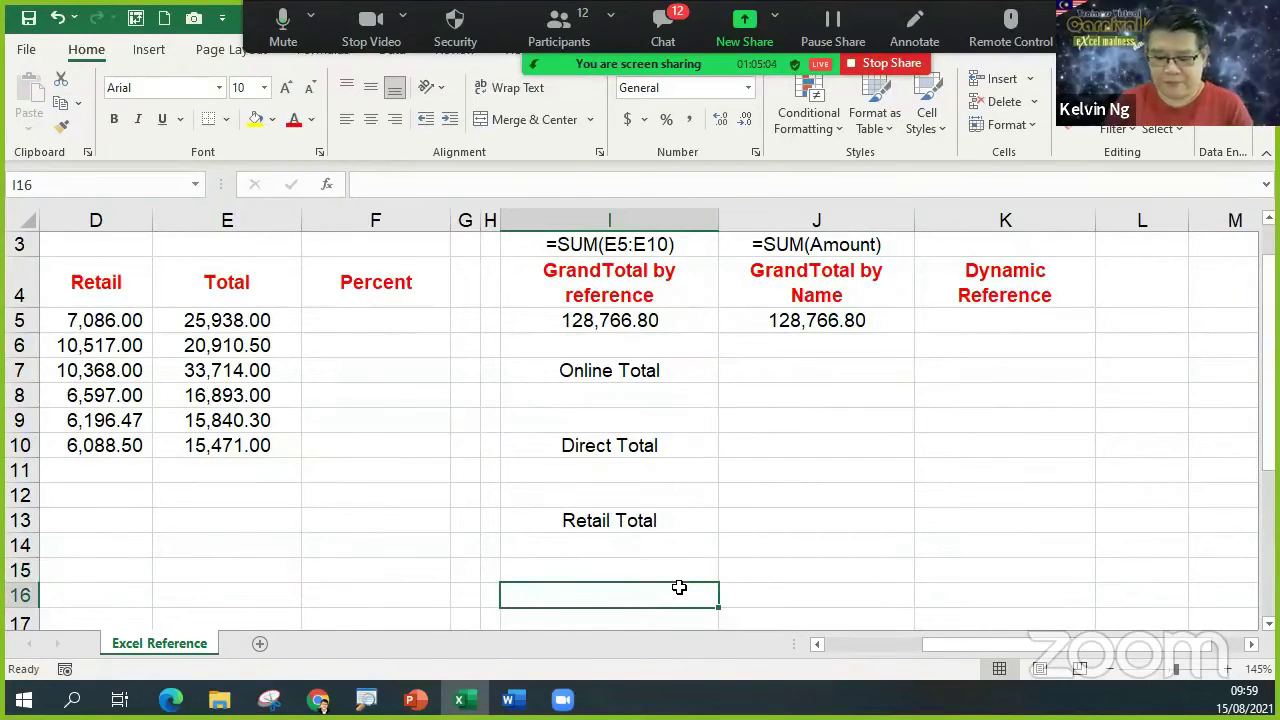
{"action": "type", "text": "OFFSET"}
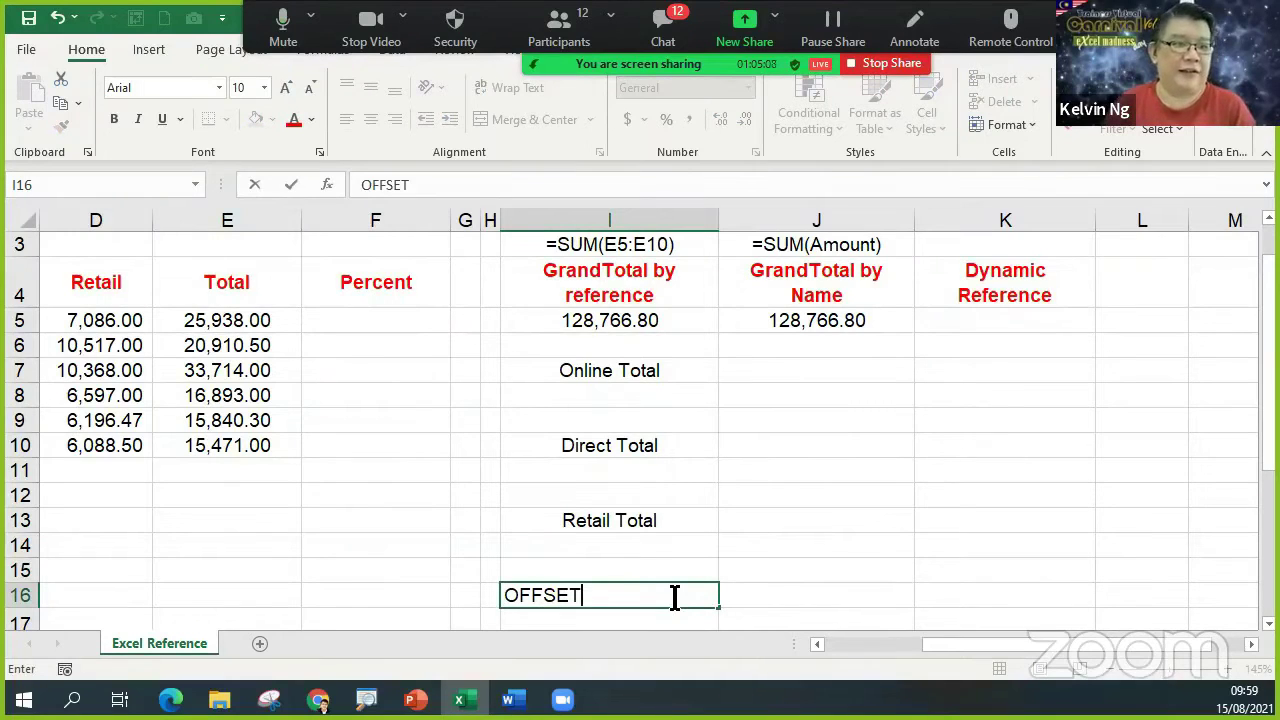
{"action": "key", "text": "Return"}
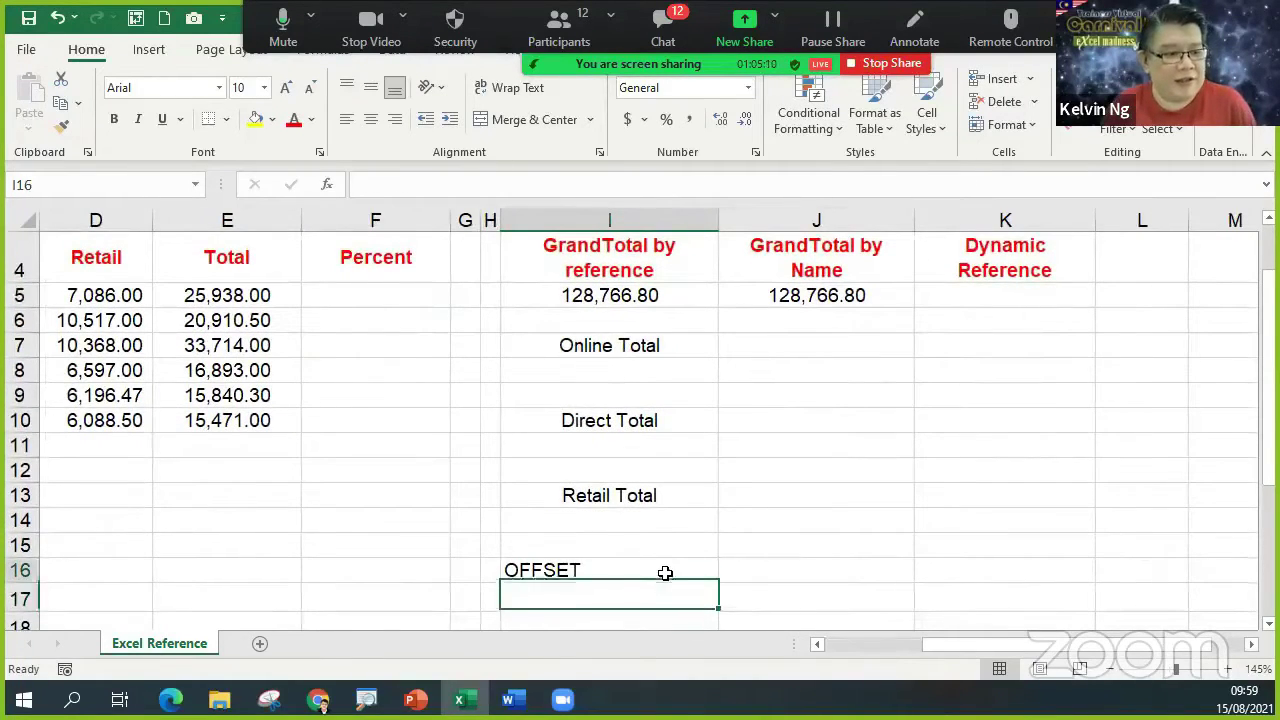
{"action": "double_click", "coordinate": [657, 571]}
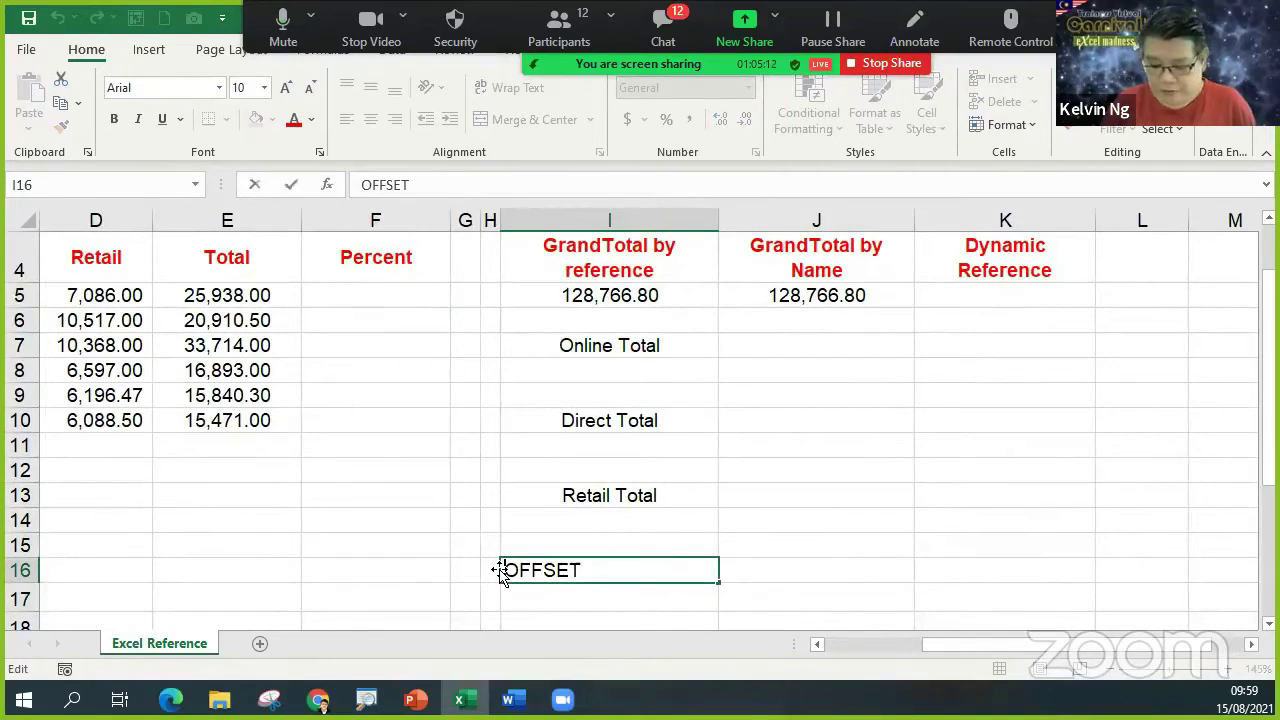
{"action": "key", "text": "Home"}
{"action": "type", "text": "'="}
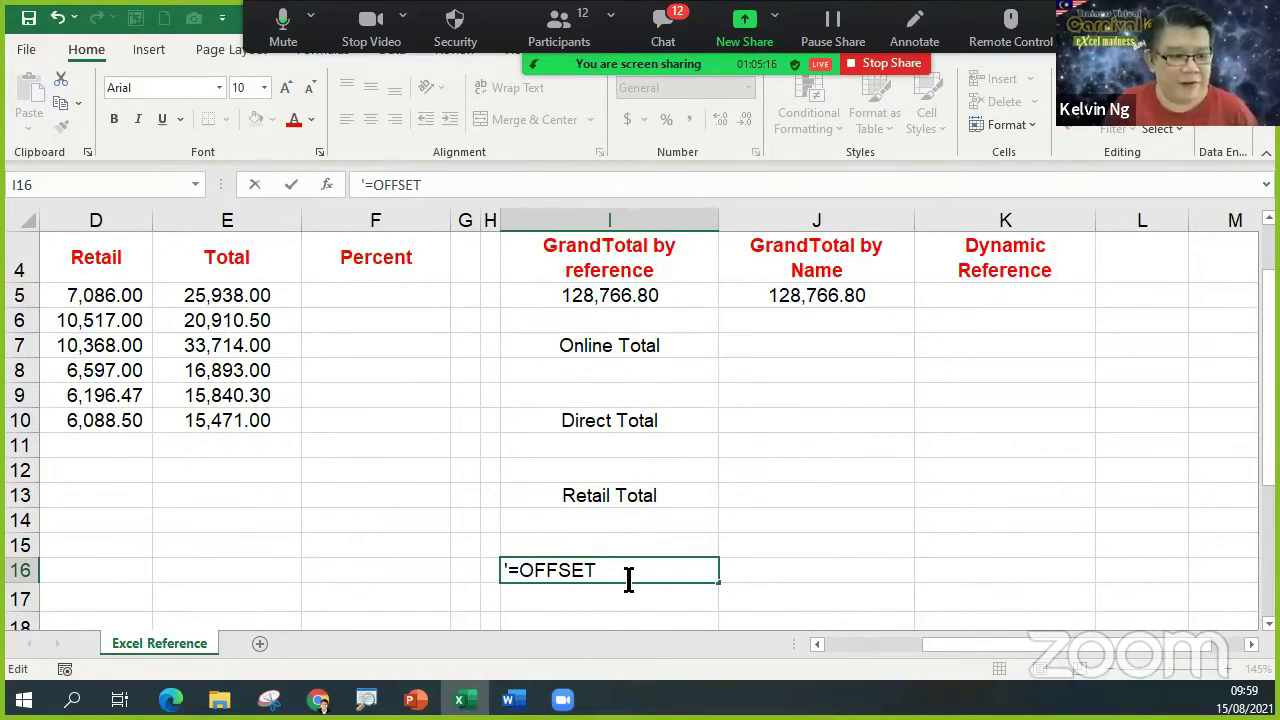
{"action": "type", "text": "("}
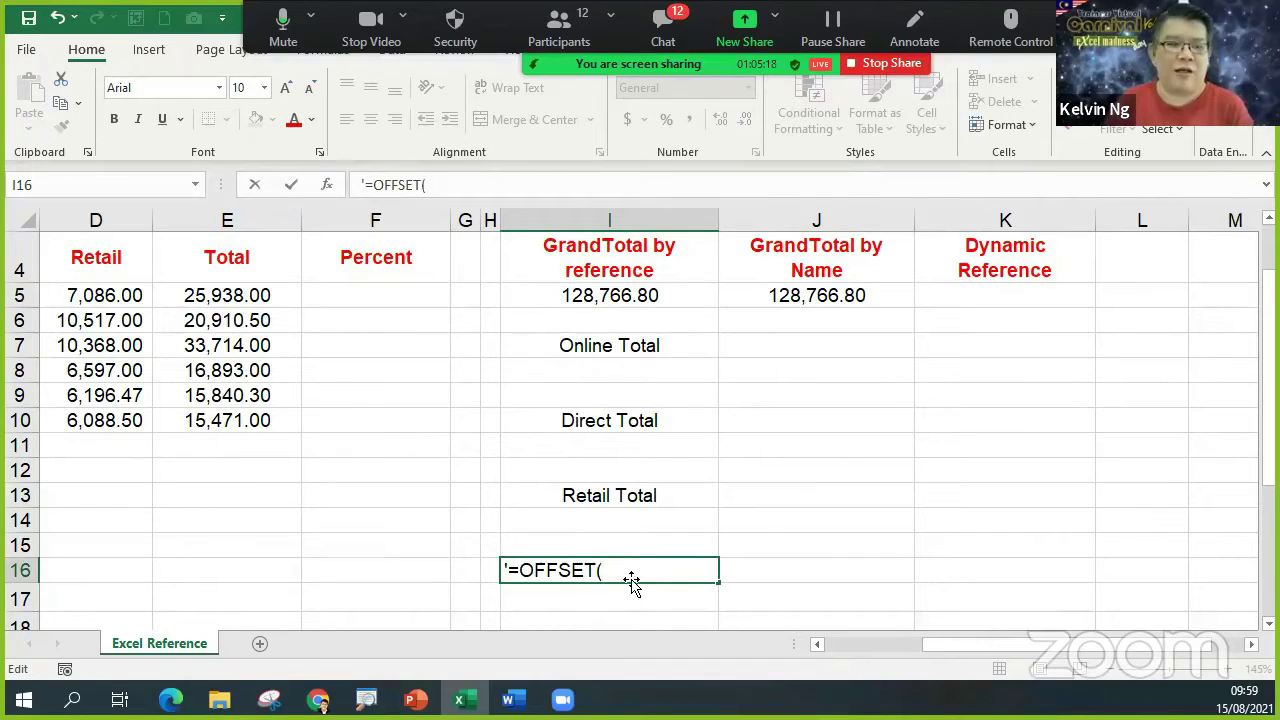
{"action": "scroll", "coordinate": [628, 583], "scroll_direction": "down", "scroll_amount": 2}
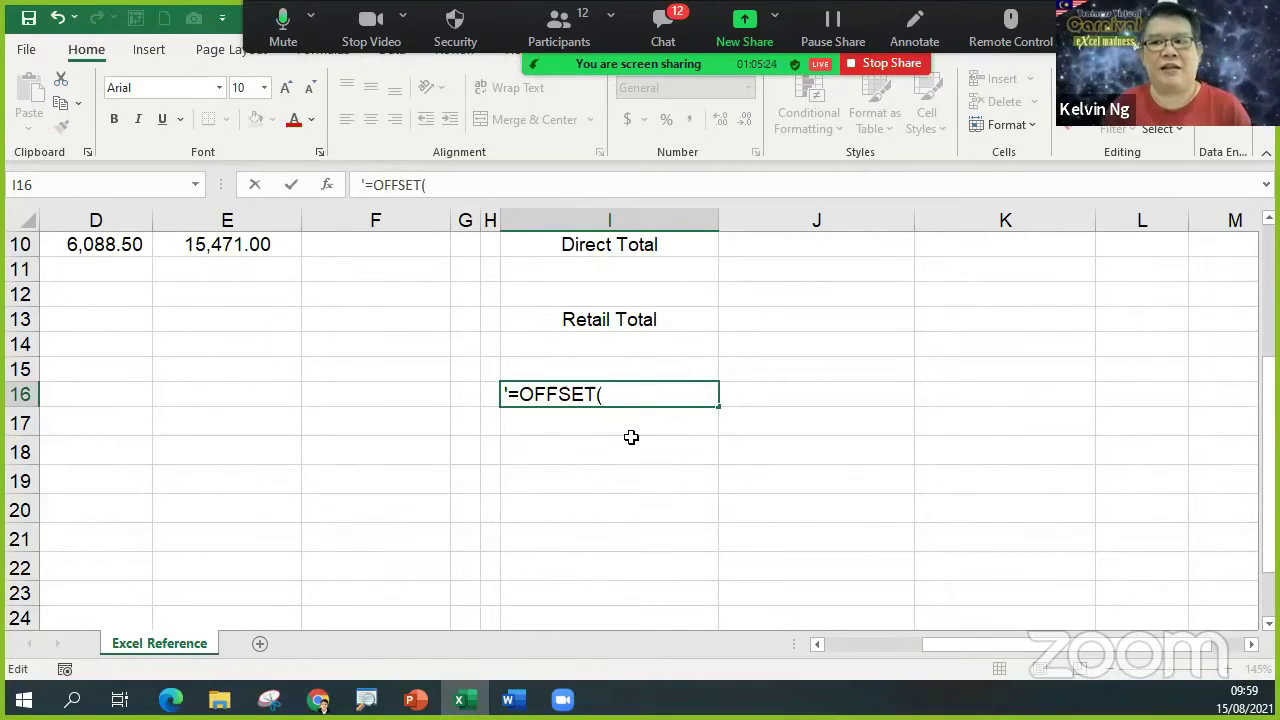
Add the arguments Starting Cell,Row,Column,Width to the I16 OFFSET note.
{"action": "type", "text": "Star"}
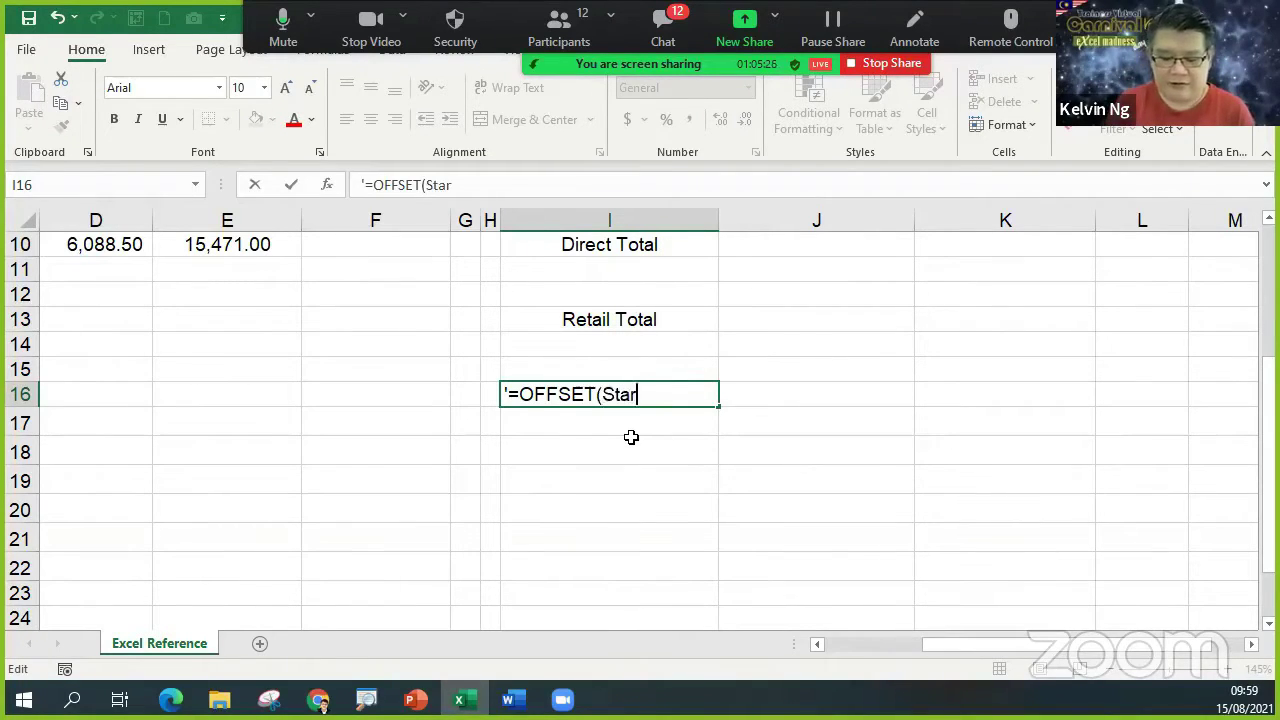
{"action": "type", "text": "ting"}
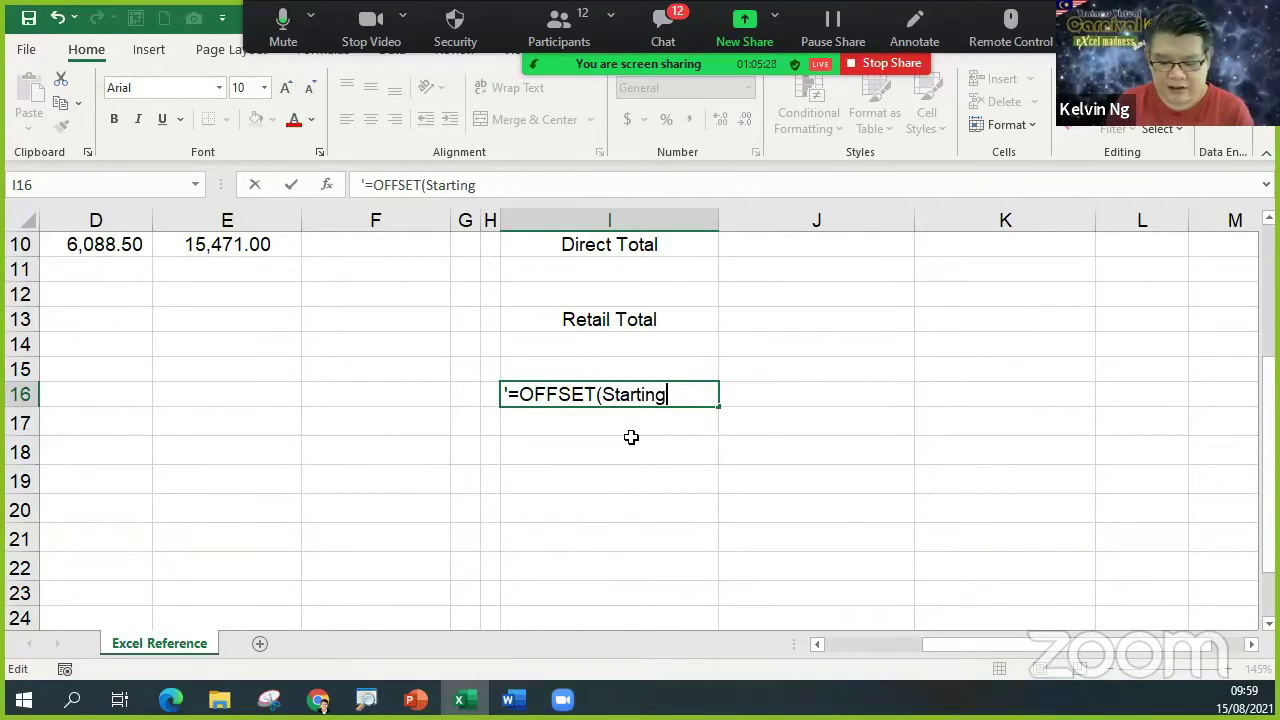
{"action": "type", "text": " Cell"}
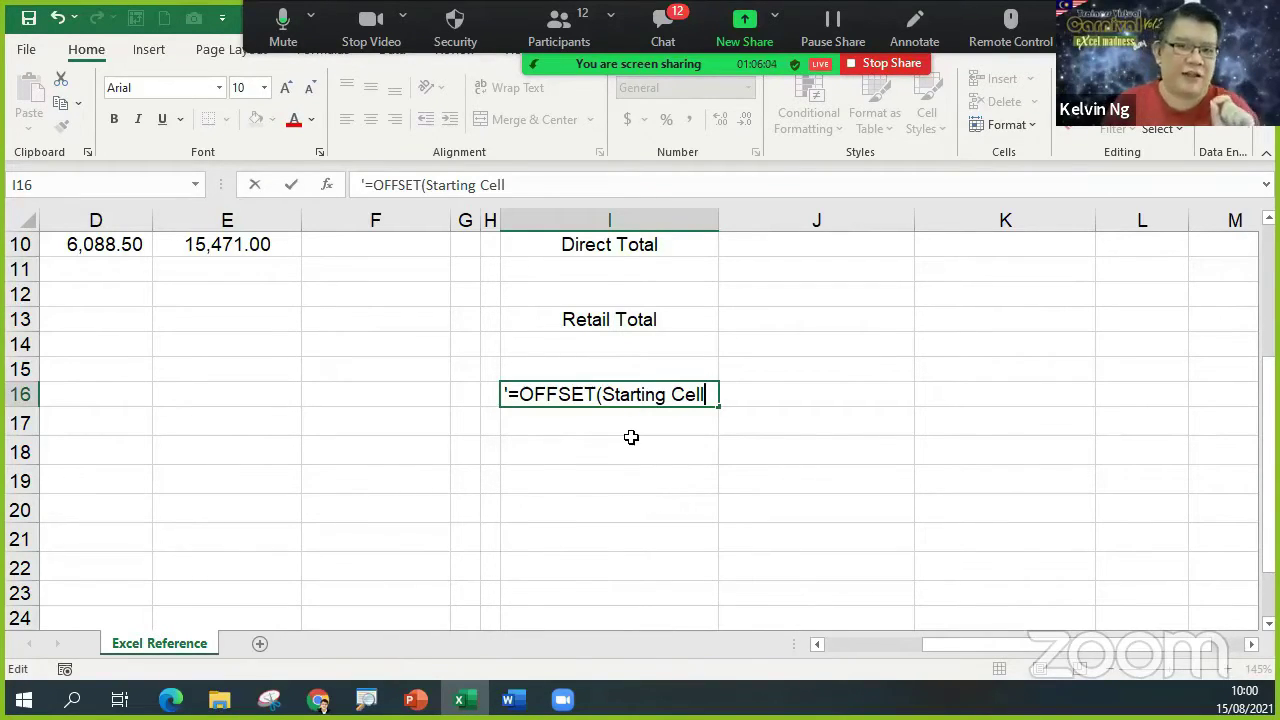
{"action": "type", "text": ","}
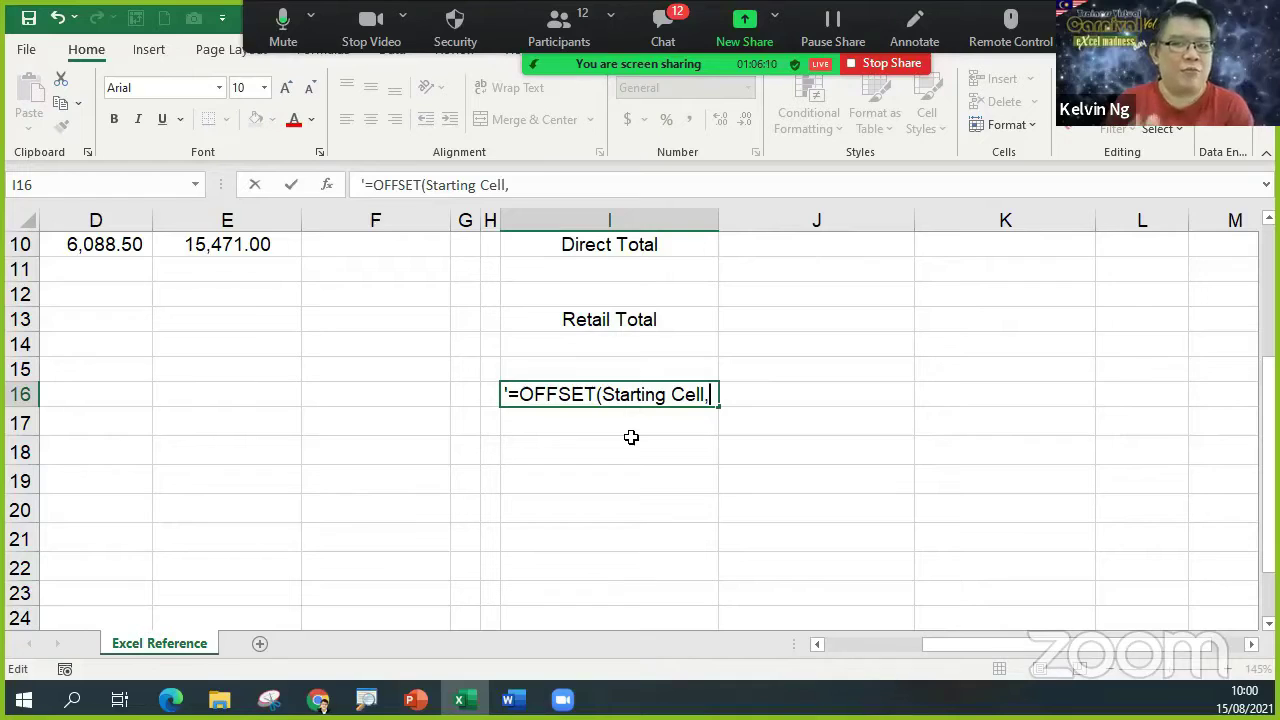
{"action": "type", "text": "R"}
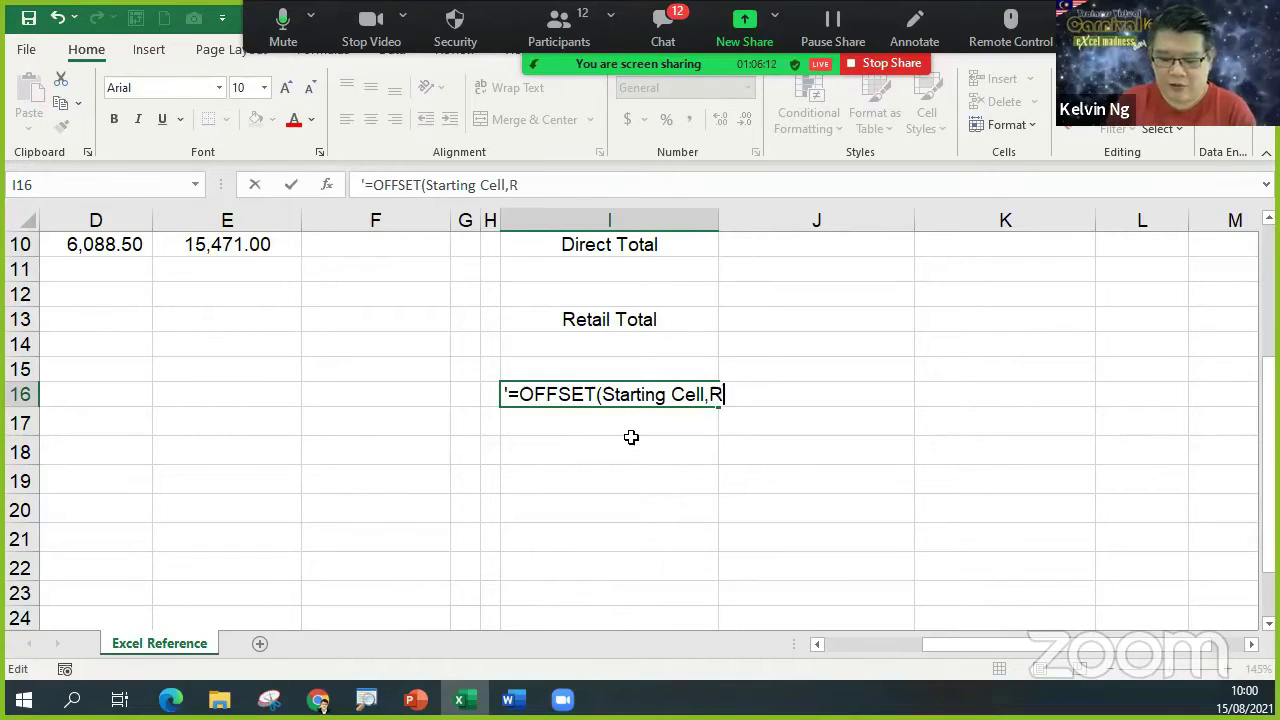
{"action": "type", "text": "ow,"}
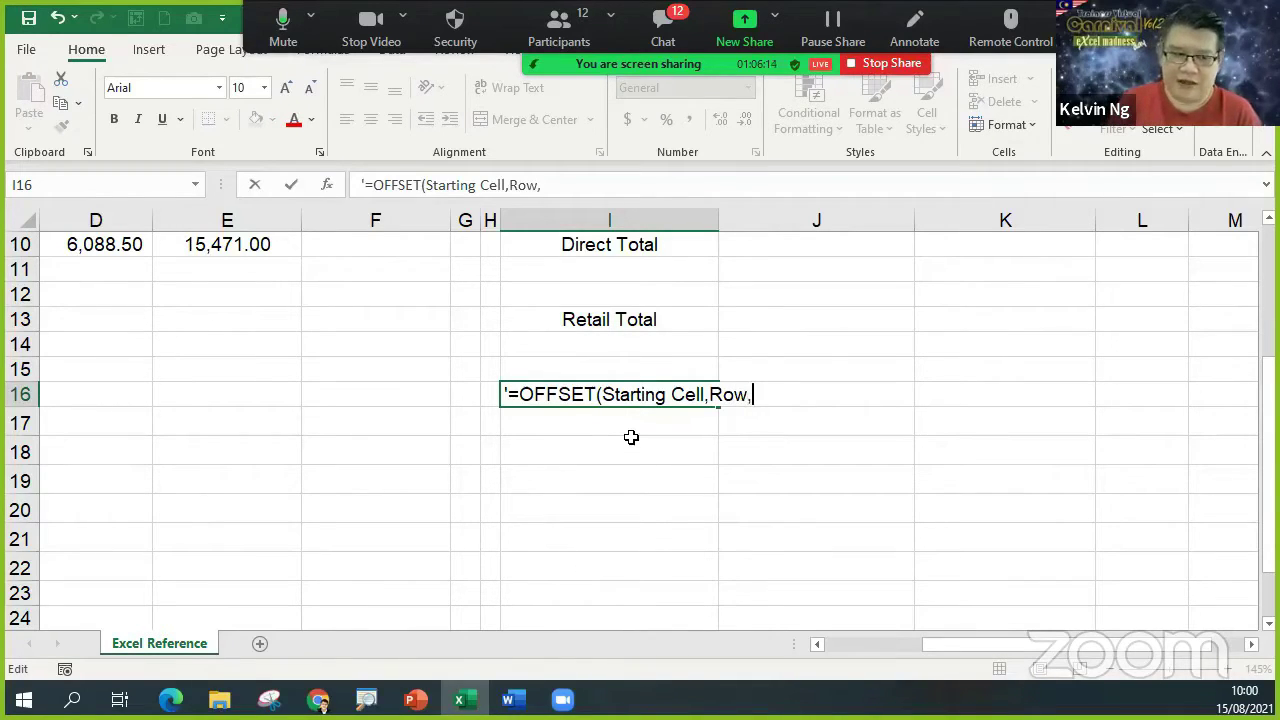
{"action": "type", "text": "Column,"}
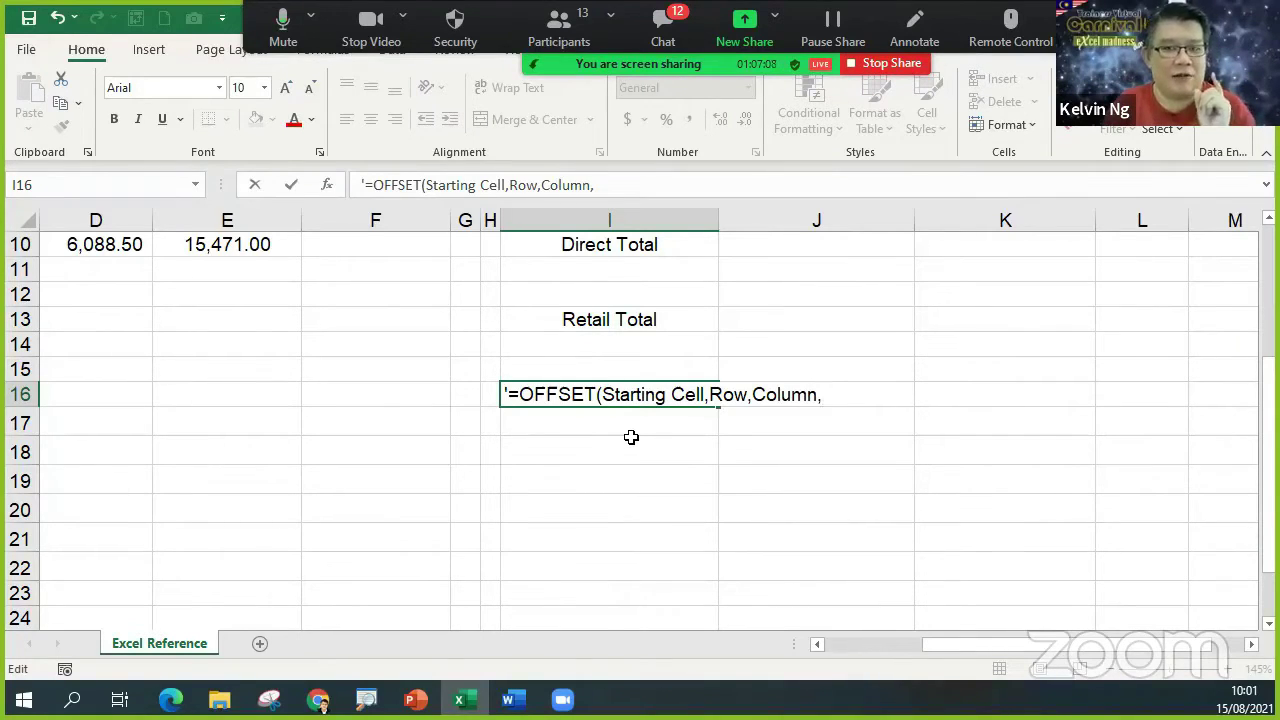
{"action": "type", "text": "Wi"}
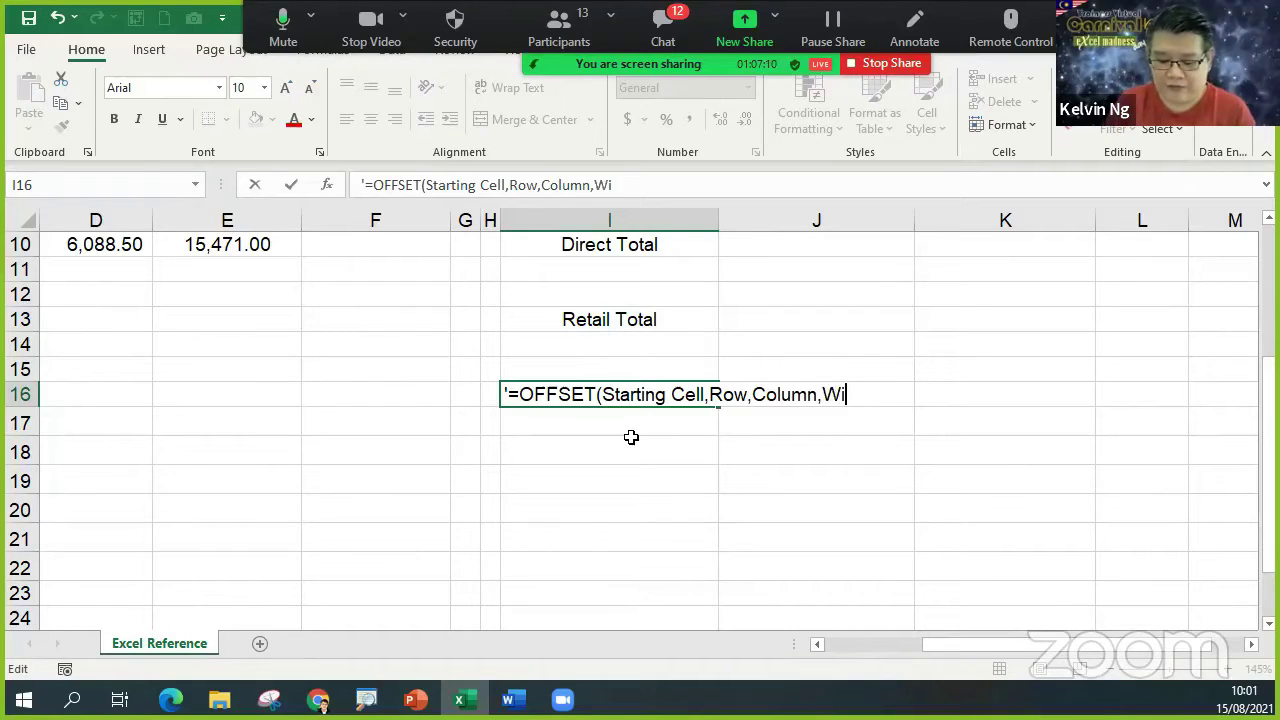
{"action": "type", "text": "dth"}
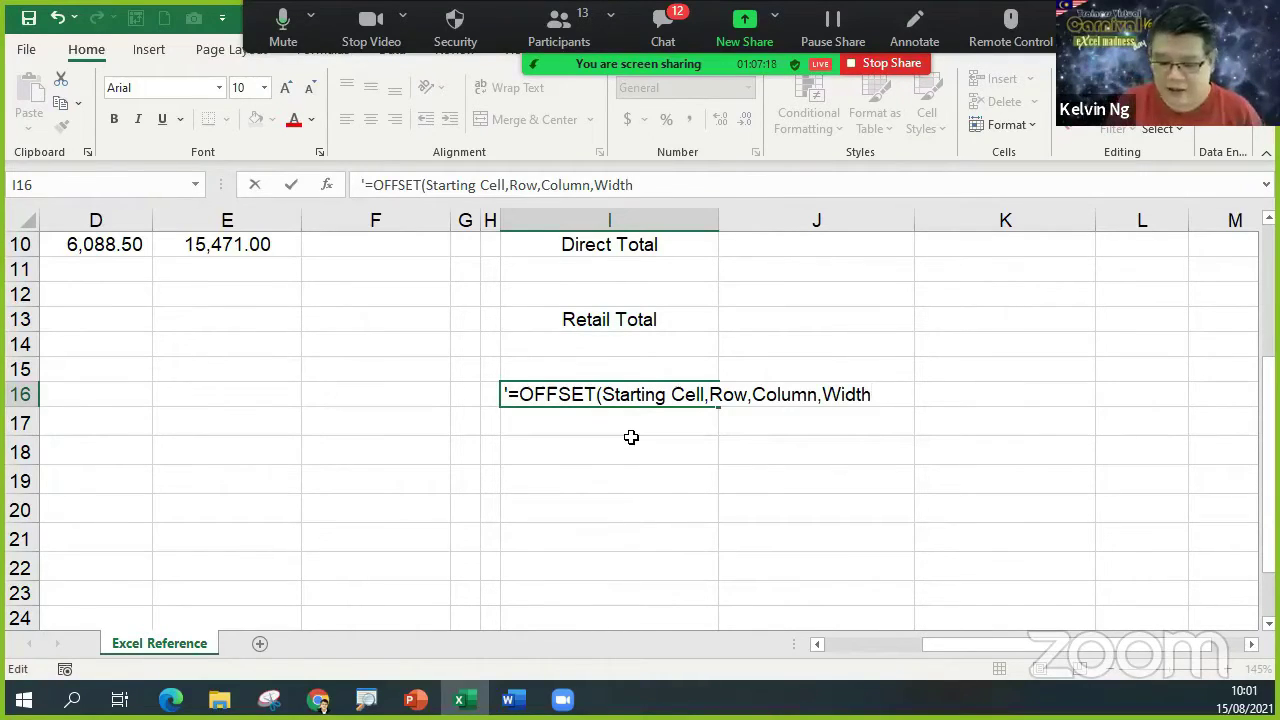
Insert Height before Width and close the bracket: ...Column,Height,Width).
{"action": "key", "text": "BackSpace"}
{"action": "key", "text": "BackSpace"}
{"action": "key", "text": "BackSpace"}
{"action": "key", "text": "BackSpace"}
{"action": "key", "text": "BackSpace"}
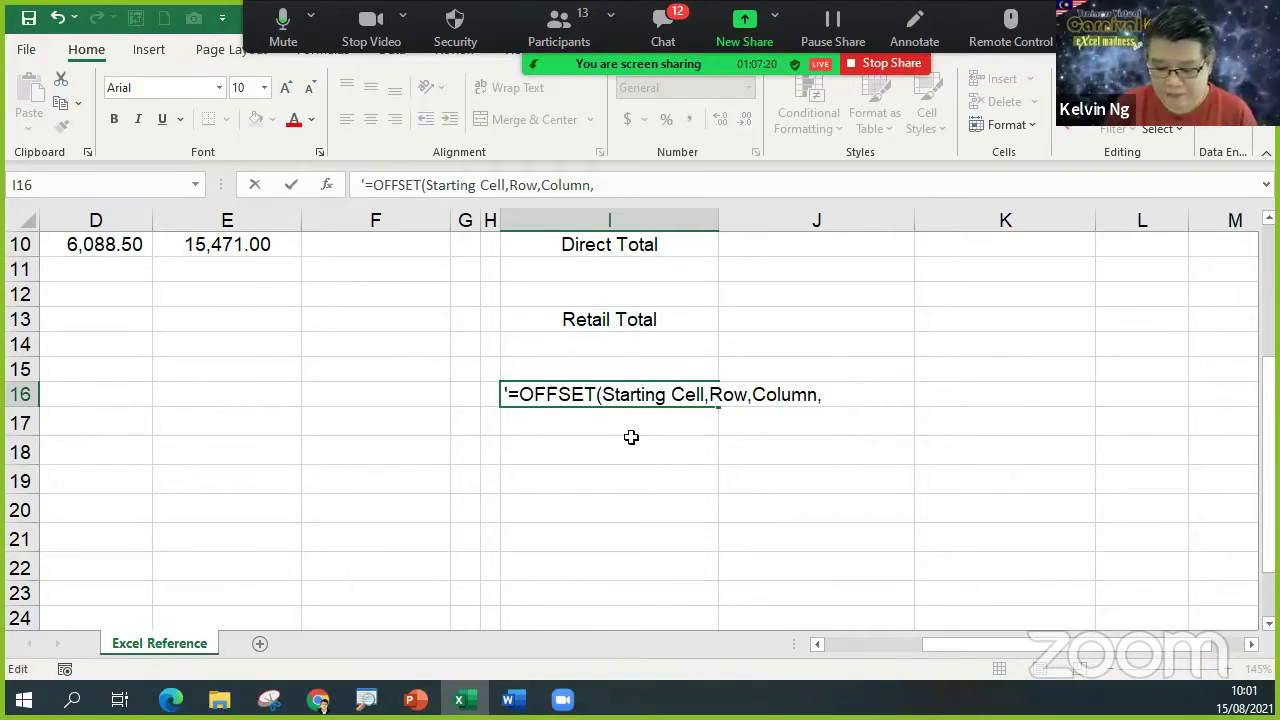
{"action": "type", "text": "Height"}
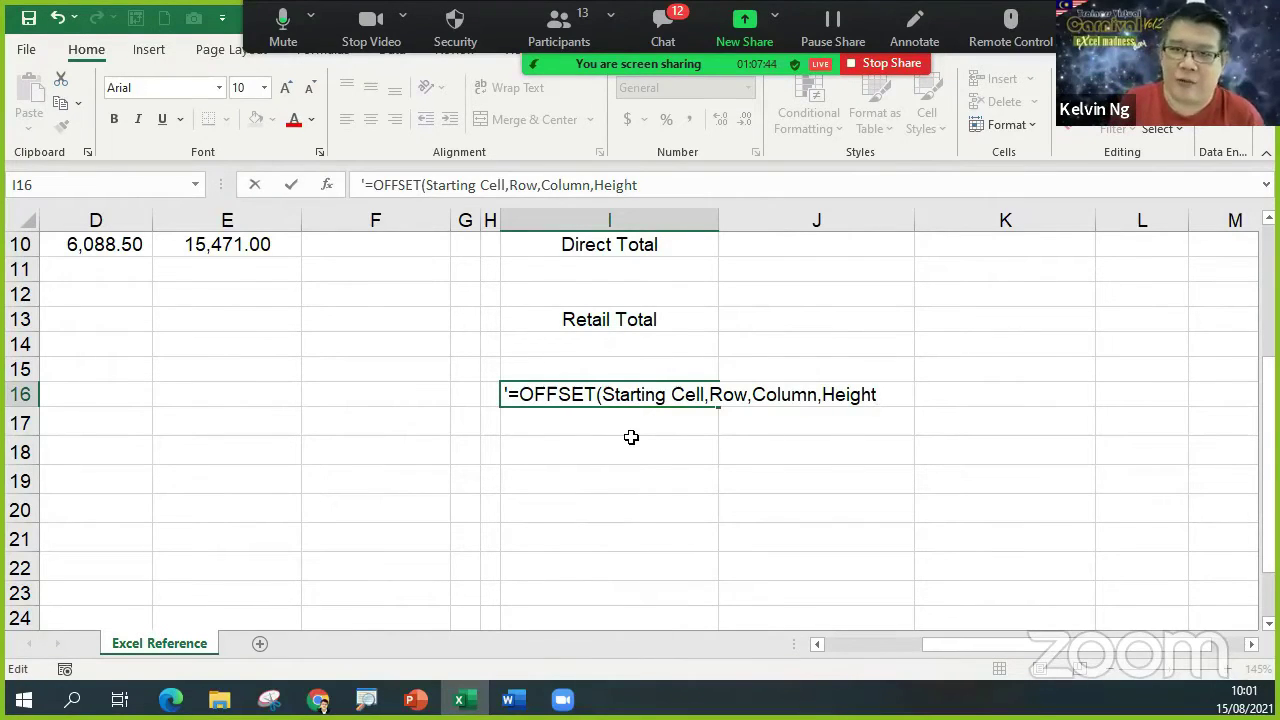
{"action": "type", "text": ",W"}
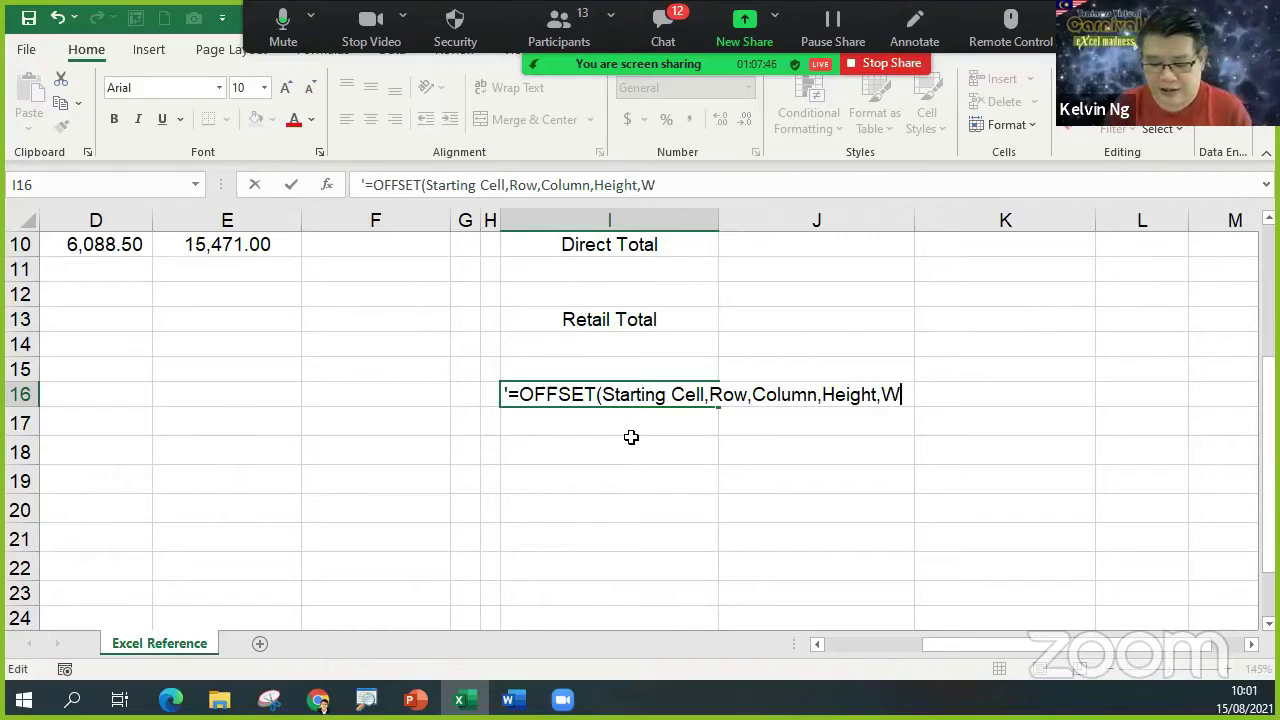
{"action": "type", "text": "idth"}
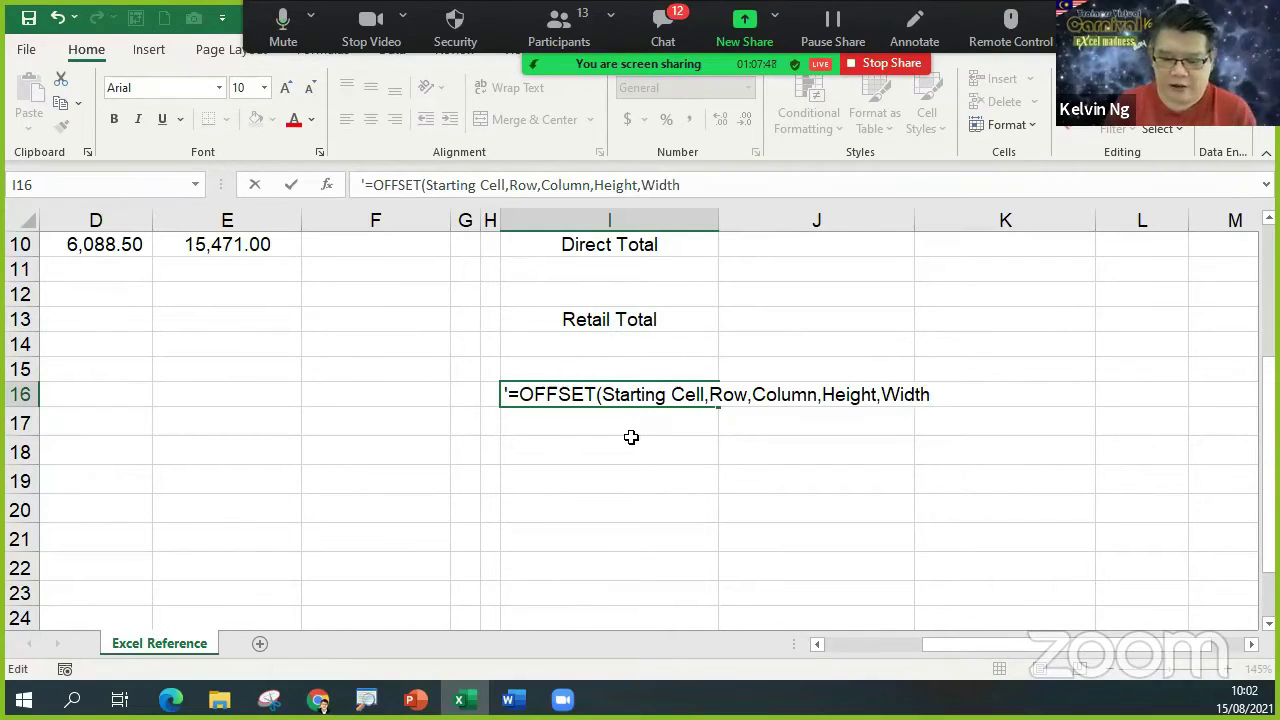
{"action": "type", "text": ")"}
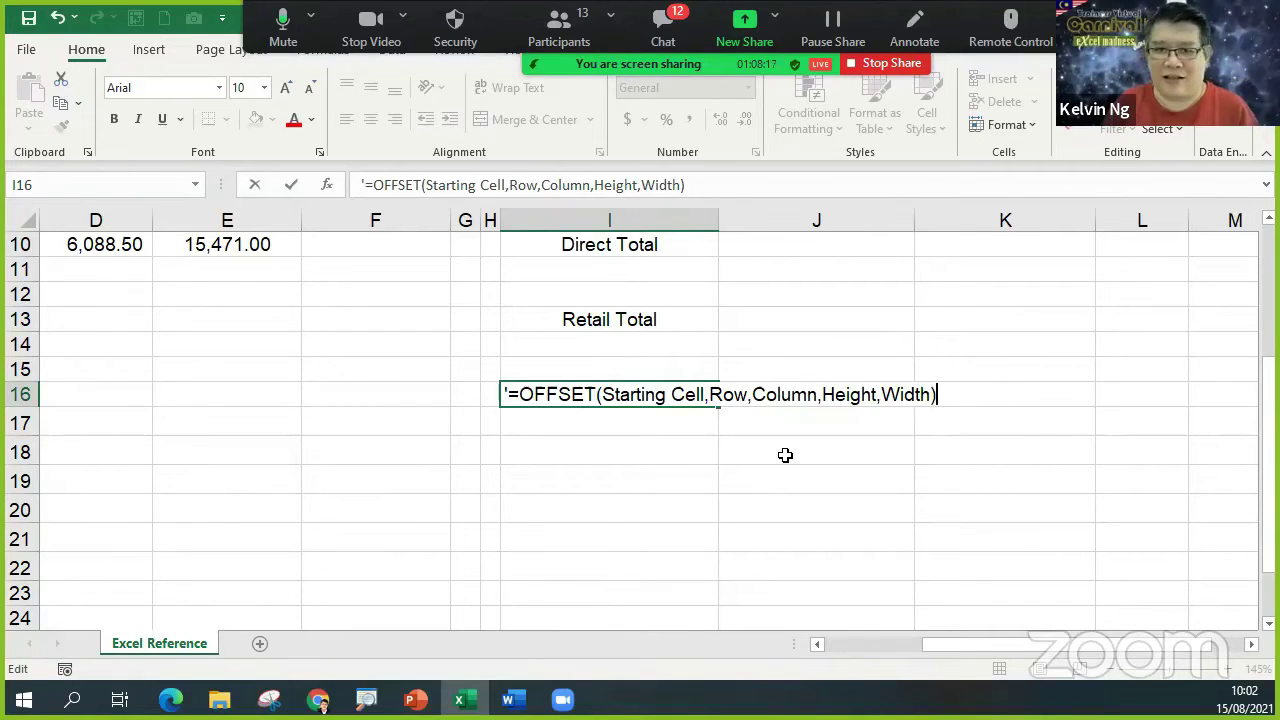
Commit the I16 note and check J5's =SUM(Amount) formula, leaving it unchanged.
{"action": "left_click", "coordinate": [795, 478]}
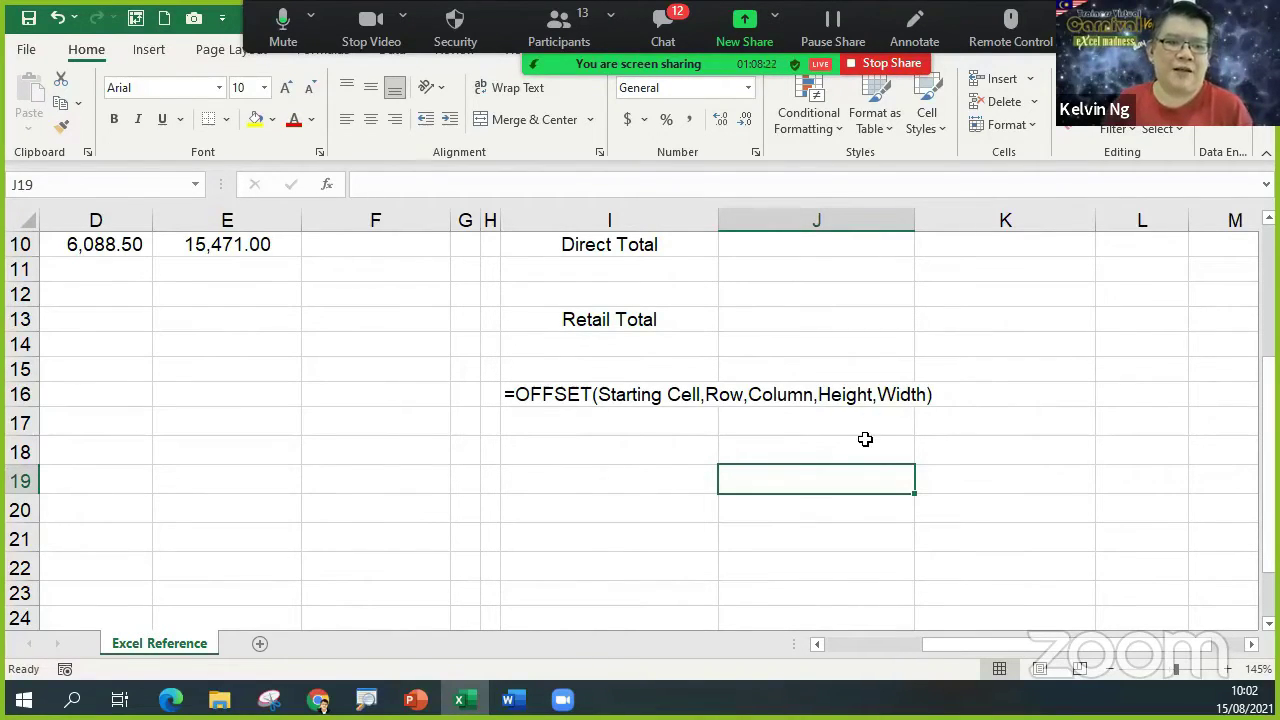
{"action": "scroll", "coordinate": [865, 439], "scroll_direction": "up", "scroll_amount": 2}
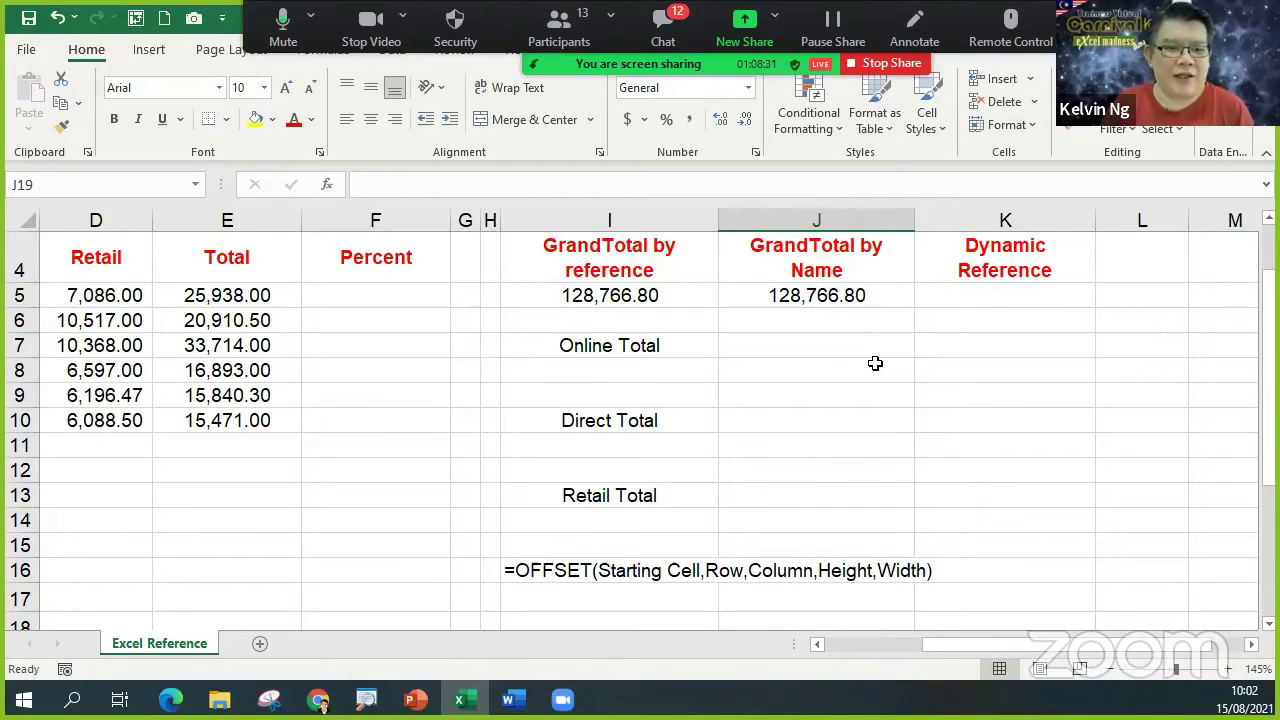
{"action": "double_click", "coordinate": [877, 296]}
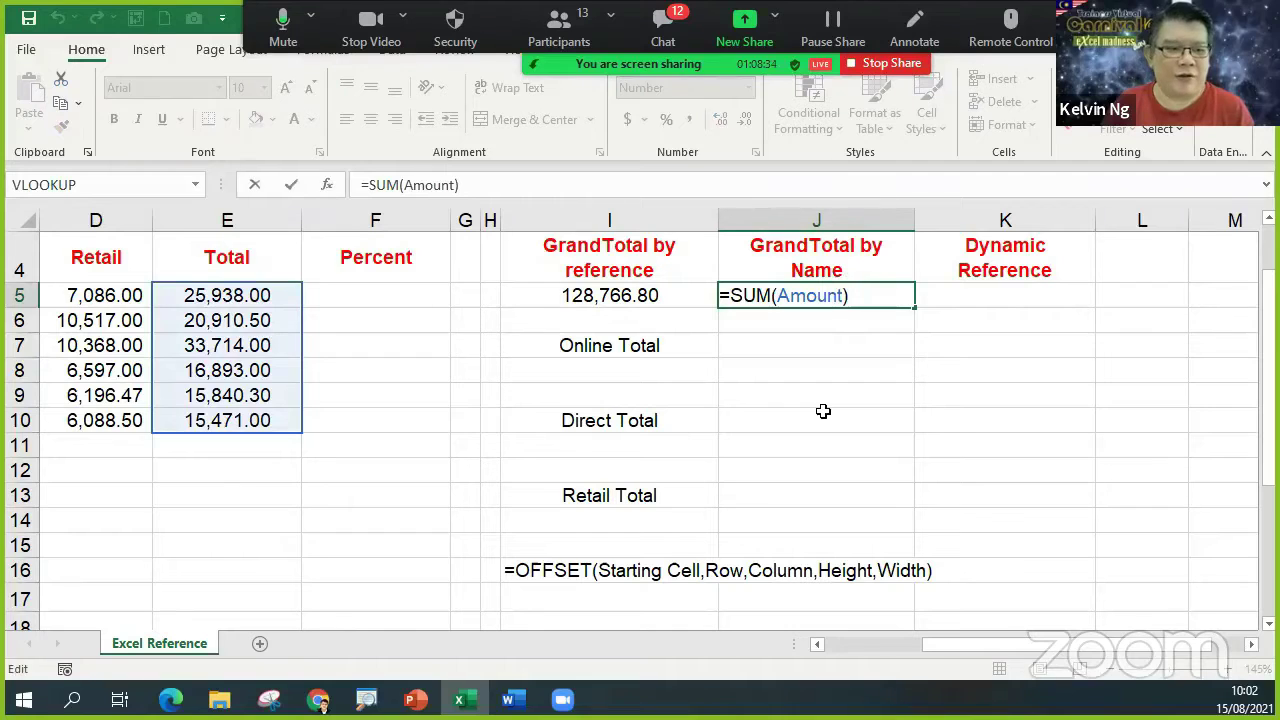
{"action": "key", "text": "ctrl+Return"}
{"action": "left_click", "coordinate": [1003, 298]}
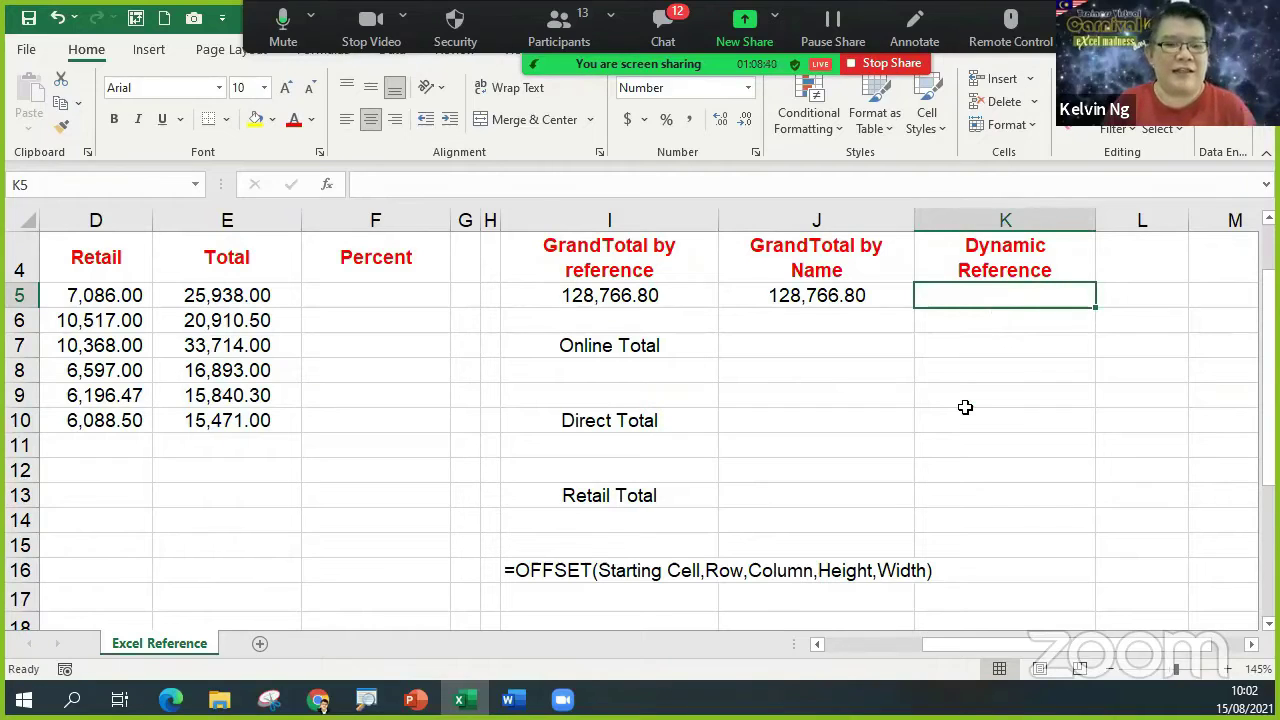
Start K5's formula as =SUM(OFFSET(E5,0,0,count, replacing a trial height of 6.
{"action": "type", "text": "=sum"}
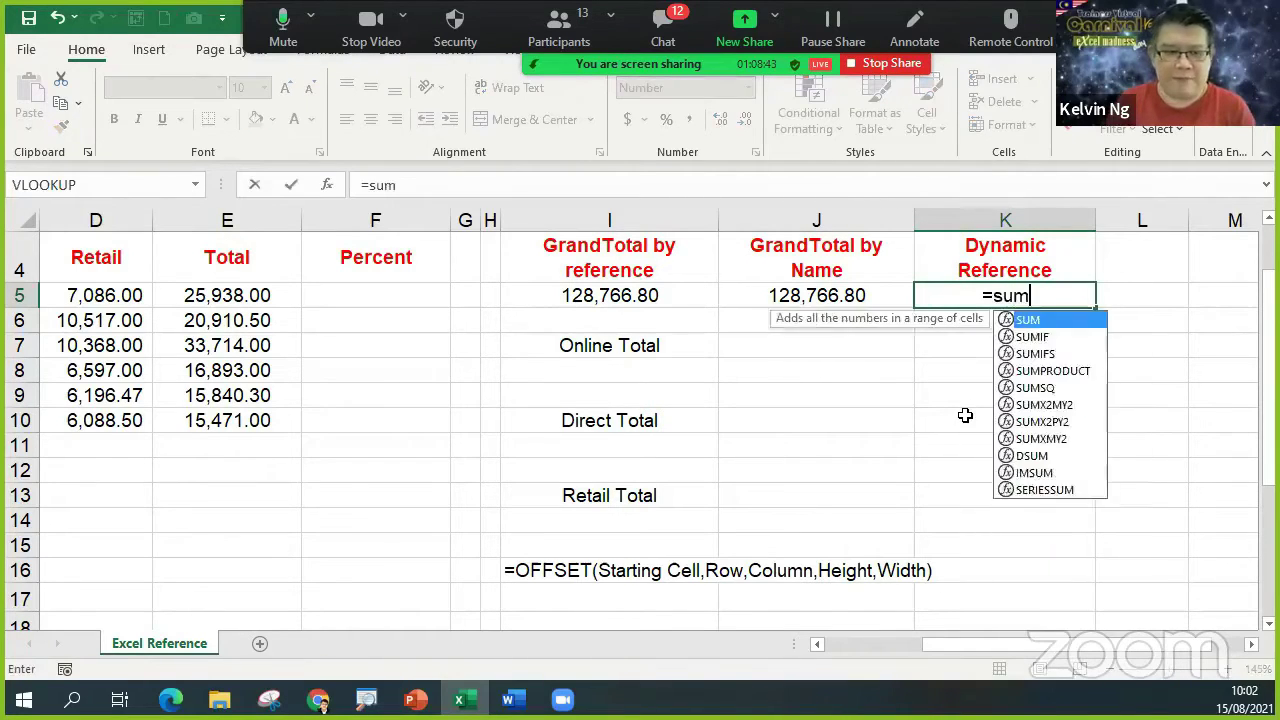
{"action": "key", "text": "Tab"}
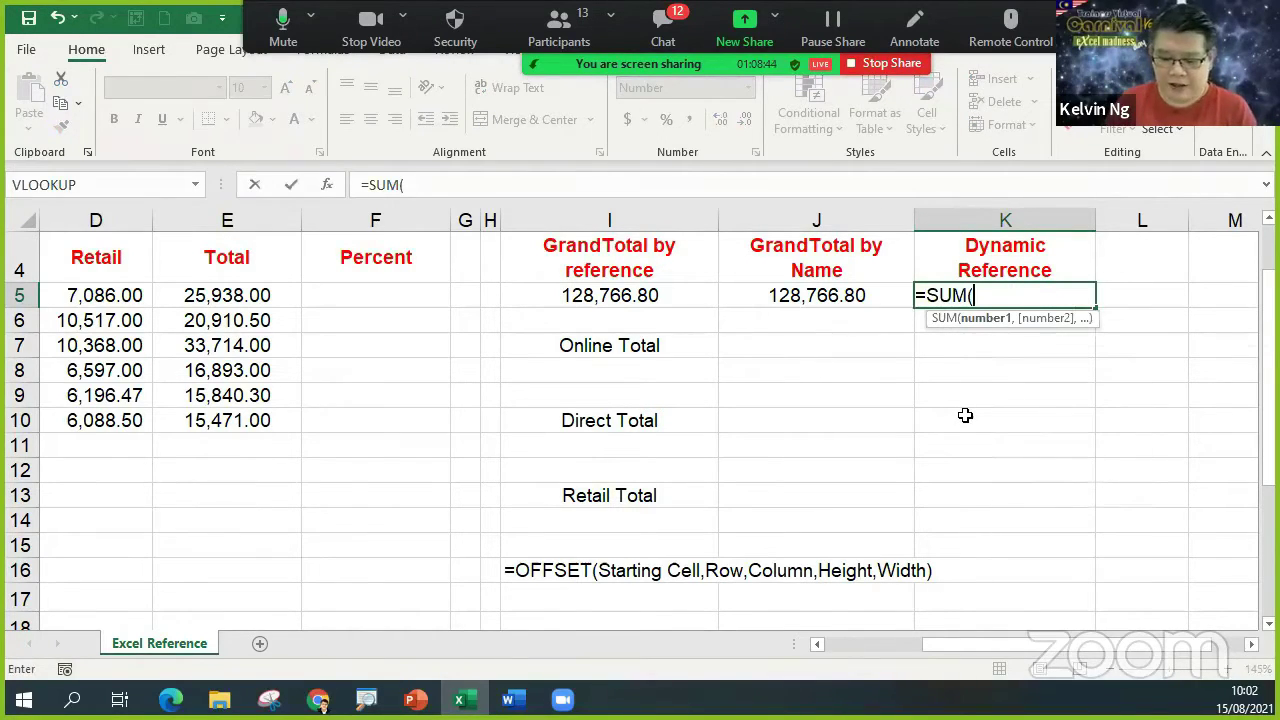
{"action": "type", "text": "offse"}
{"action": "key", "text": "Tab"}
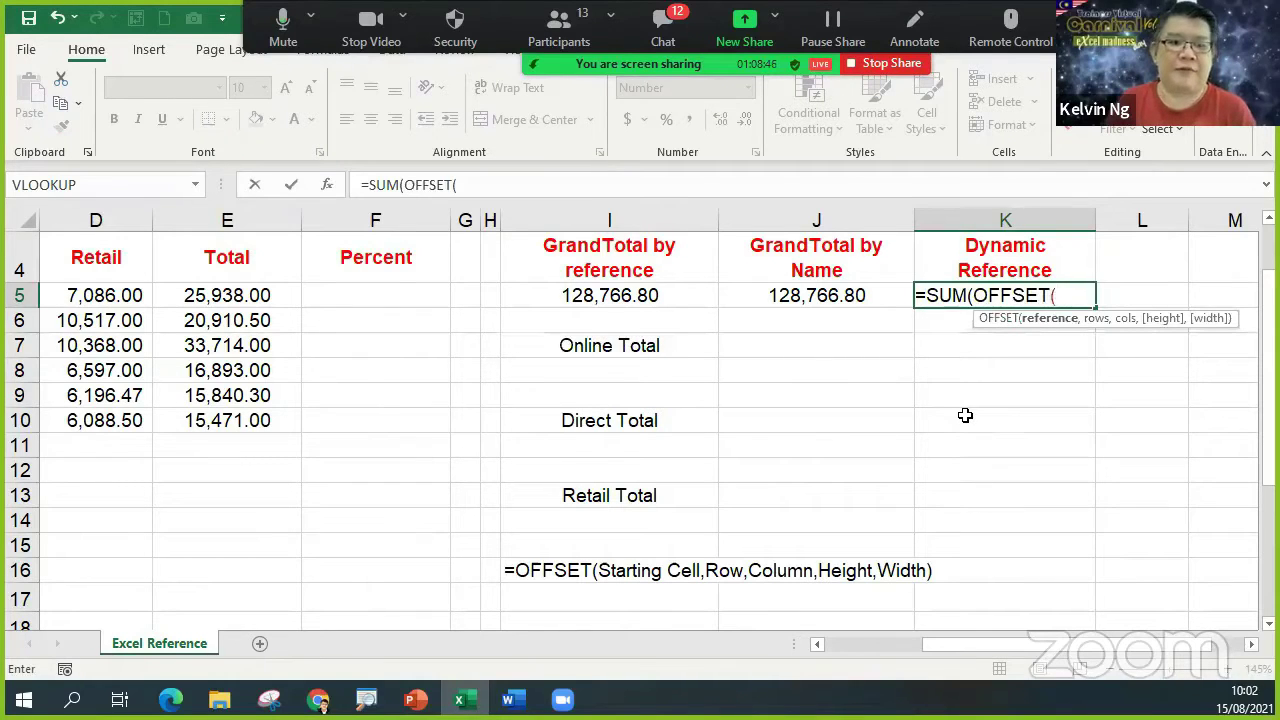
{"action": "left_click", "coordinate": [265, 300]}
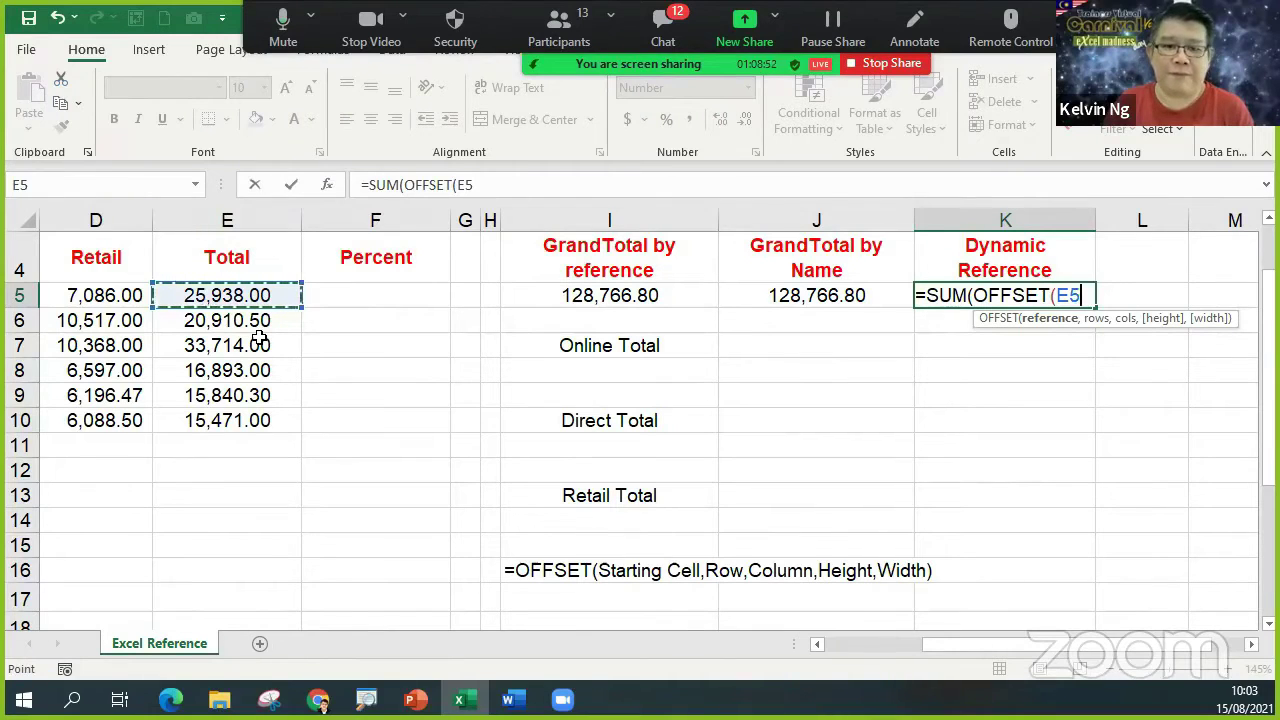
{"action": "type", "text": ","}
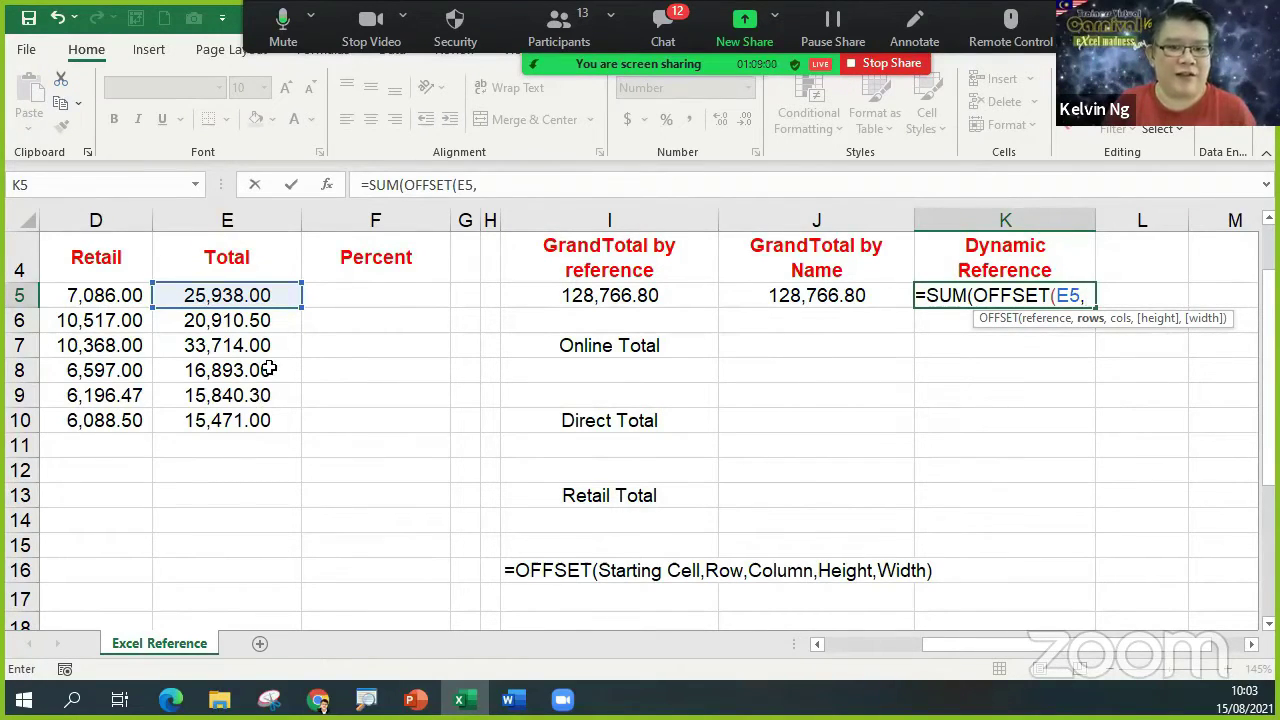
{"action": "type", "text": "0,0"}
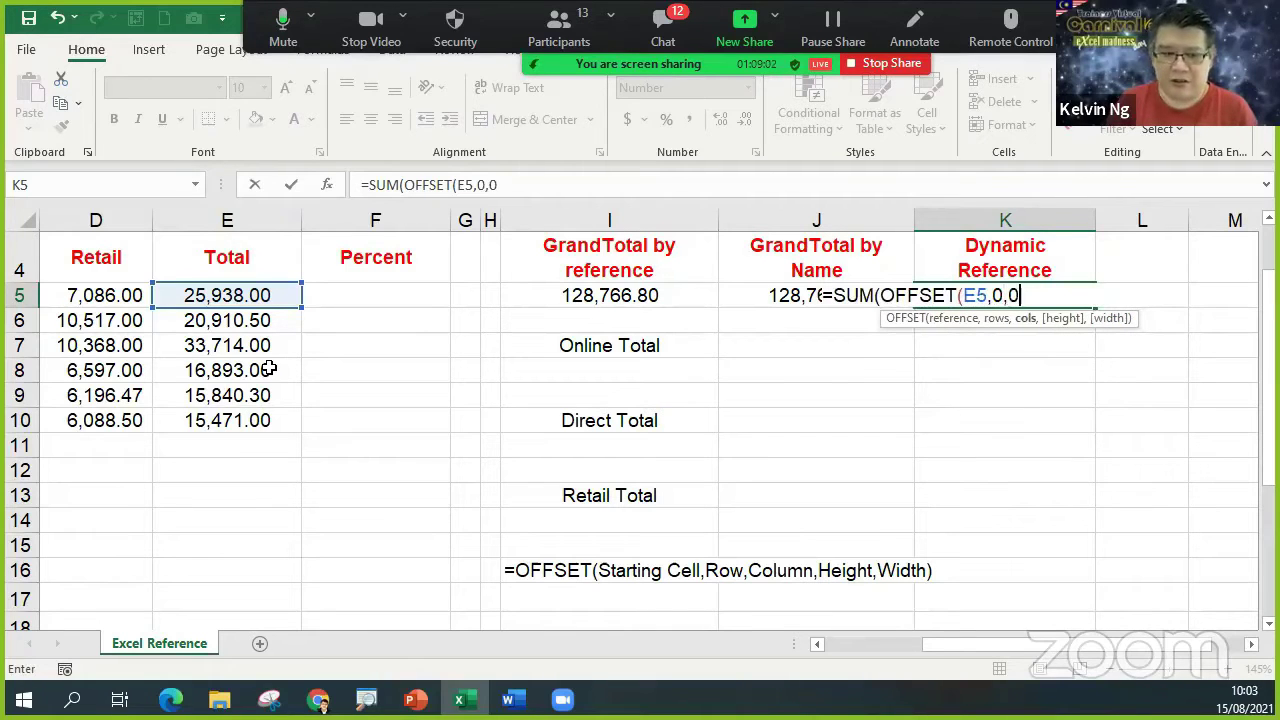
{"action": "type", "text": ","}
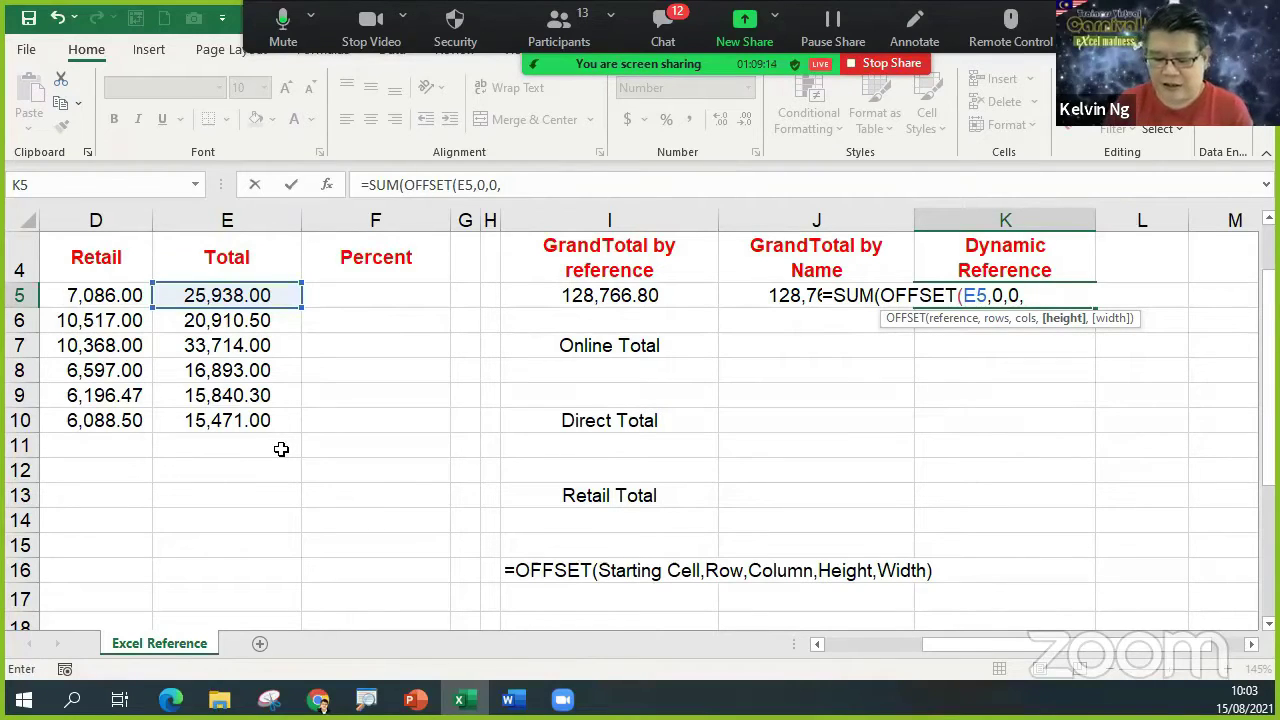
{"action": "type", "text": "6"}
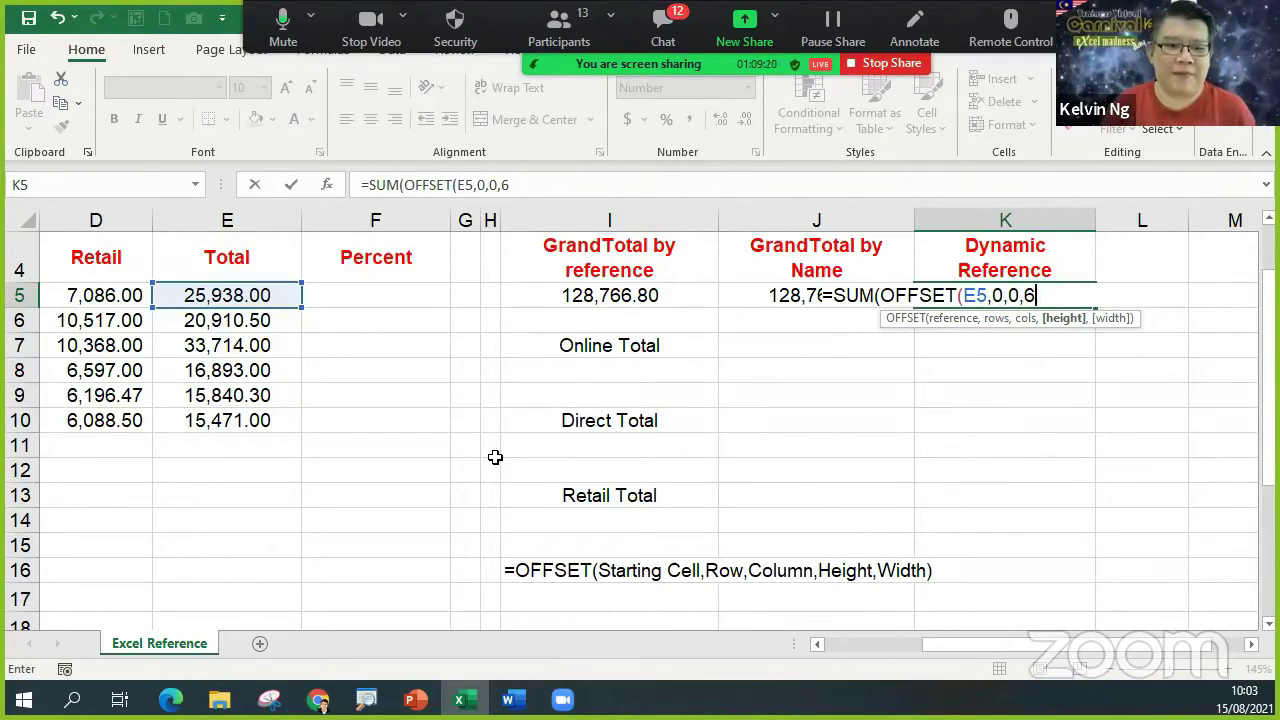
{"action": "key", "text": "BackSpace"}
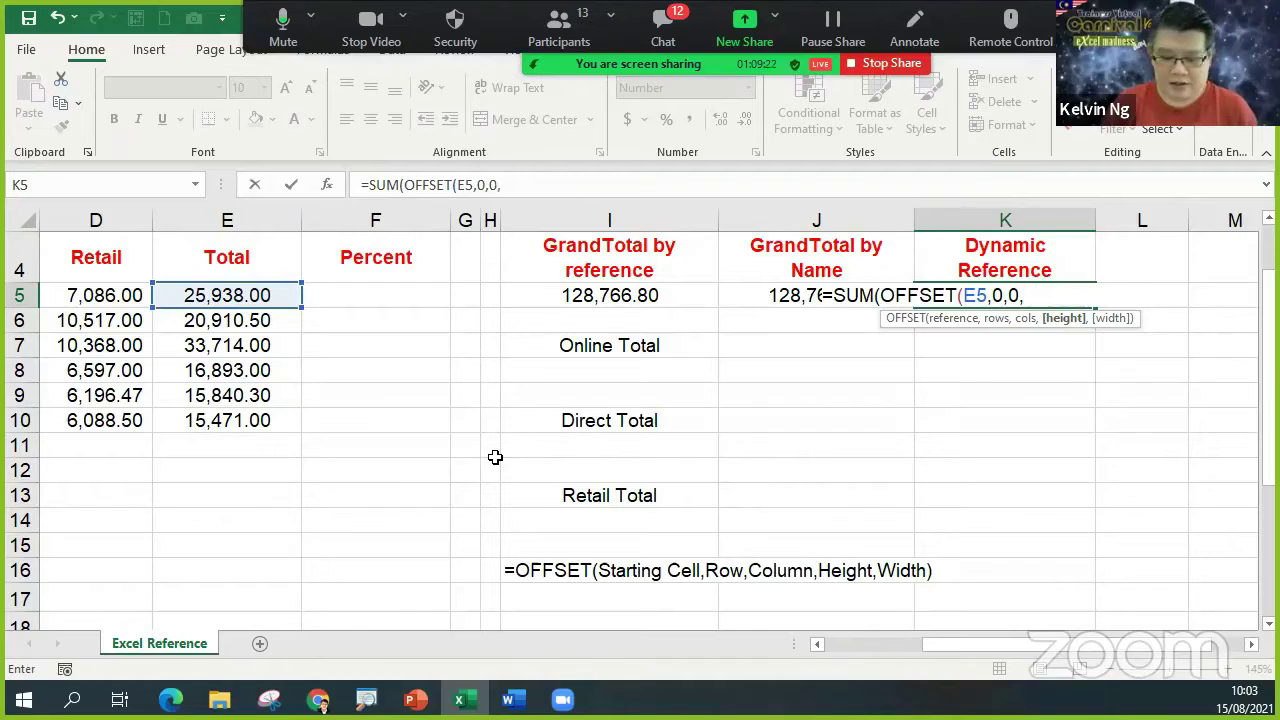
{"action": "type", "text": "count"}
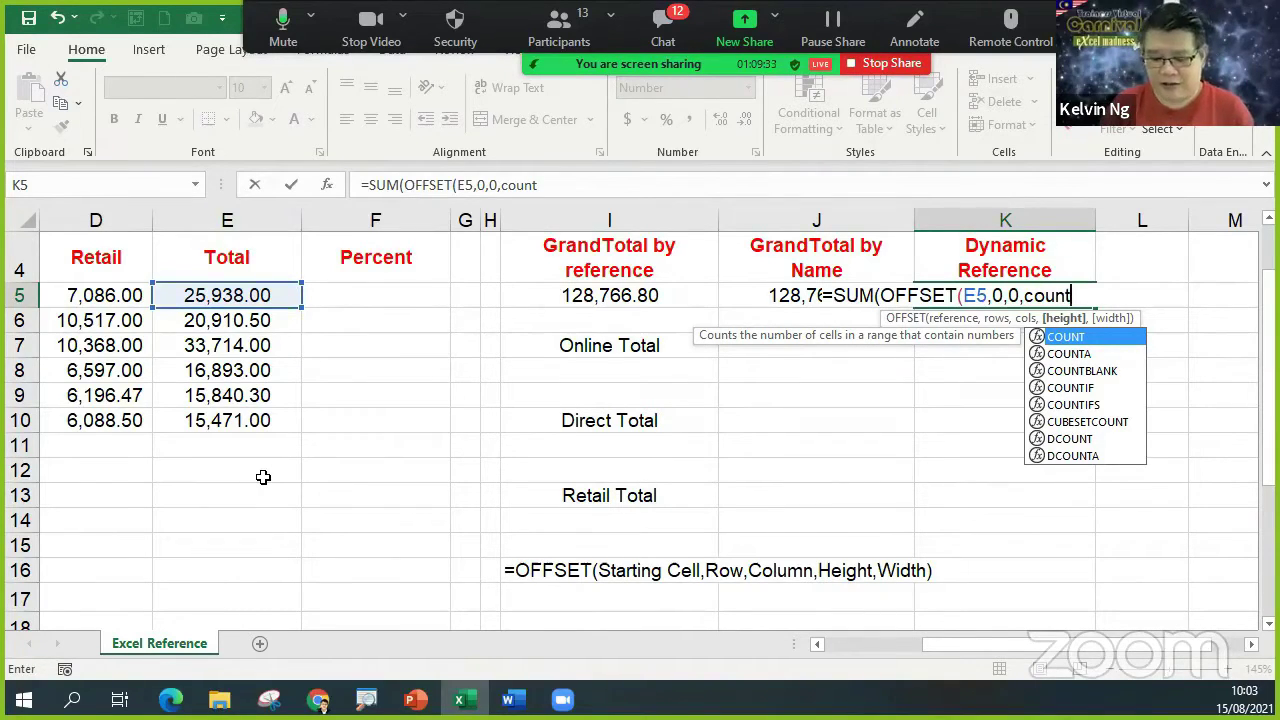
Complete K5 as =SUM(OFFSET(E5,0,0,COUNT(E5:E50),1)), showing 128,766.80.
{"action": "type", "text": "("}
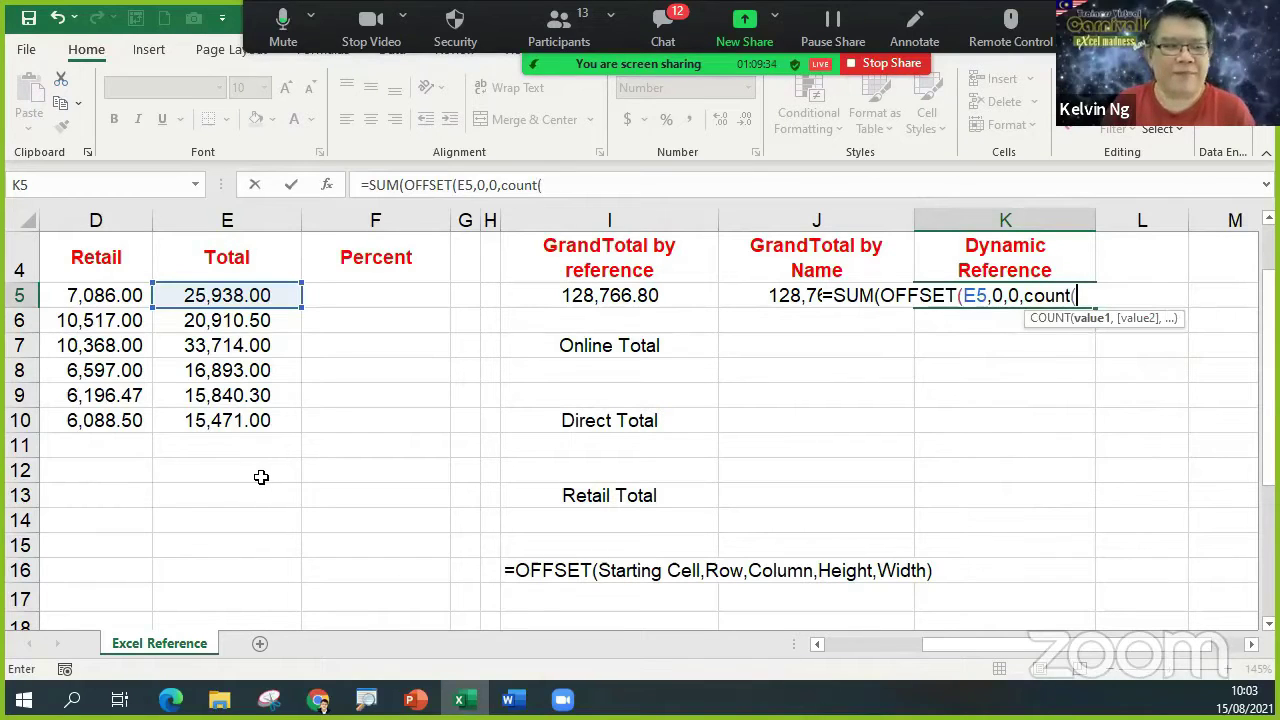
{"action": "left_click", "coordinate": [238, 292]}
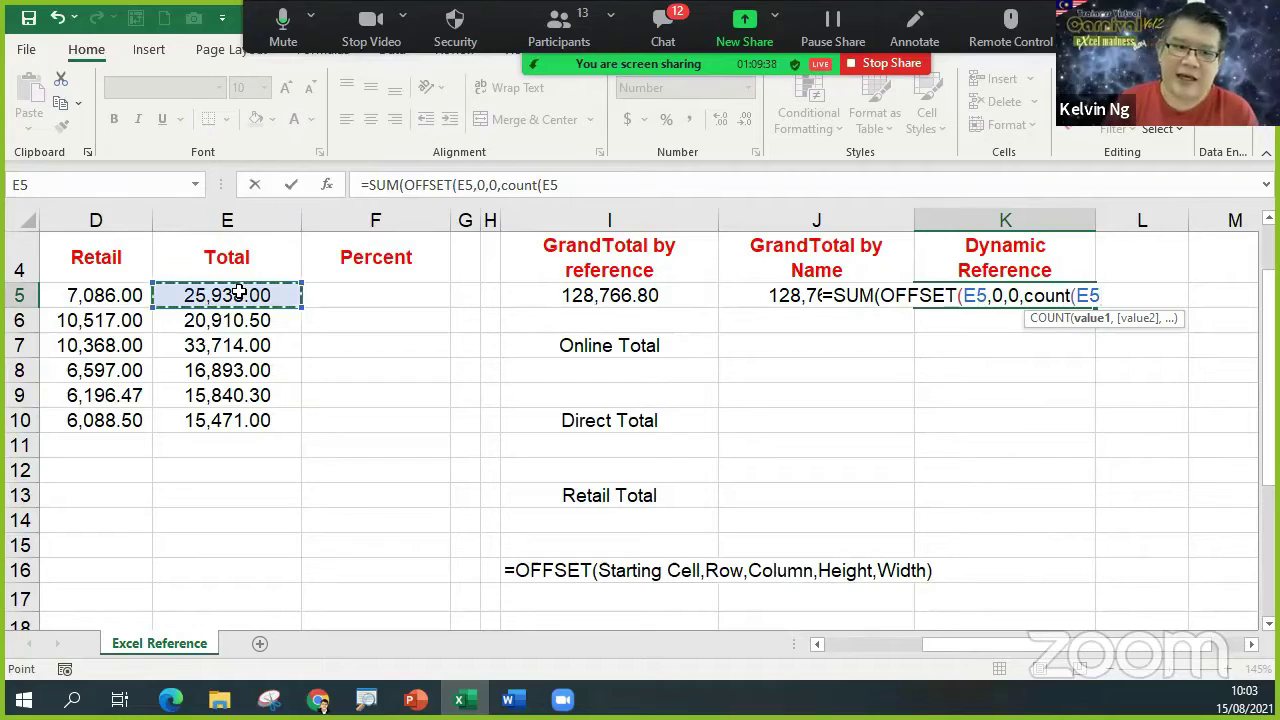
{"action": "key", "text": "F8"}
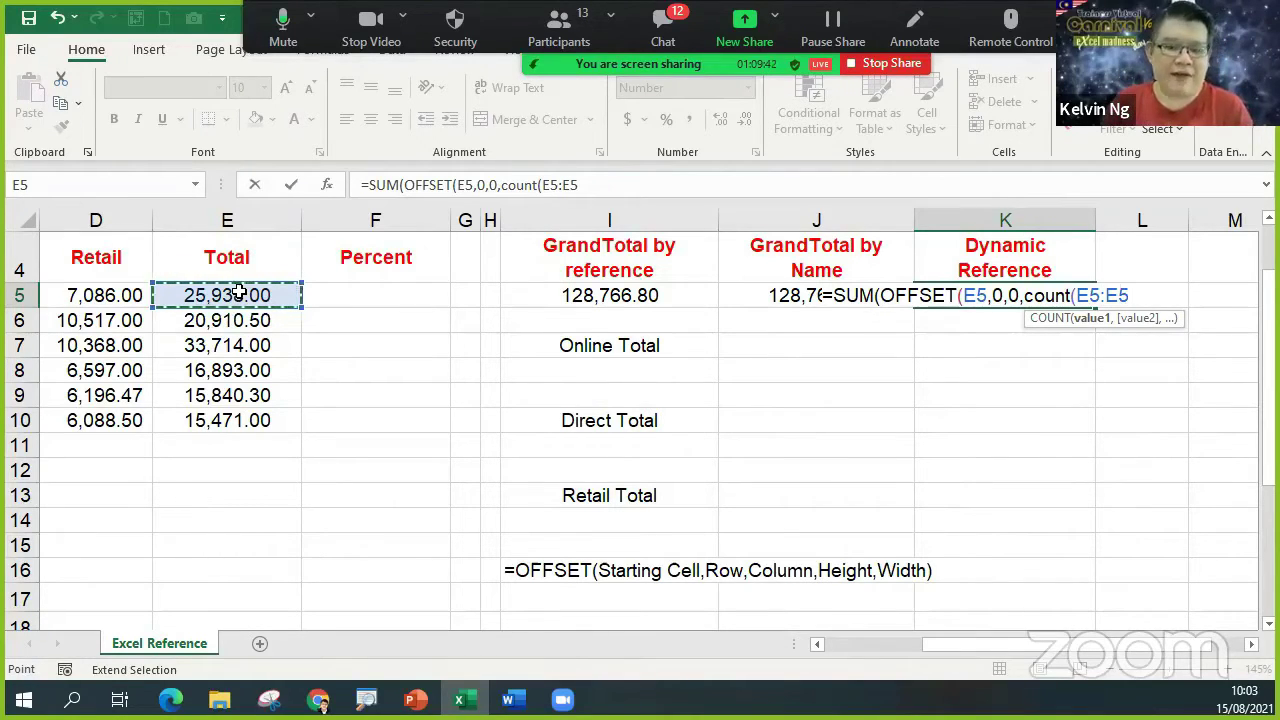
{"action": "type", "text": "00"}
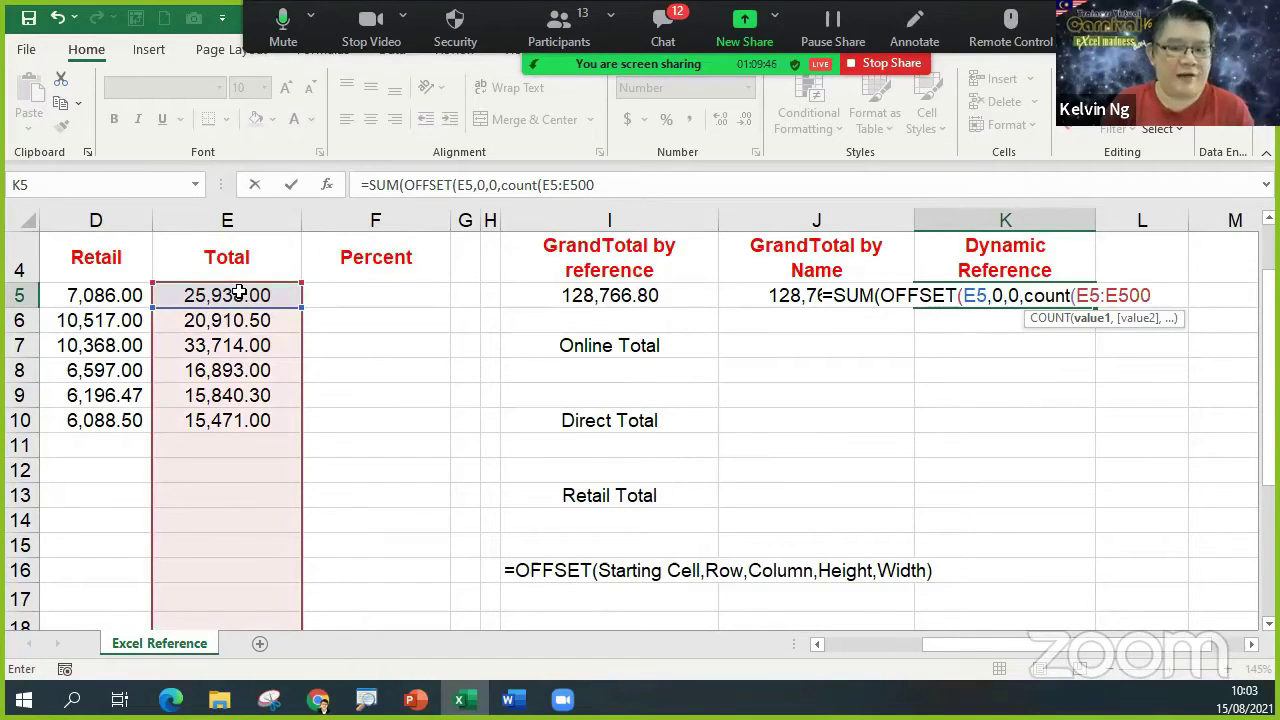
{"action": "type", "text": "0"}
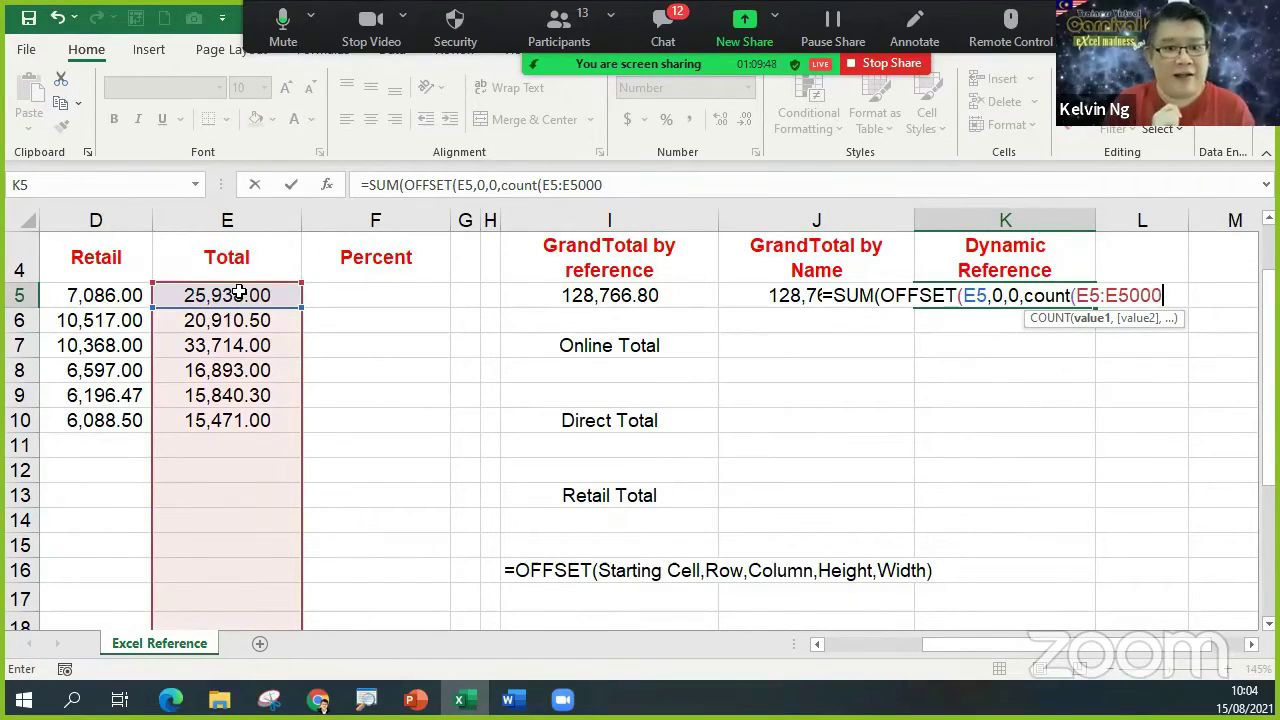
{"action": "type", "text": "0"}
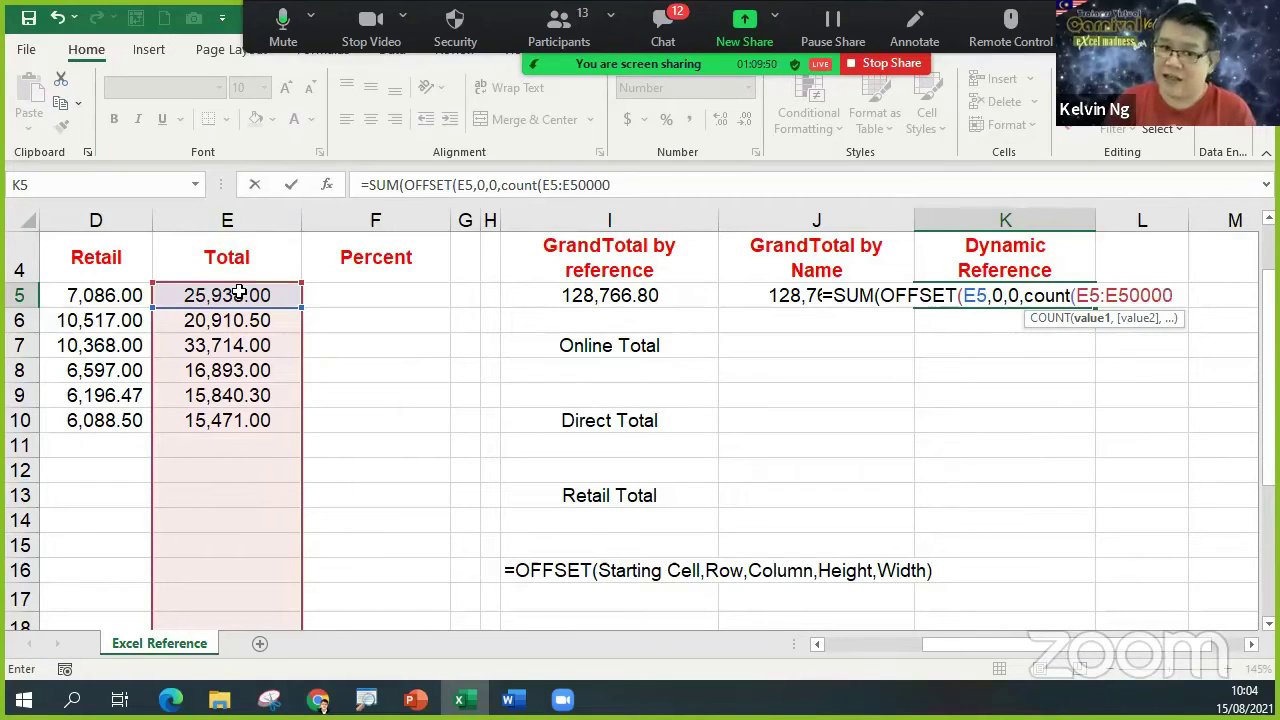
{"action": "type", "text": "0"}
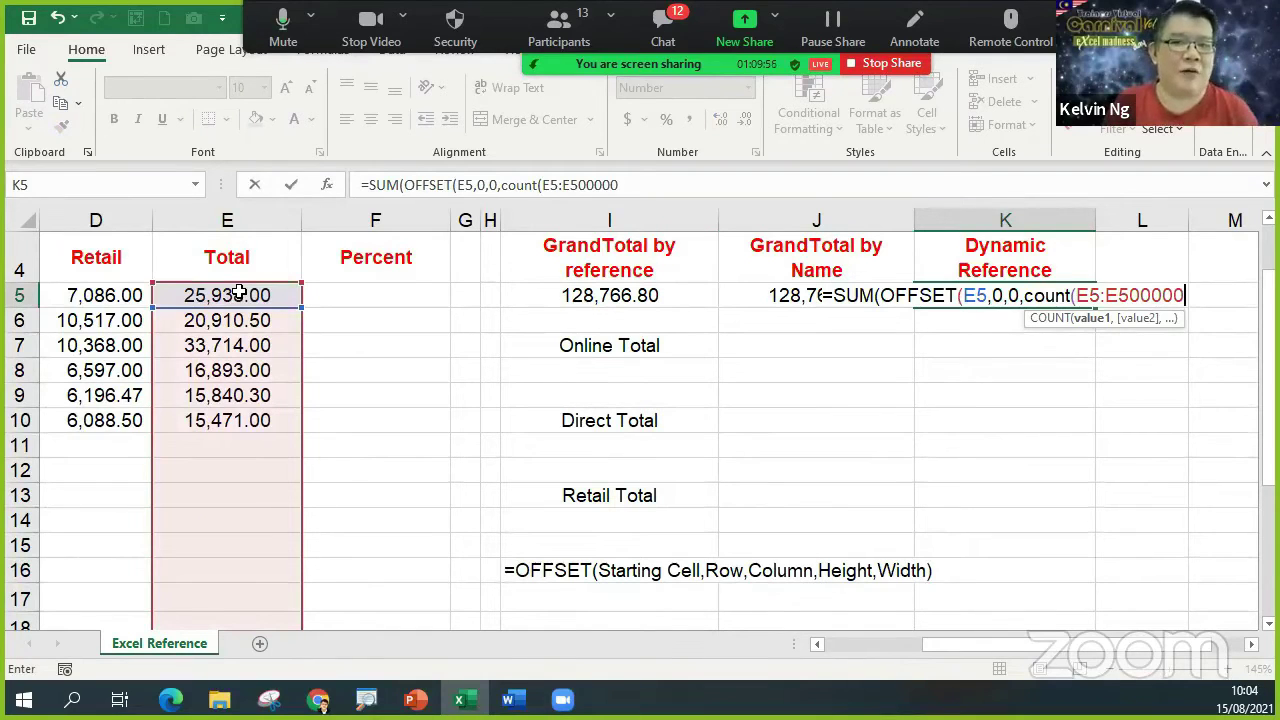
{"action": "key", "text": "BackSpace"}
{"action": "key", "text": "BackSpace"}
{"action": "key", "text": "BackSpace"}
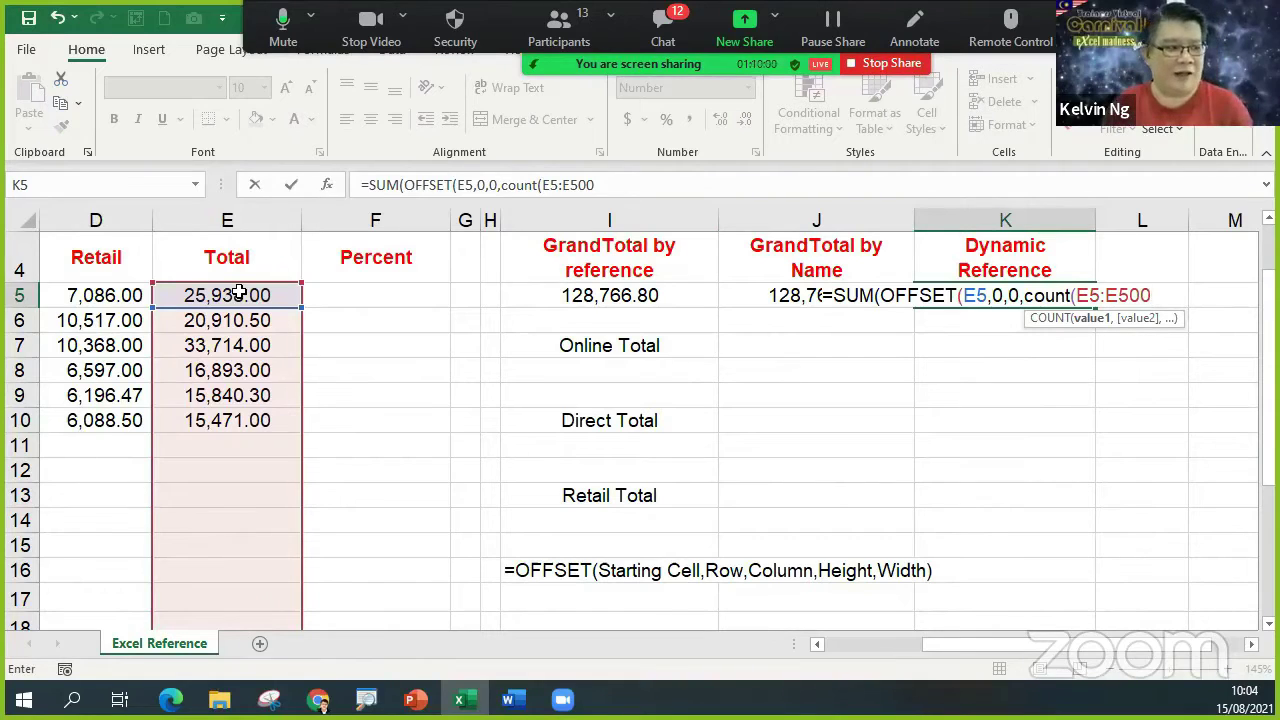
{"action": "key", "text": "BackSpace"}
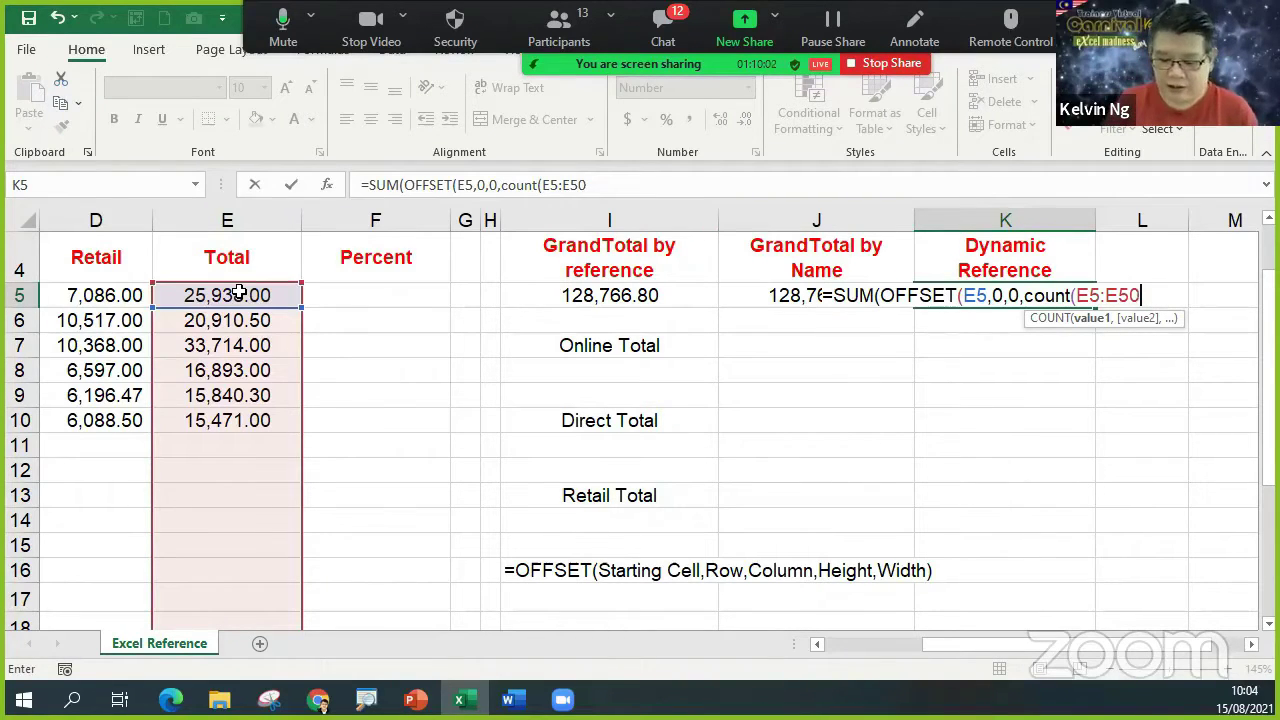
{"action": "type", "text": ")"}
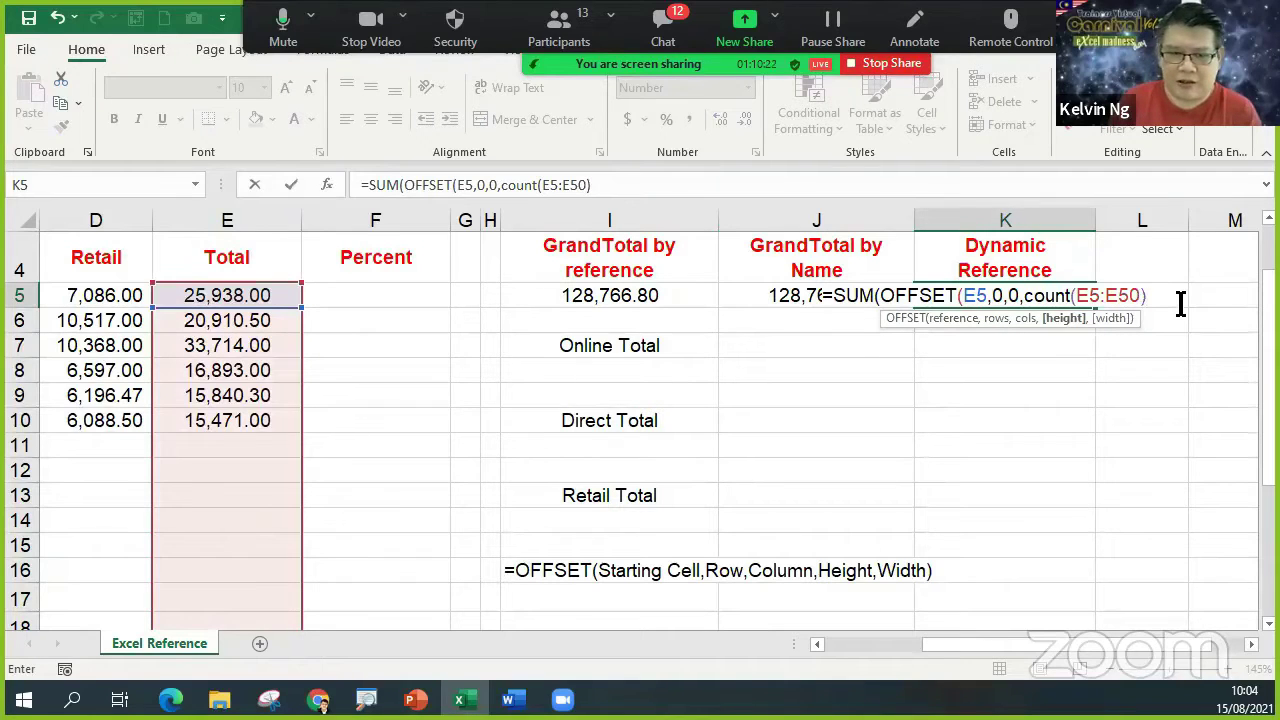
{"action": "type", "text": ","}
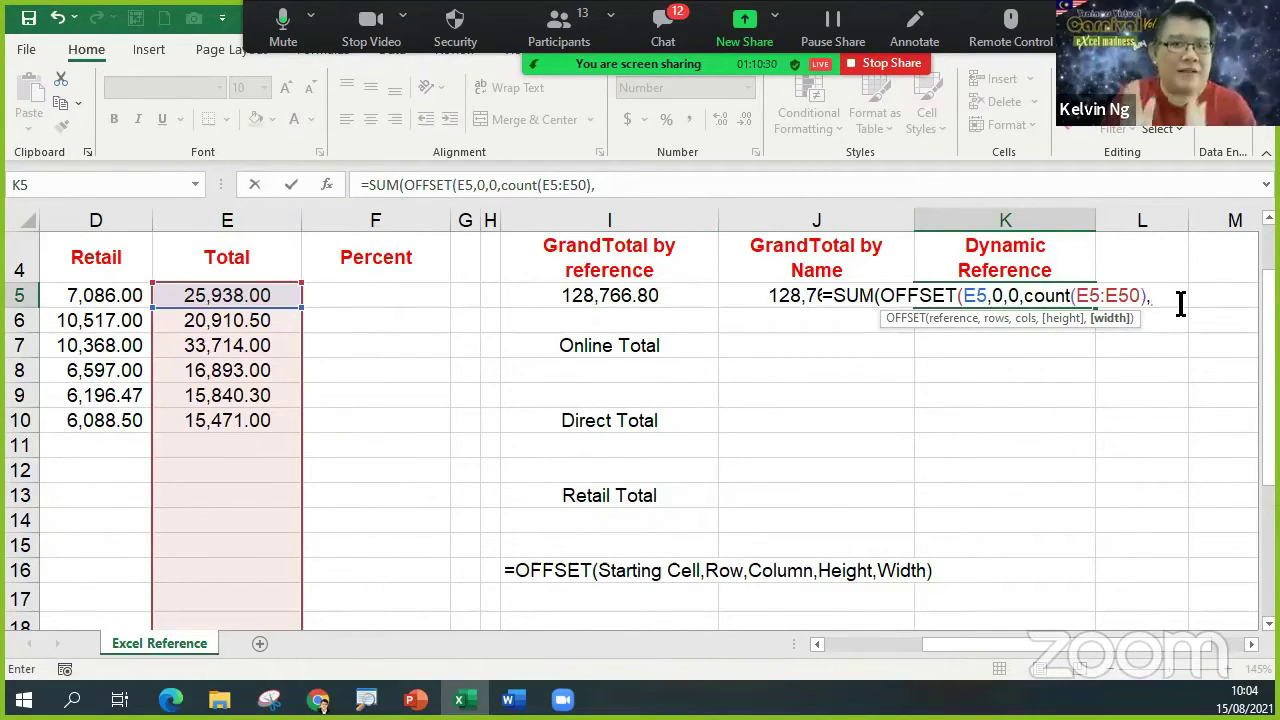
{"action": "type", "text": "1"}
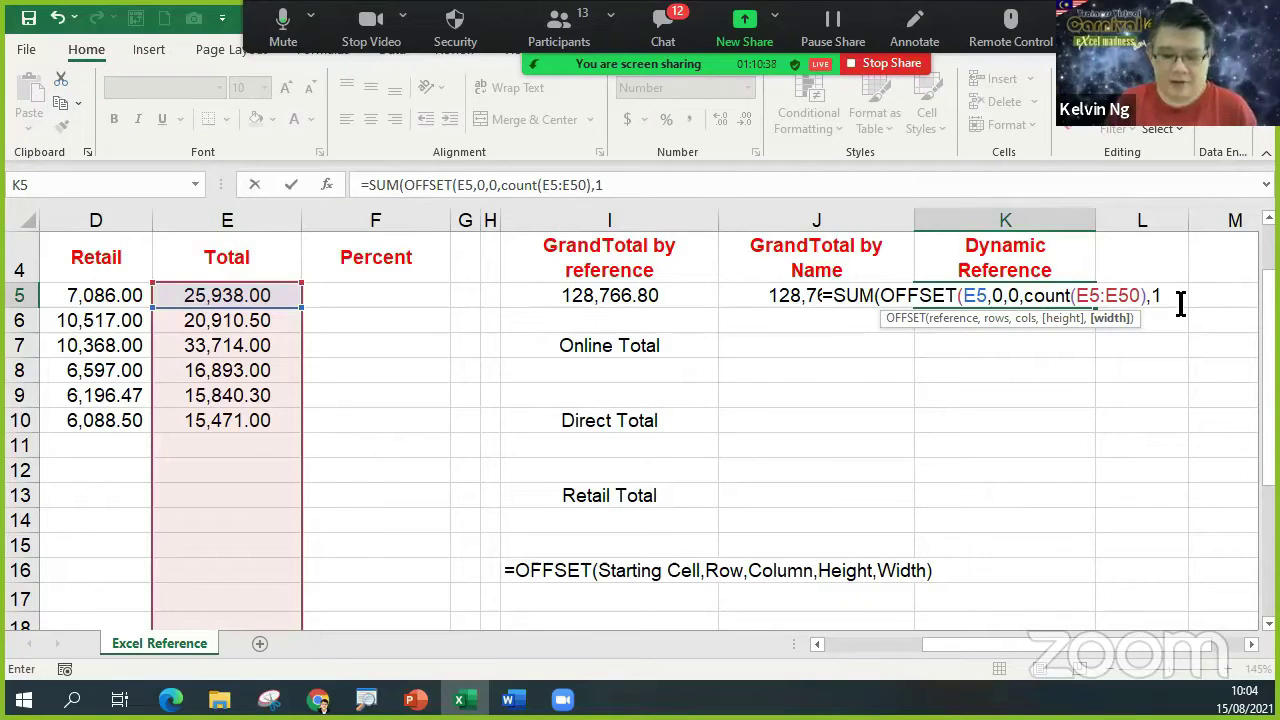
{"action": "type", "text": ")"}
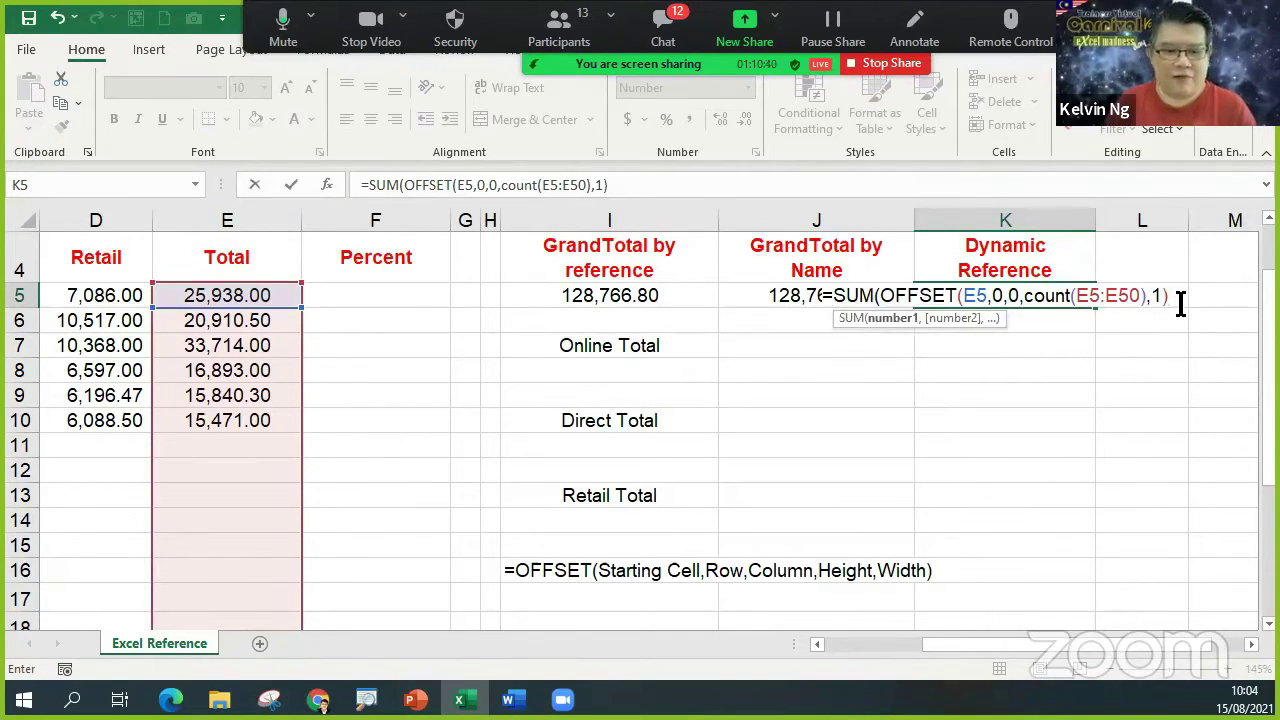
{"action": "type", "text": ")"}
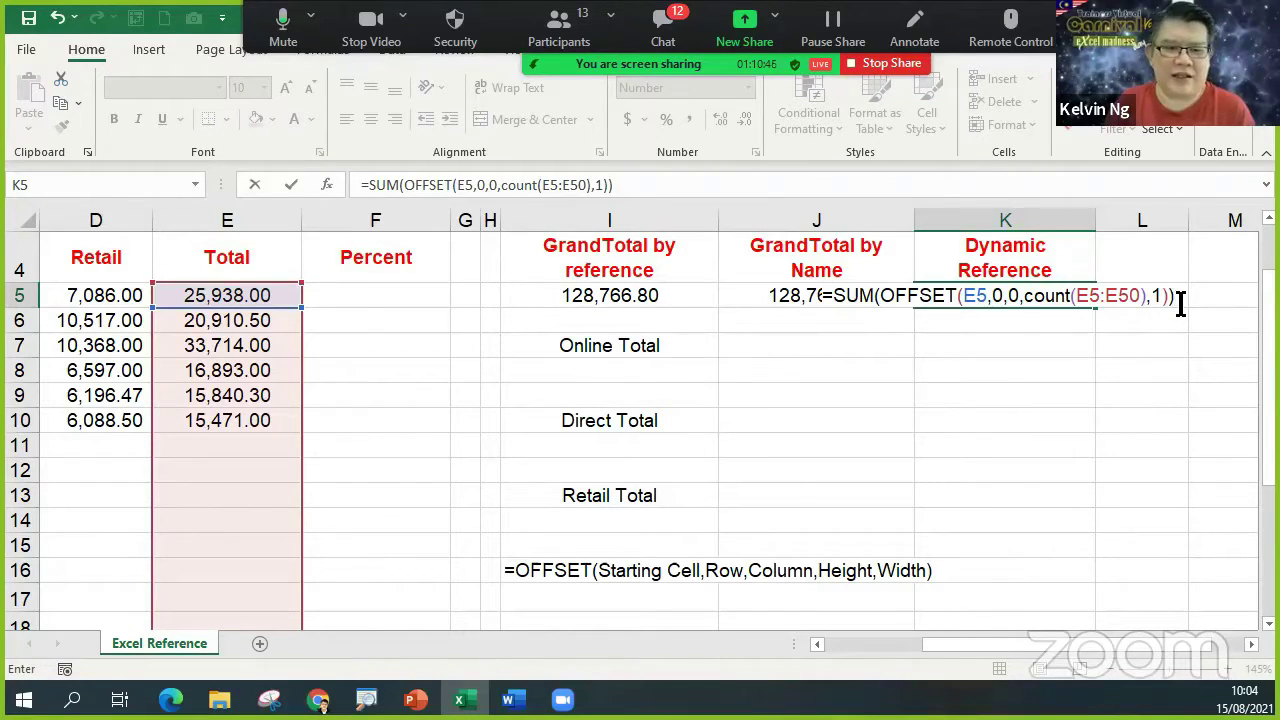
{"action": "key", "text": "Return"}
Fill J3's FORMULATEXT formula into K3 to show K5's OFFSET formula, and left-align J3:K3.
{"action": "left_click", "coordinate": [1071, 294]}
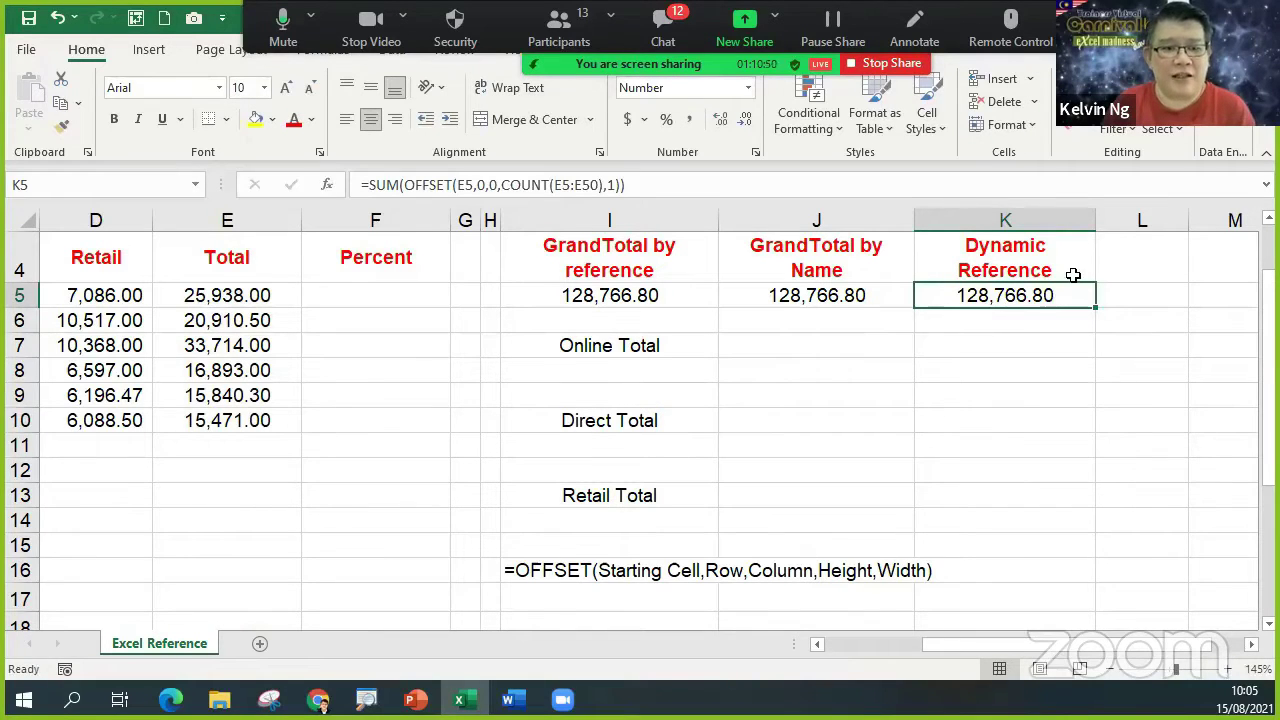
{"action": "scroll", "coordinate": [1073, 285], "scroll_direction": "up", "scroll_amount": 1}
{"action": "left_click", "coordinate": [1034, 296]}
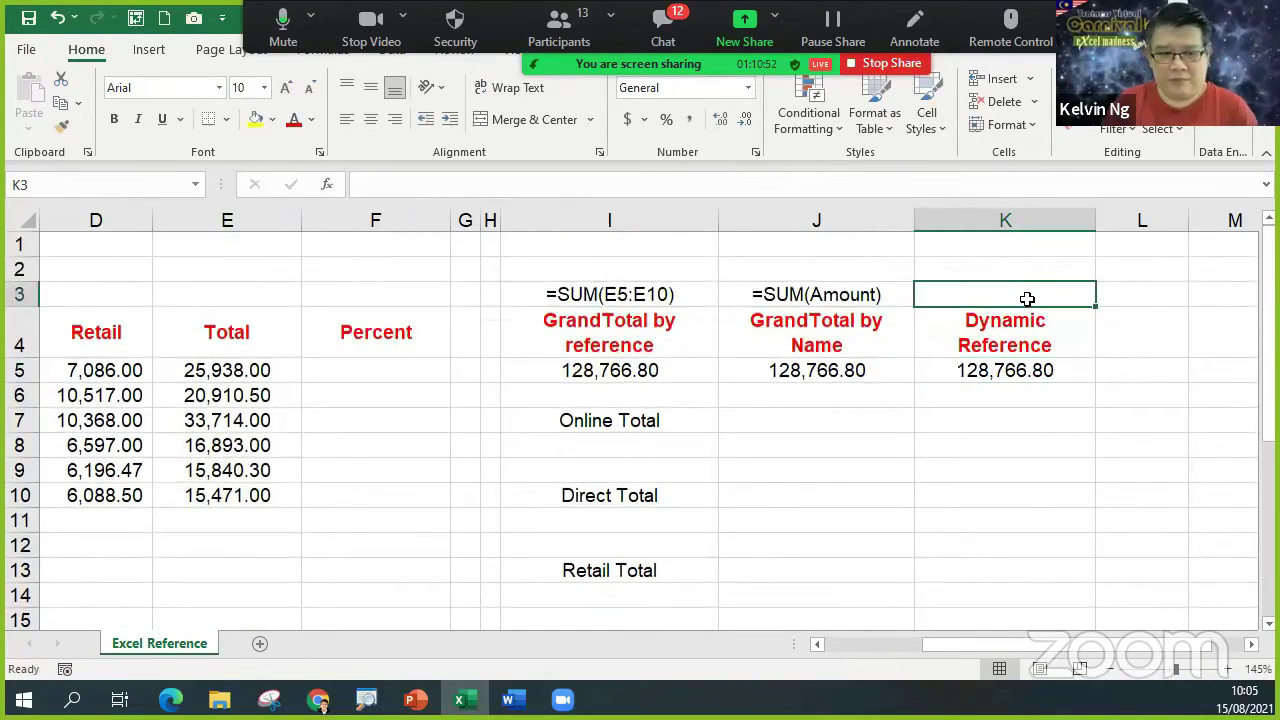
{"action": "left_click", "coordinate": [865, 298]}
{"action": "left_click_drag", "start_coordinate": [918, 309], "coordinate": [1010, 303]}
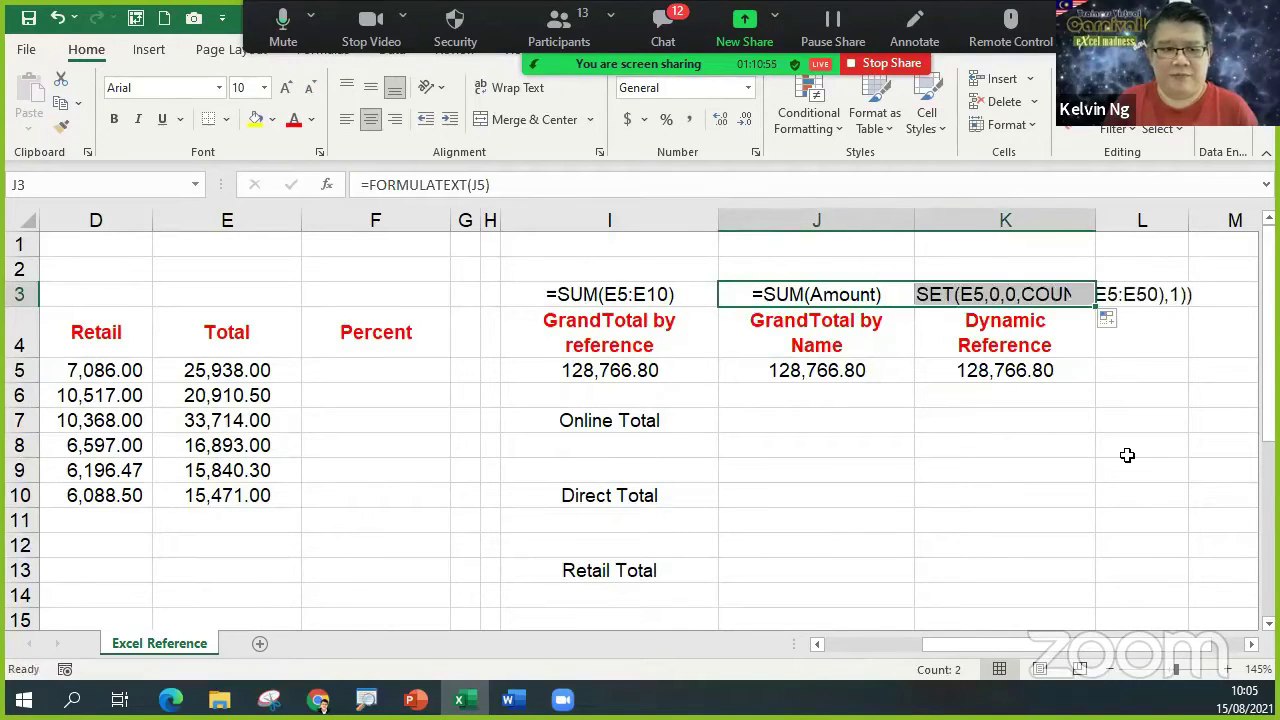
{"action": "left_click", "coordinate": [346, 119]}
{"action": "scroll", "coordinate": [1237, 660], "scroll_direction": "right", "scroll_amount": 1}
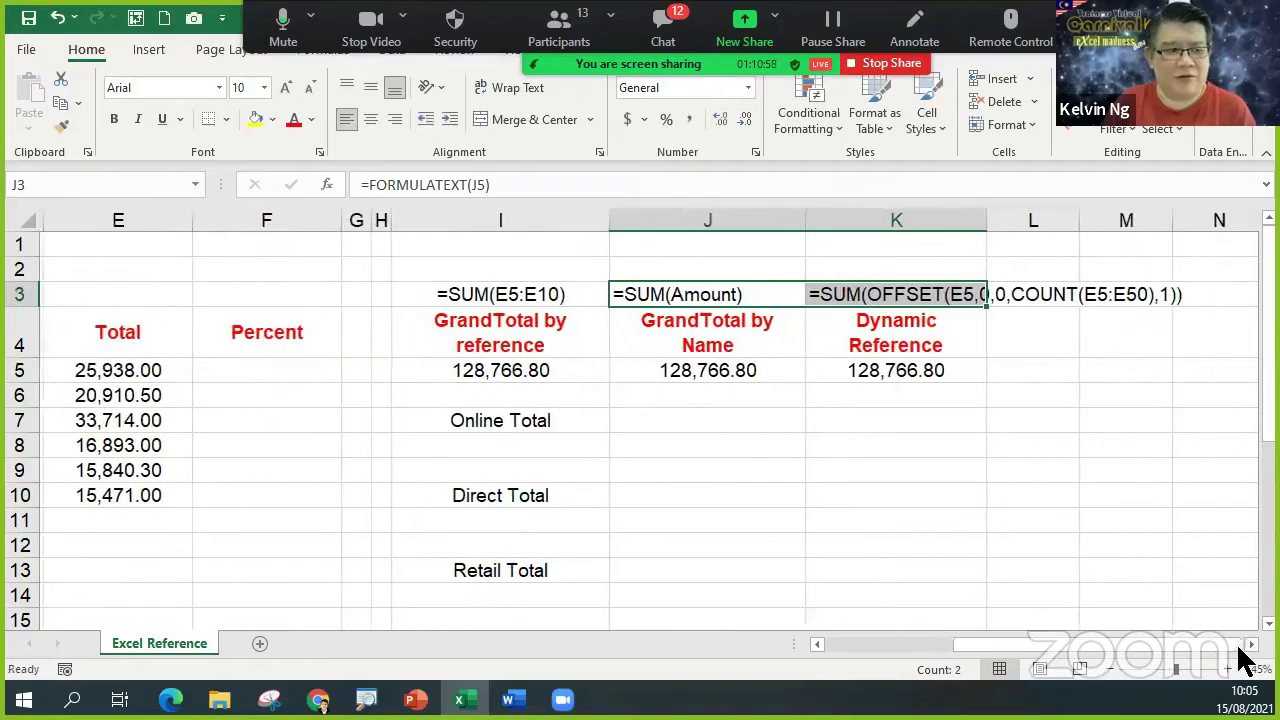
{"action": "left_click", "coordinate": [1119, 503]}
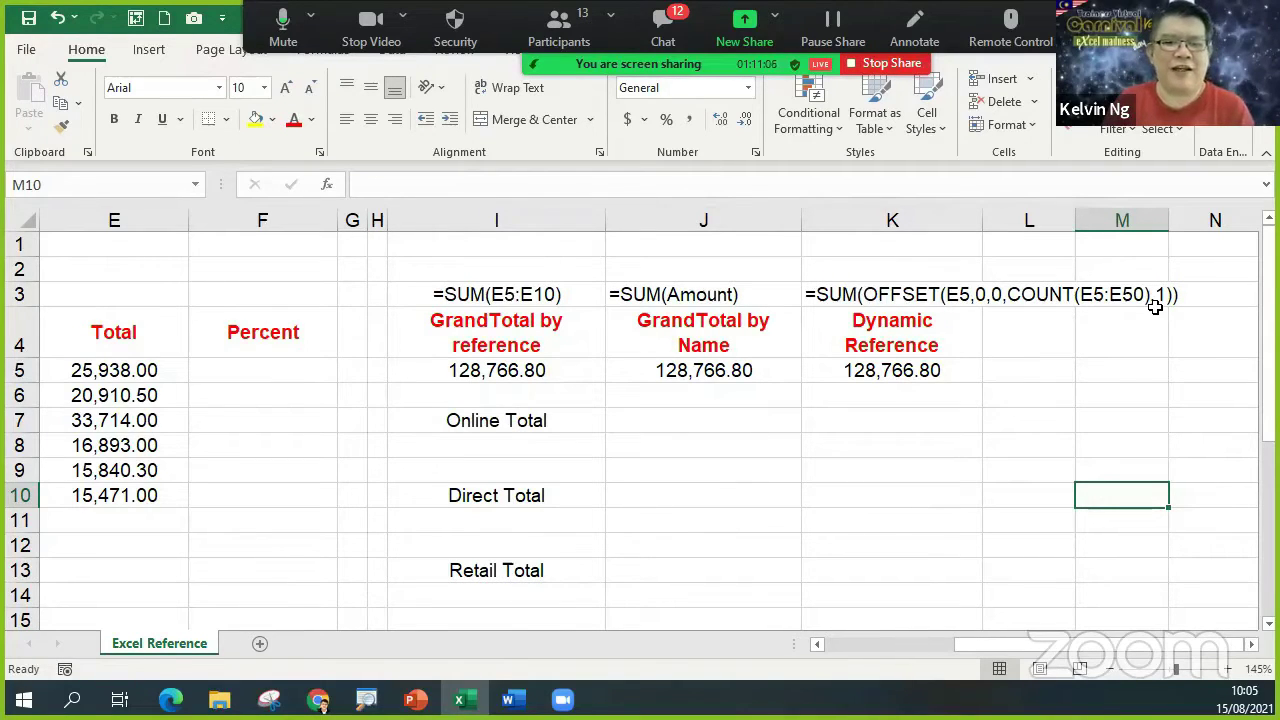
Reselect J3, glance at the meeting chat, then return to the spreadsheet.
{"action": "scroll", "coordinate": [817, 668], "scroll_direction": "left", "scroll_amount": 2}
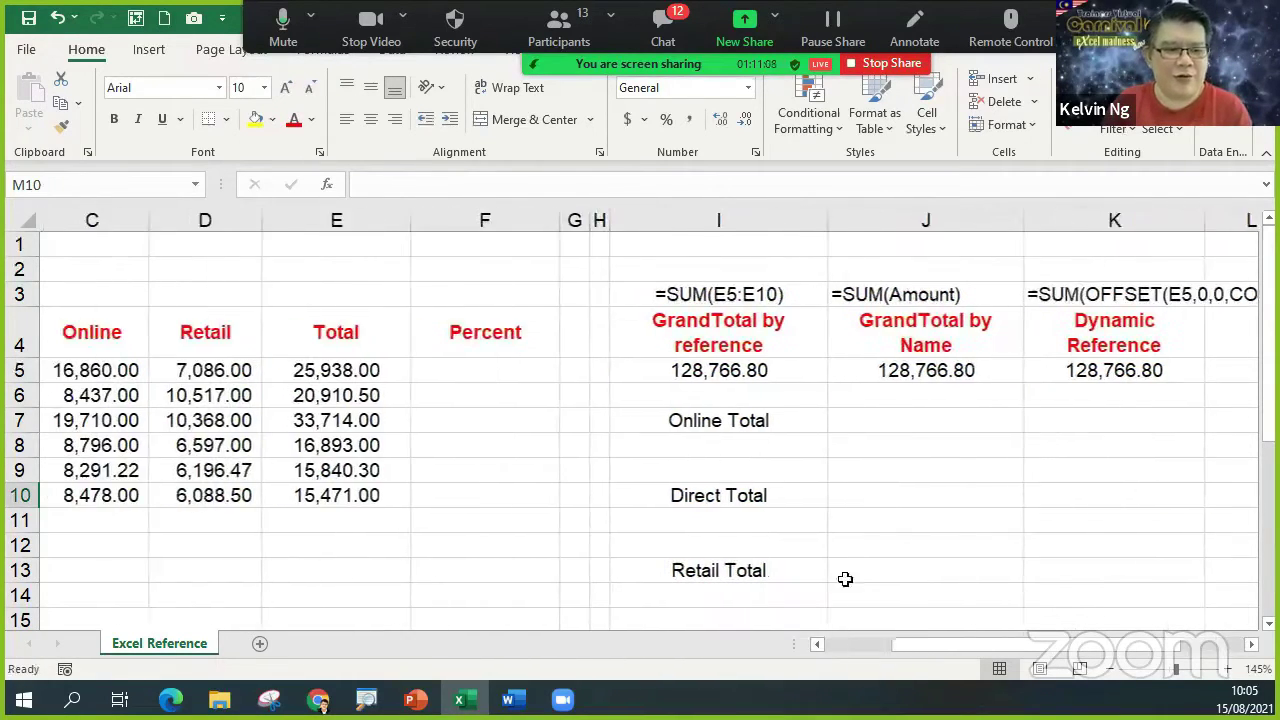
{"action": "left_click", "coordinate": [966, 296]}
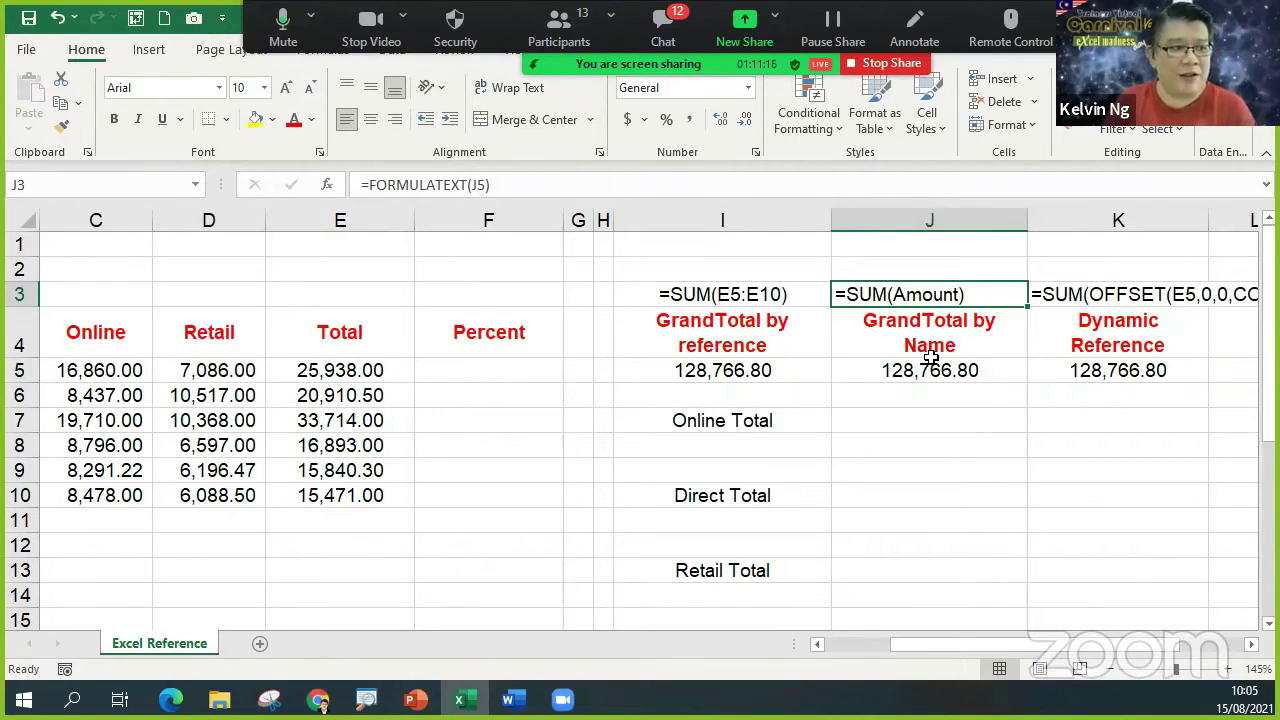
{"action": "left_click", "coordinate": [684, 36]}
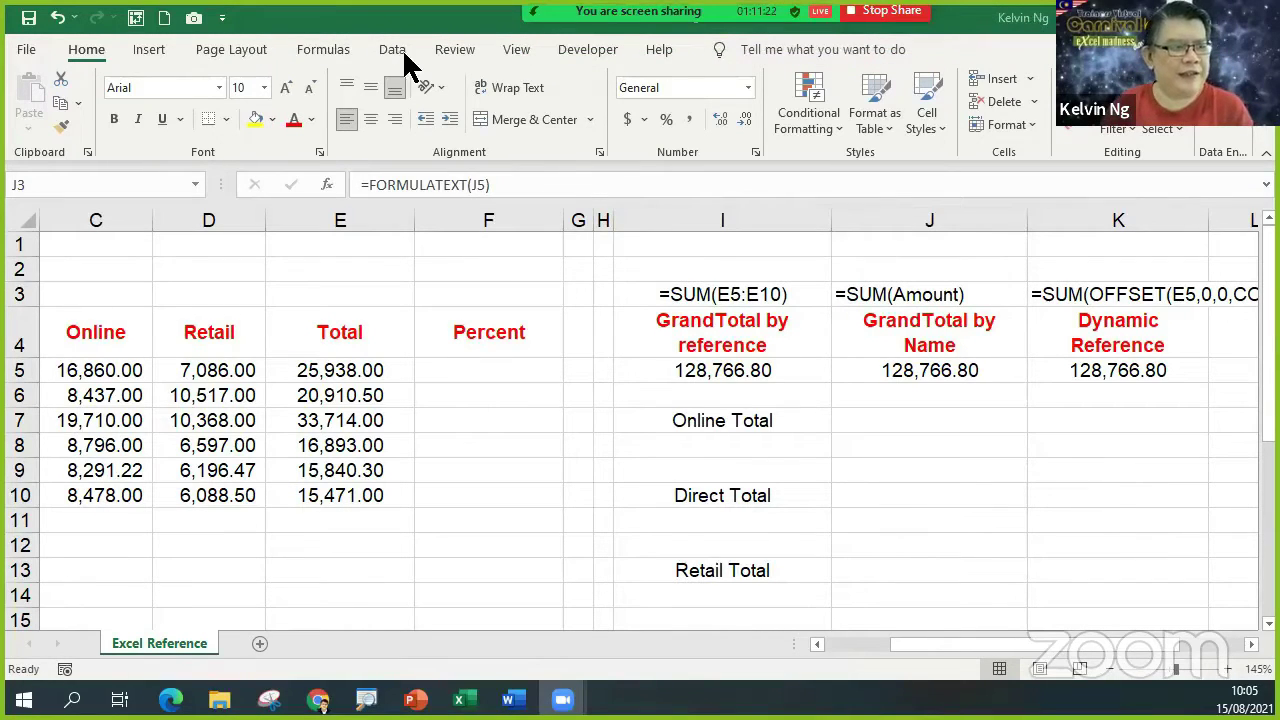
{"action": "left_click", "coordinate": [344, 52]}
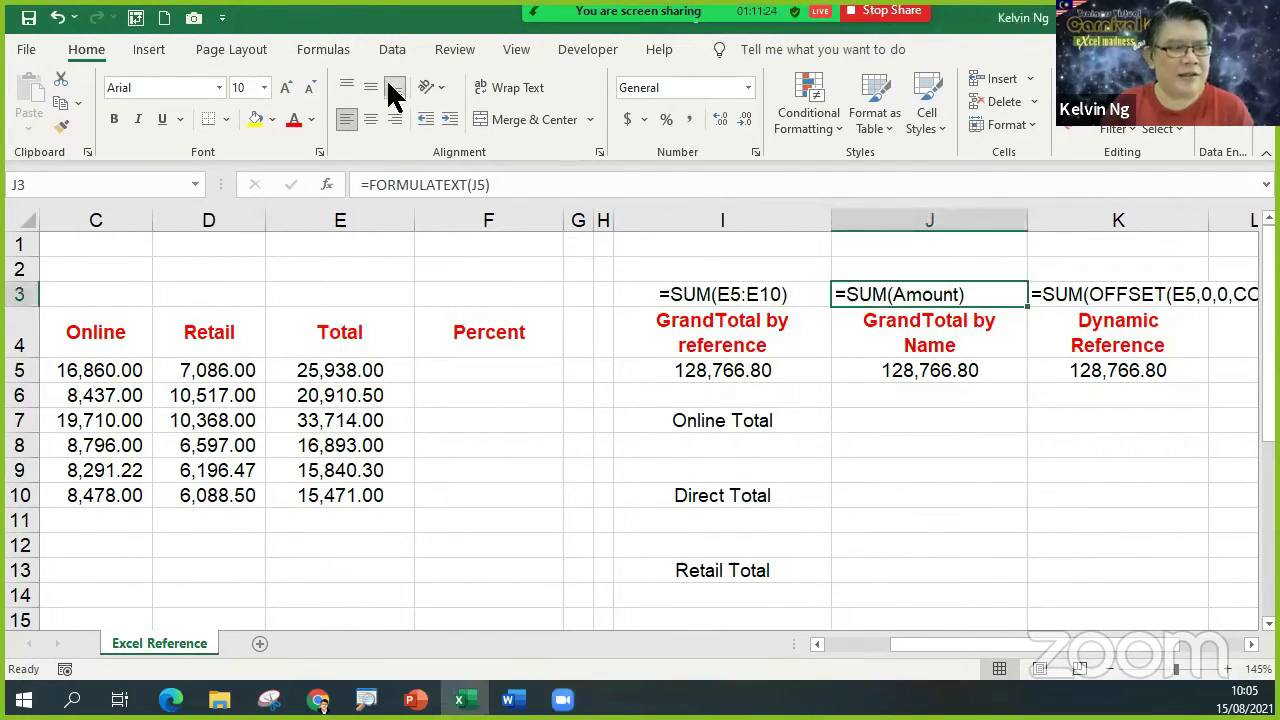
In Name Manager, start rewriting Amount as =OFFSET('Excel Reference'!$E$5,0,0,COUNT(.
{"action": "left_click", "coordinate": [345, 50]}
{"action": "left_click", "coordinate": [574, 112]}
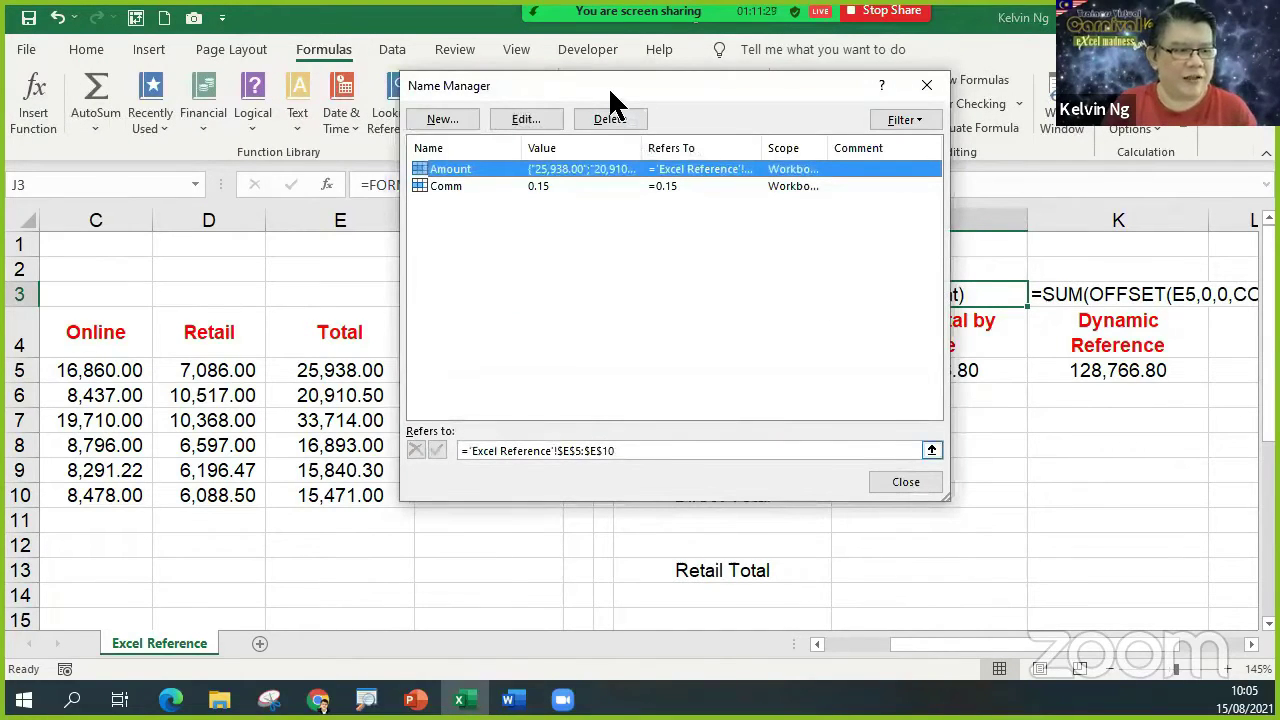
{"action": "left_click_drag", "start_coordinate": [681, 503], "coordinate": [681, 418]}
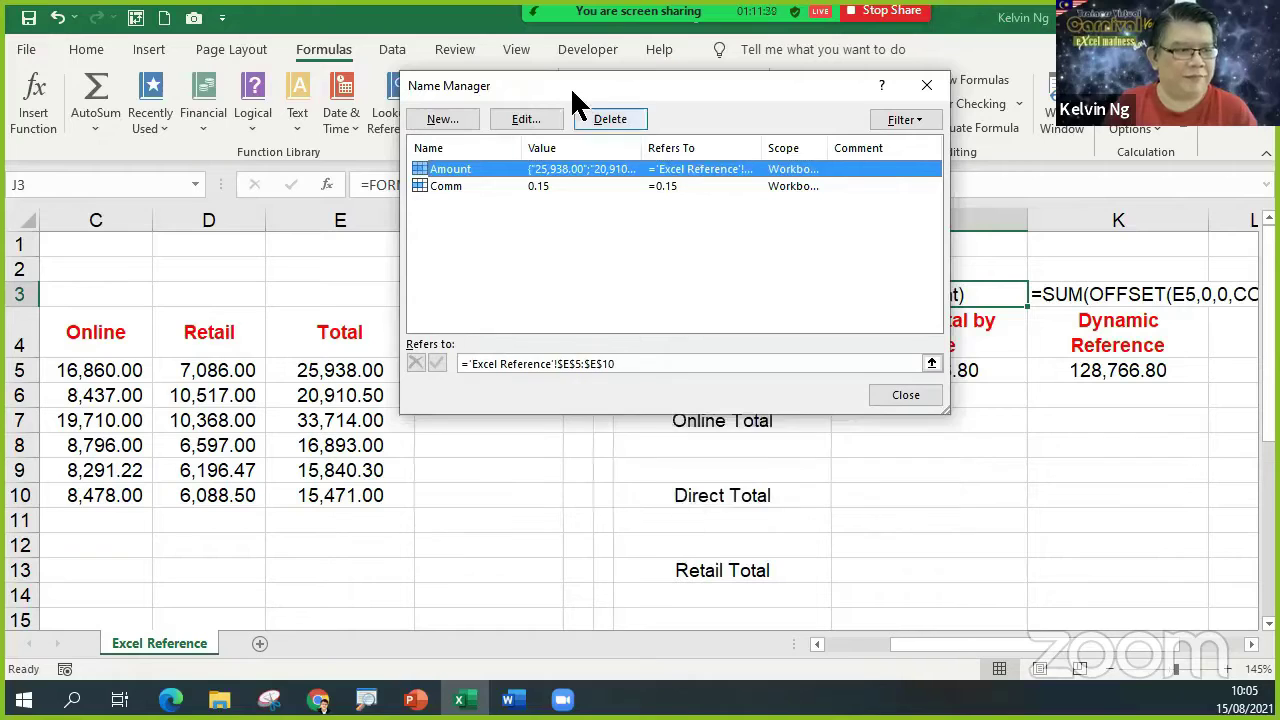
{"action": "left_click_drag", "start_coordinate": [570, 86], "coordinate": [620, 82]}
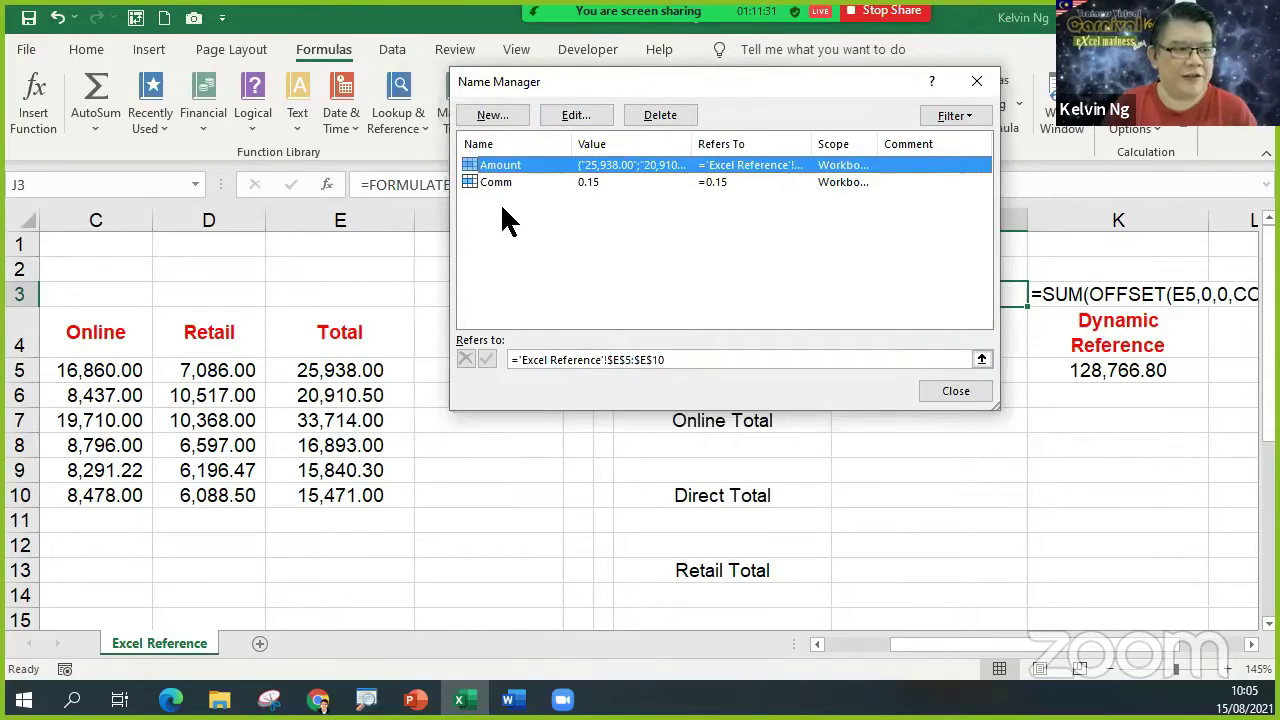
{"action": "left_click", "coordinate": [691, 360]}
{"action": "type", "text": "="}
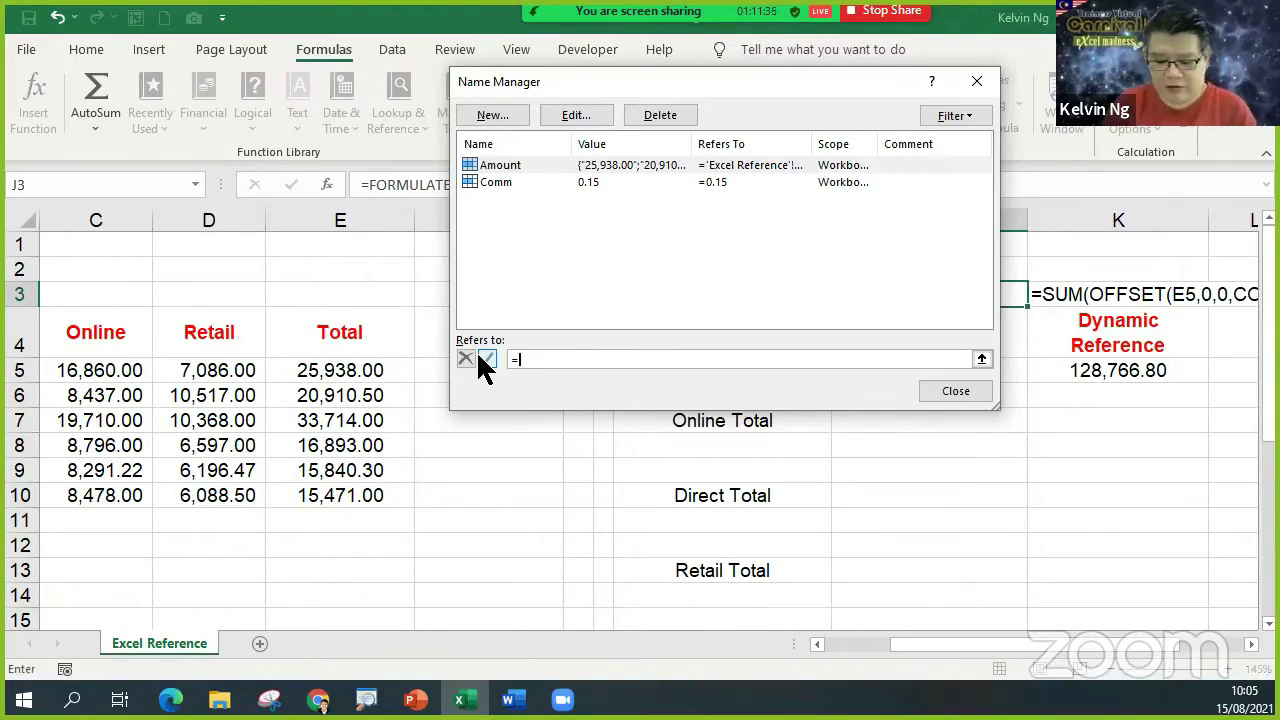
{"action": "type", "text": "OFFSET("}
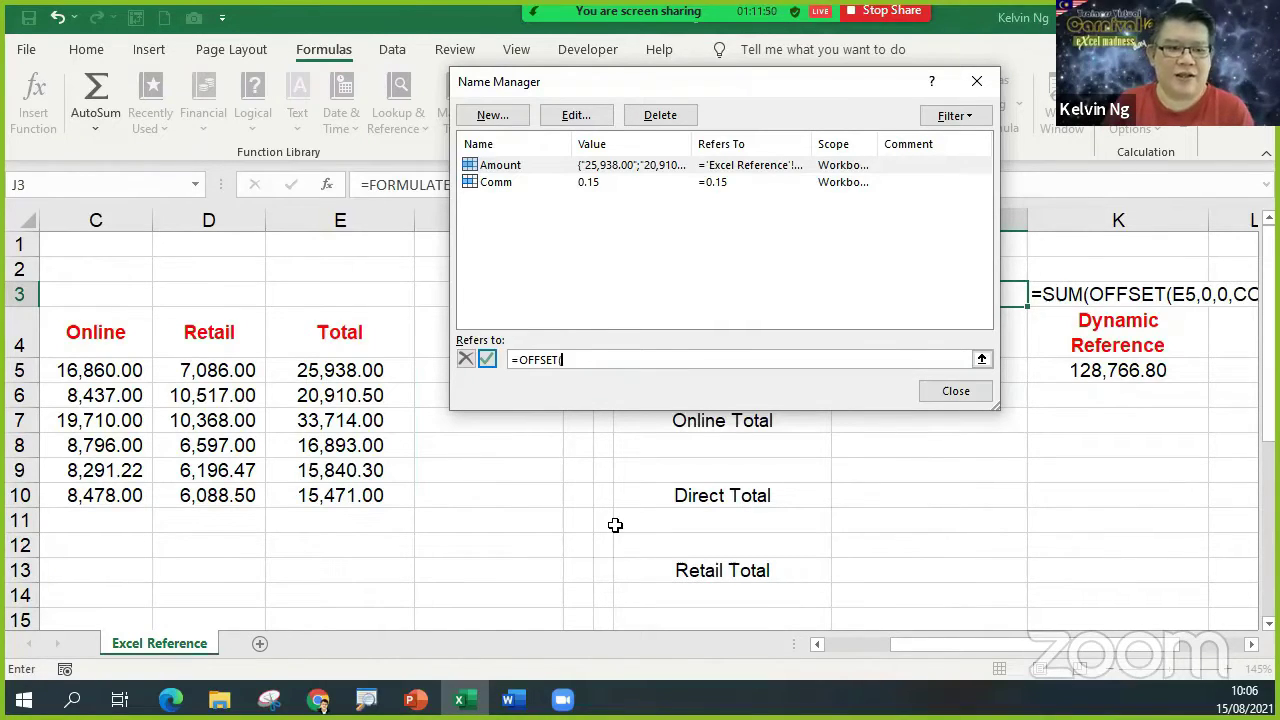
{"action": "left_click", "coordinate": [342, 375]}
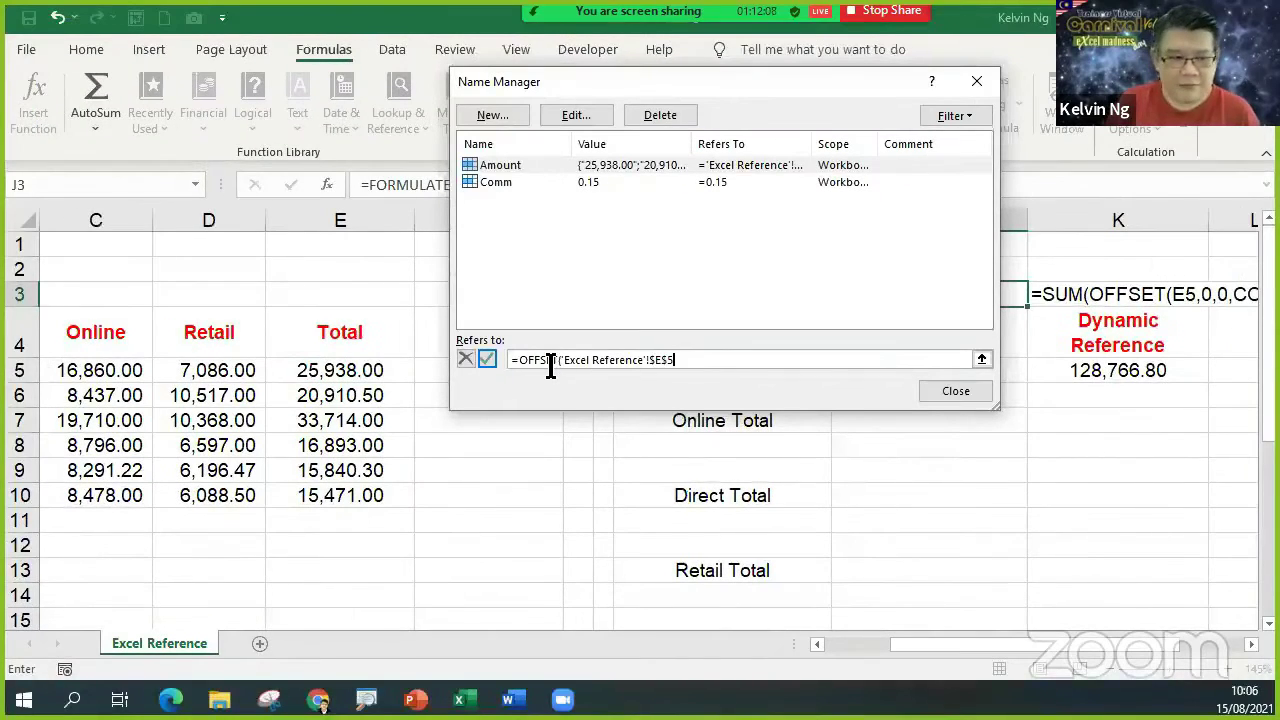
{"action": "type", "text": ","}
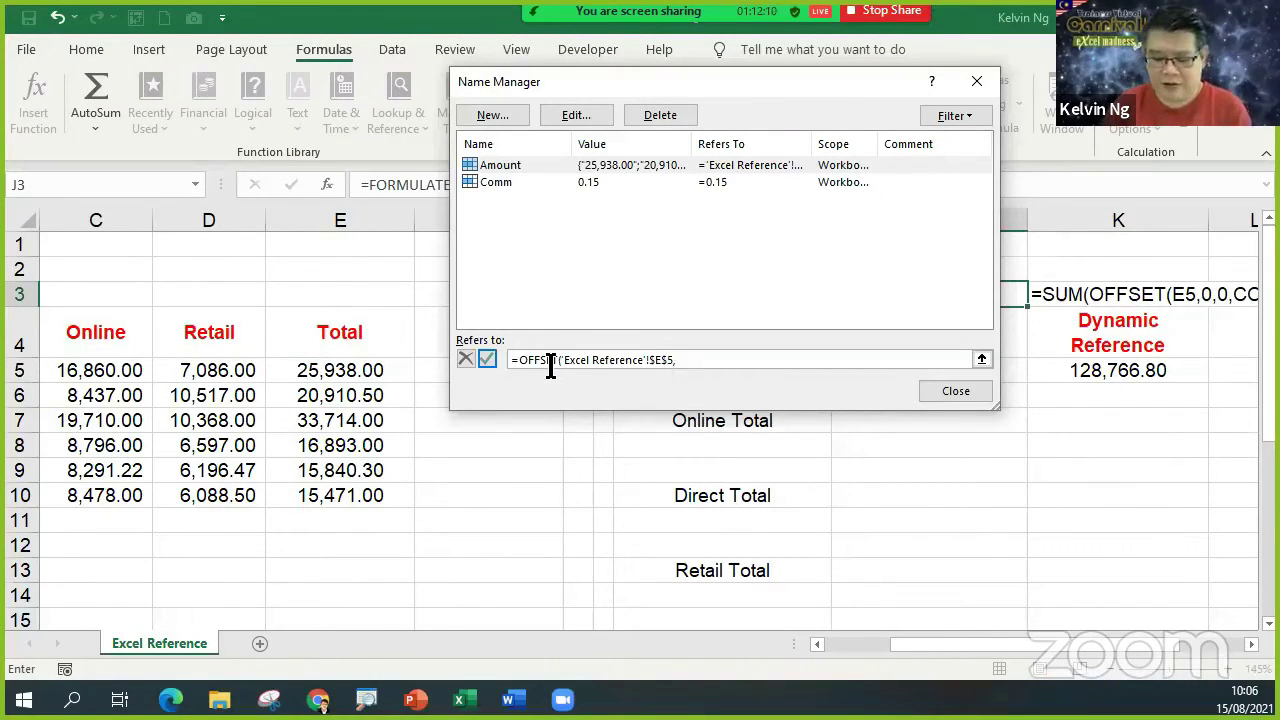
{"action": "type", "text": "0,0,"}
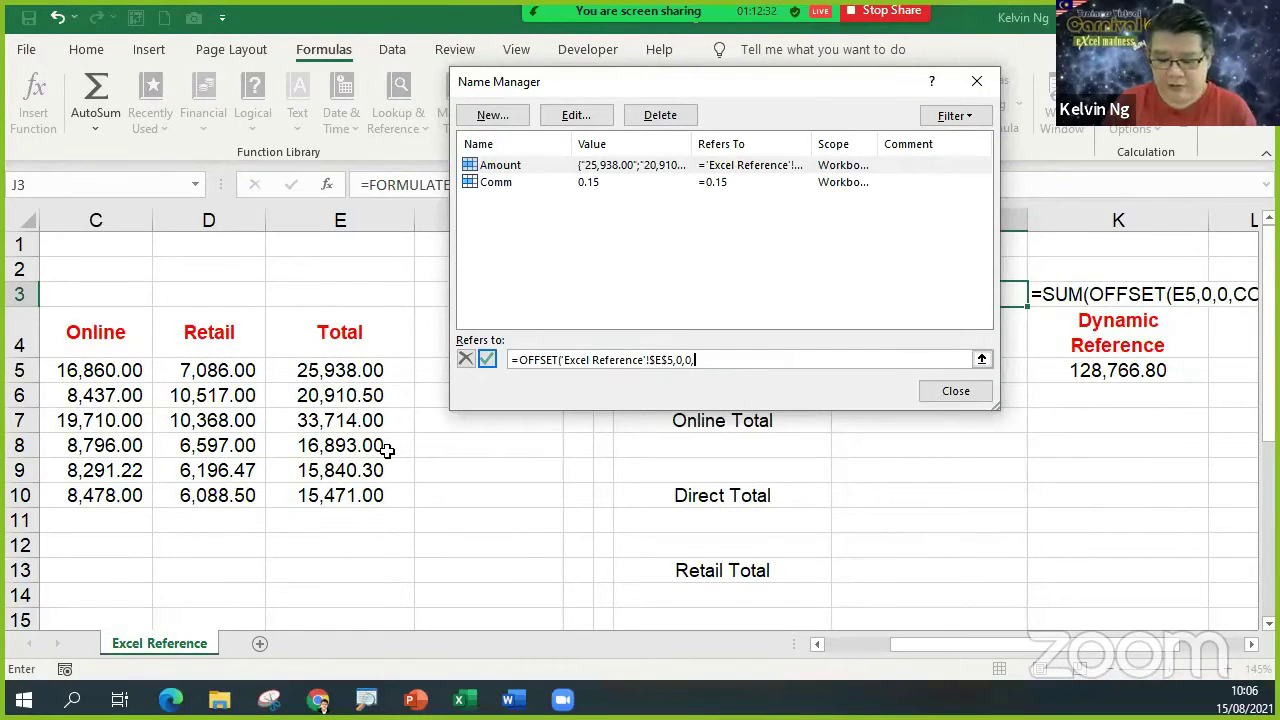
{"action": "type", "text": "COUNT"}
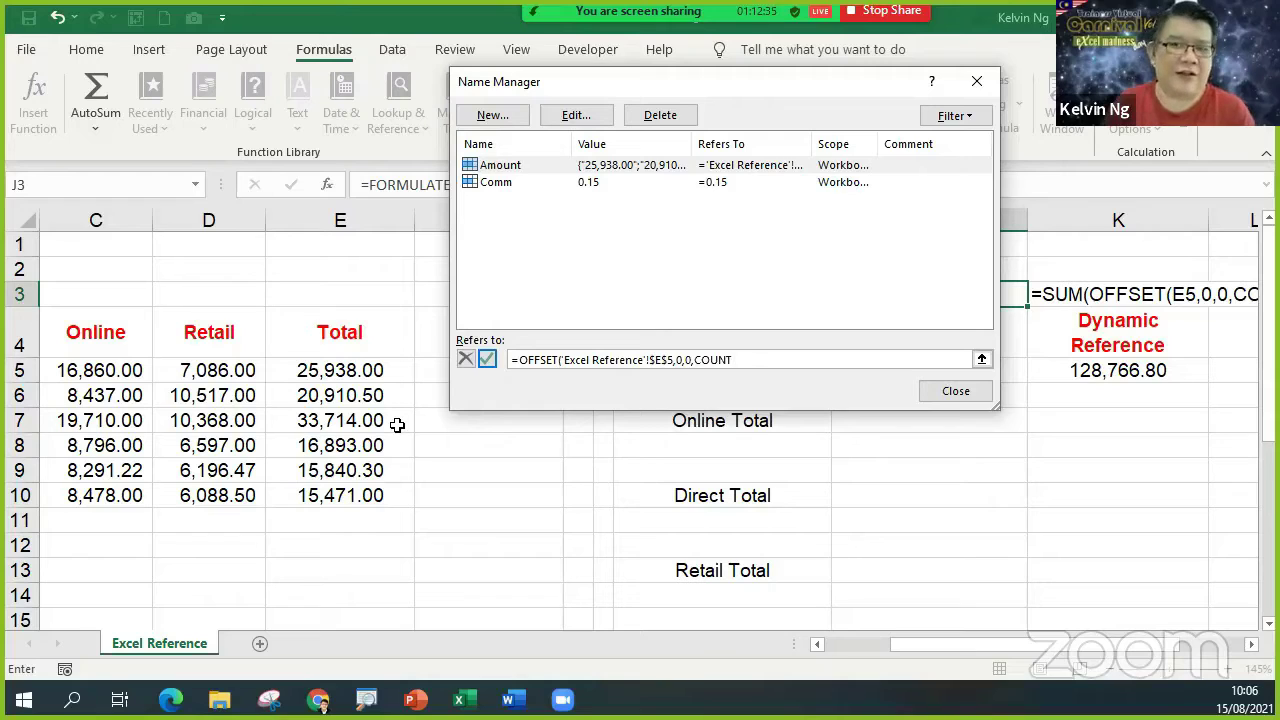
{"action": "type", "text": "("}
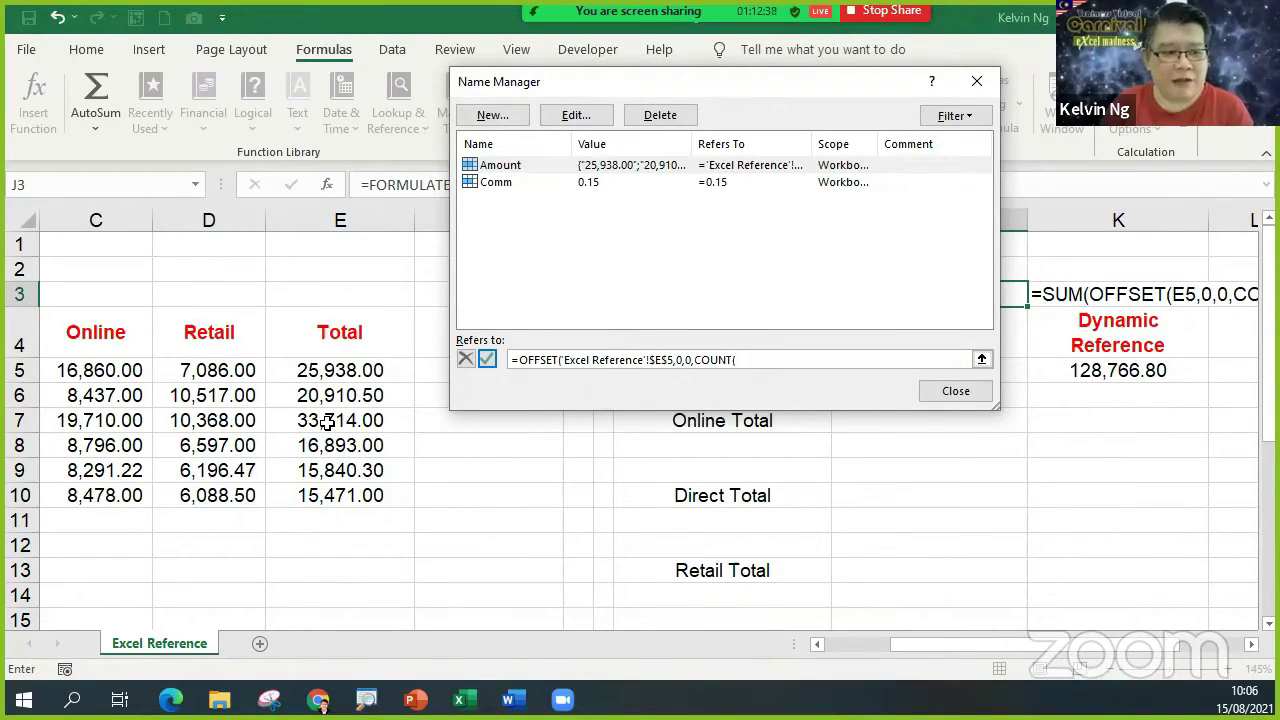
{"action": "left_click", "coordinate": [318, 373]}
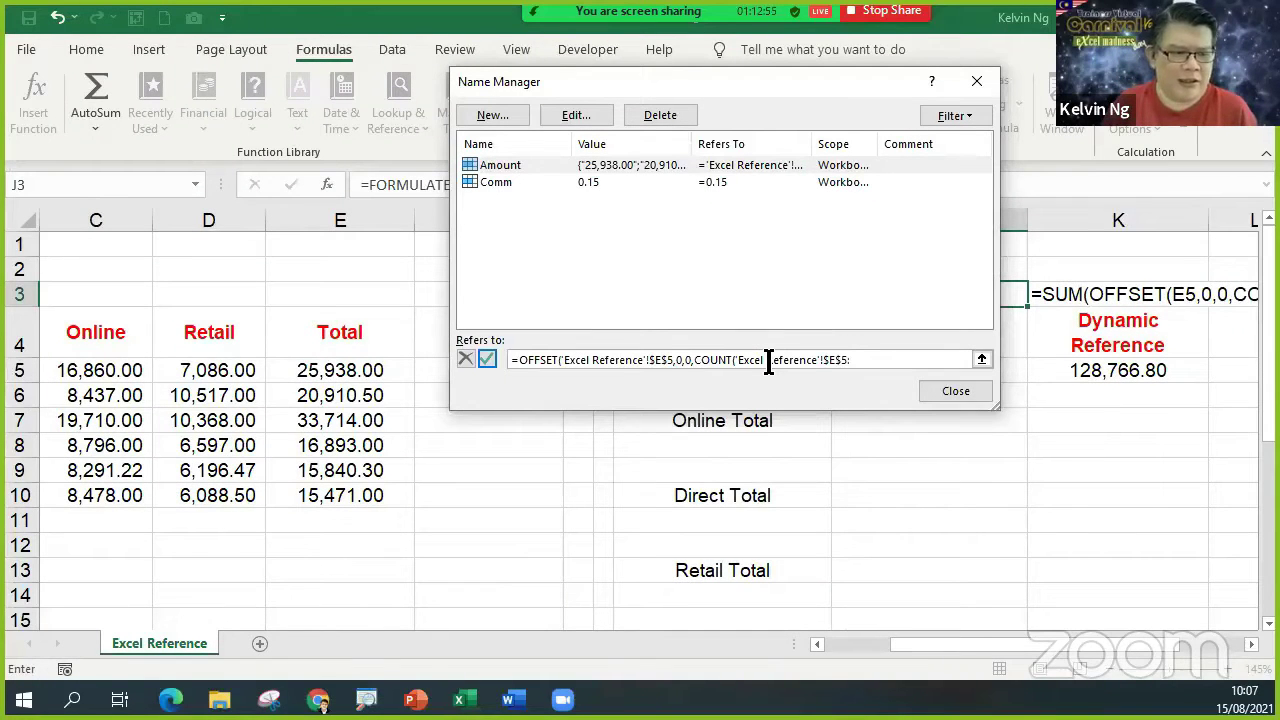
Finish the COUNT range as $E$5:$E$50, commit Amount's new definition and close Name Manager.
{"action": "left_click_drag", "start_coordinate": [871, 360], "coordinate": [738, 365]}
{"action": "key", "text": "BackSpace"}
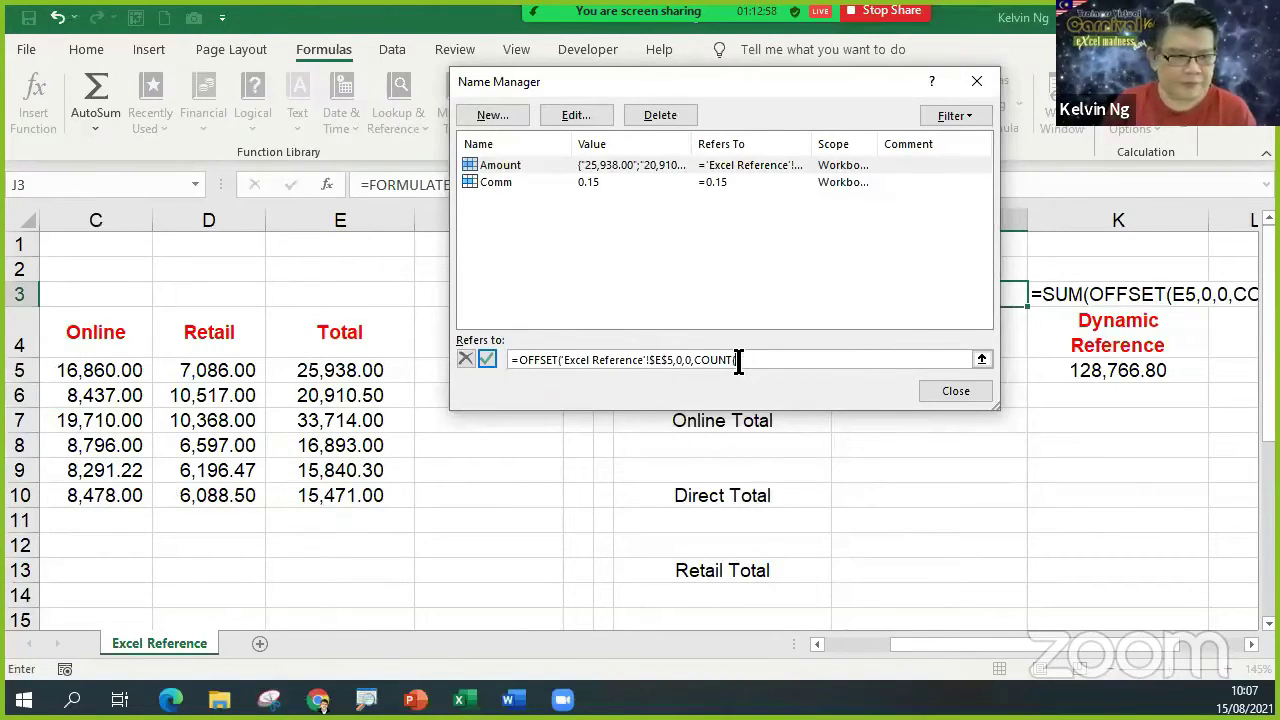
{"action": "left_click", "coordinate": [365, 373]}
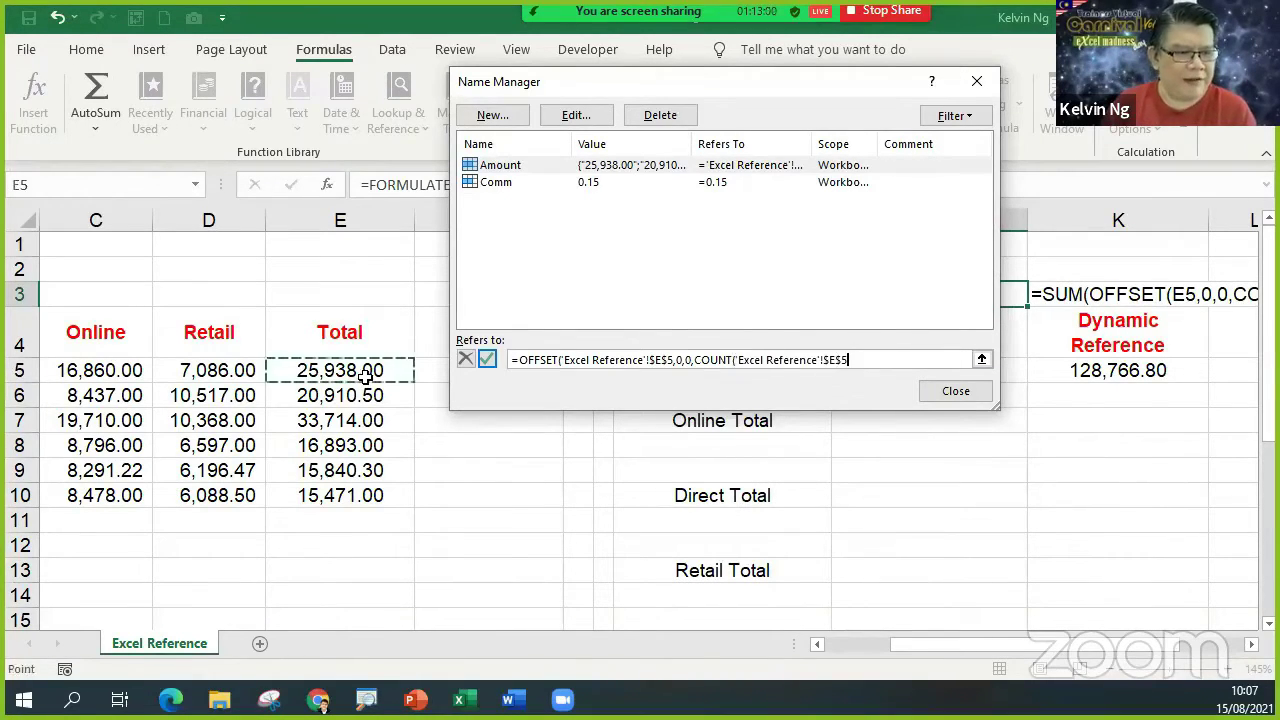
{"action": "key", "text": "F8"}
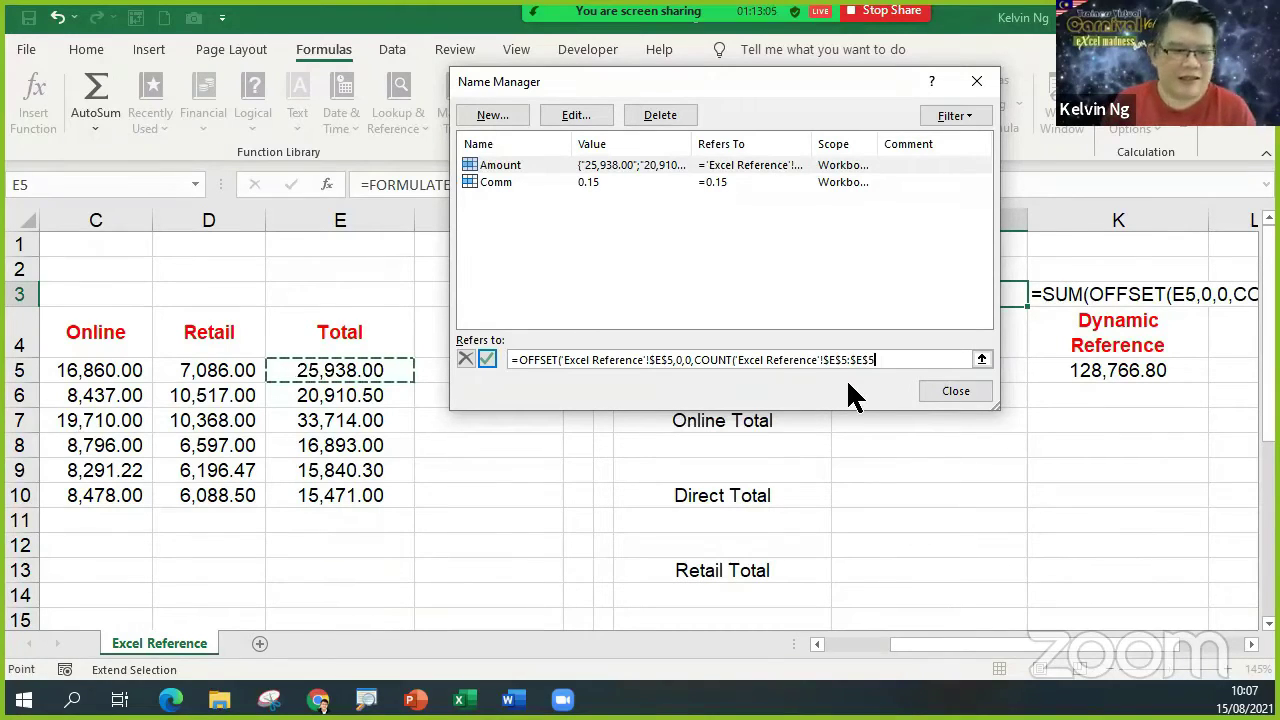
{"action": "type", "text": "0"}
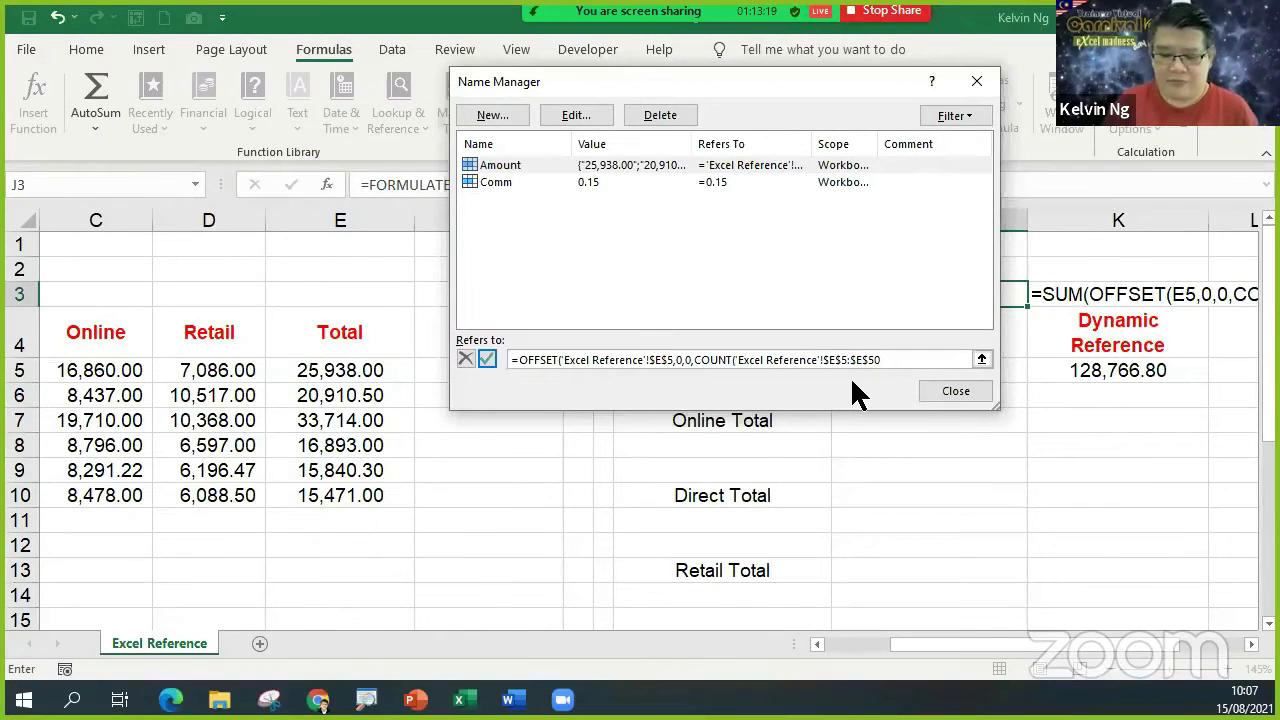
{"action": "type", "text": "),1"}
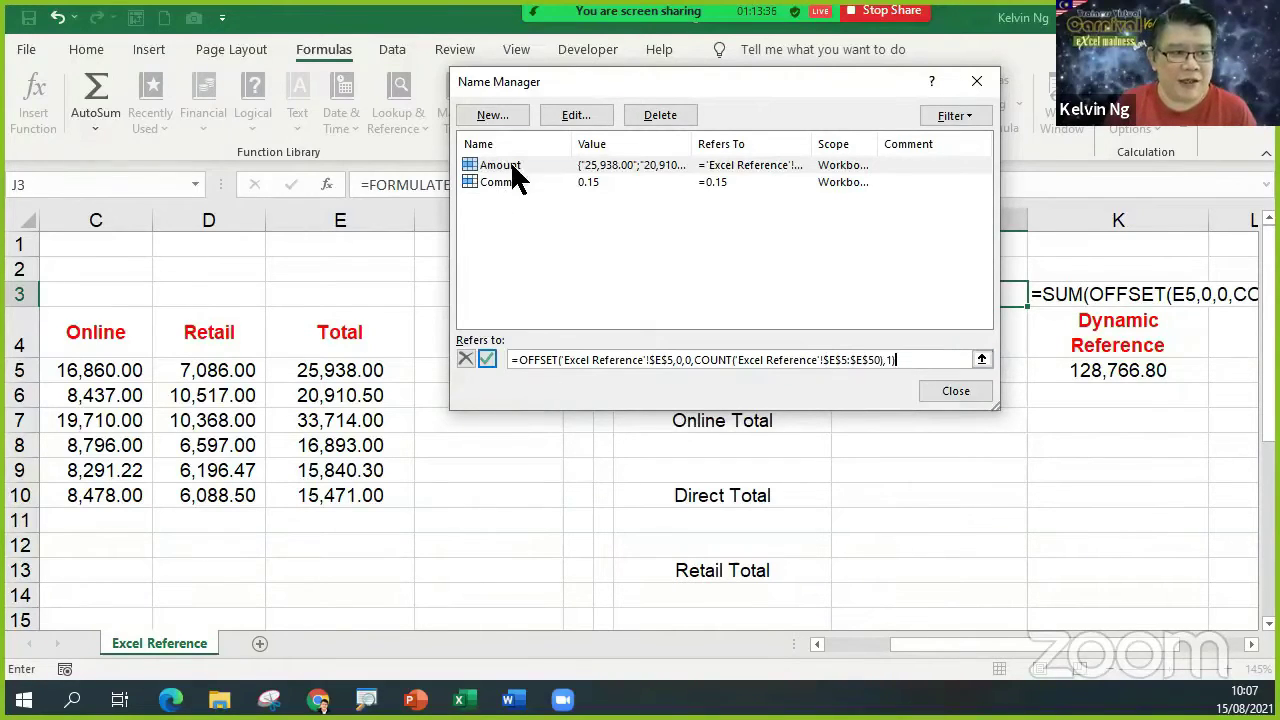
{"action": "left_click", "coordinate": [487, 359]}
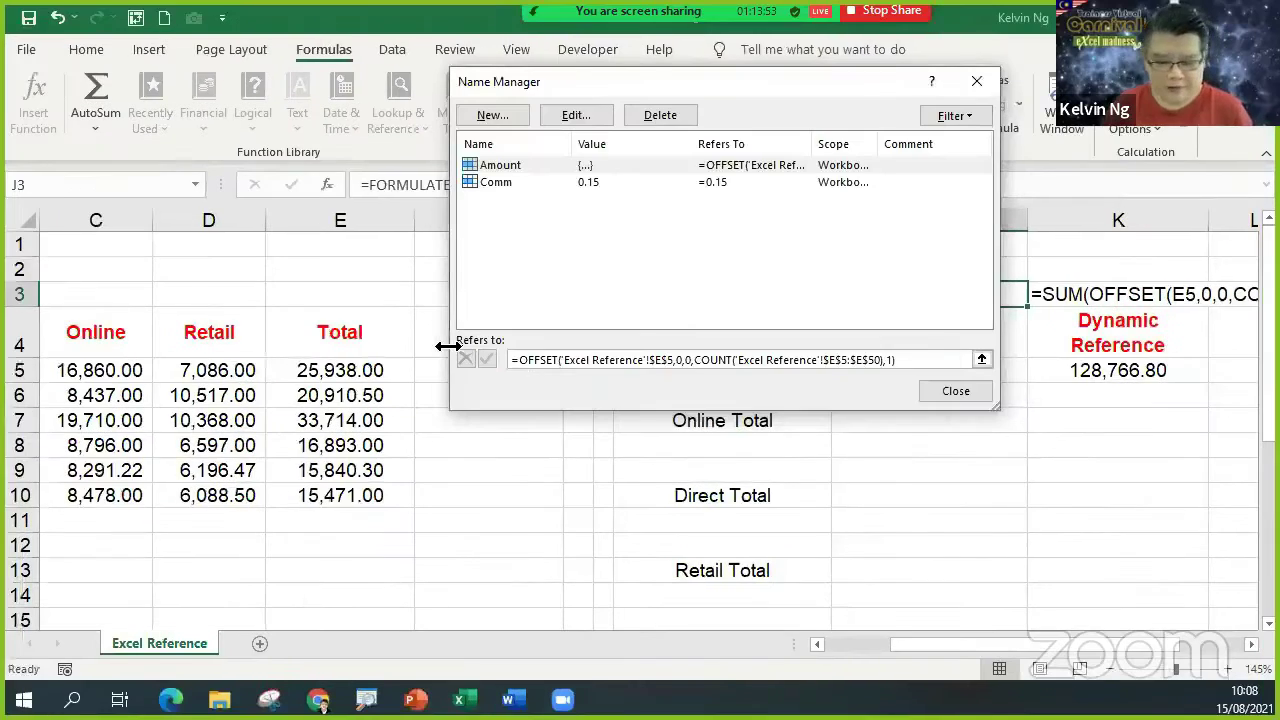
{"action": "left_click", "coordinate": [447, 345]}
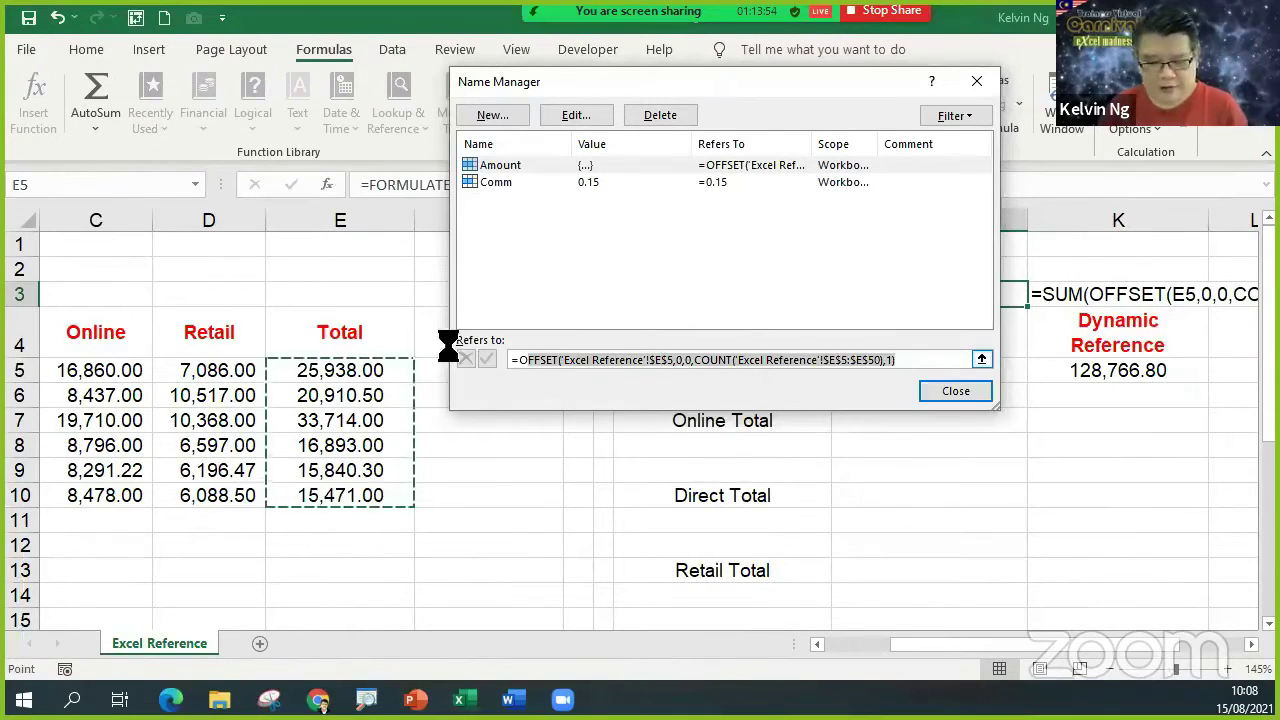
{"action": "left_click", "coordinate": [950, 391]}
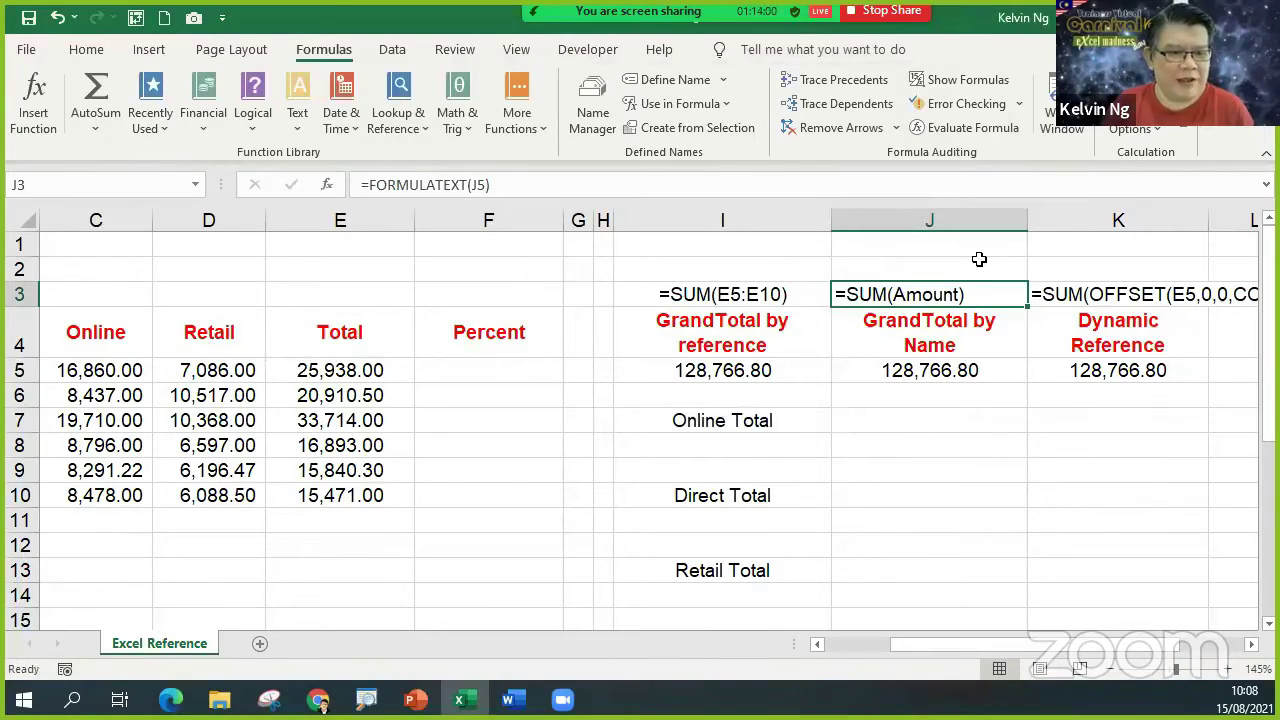
Enter Amount's OFFSET formula as text in J2, formatted Accounting and centred.
{"action": "left_click", "coordinate": [852, 259]}
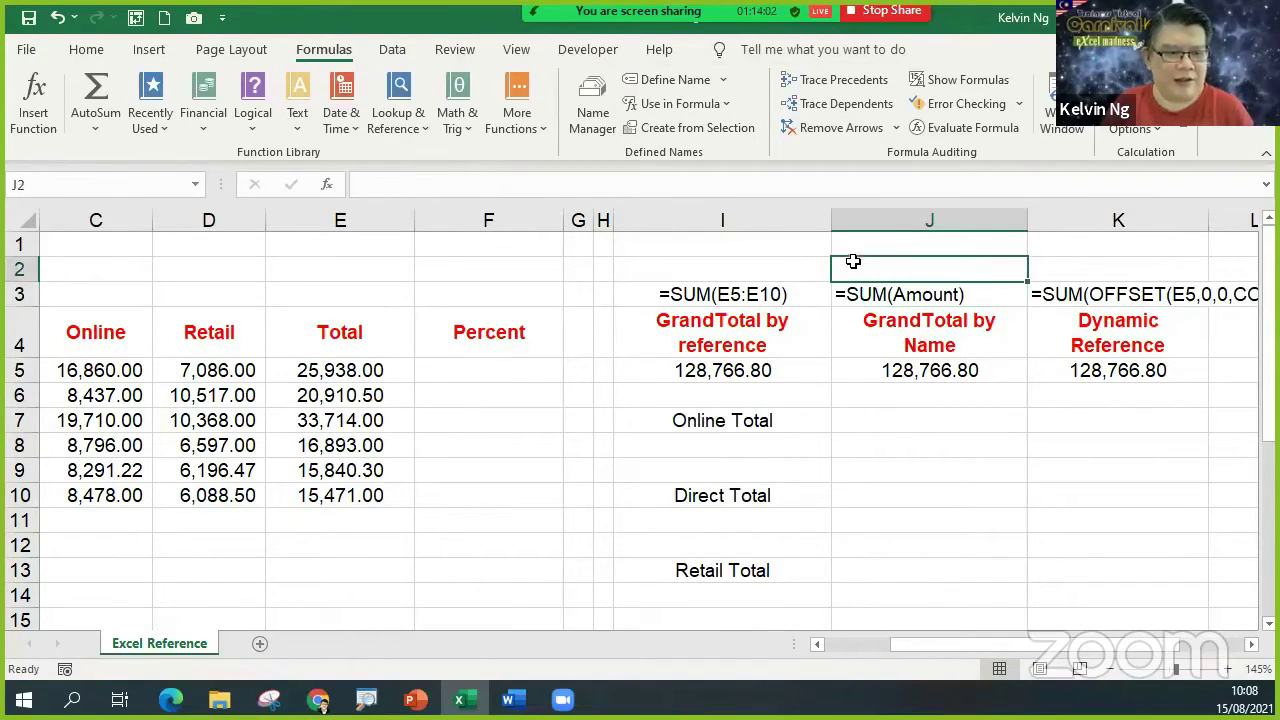
{"action": "type", "text": "'"}
{"action": "key", "text": "ctrl+v"}
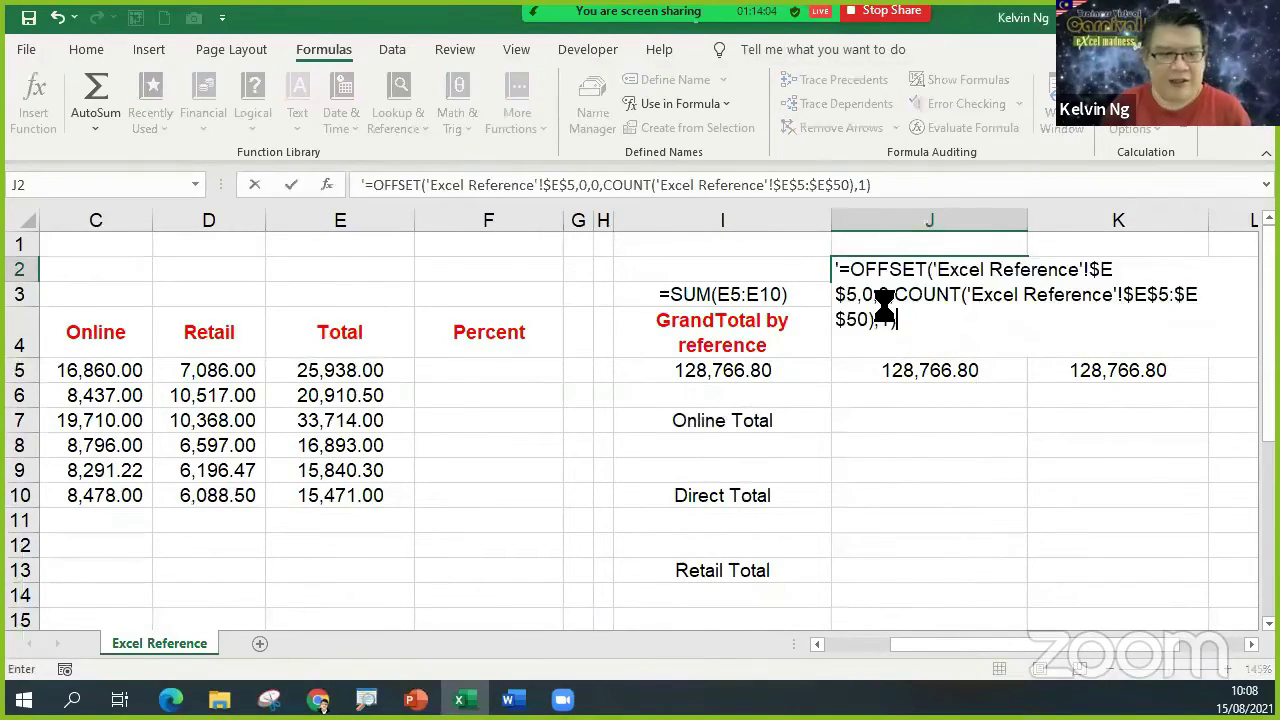
{"action": "key", "text": "Return"}
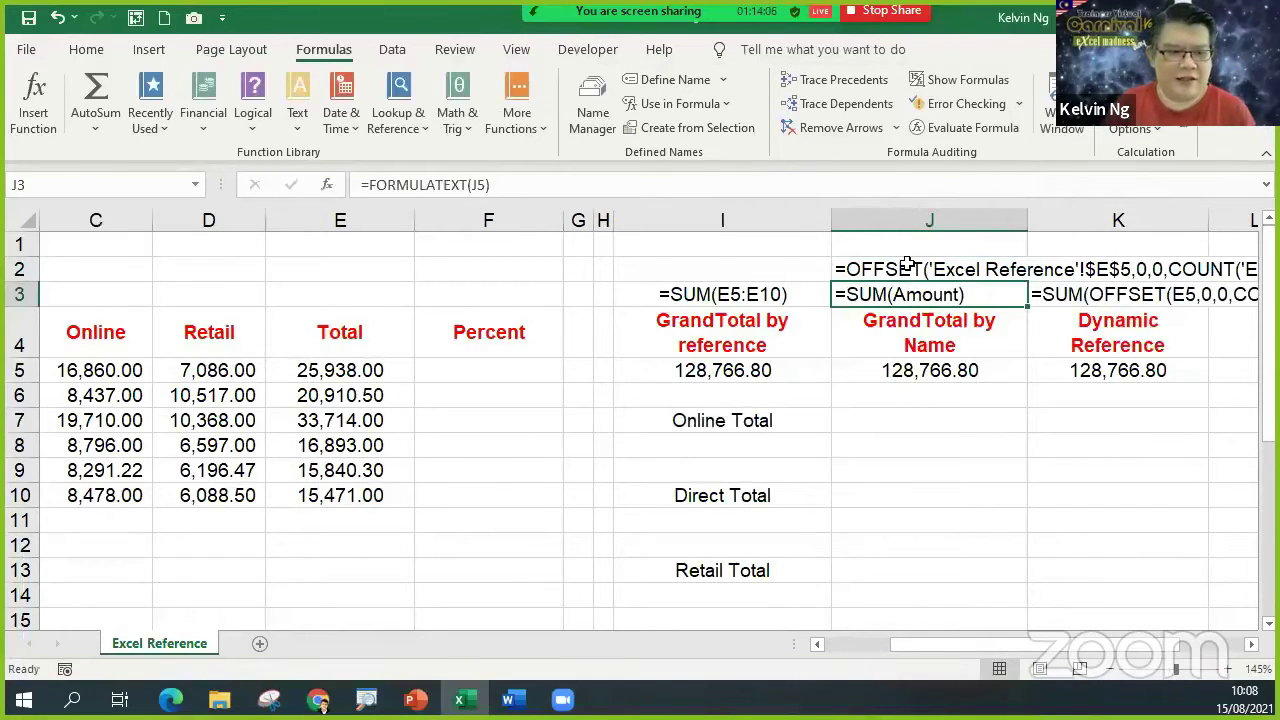
{"action": "left_click", "coordinate": [900, 269]}
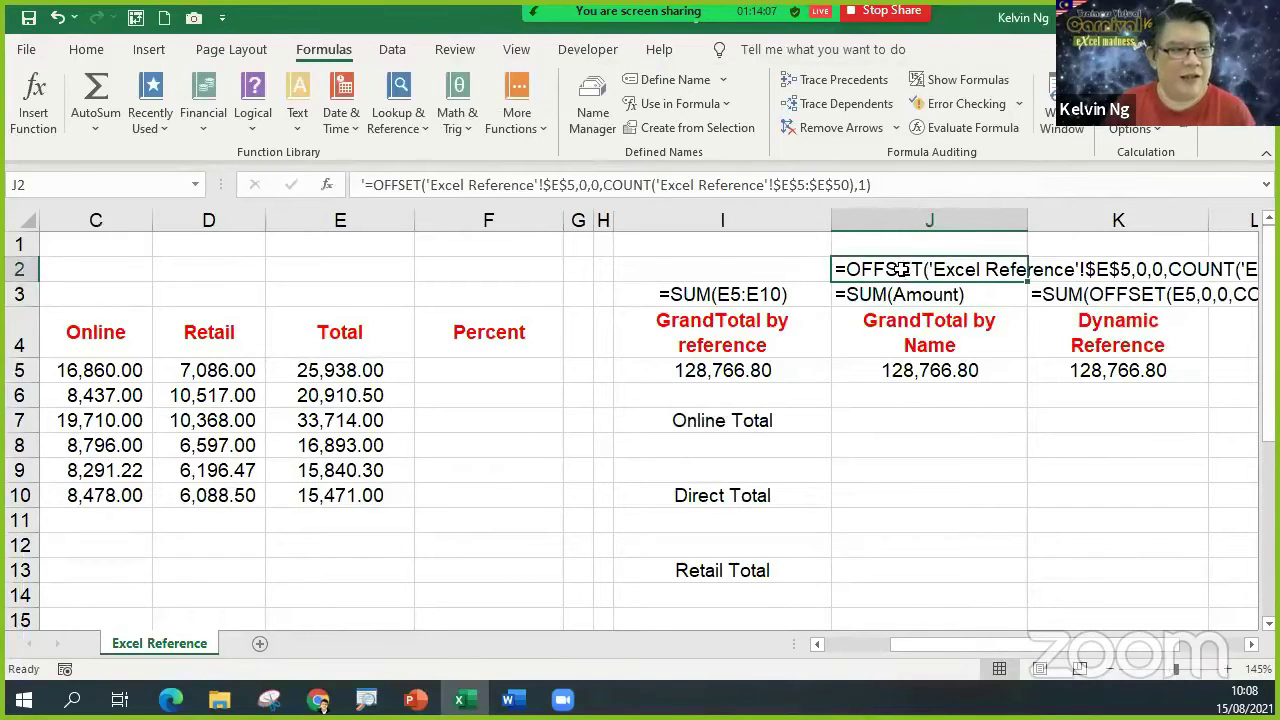
{"action": "left_click", "coordinate": [88, 49]}
{"action": "left_click", "coordinate": [686, 119]}
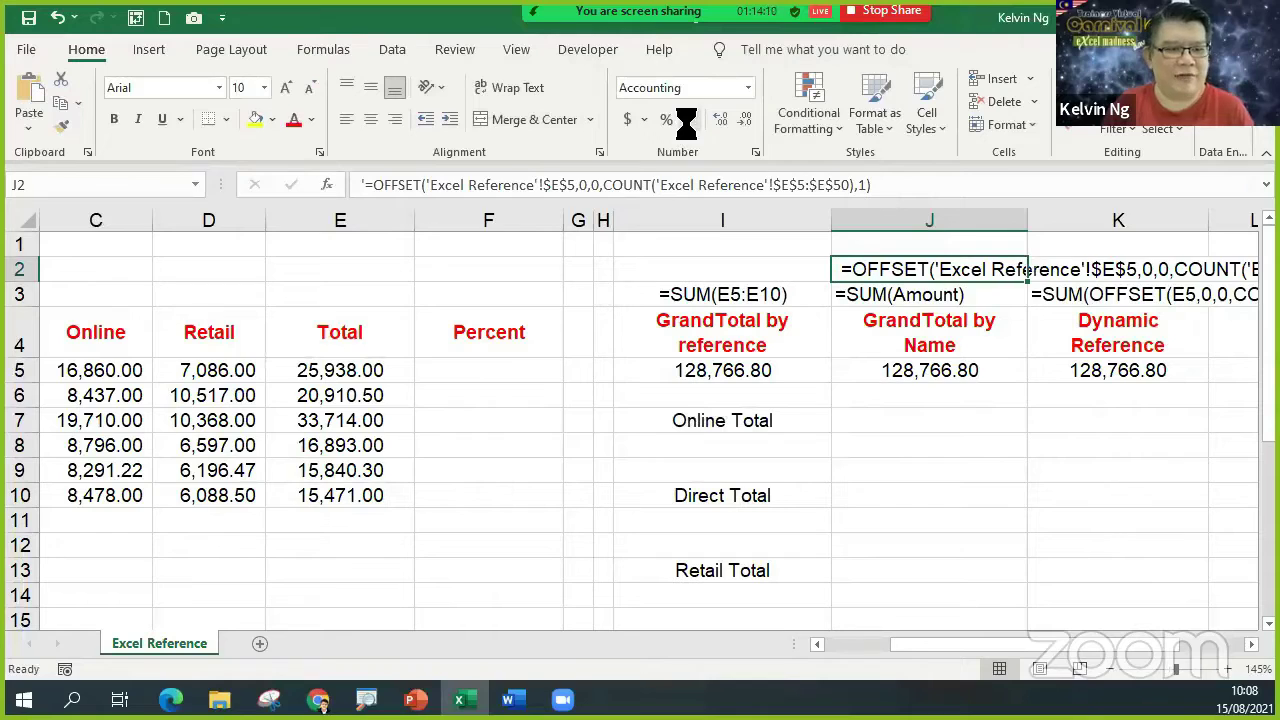
{"action": "left_click", "coordinate": [371, 120]}
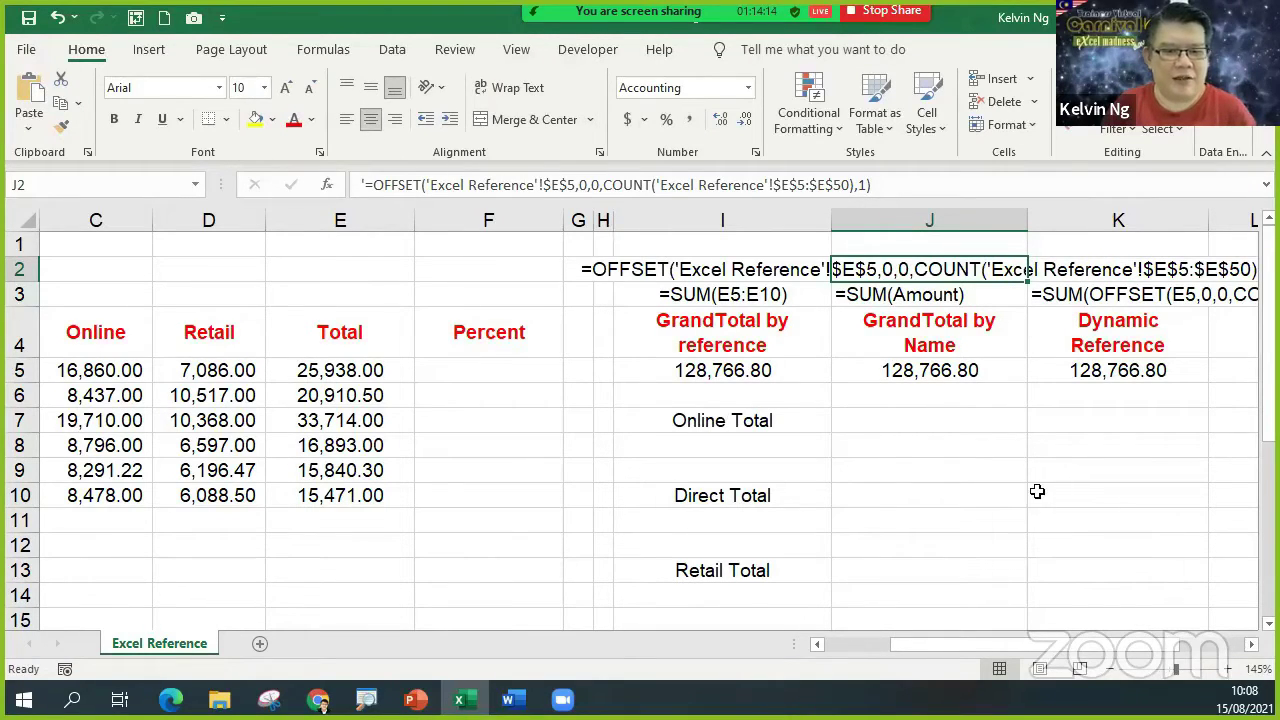
Insert a new blank worksheet, Sheet1.
{"action": "scroll", "coordinate": [1036, 490], "scroll_direction": "down", "scroll_amount": 1, "text": "ctrl"}
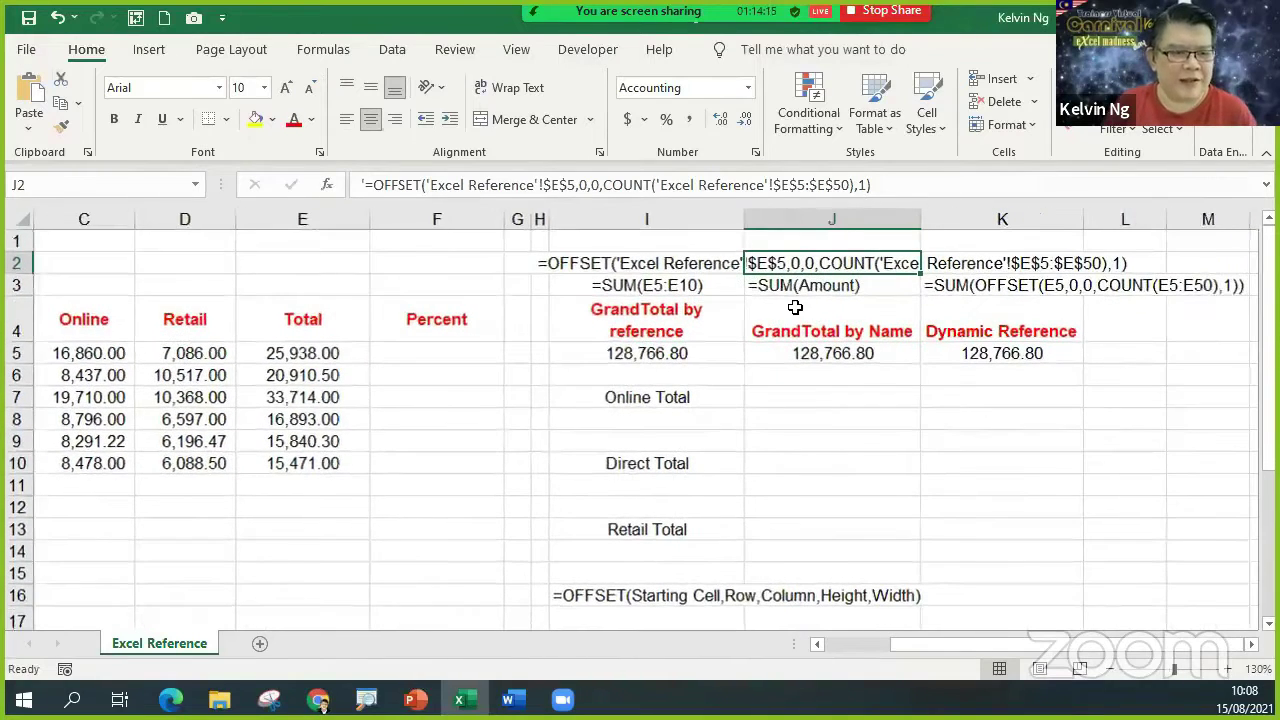
{"action": "key", "text": "Down"}
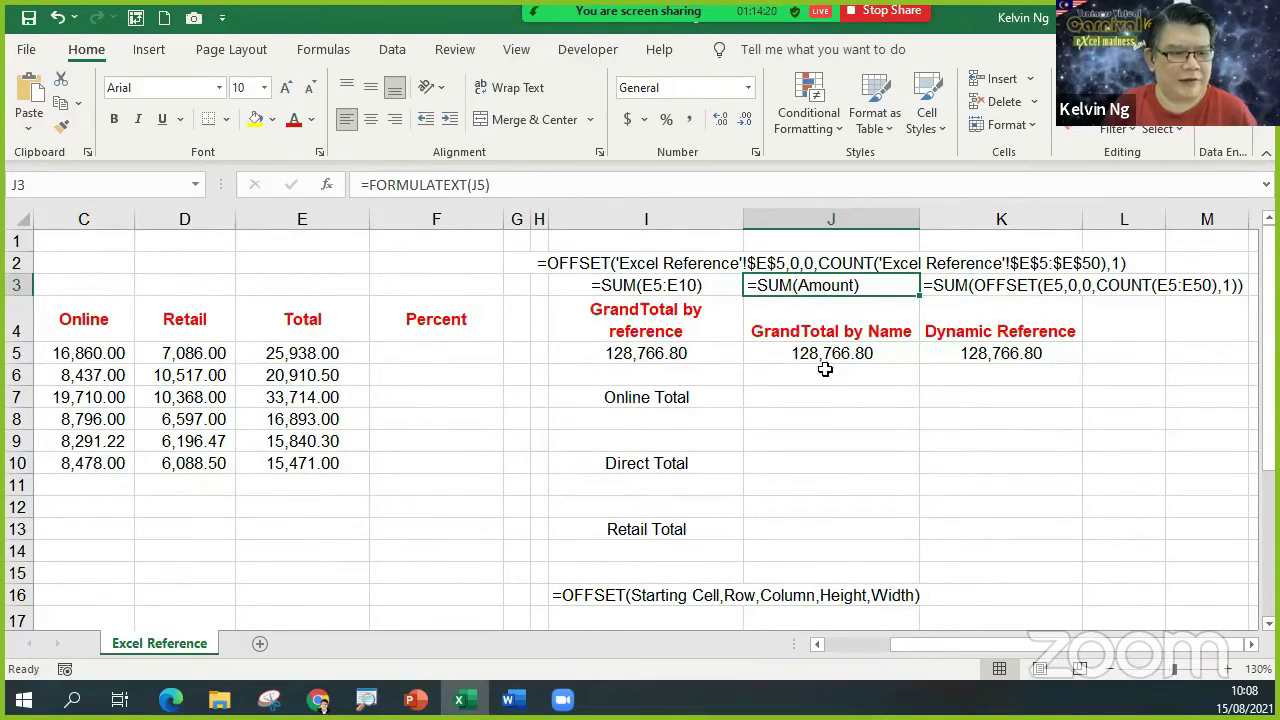
{"action": "left_click", "coordinate": [830, 263]}
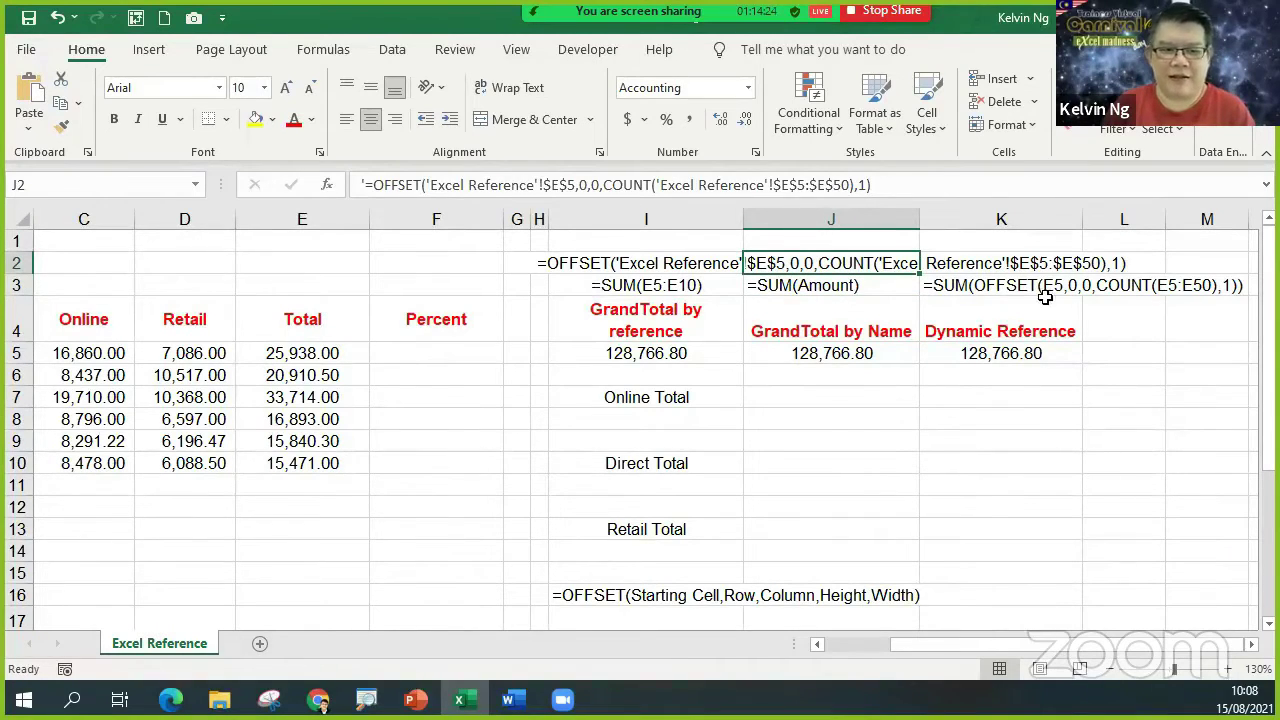
{"action": "left_click", "coordinate": [1005, 484]}
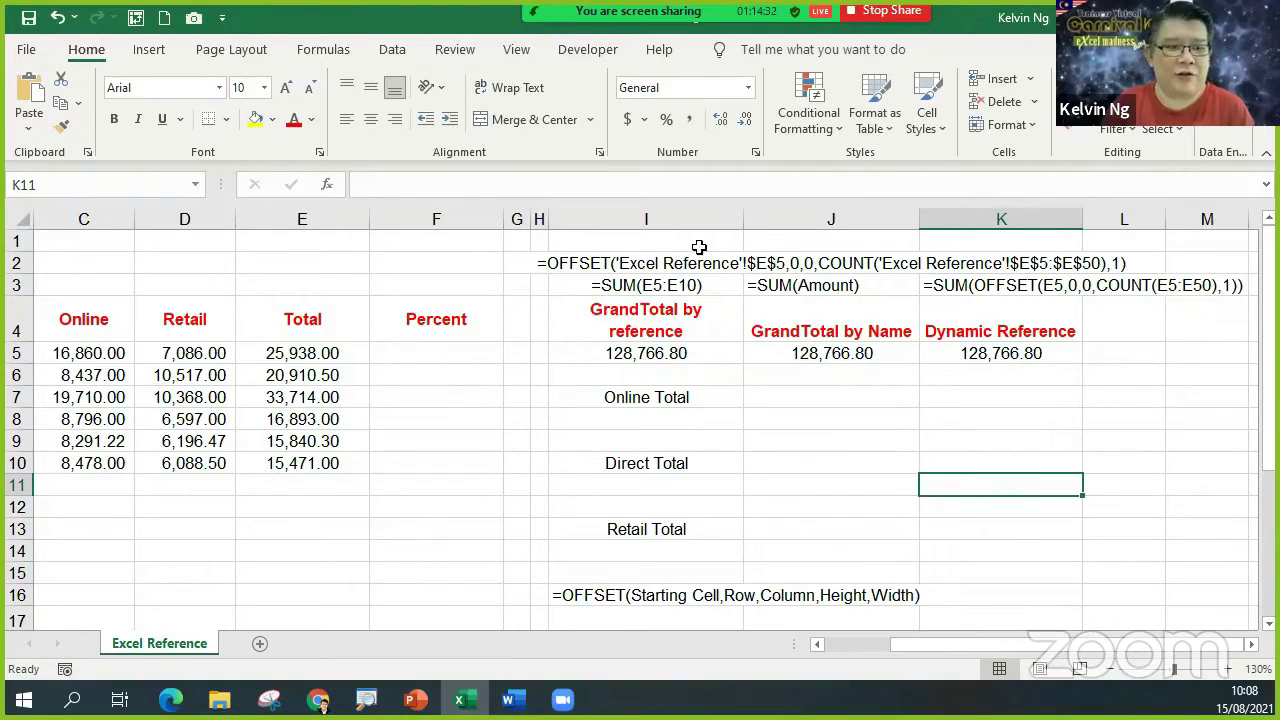
{"action": "left_click", "coordinate": [259, 643]}
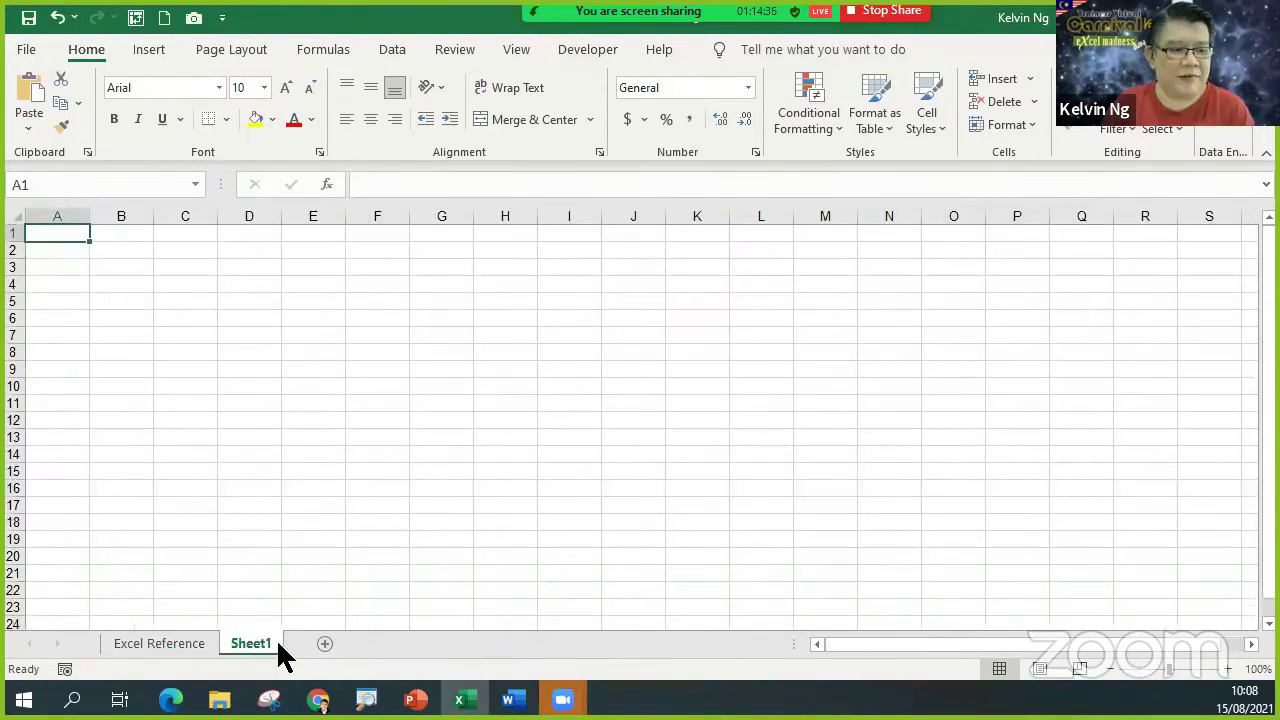
Enter =SUM(Amount) in G4, apply Comma Style and widen column G to show 128,766.80.
{"action": "left_click", "coordinate": [646, 351]}
{"action": "scroll", "coordinate": [648, 350], "scroll_direction": "up", "scroll_amount": 3}
{"action": "scroll", "coordinate": [647, 351], "scroll_direction": "up", "scroll_amount": 5}
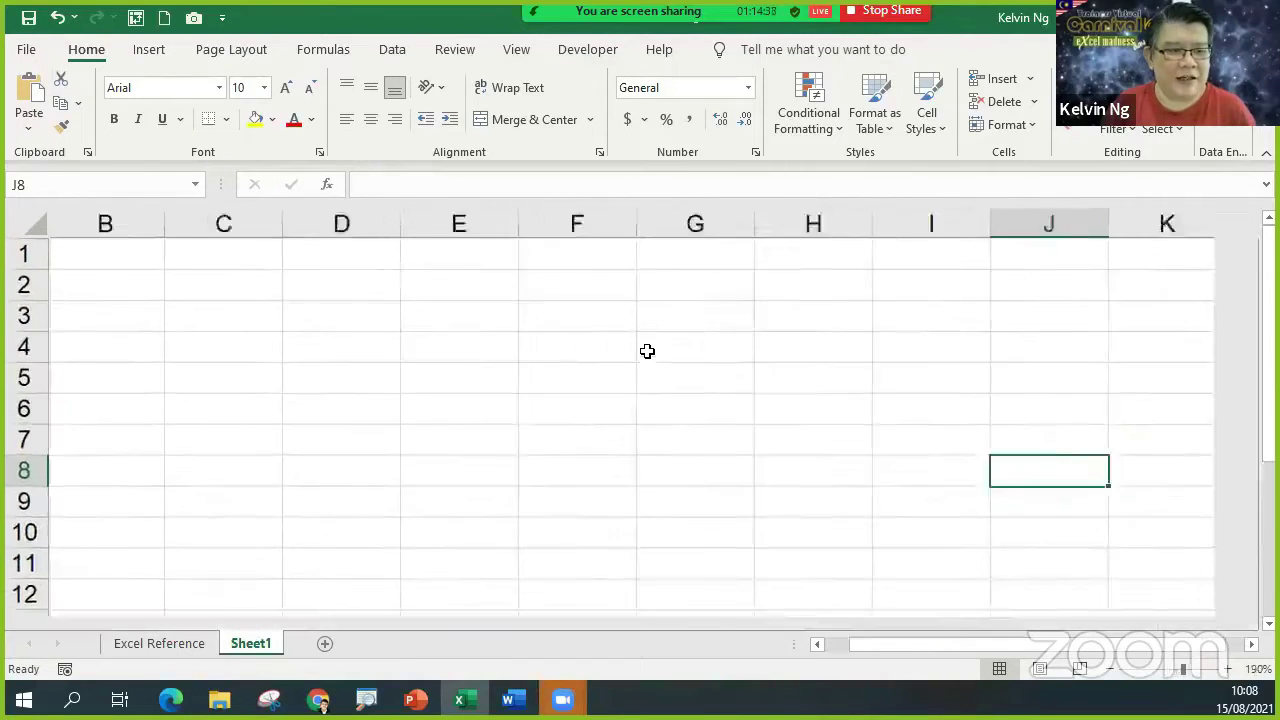
{"action": "left_click", "coordinate": [656, 384]}
{"action": "type", "text": "=SUM"}
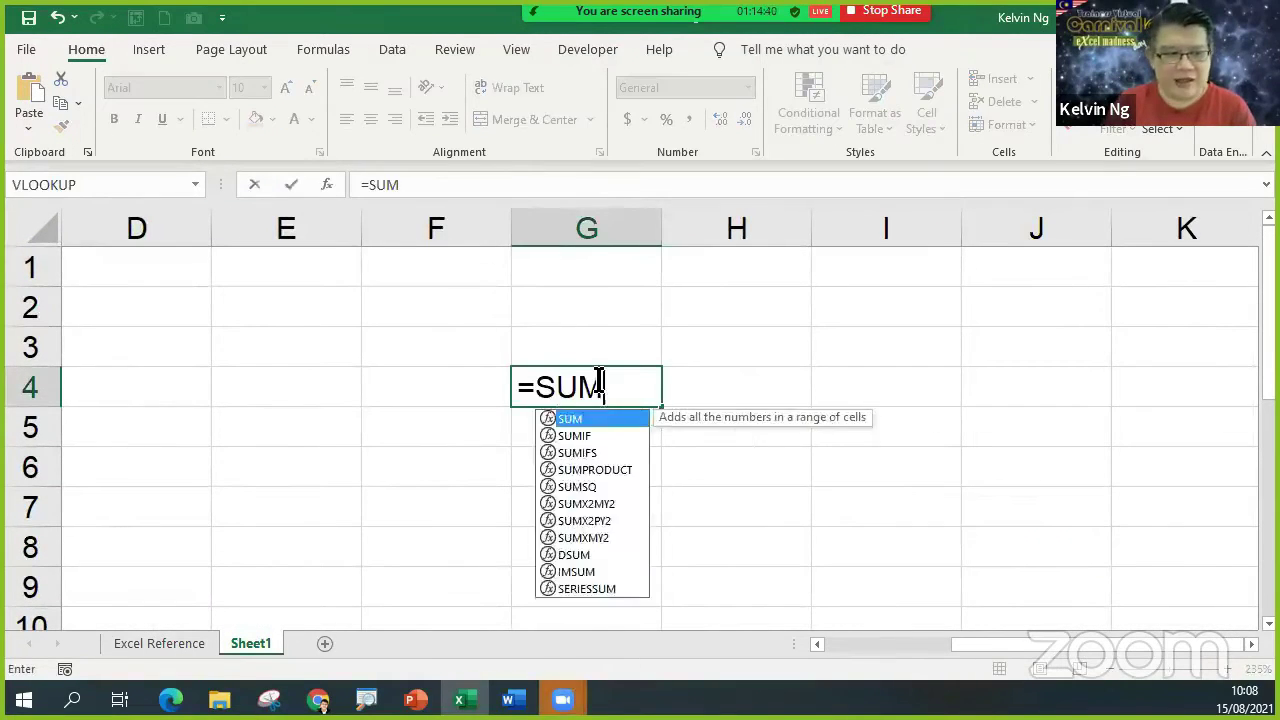
{"action": "type", "text": "(AMOUNT)"}
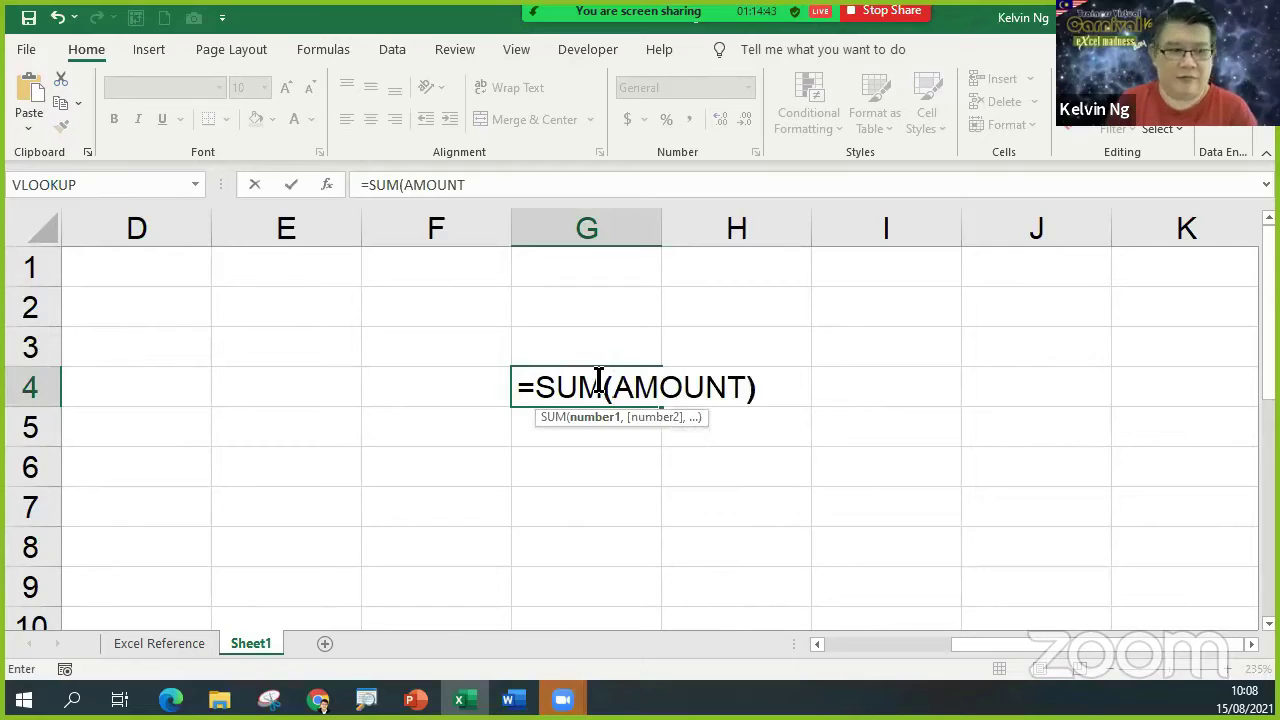
{"action": "key", "text": "Return"}
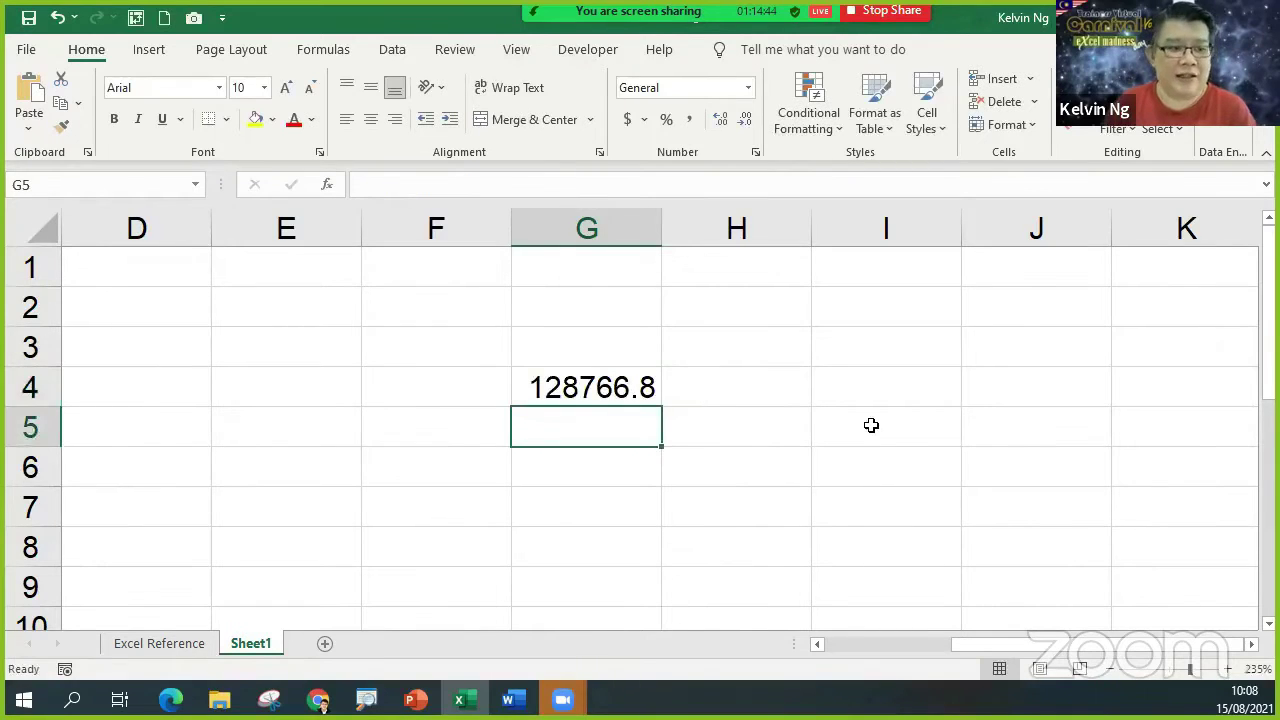
{"action": "left_click", "coordinate": [617, 395]}
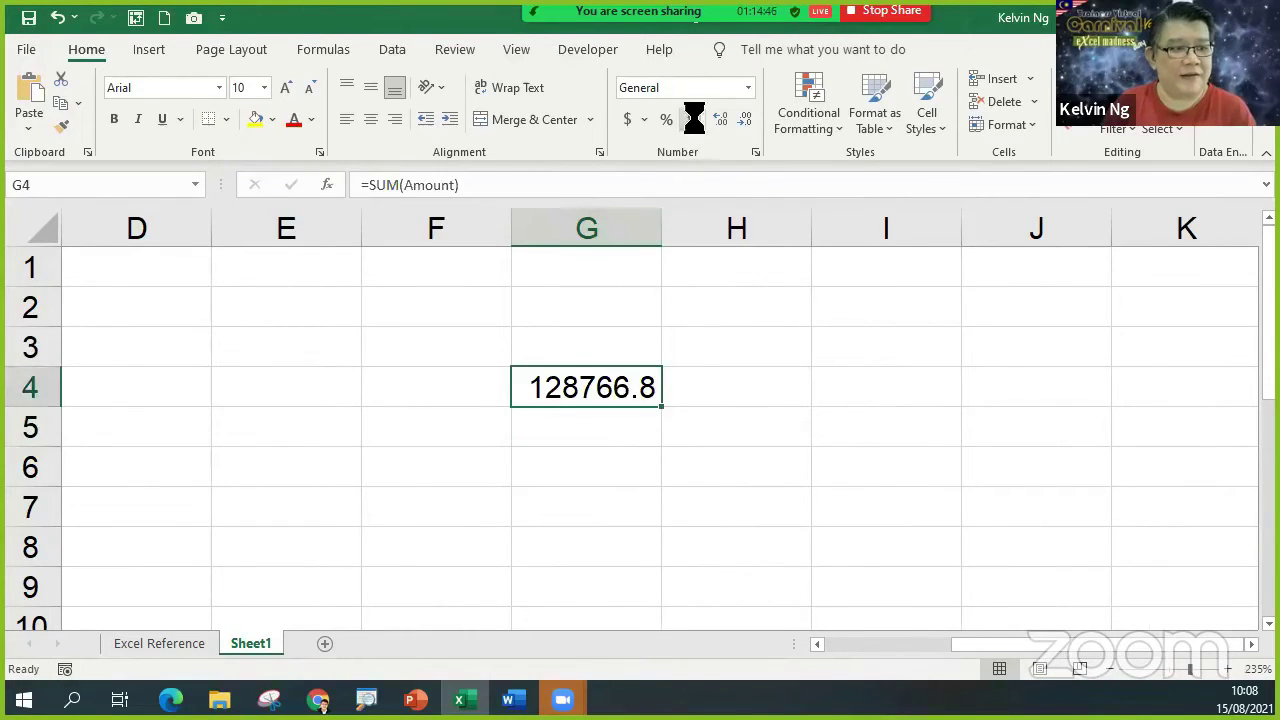
{"action": "left_click", "coordinate": [689, 119]}
{"action": "left_click_drag", "start_coordinate": [661, 228], "coordinate": [737, 232]}
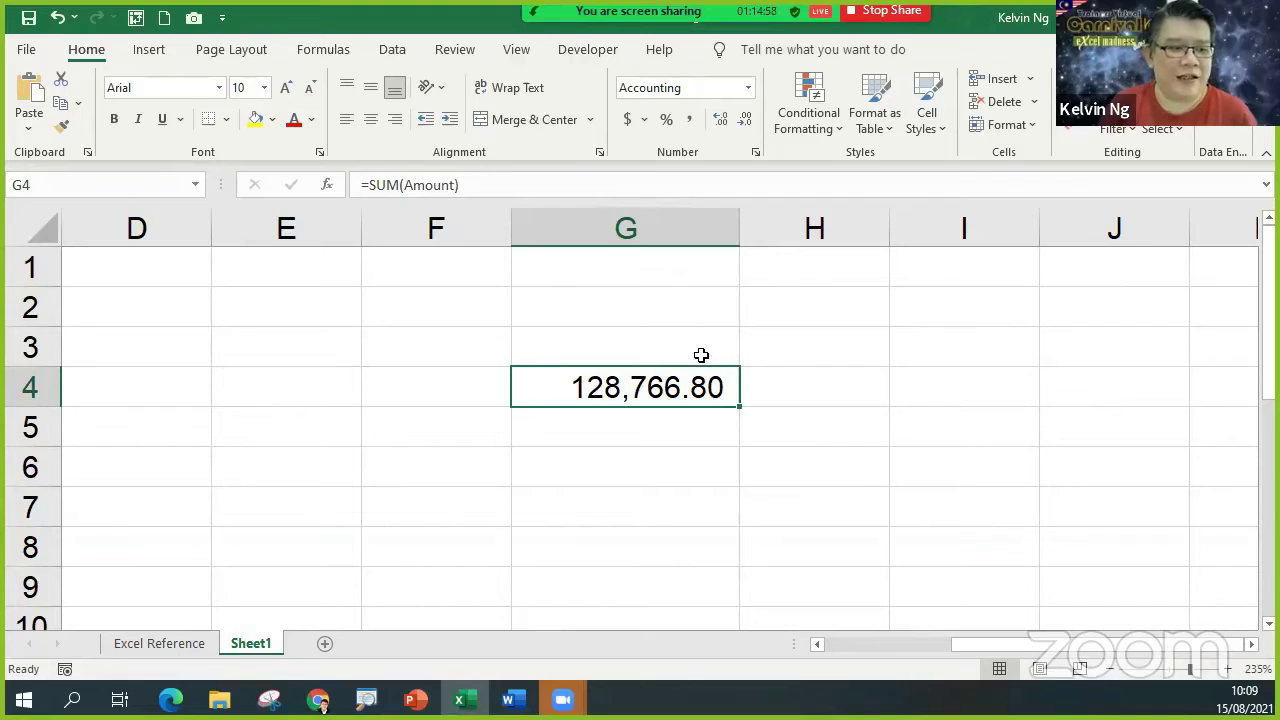
Enter =FORMULATEXT(G4) in H4, widen columns G and H, and go back to Excel Reference.
{"action": "key", "text": "Right"}
{"action": "type", "text": "=FO"}
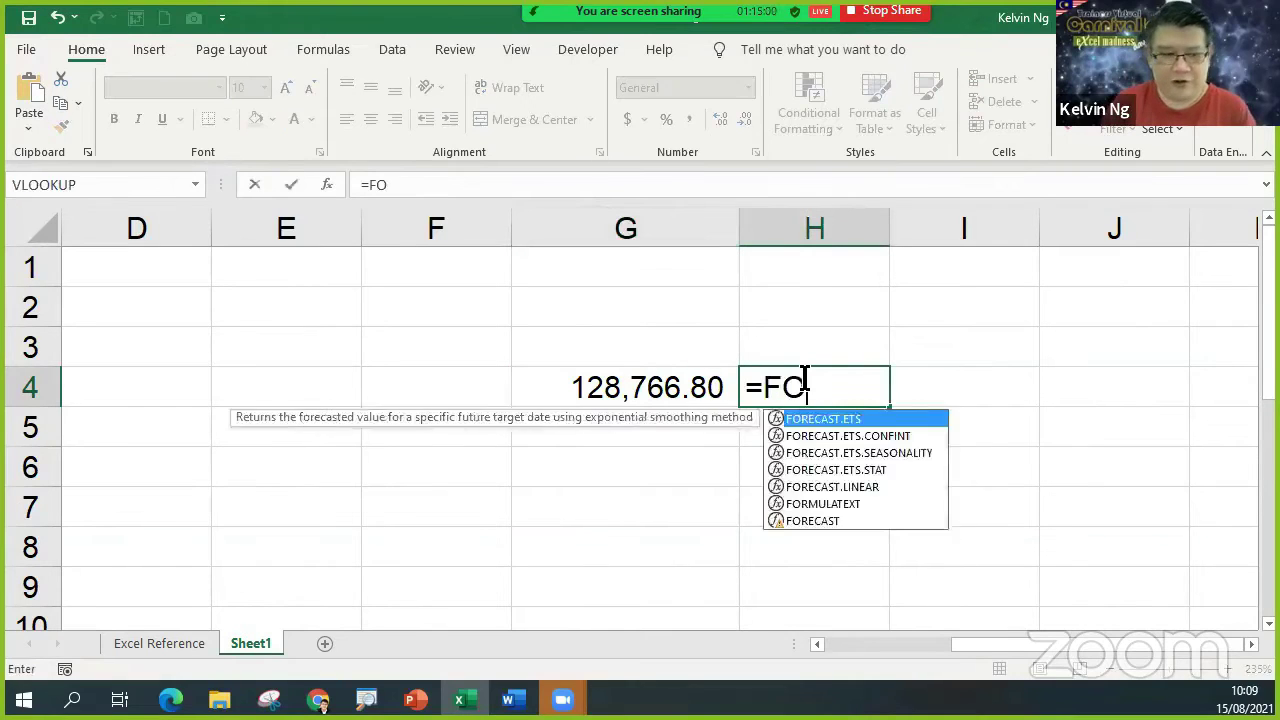
{"action": "type", "text": "MR"}
{"action": "key", "text": "BackSpace"}
{"action": "key", "text": "BackSpace"}
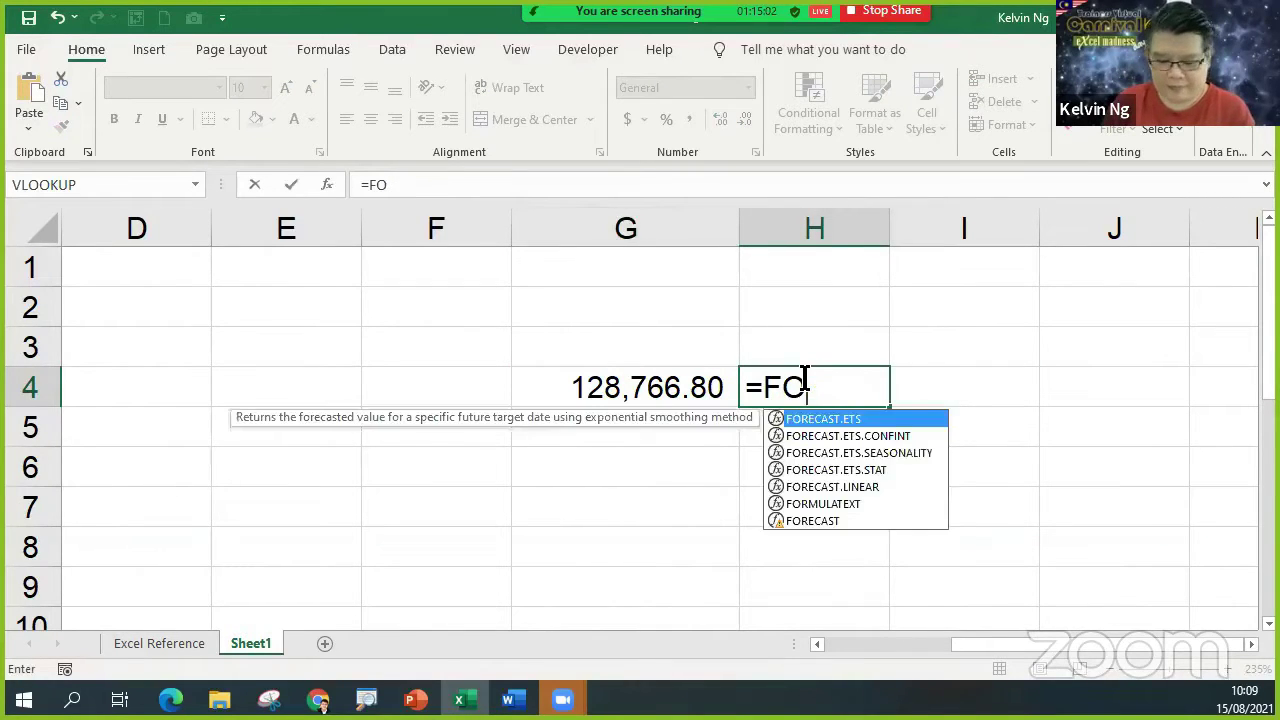
{"action": "type", "text": "RM"}
{"action": "key", "text": "Tab"}
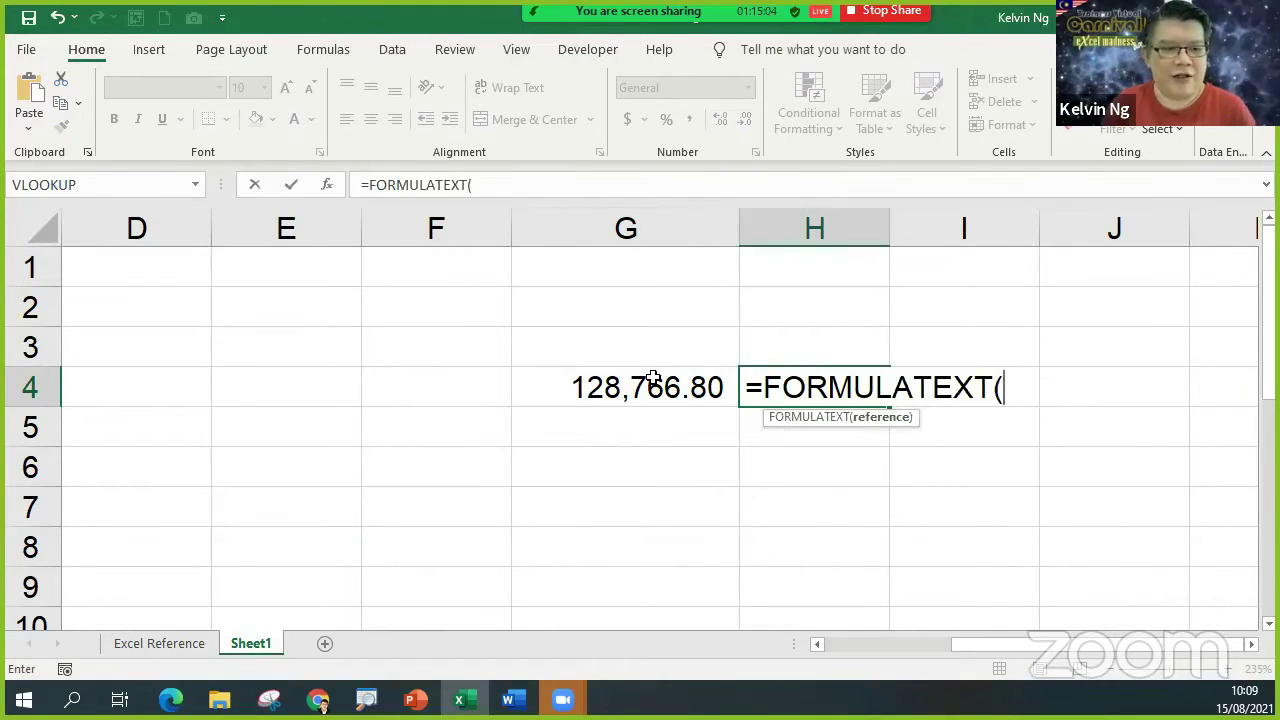
{"action": "left_click", "coordinate": [652, 380]}
{"action": "key", "text": "Return"}
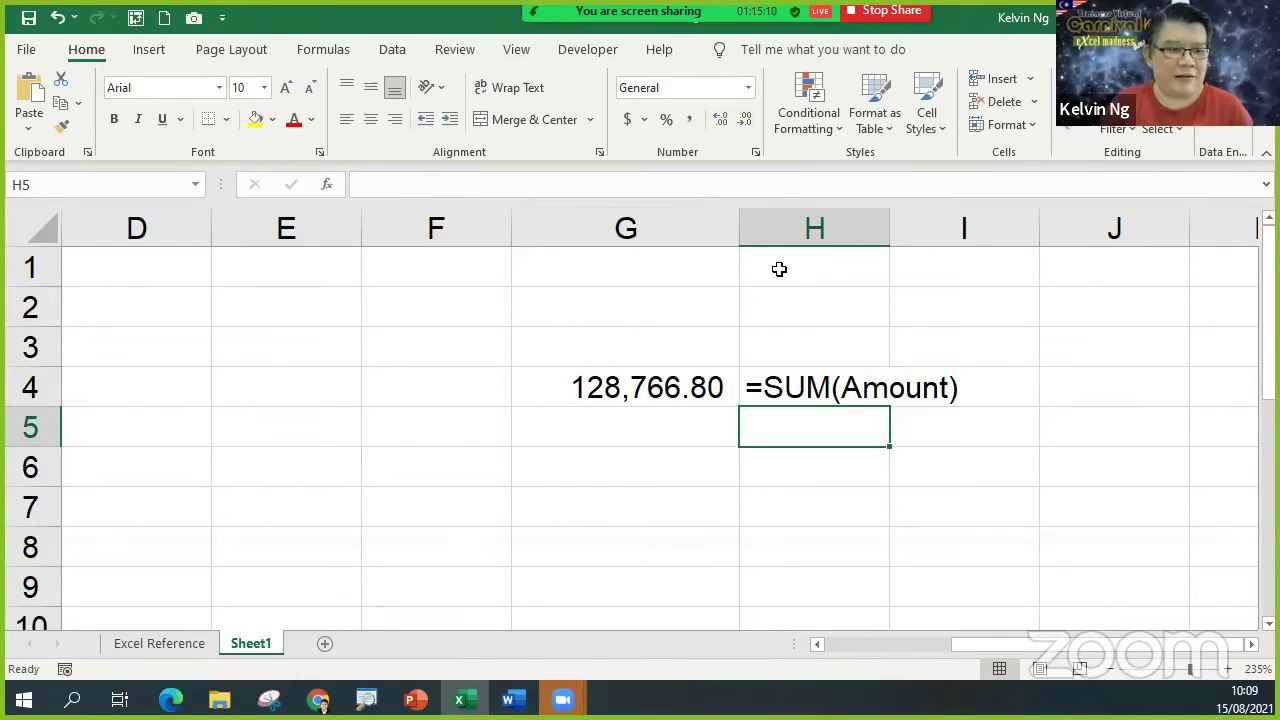
{"action": "left_click_drag", "start_coordinate": [739, 229], "coordinate": [765, 231]}
{"action": "left_click_drag", "start_coordinate": [916, 240], "coordinate": [1005, 249]}
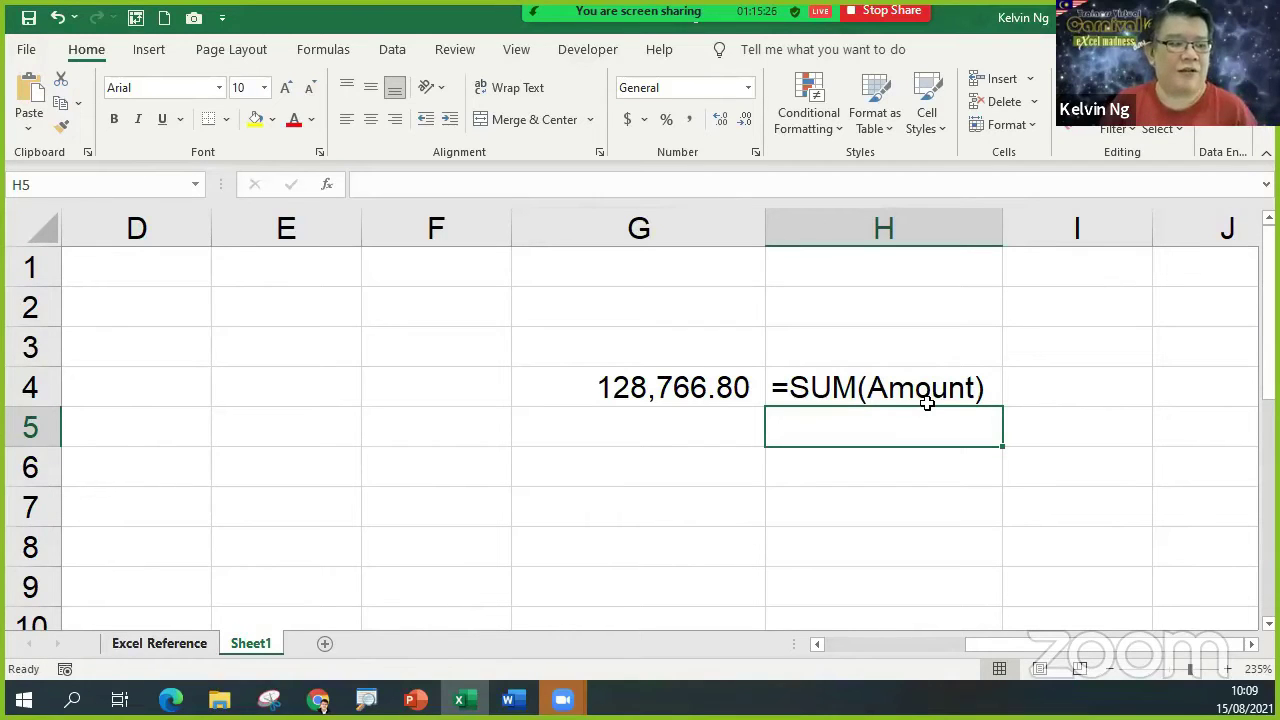
{"action": "left_click", "coordinate": [176, 647]}
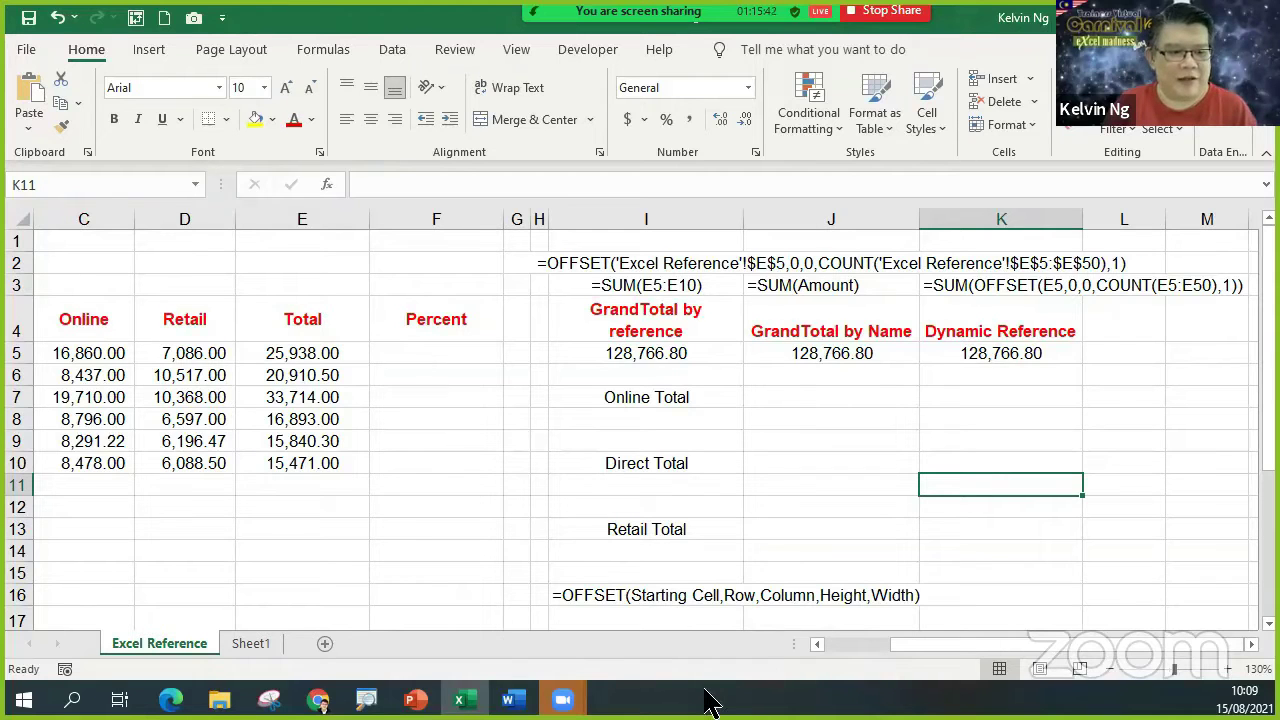
Copy the first two sales rows (B5:D6) into rows 11 and 12.
{"action": "left_click", "coordinate": [817, 645]}
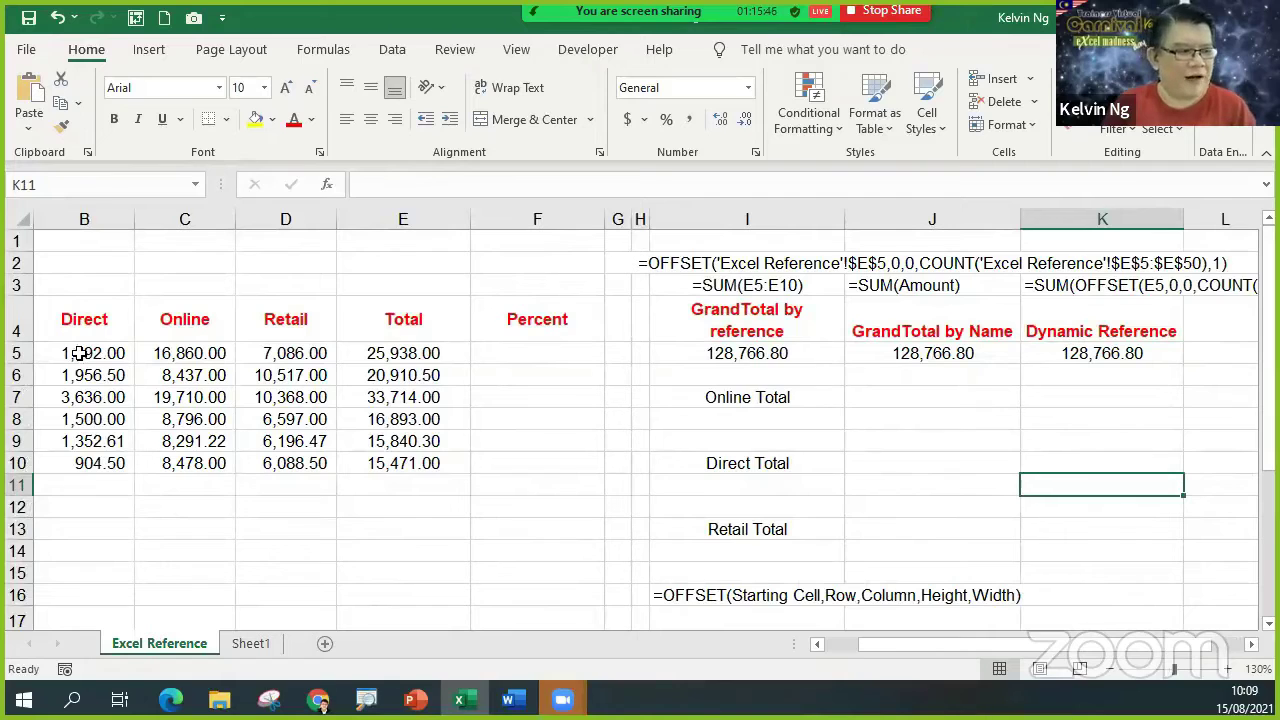
{"action": "left_click_drag", "start_coordinate": [80, 353], "coordinate": [296, 374]}
{"action": "key", "text": "ctrl+c"}
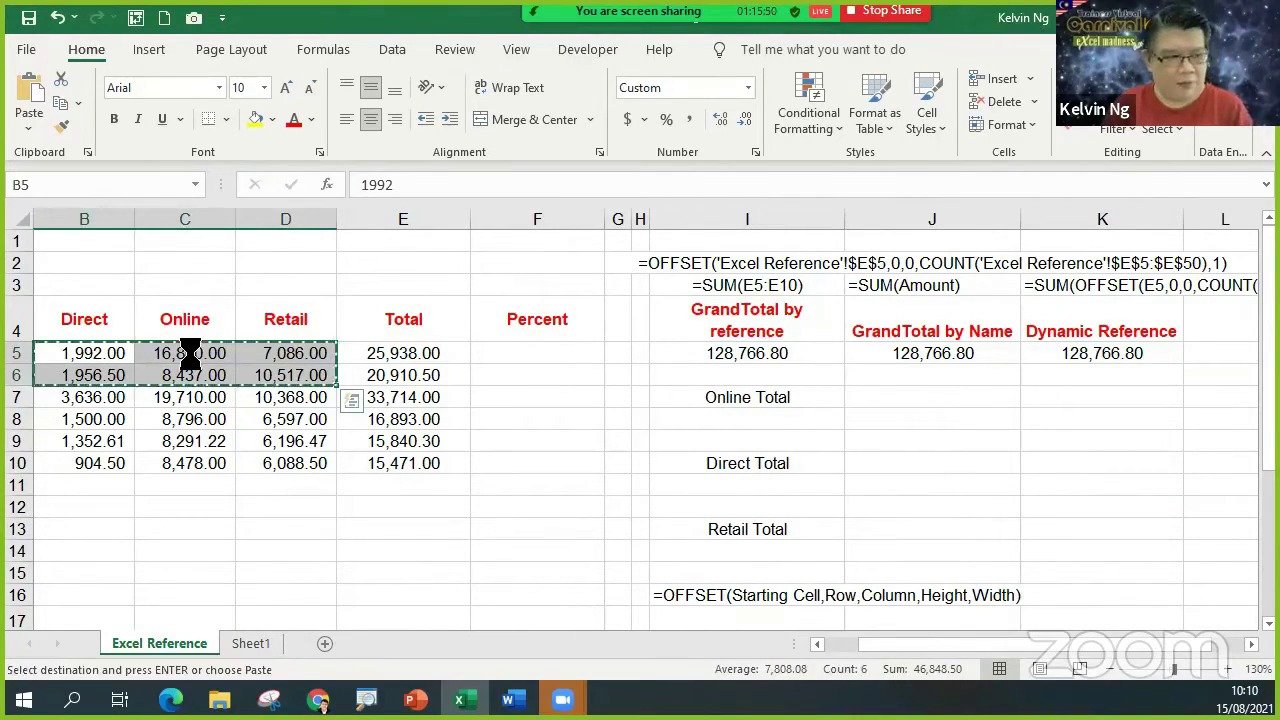
{"action": "left_click", "coordinate": [122, 484]}
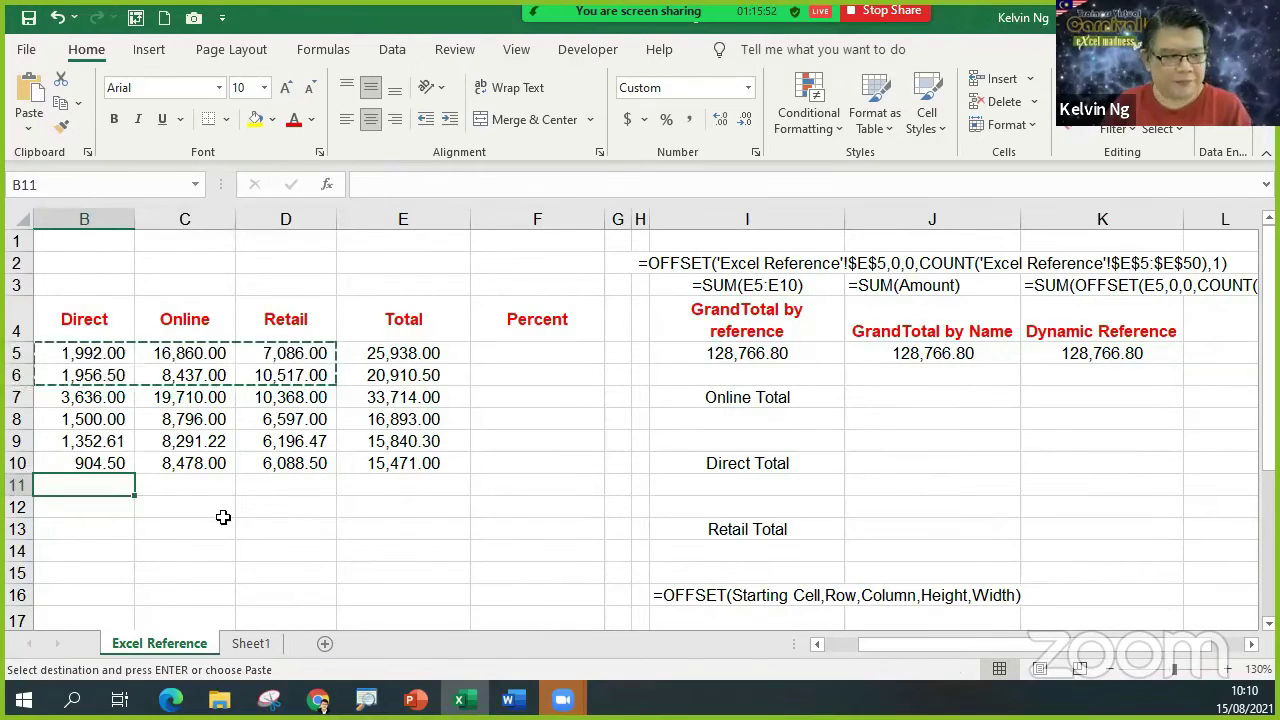
{"action": "key", "text": "ctrl+v"}
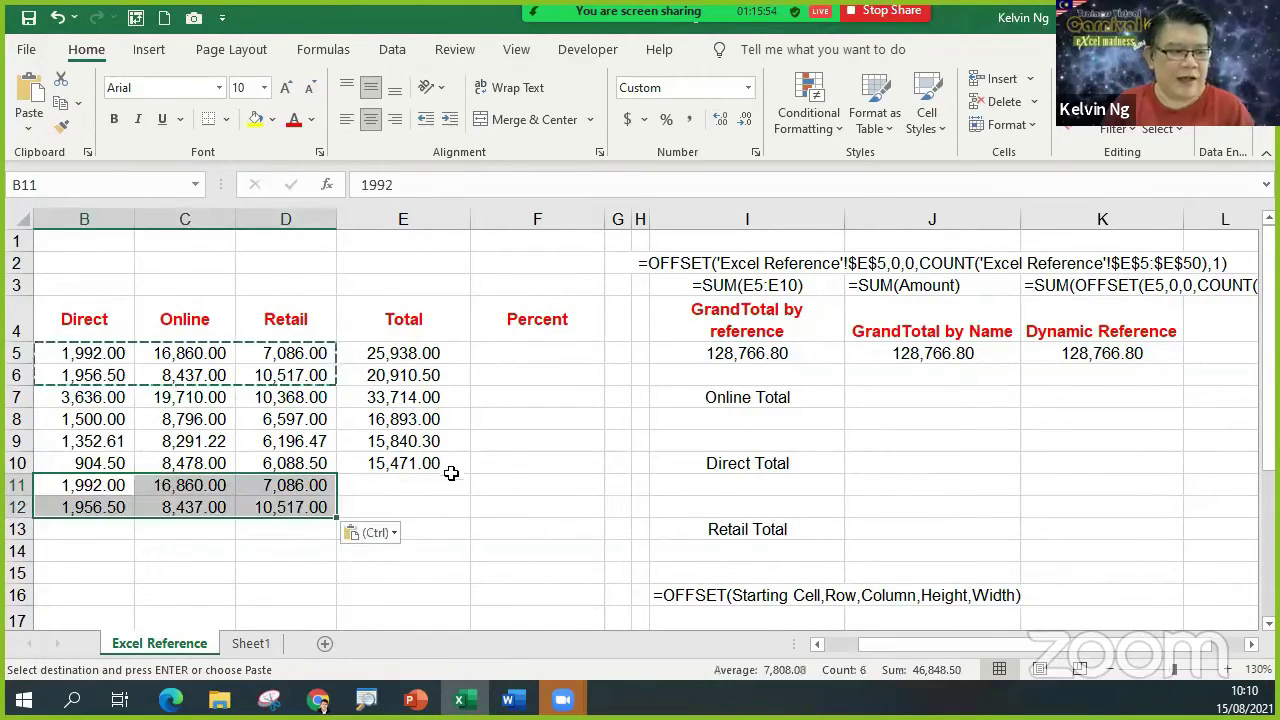
Extend the Total formula from E10 down to E12, then inspect I5's fixed SUM formula.
{"action": "left_click", "coordinate": [449, 463]}
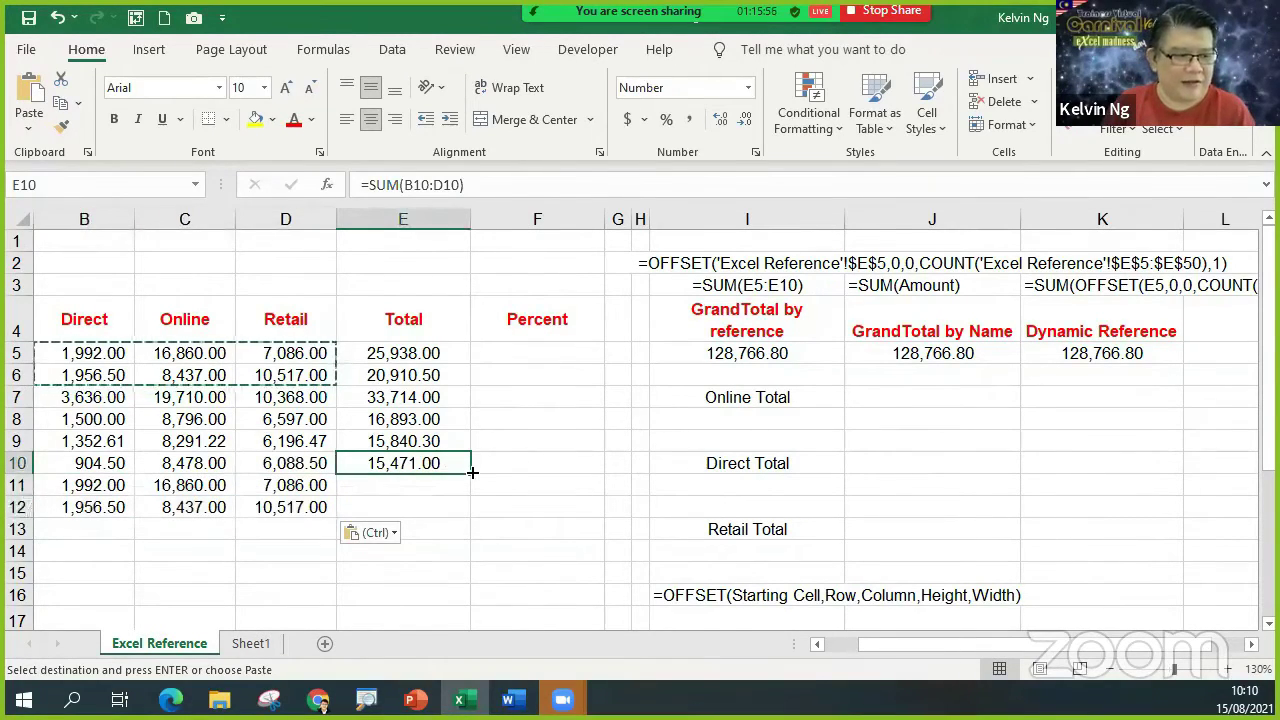
{"action": "left_click_drag", "start_coordinate": [472, 472], "coordinate": [465, 522]}
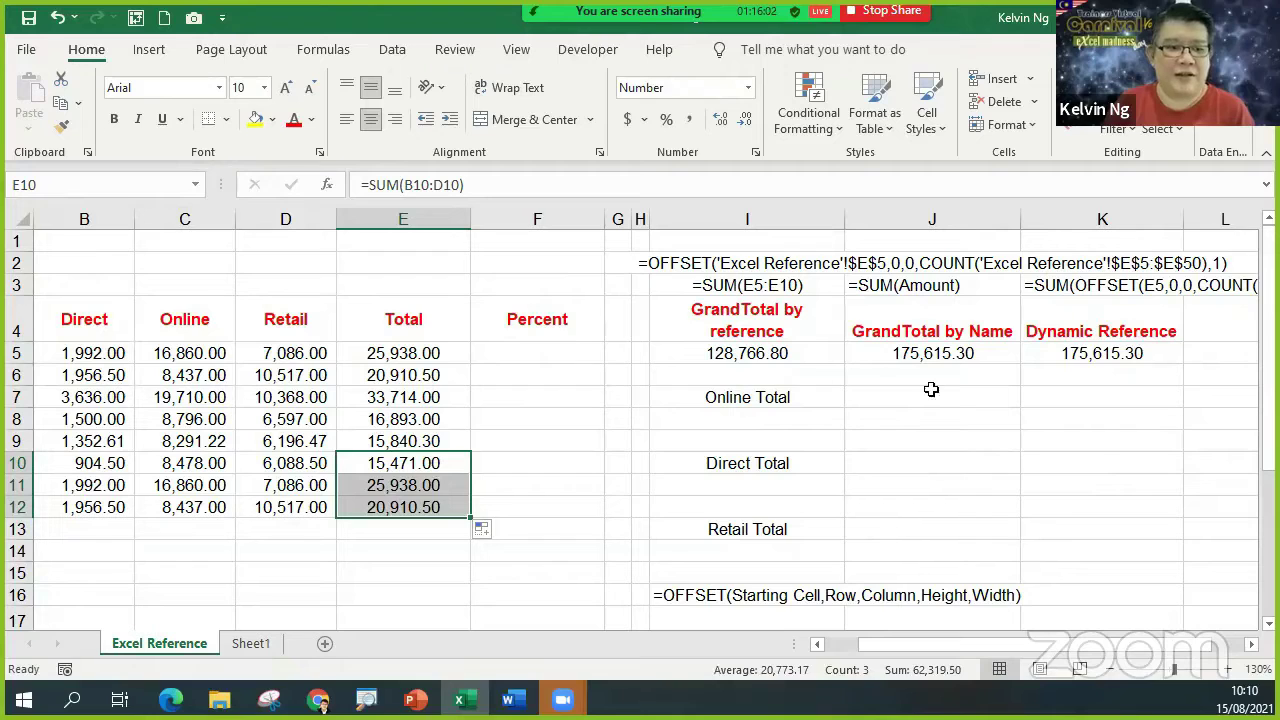
{"action": "left_click", "coordinate": [790, 357]}
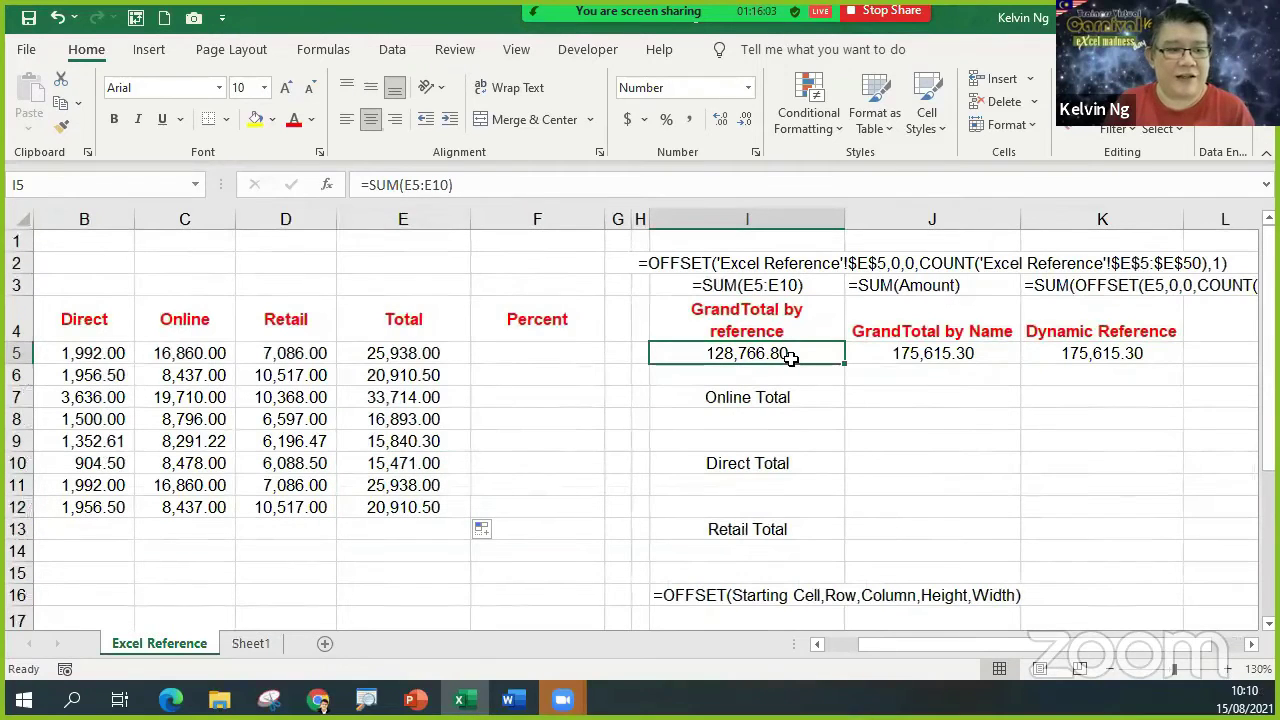
{"action": "left_click", "coordinate": [802, 286]}
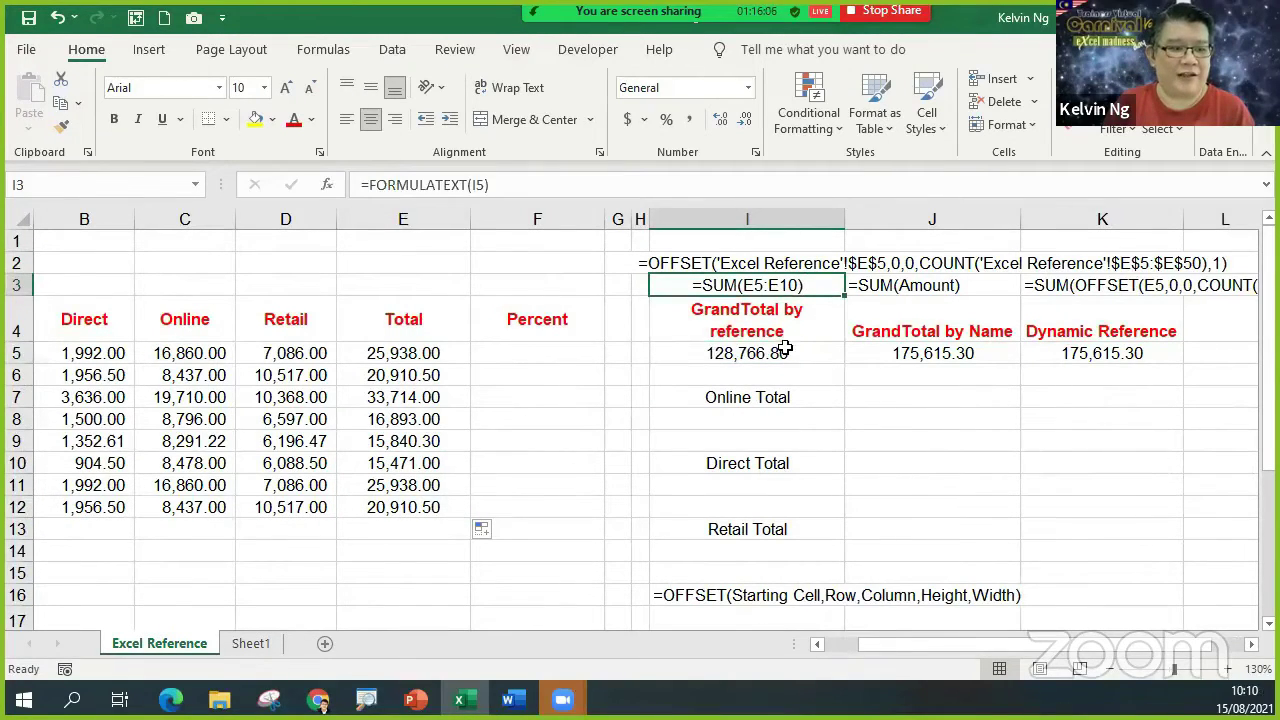
{"action": "left_click", "coordinate": [790, 352]}
{"action": "key", "text": "F2"}
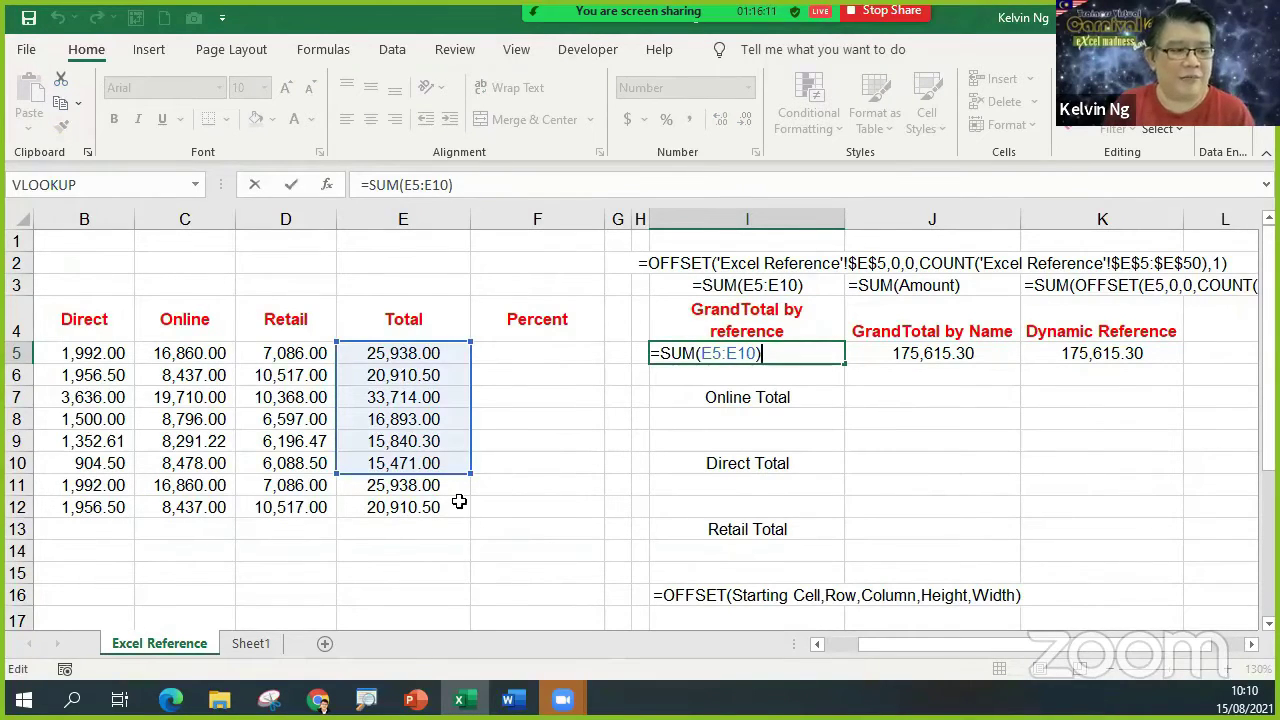
{"action": "left_click_drag", "start_coordinate": [455, 488], "coordinate": [450, 508]}
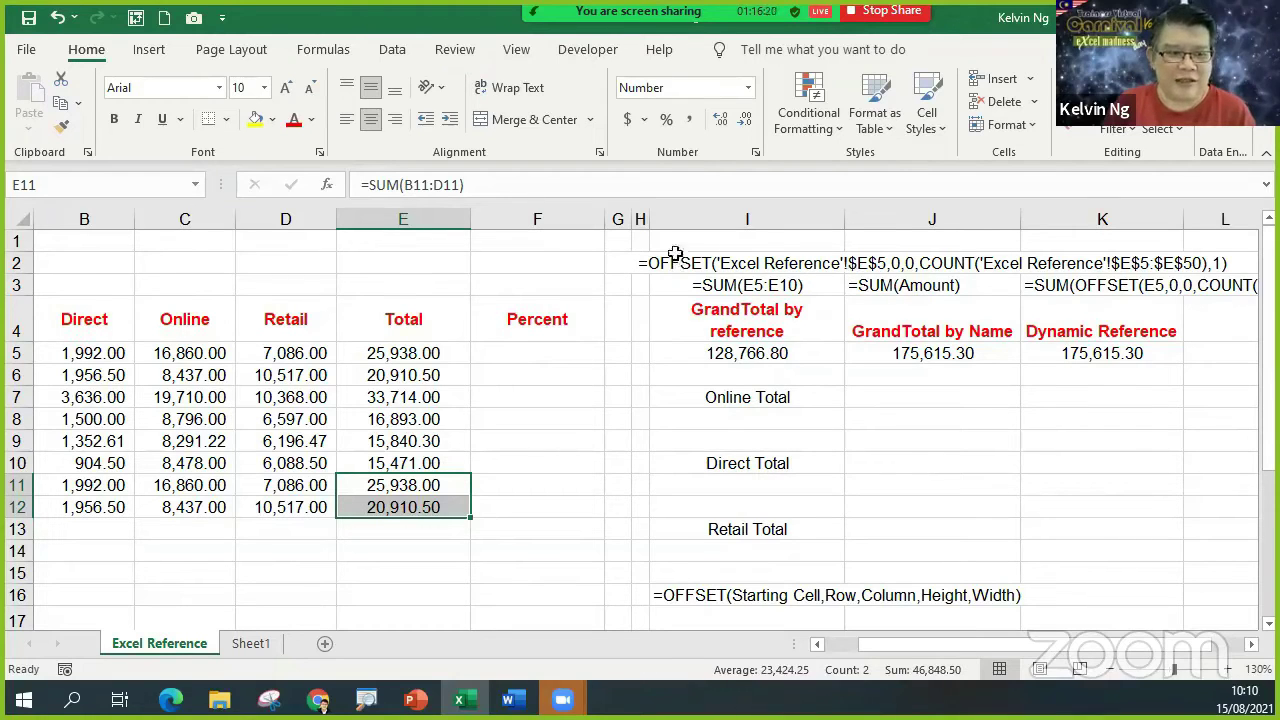
{"action": "left_click", "coordinate": [1095, 351]}
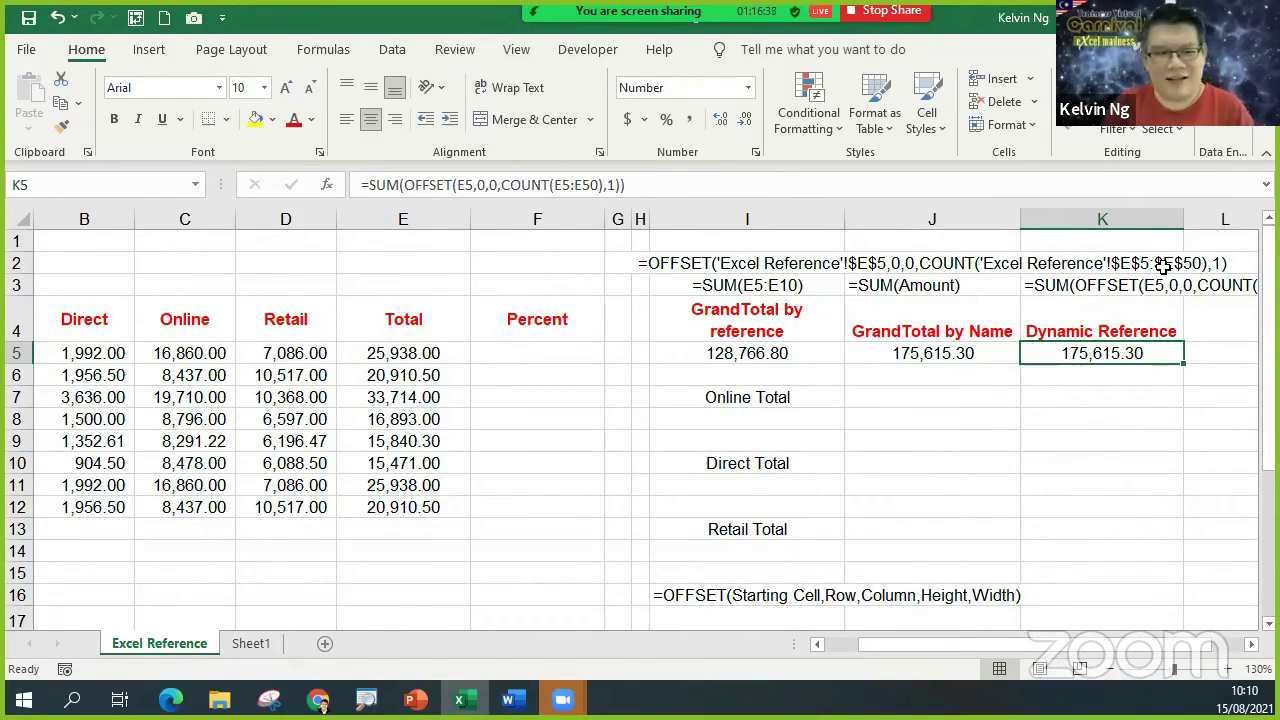
{"action": "left_click", "coordinate": [699, 596]}
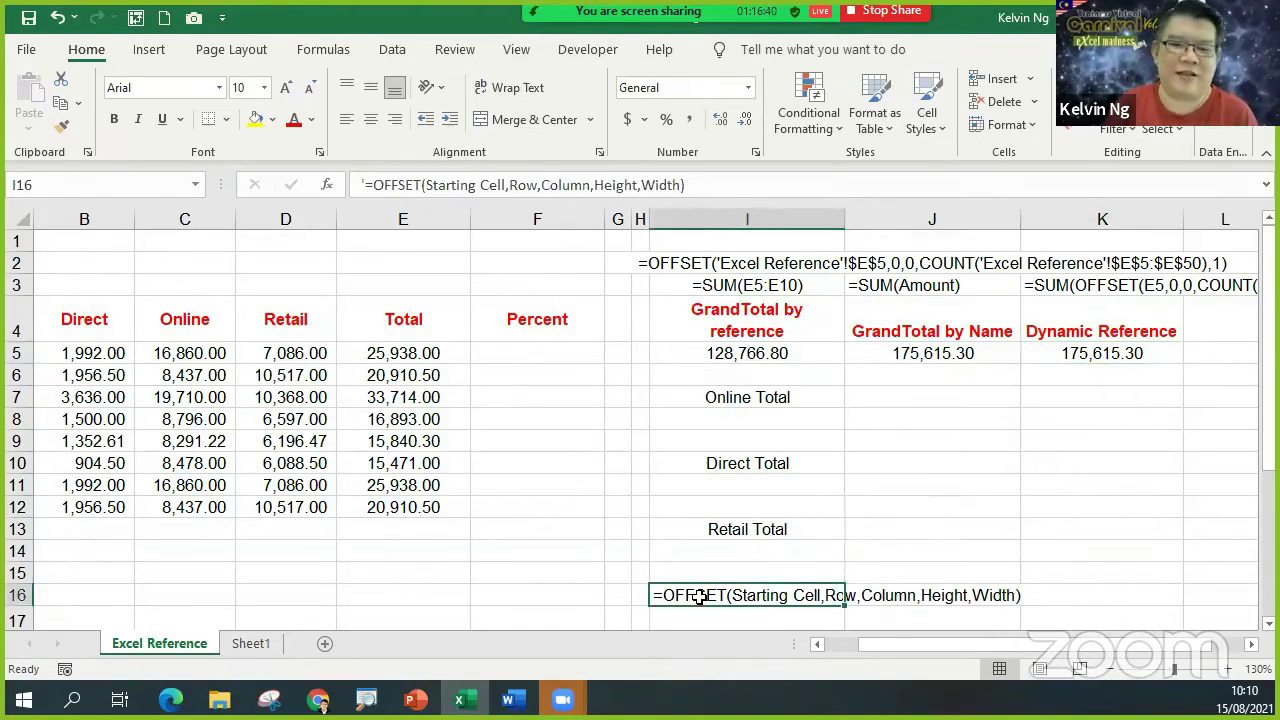
{"action": "left_click", "coordinate": [1076, 606]}
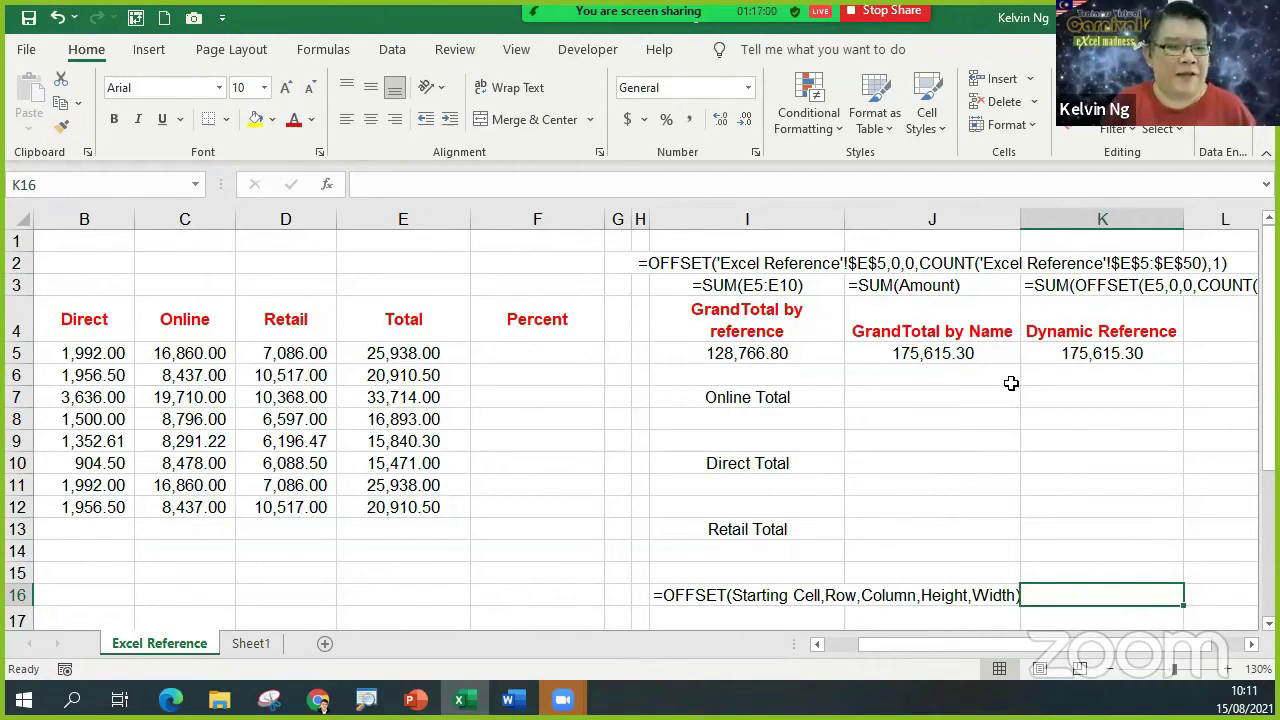
{"action": "left_click", "coordinate": [779, 419]}
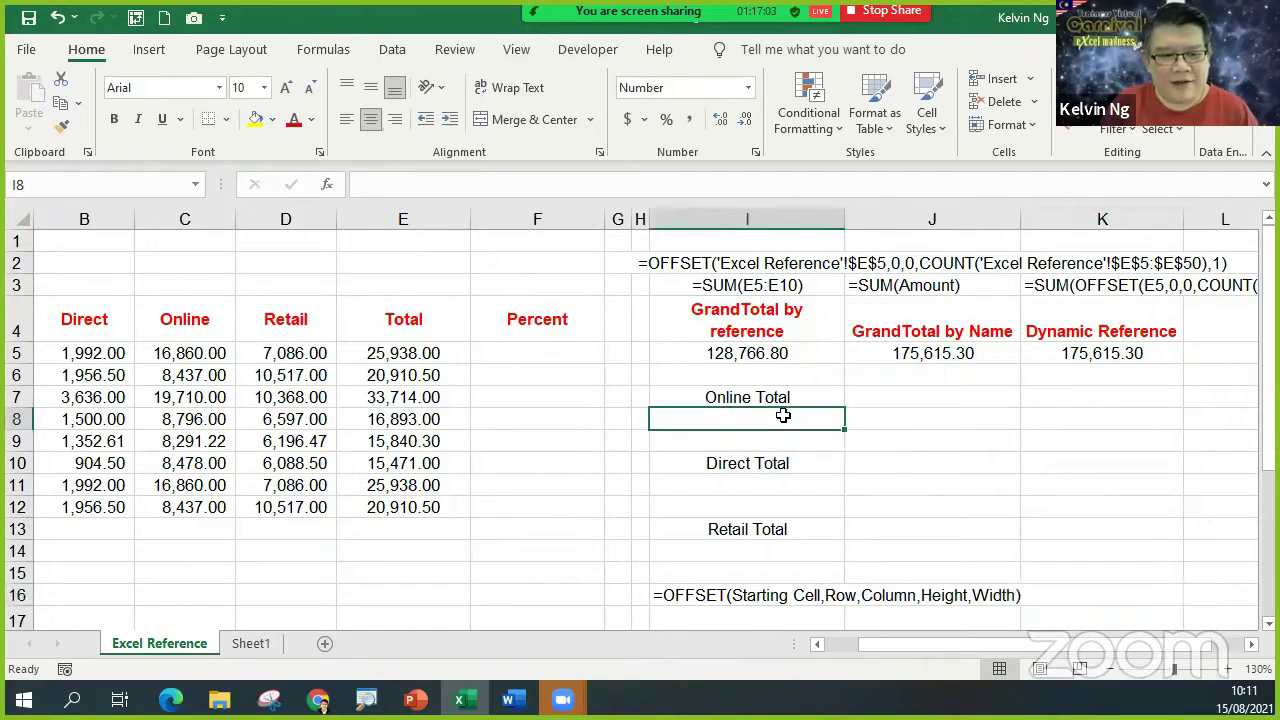
{"action": "left_click", "coordinate": [766, 481]}
{"action": "left_click", "coordinate": [765, 553]}
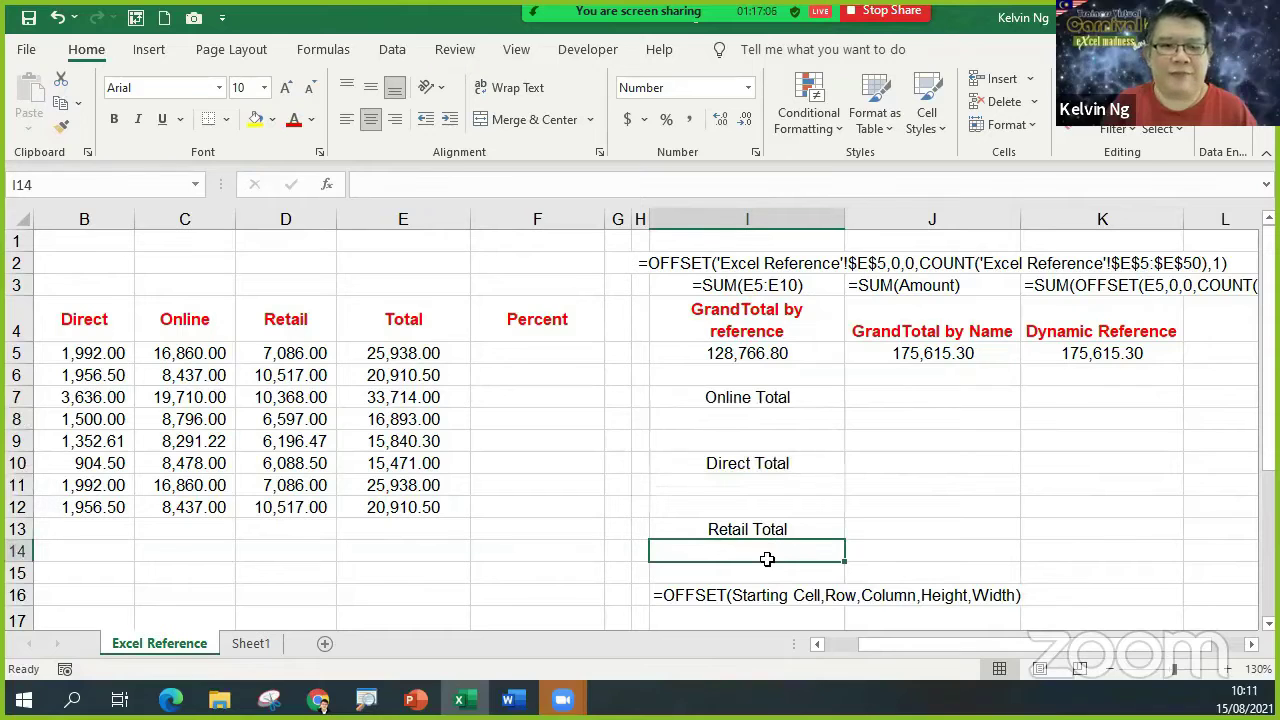
{"action": "left_click", "coordinate": [815, 645]}
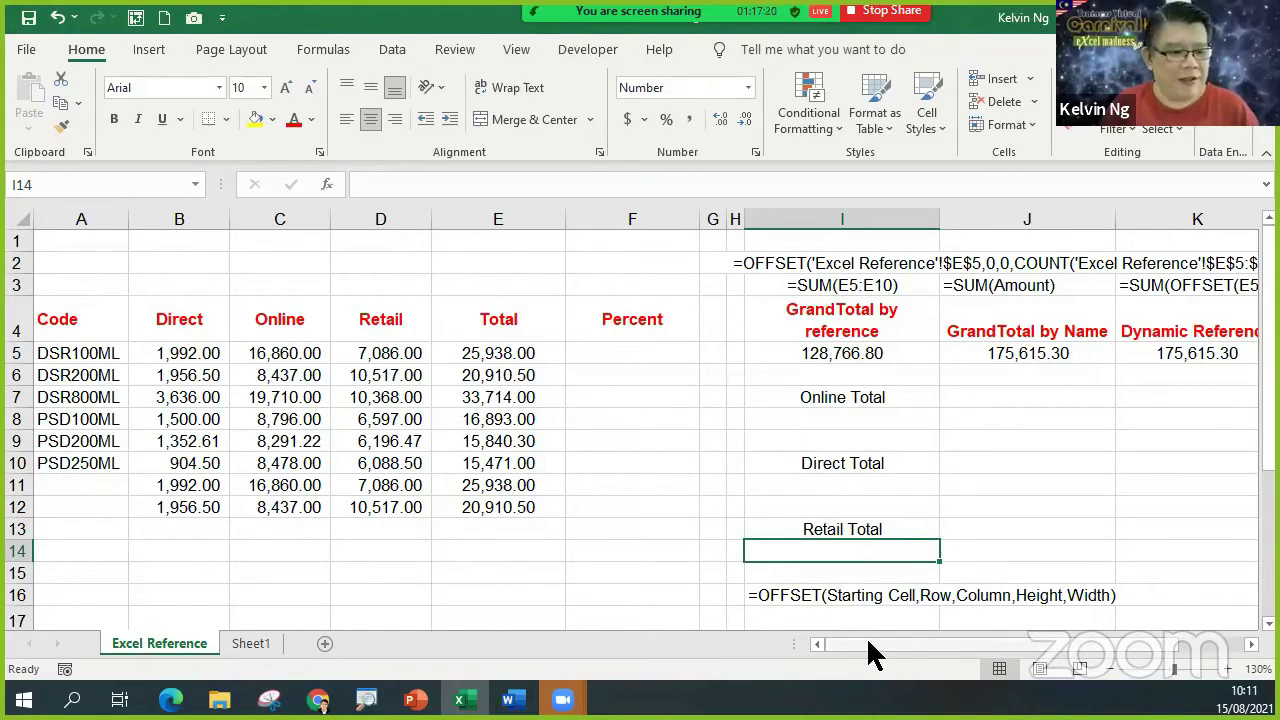
Clear the added rows 11–12, then select B4:D10 with the Direct, Online and Retail headers.
{"action": "left_click_drag", "start_coordinate": [172, 485], "coordinate": [498, 526]}
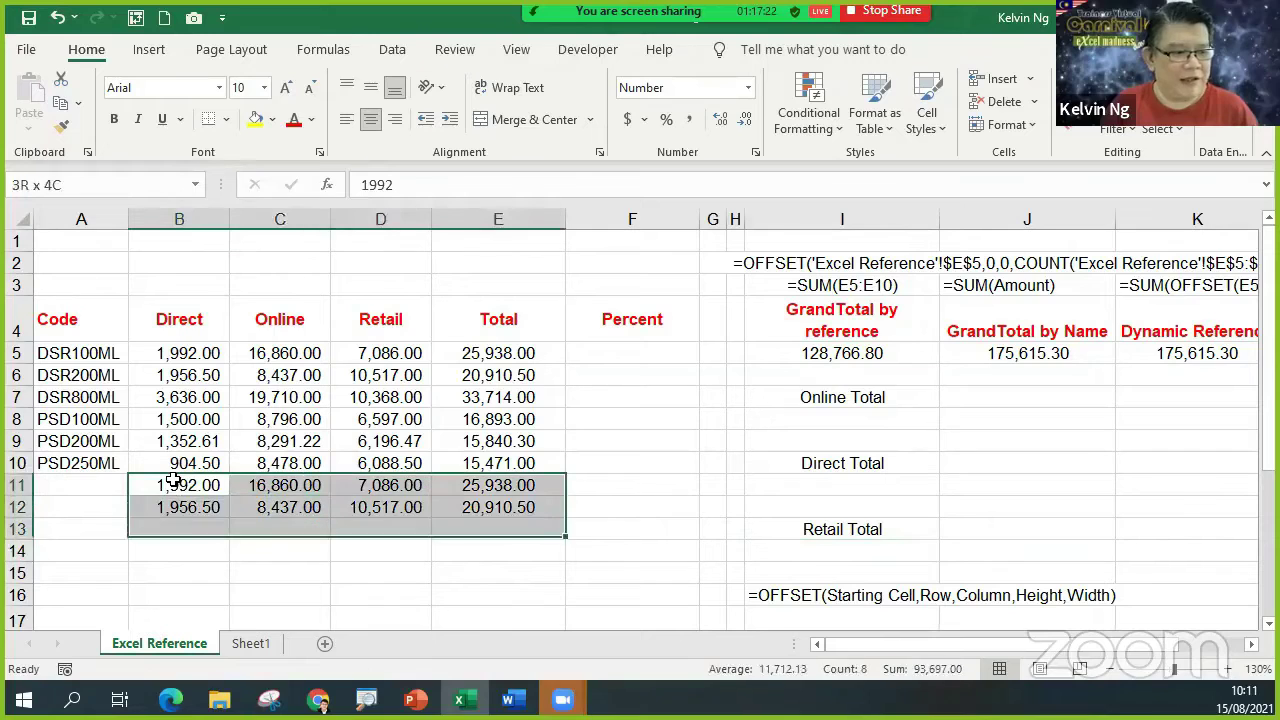
{"action": "key", "text": "Delete"}
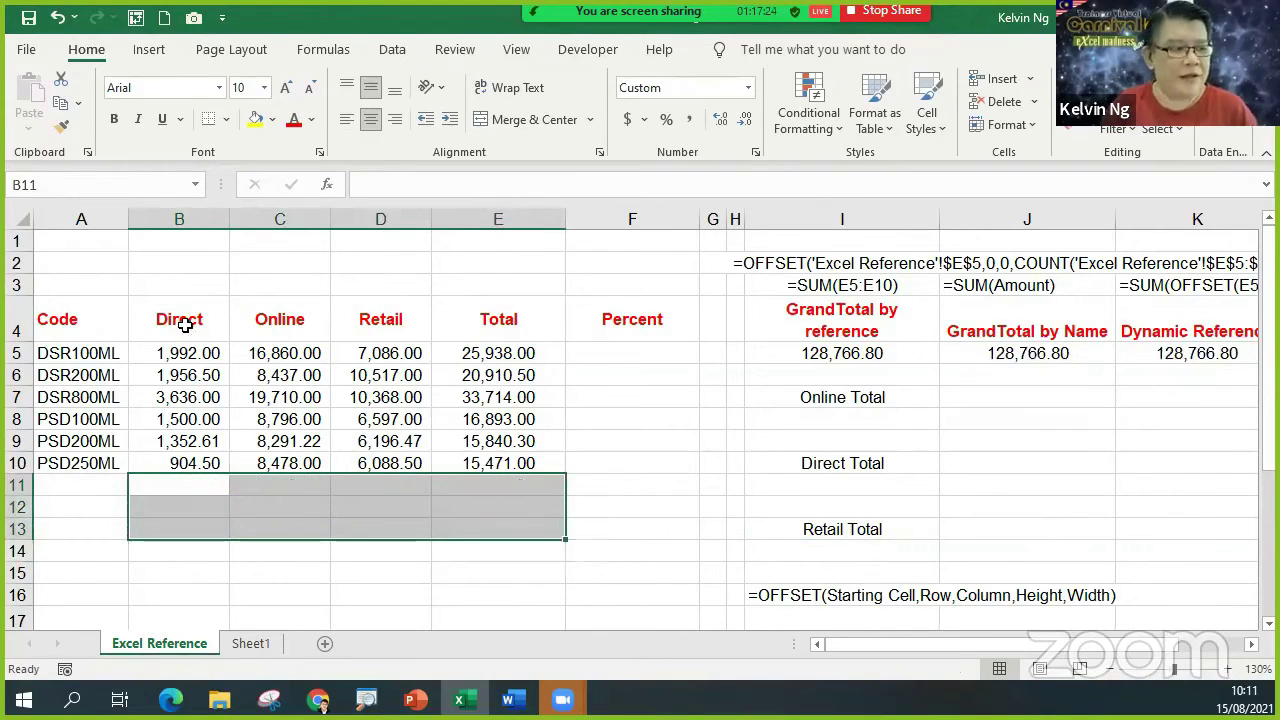
{"action": "left_click_drag", "start_coordinate": [201, 354], "coordinate": [190, 463]}
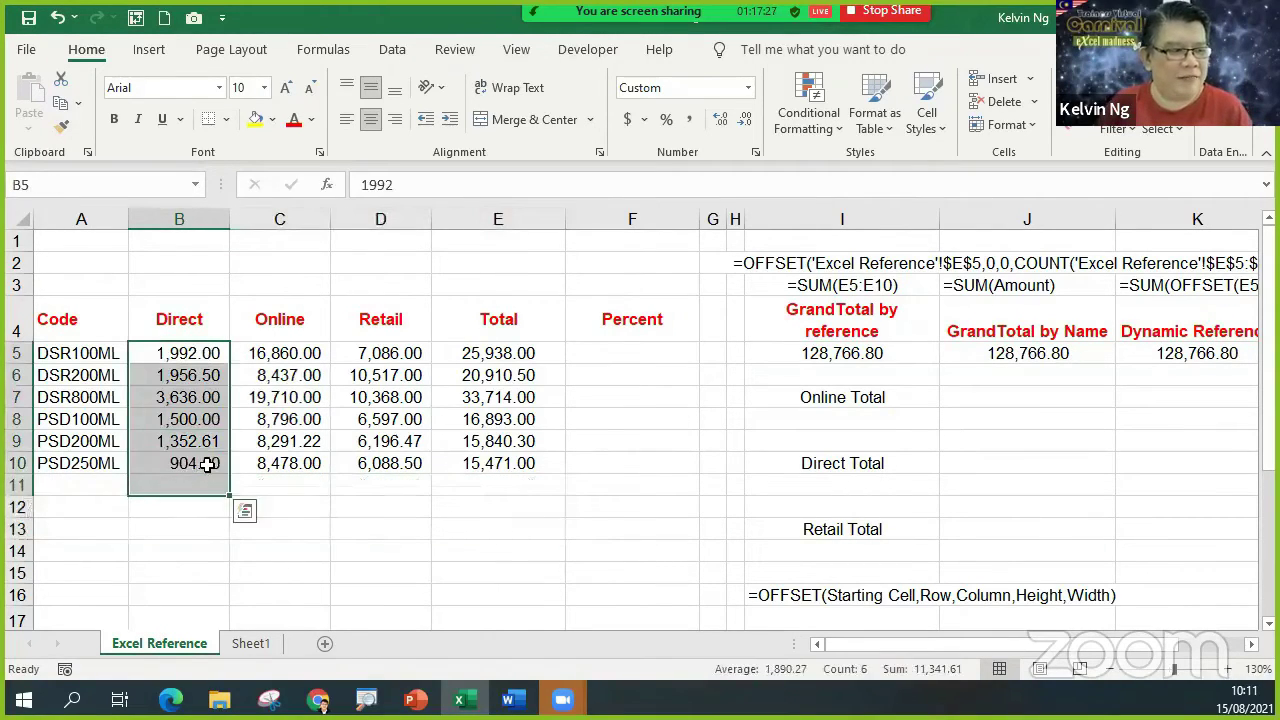
{"action": "left_click_drag", "start_coordinate": [290, 354], "coordinate": [285, 460]}
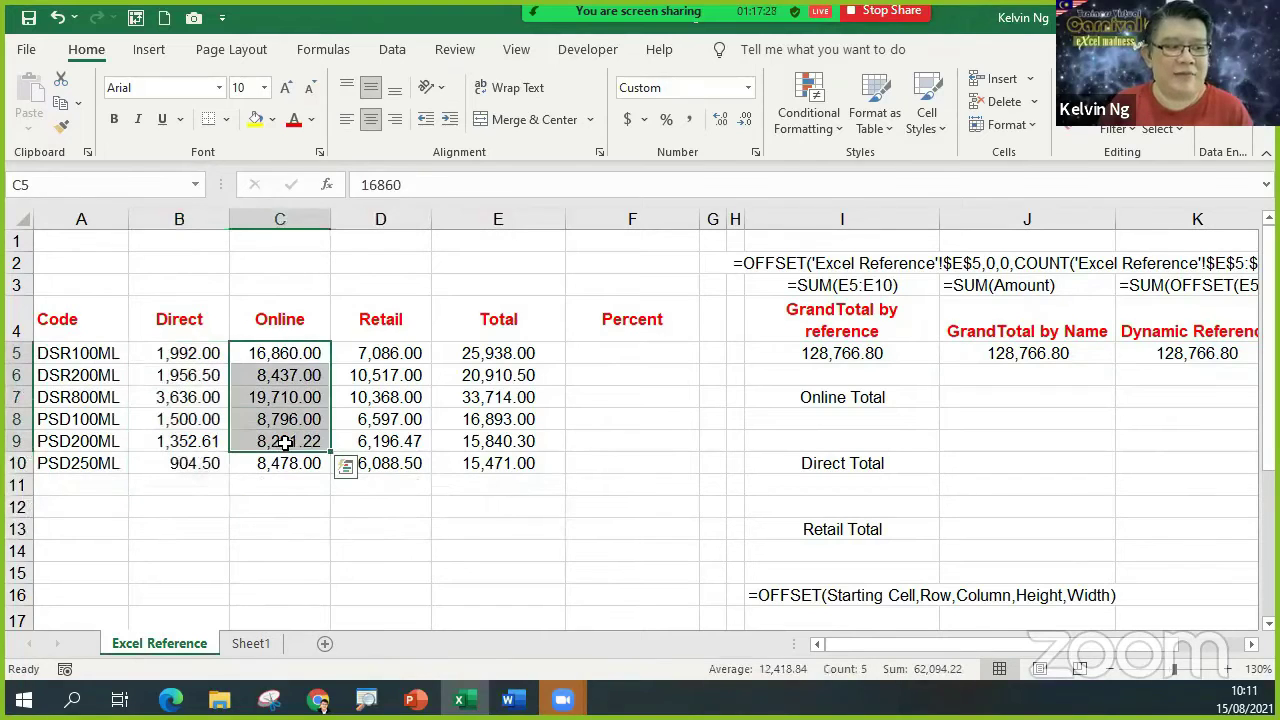
{"action": "left_click_drag", "start_coordinate": [375, 353], "coordinate": [377, 450]}
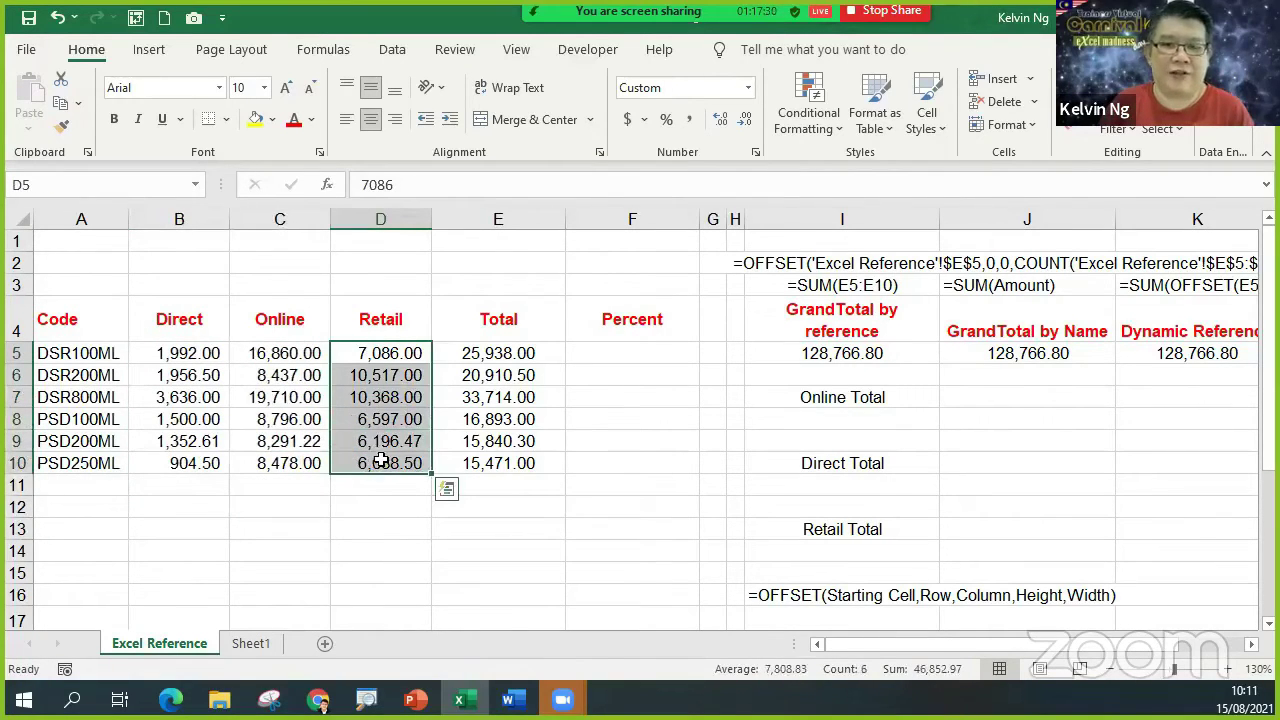
{"action": "left_click", "coordinate": [173, 325]}
{"action": "left_click_drag", "start_coordinate": [173, 325], "coordinate": [402, 465]}
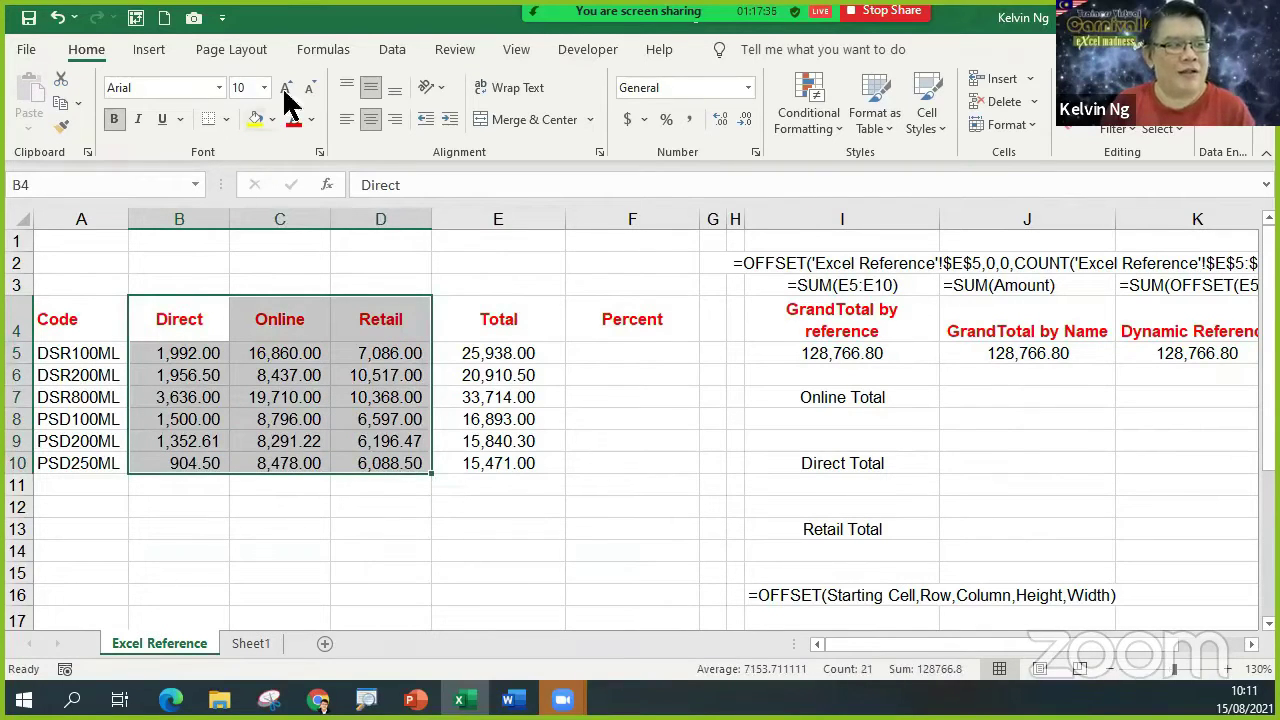
Create range names from the top row of B4:D10 using Create from Selection.
{"action": "left_click", "coordinate": [322, 52]}
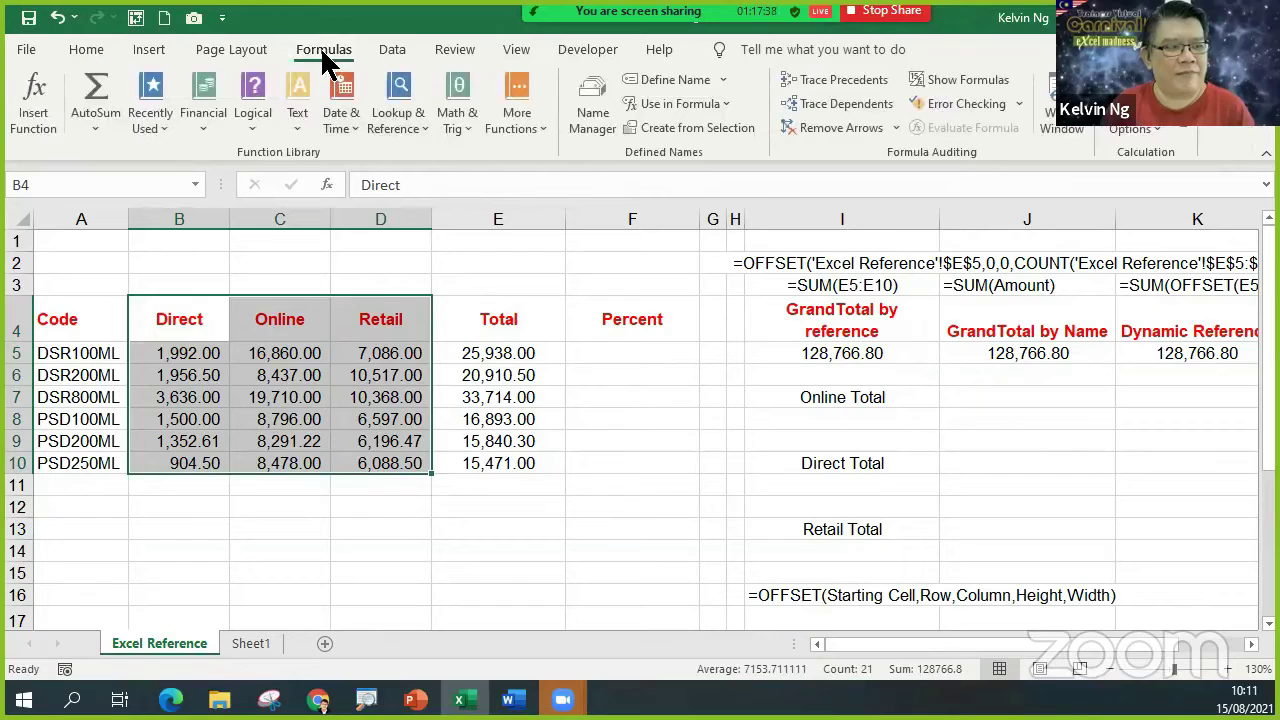
{"action": "left_click", "coordinate": [700, 129]}
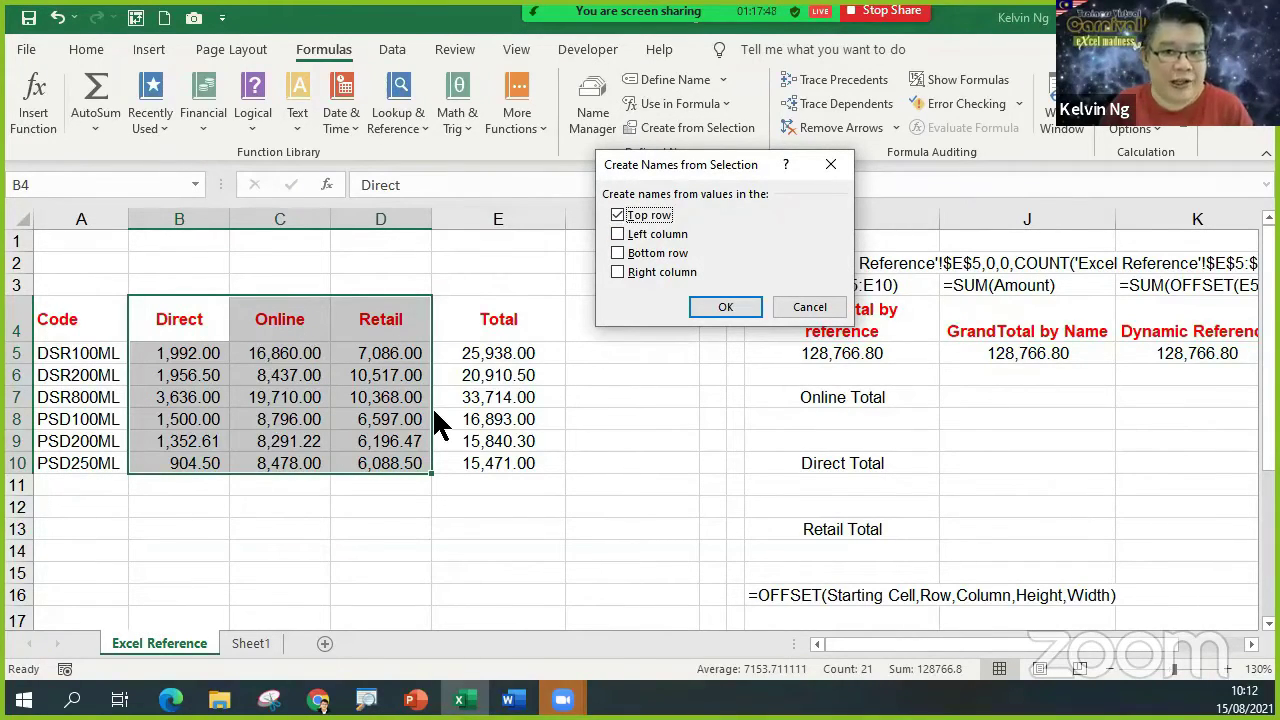
{"action": "left_click", "coordinate": [729, 306]}
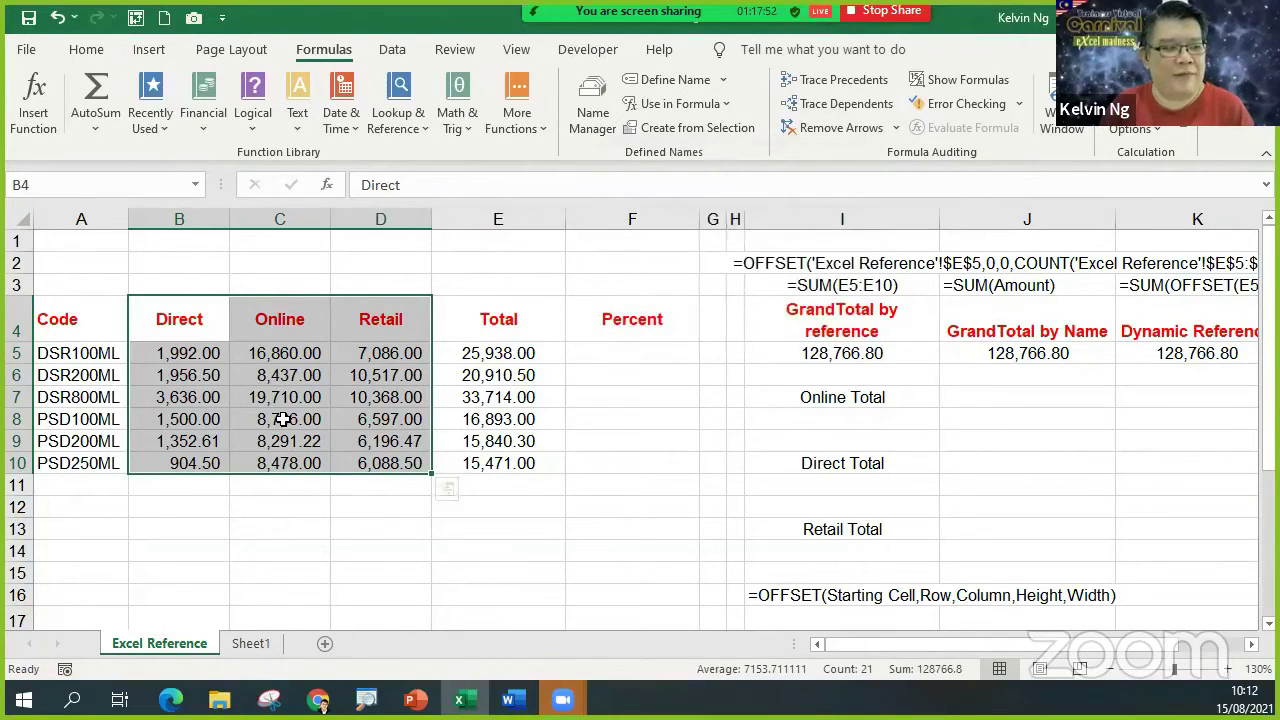
Check the new Online, Direct and Retail names by jumping to each from the Name Box.
{"action": "left_click", "coordinate": [195, 185]}
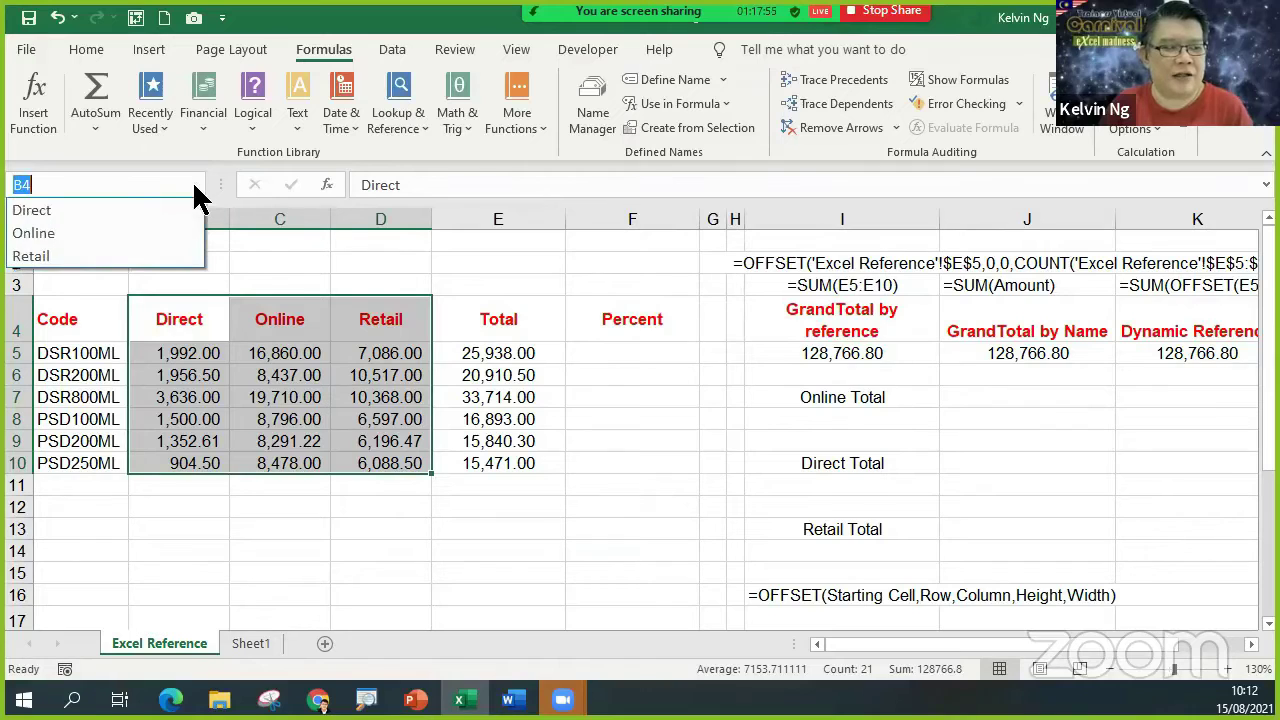
{"action": "left_click", "coordinate": [142, 240]}
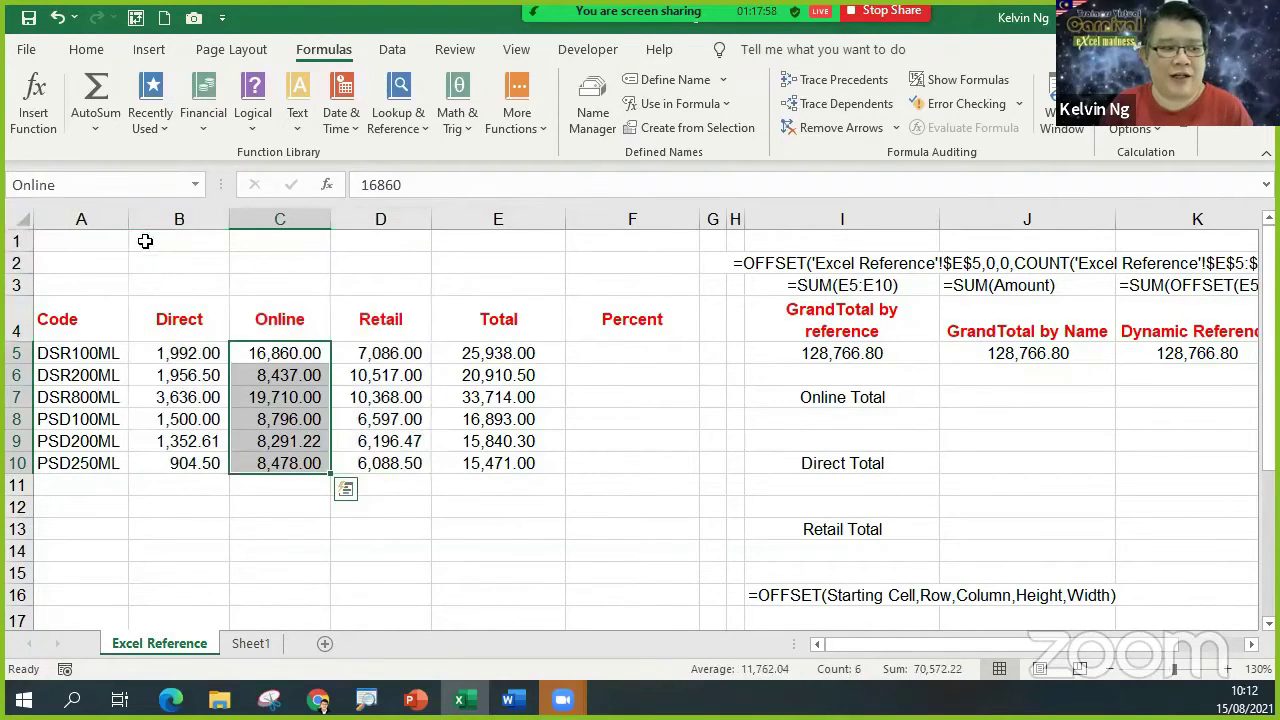
{"action": "left_click", "coordinate": [195, 185]}
{"action": "left_click", "coordinate": [175, 208]}
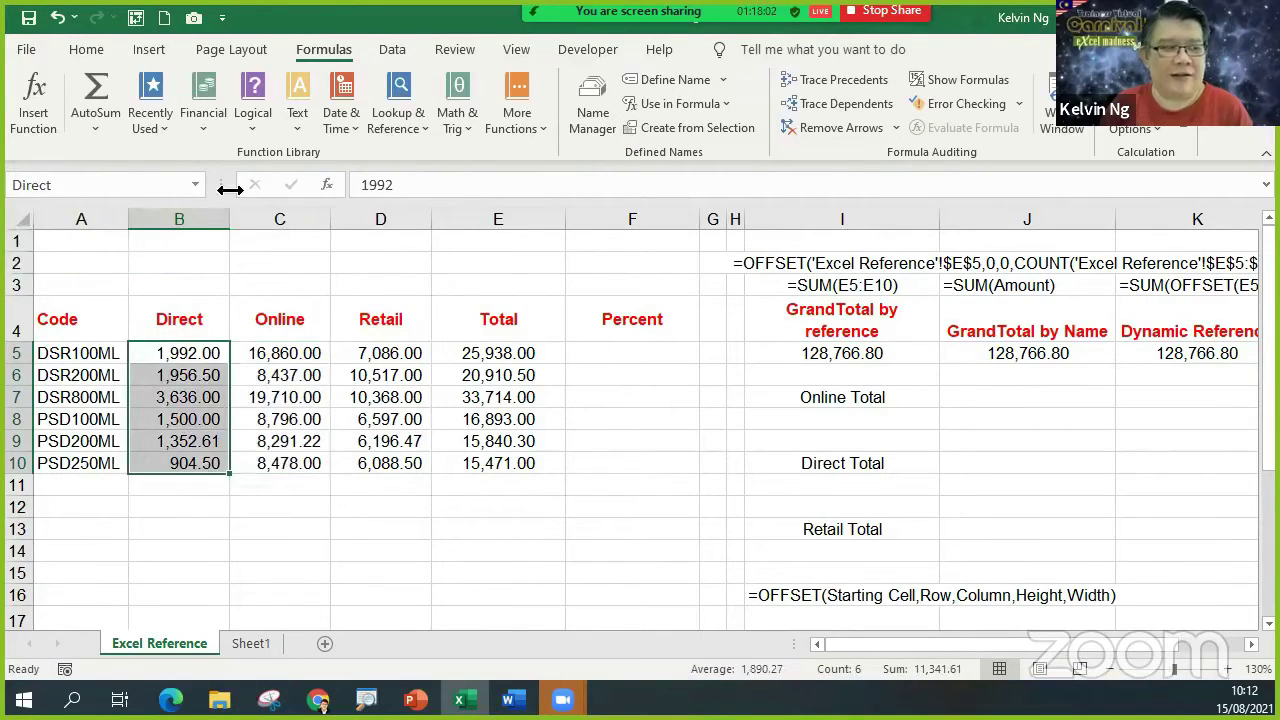
{"action": "left_click", "coordinate": [196, 188]}
{"action": "left_click", "coordinate": [166, 256]}
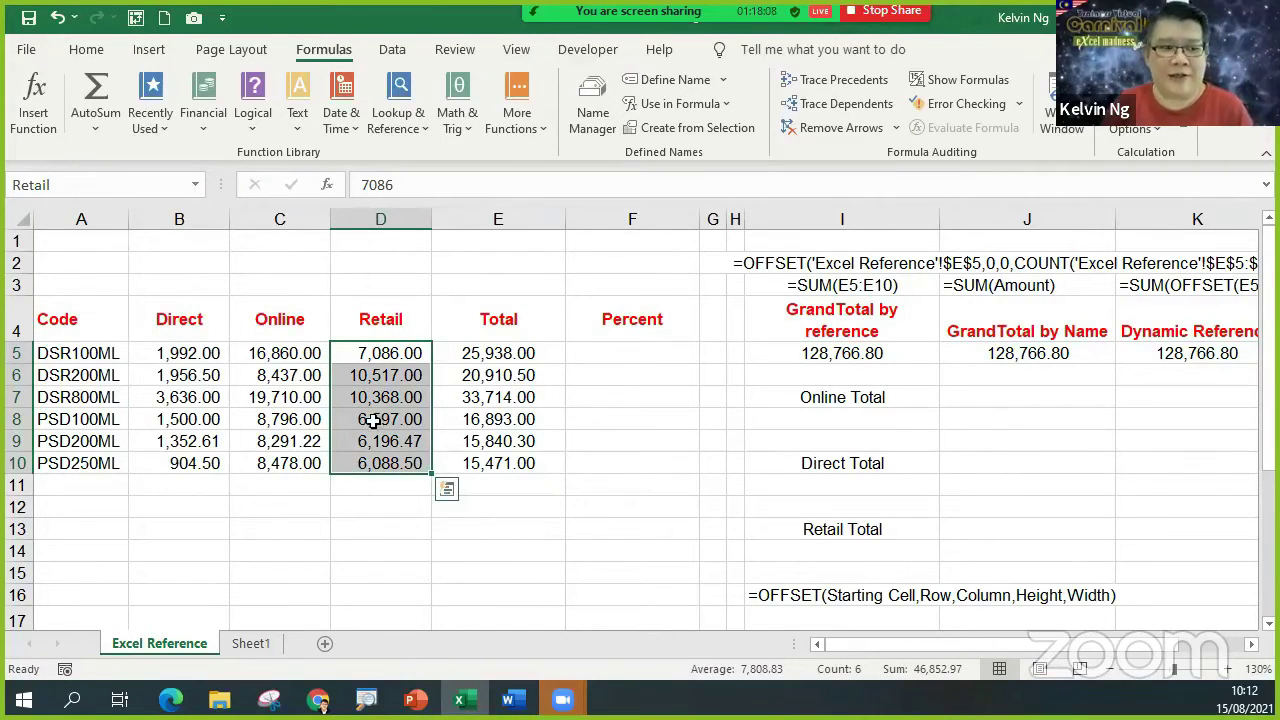
{"action": "left_click", "coordinate": [495, 438]}
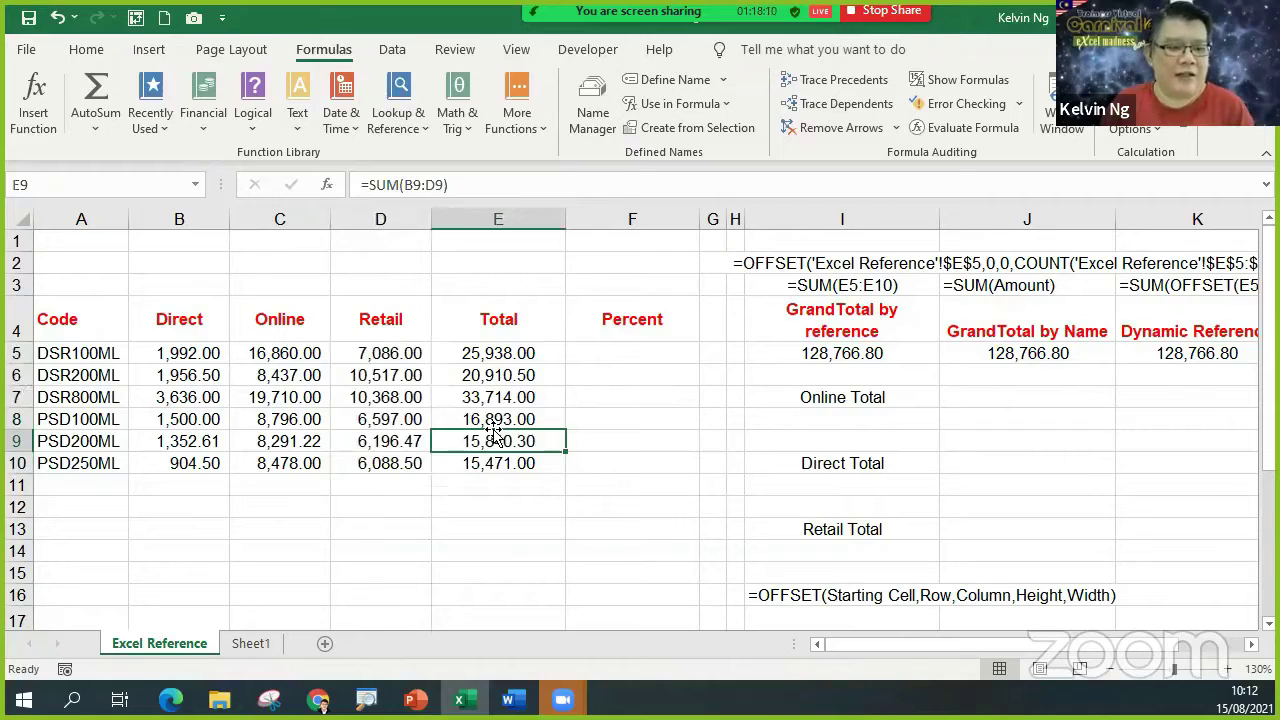
Enter =SUM(Online), =SUM(B5:B10) in I11 and =SUM(Retail) in I14: 70,572.22, 11,341.61, 46,852.97.
{"action": "left_click", "coordinate": [897, 423]}
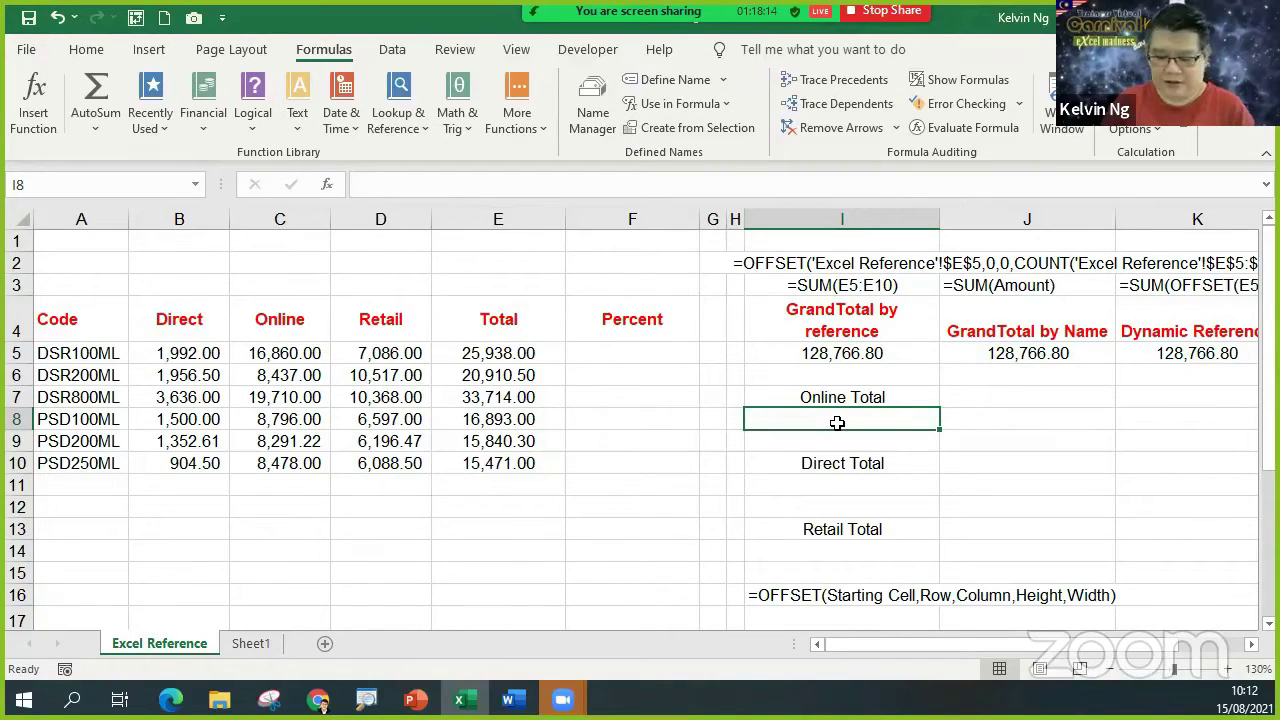
{"action": "type", "text": "=SUM"}
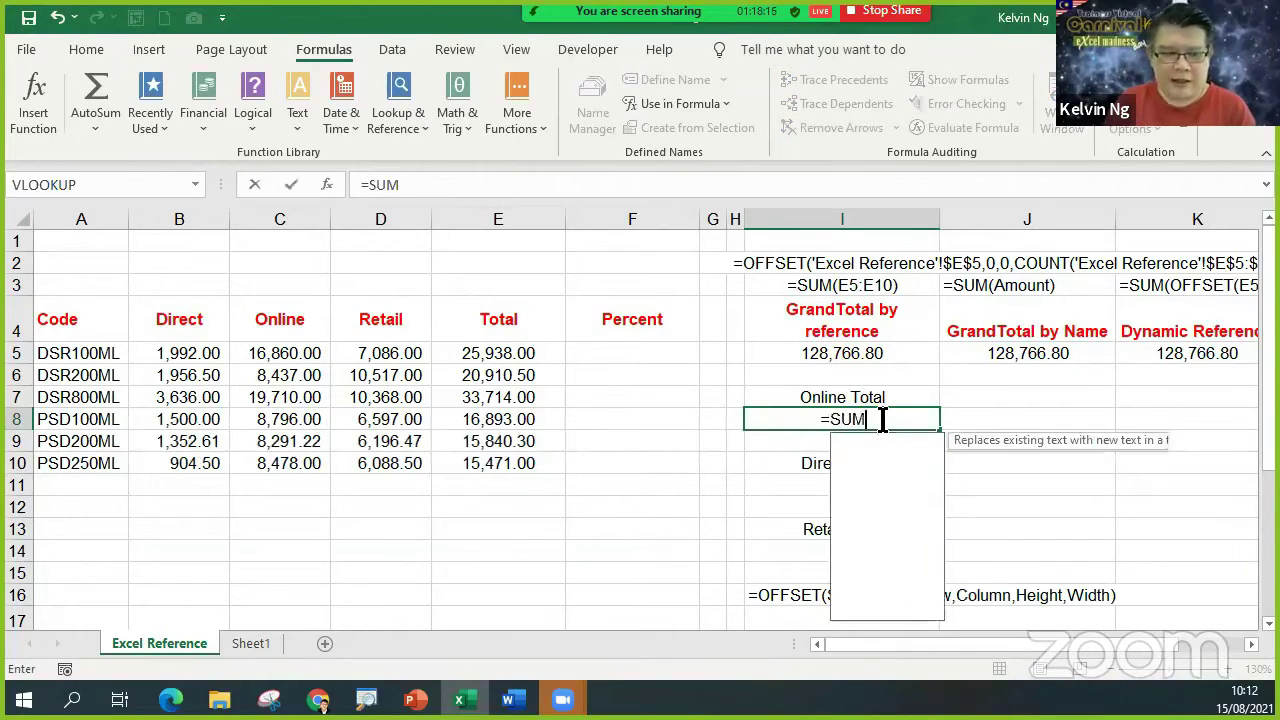
{"action": "type", "text": "(Online"}
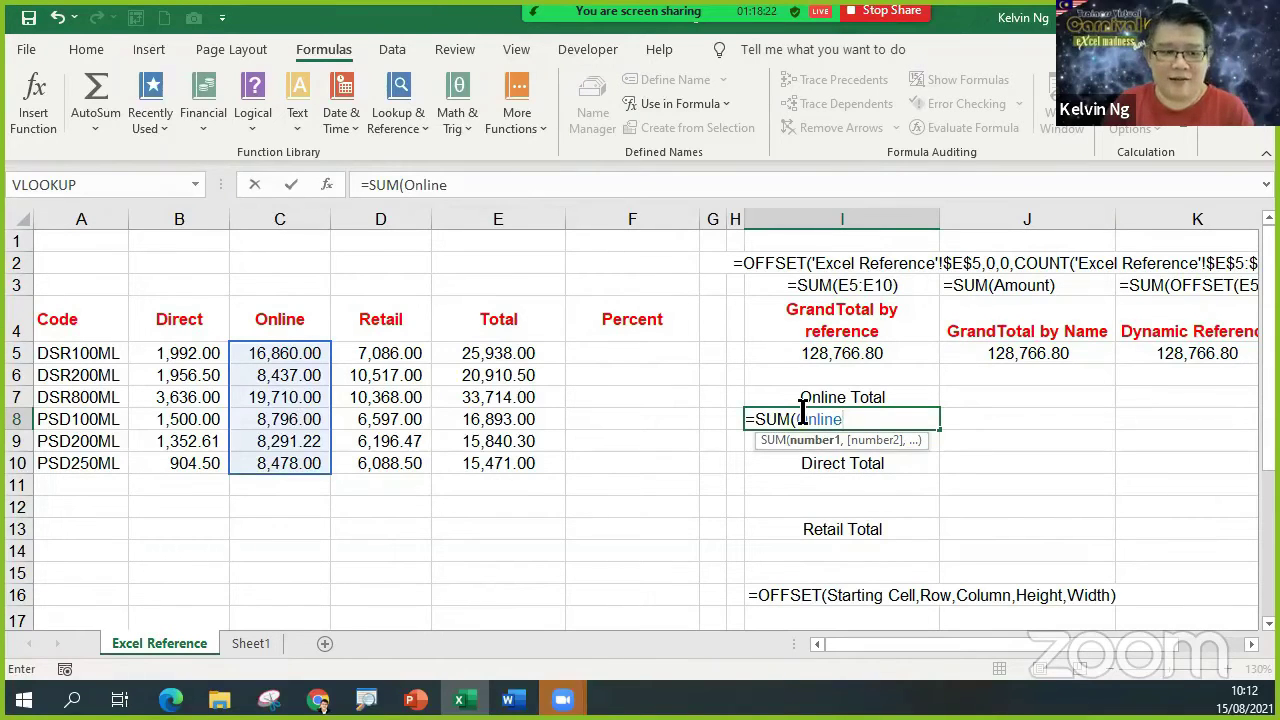
{"action": "key", "text": "Return"}
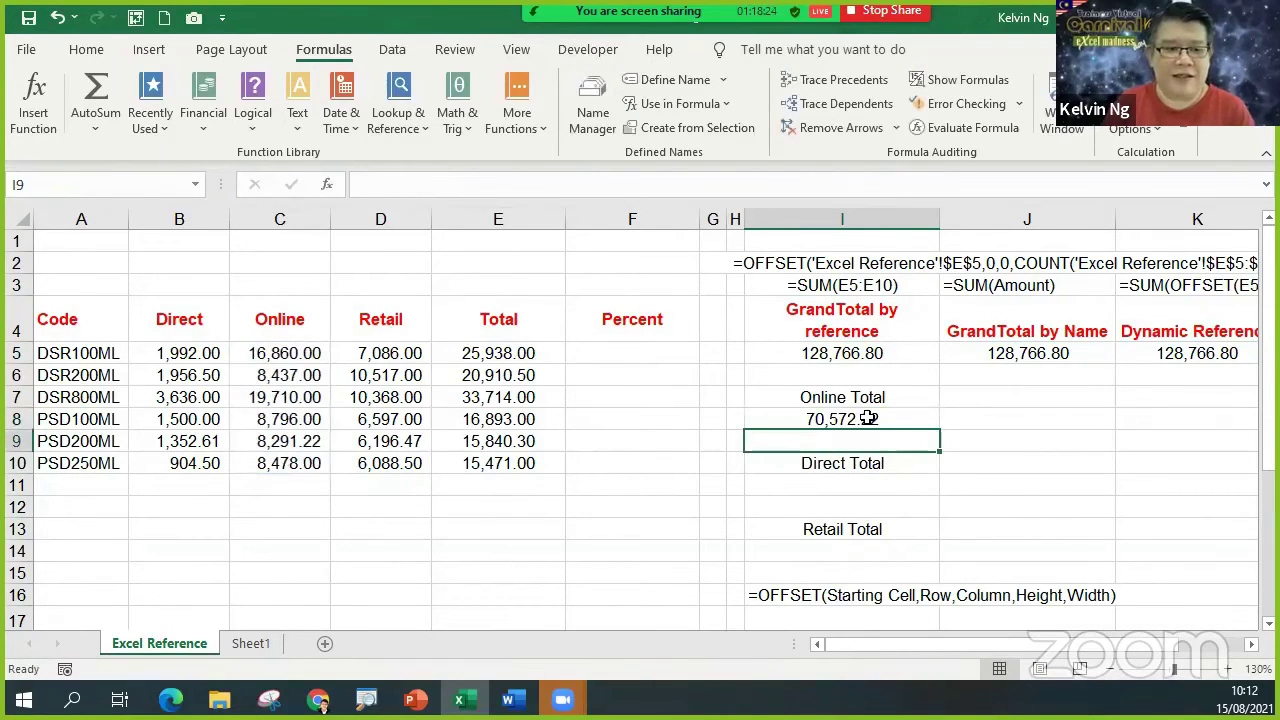
{"action": "left_click", "coordinate": [869, 481]}
{"action": "type", "text": "="}
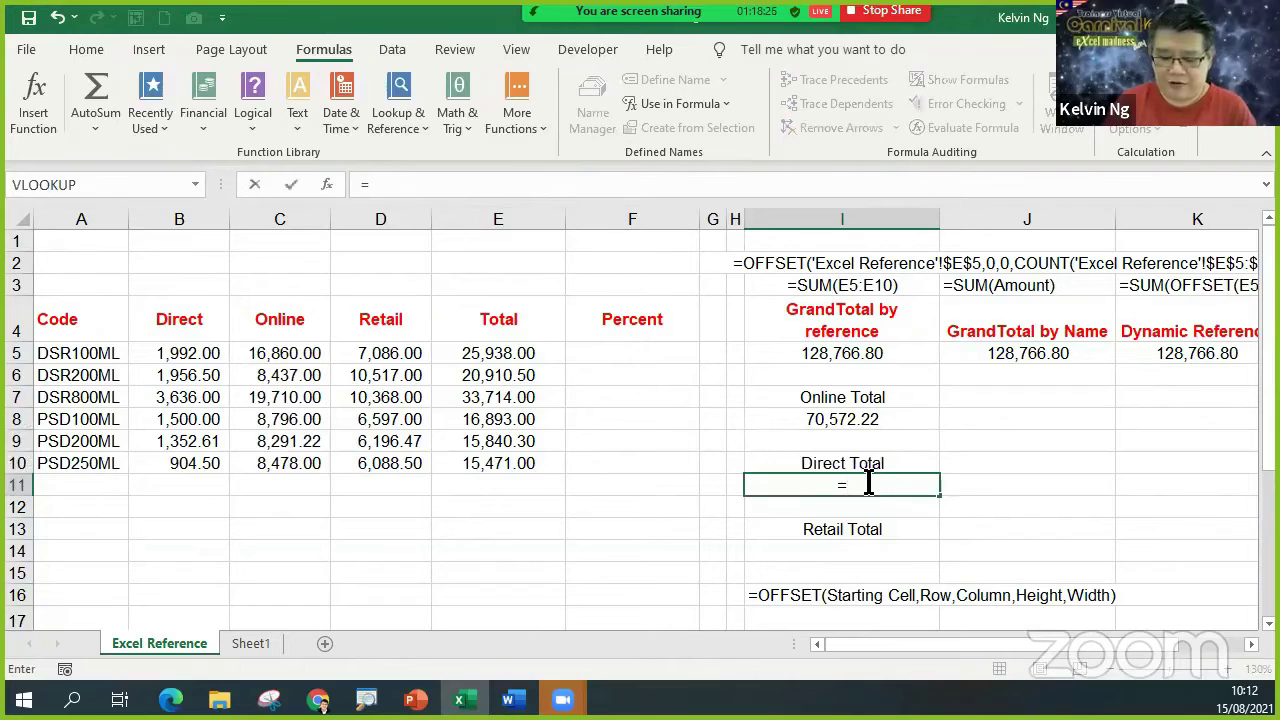
{"action": "type", "text": "SUM("}
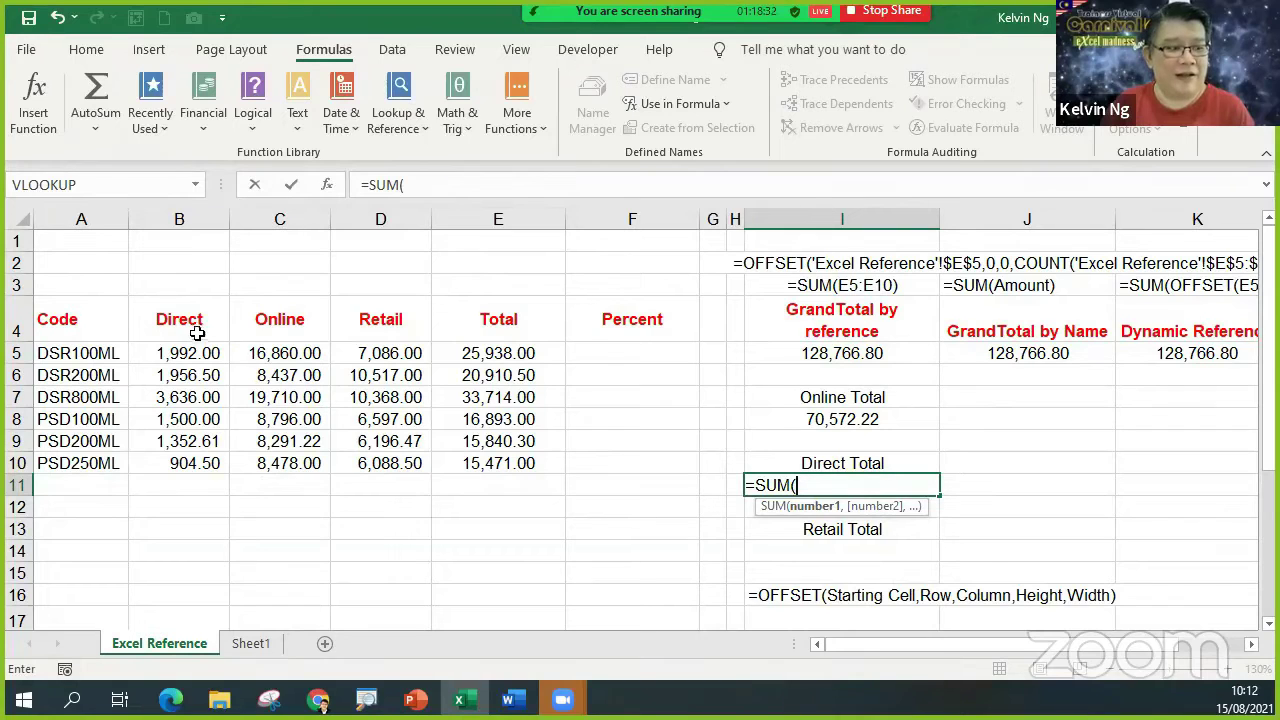
{"action": "left_click_drag", "start_coordinate": [195, 354], "coordinate": [193, 467]}
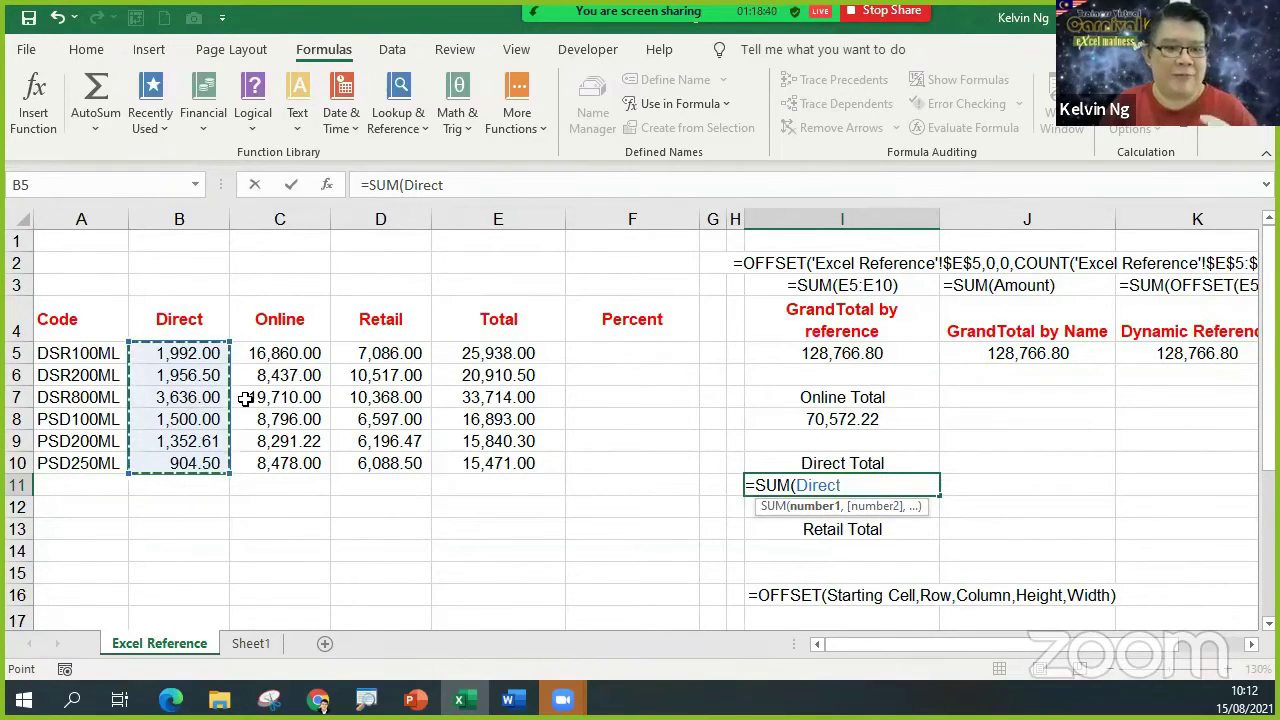
{"action": "type", "text": ")"}
{"action": "key", "text": "Return"}
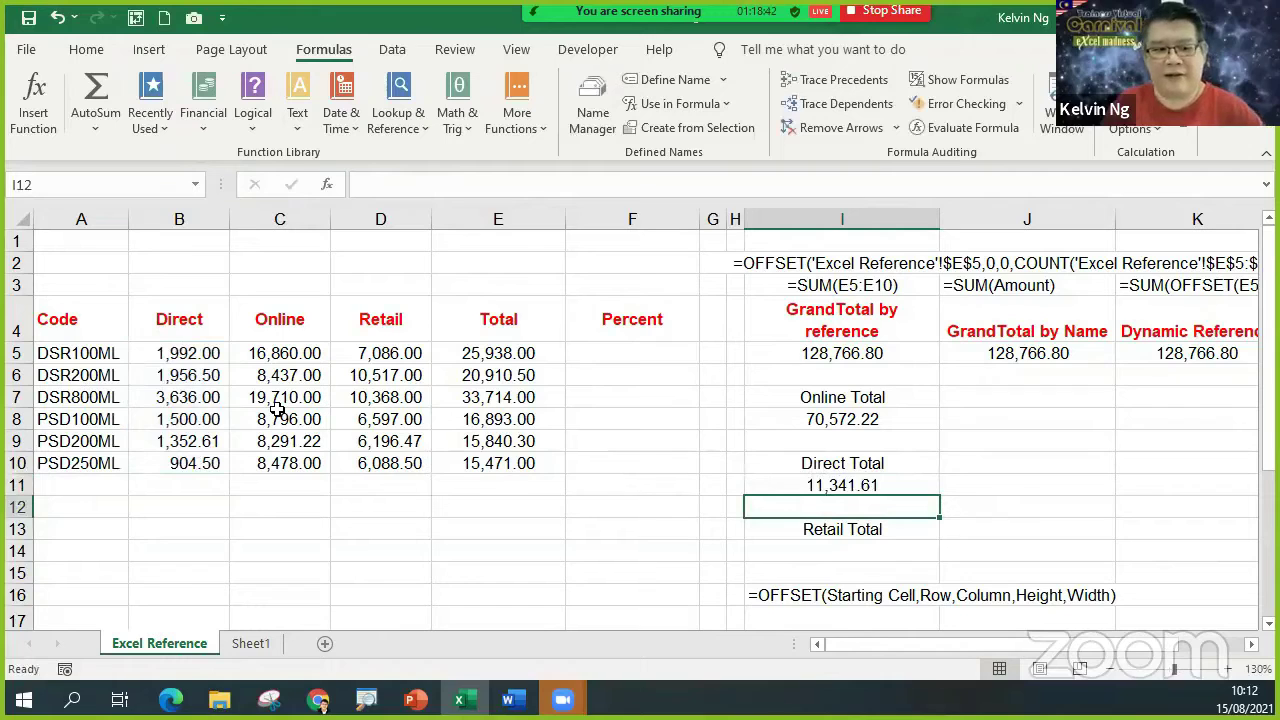
{"action": "left_click", "coordinate": [837, 561]}
{"action": "type", "text": "="}
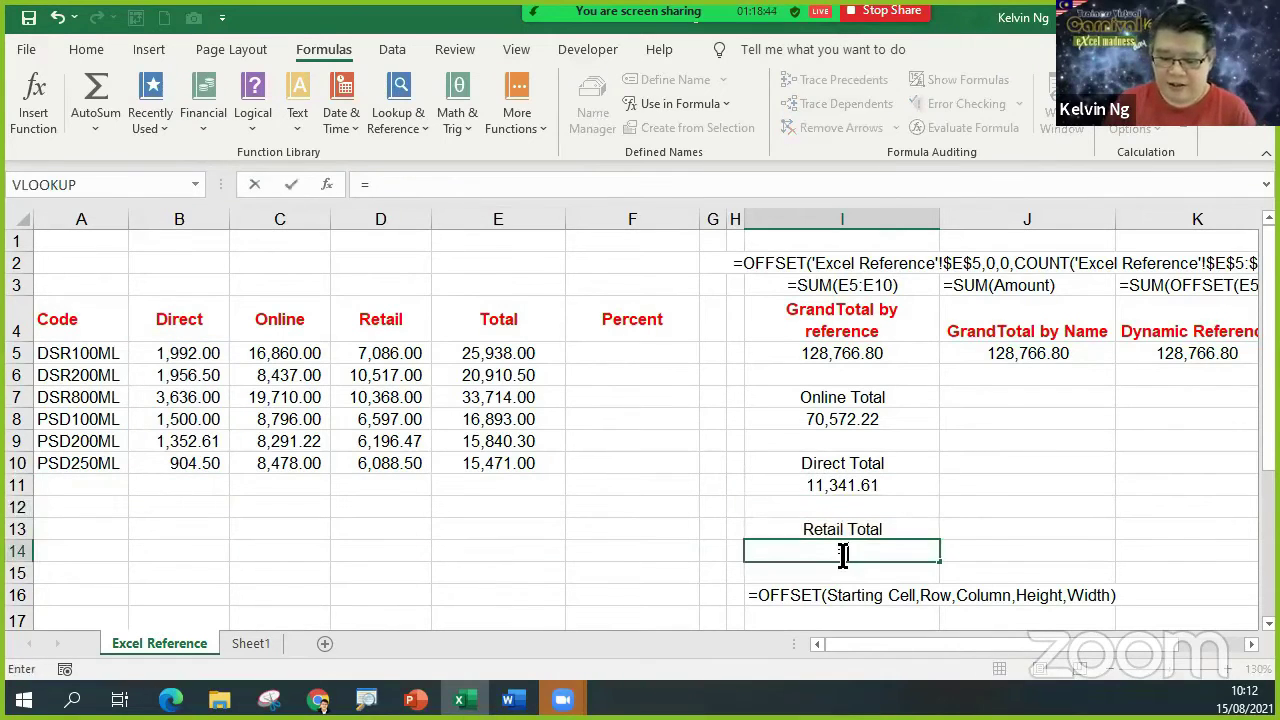
{"action": "type", "text": "SUM("}
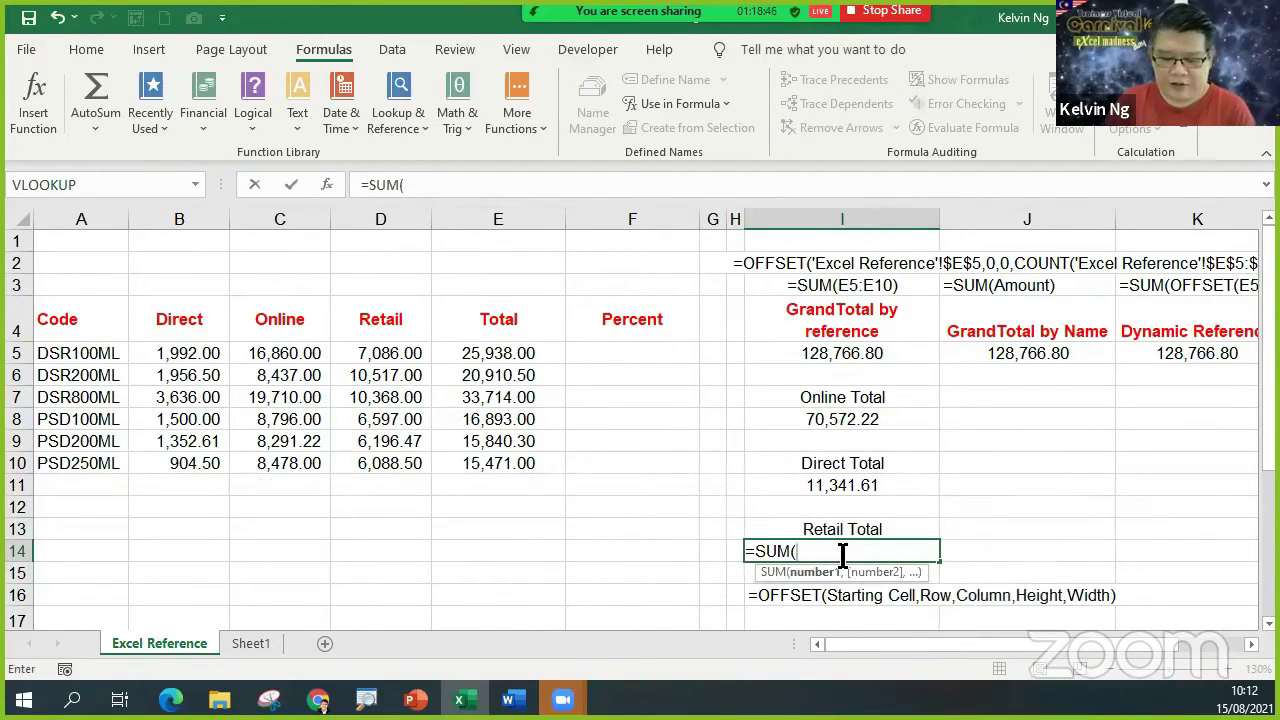
{"action": "type", "text": "Retail"}
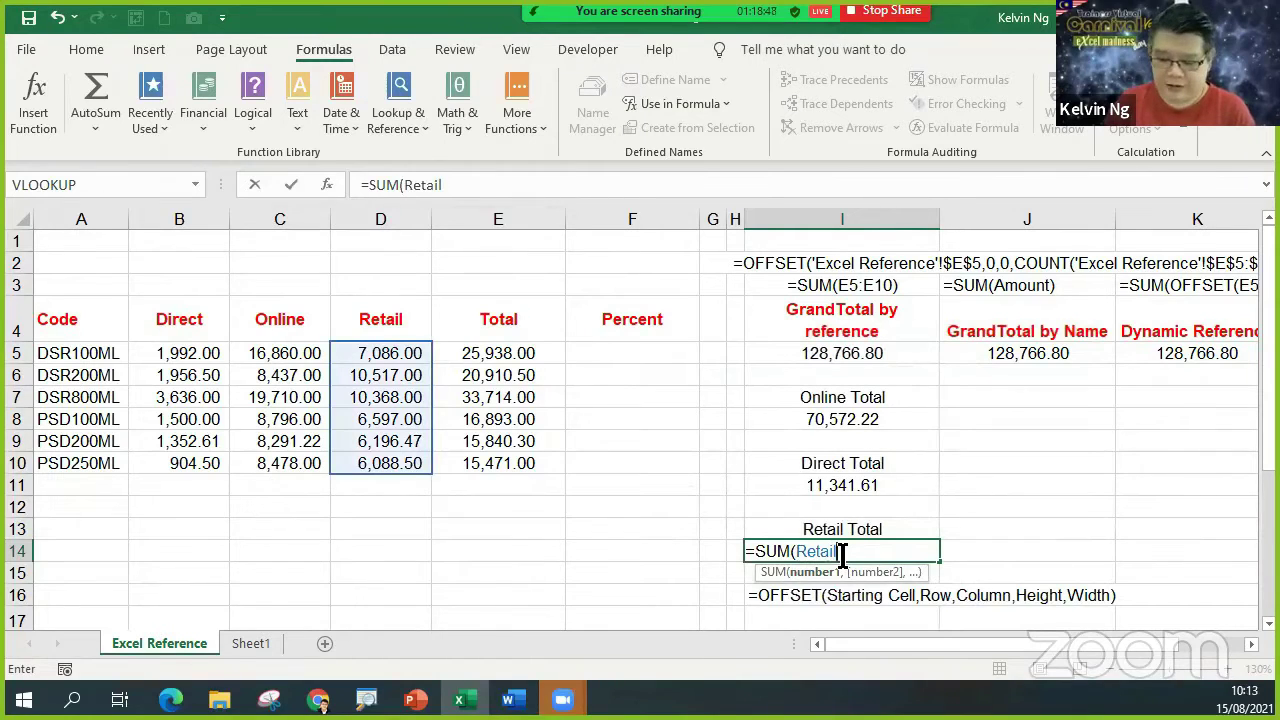
{"action": "key", "text": "Return"}
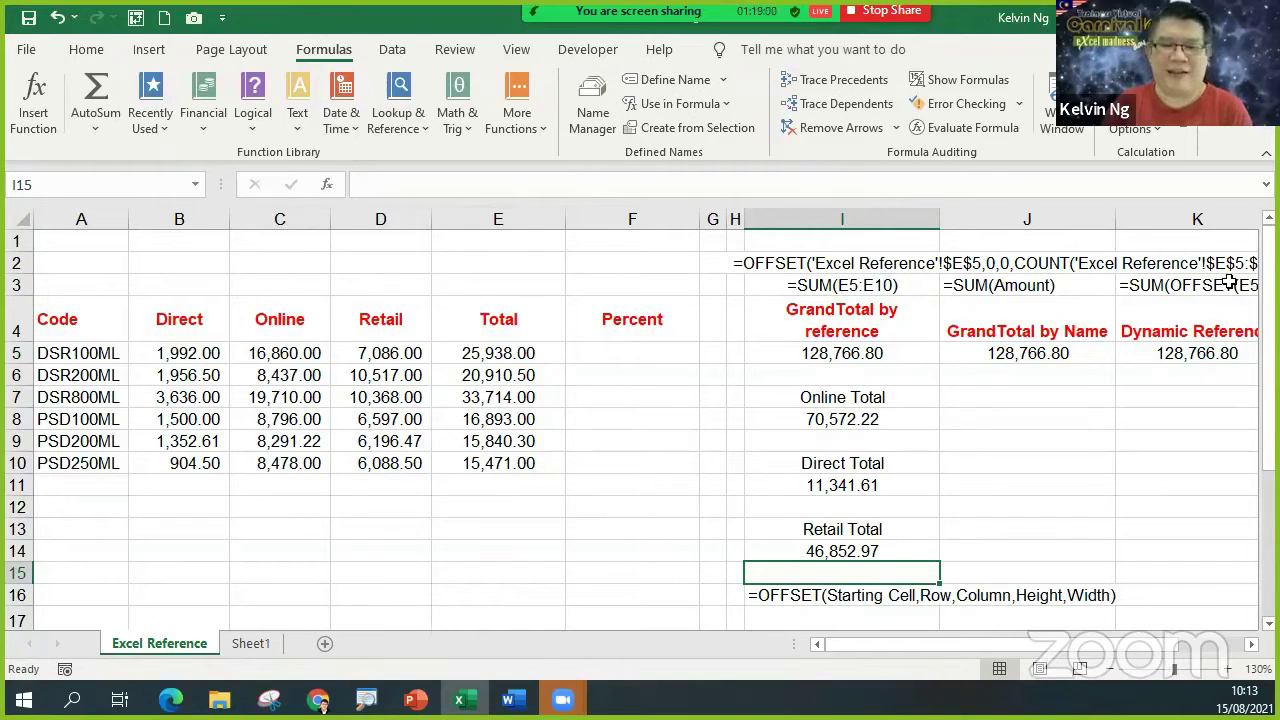
{"action": "left_click", "coordinate": [875, 425]}
Start a table from the sales data with Ctrl+T, proposing $A$4:$F$10 with headers.
{"action": "left_click", "coordinate": [885, 500]}
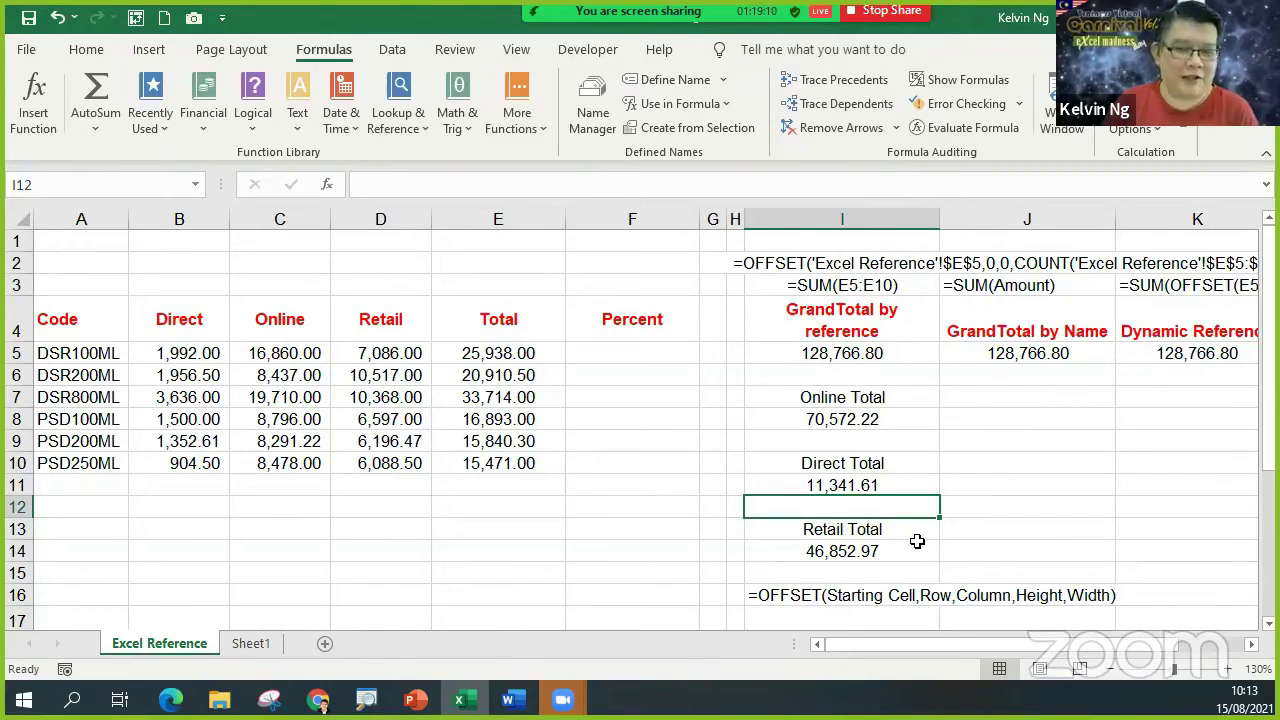
{"action": "left_click", "coordinate": [278, 395]}
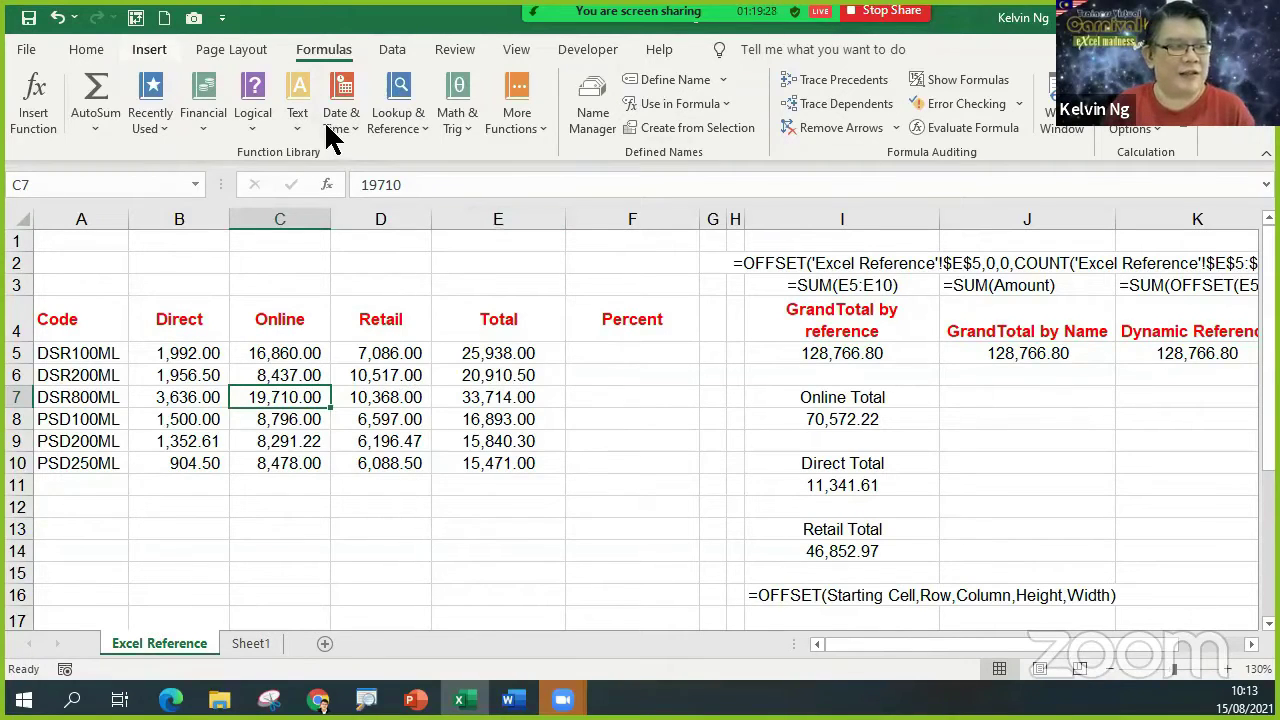
{"action": "left_click", "coordinate": [164, 50]}
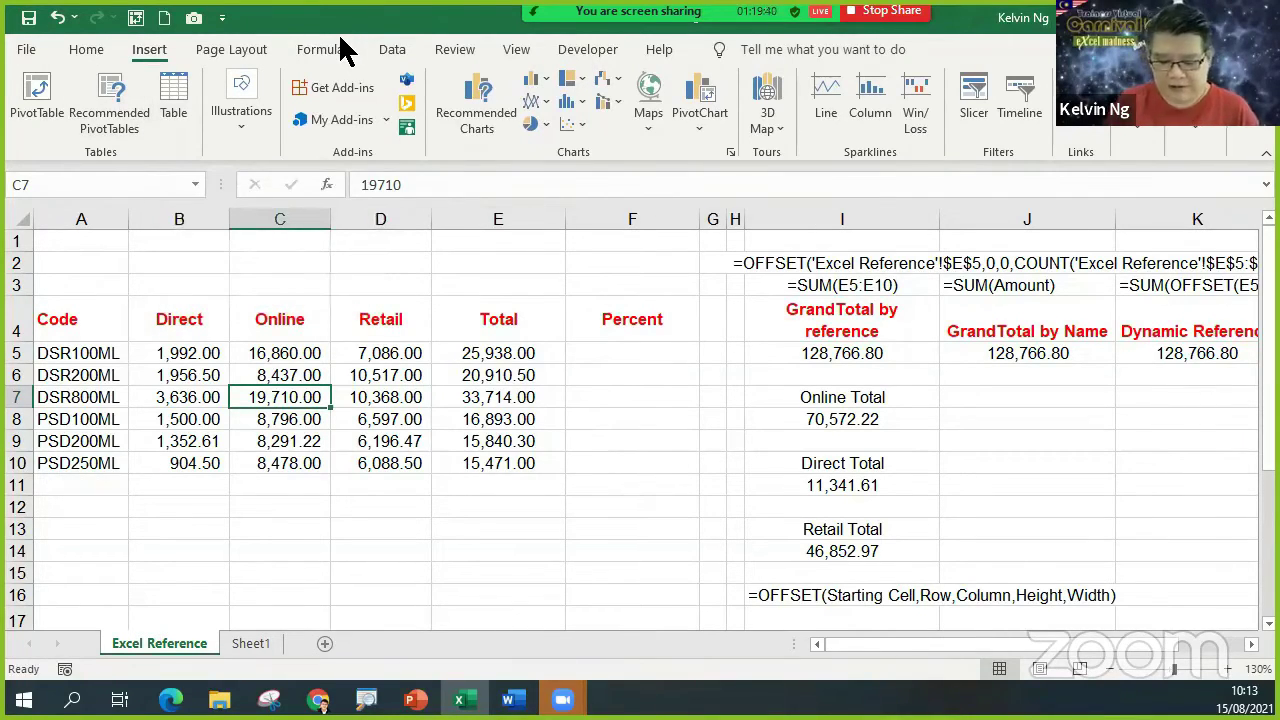
{"action": "key", "text": "ctrl+t"}
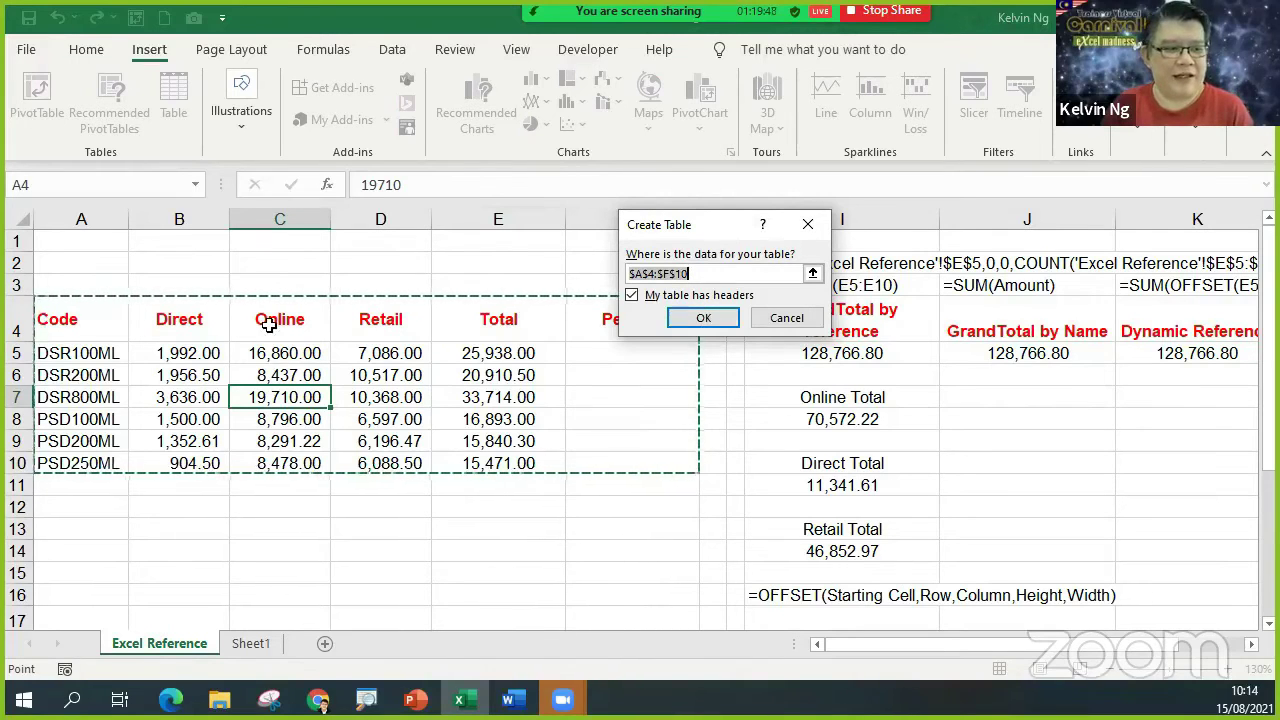
Confirm Table1 from A4:F10, set its style to None and turn off the filter buttons.
{"action": "left_click", "coordinate": [698, 318]}
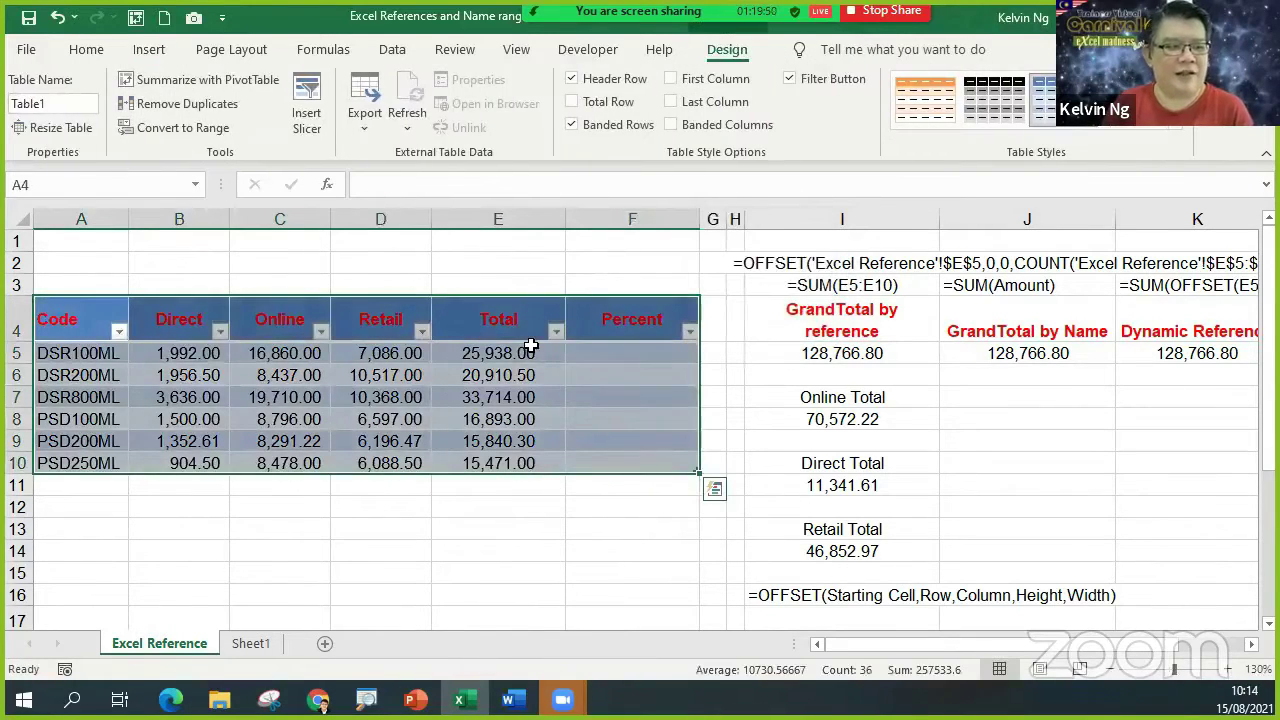
{"action": "left_click", "coordinate": [1174, 118]}
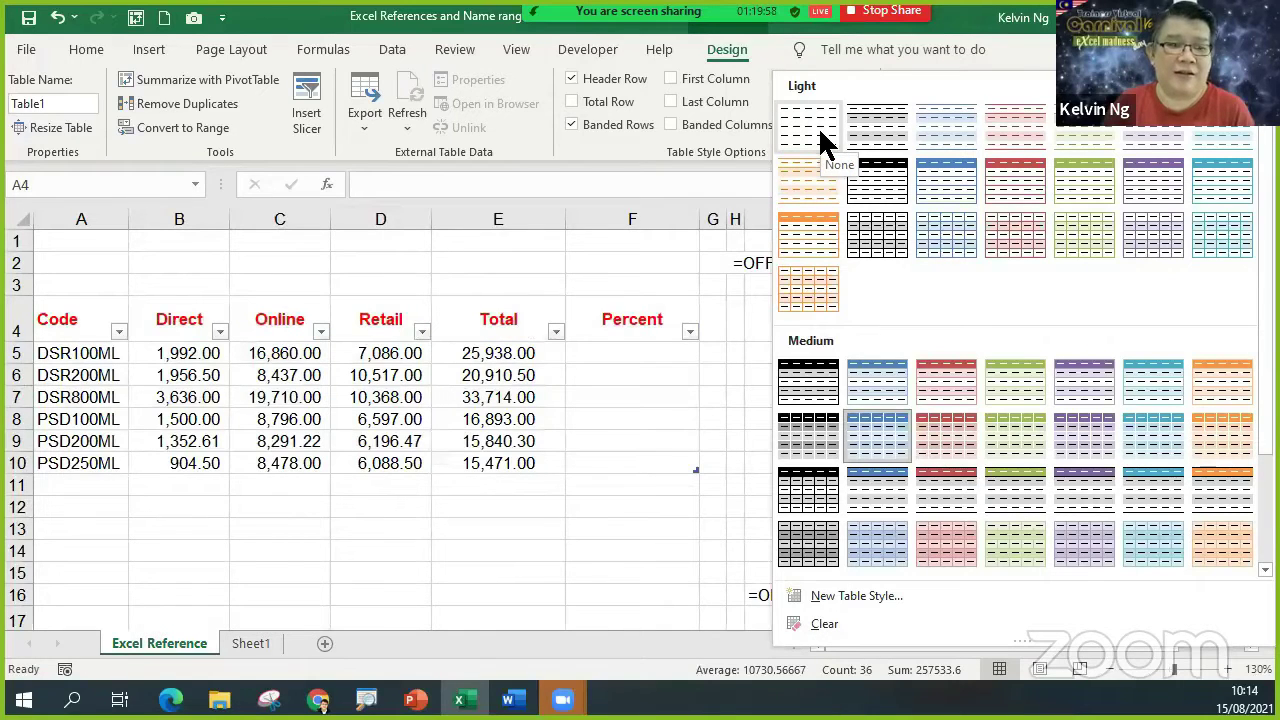
{"action": "left_click", "coordinate": [818, 126]}
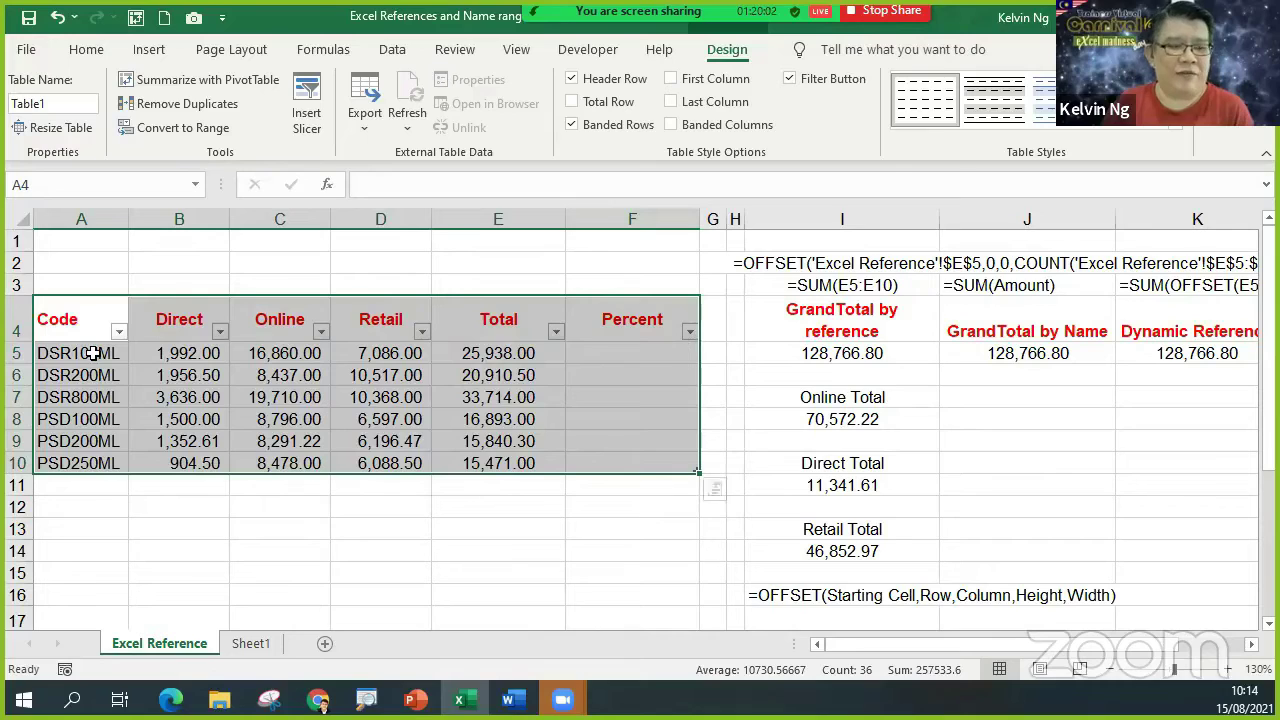
{"action": "left_click", "coordinate": [791, 79]}
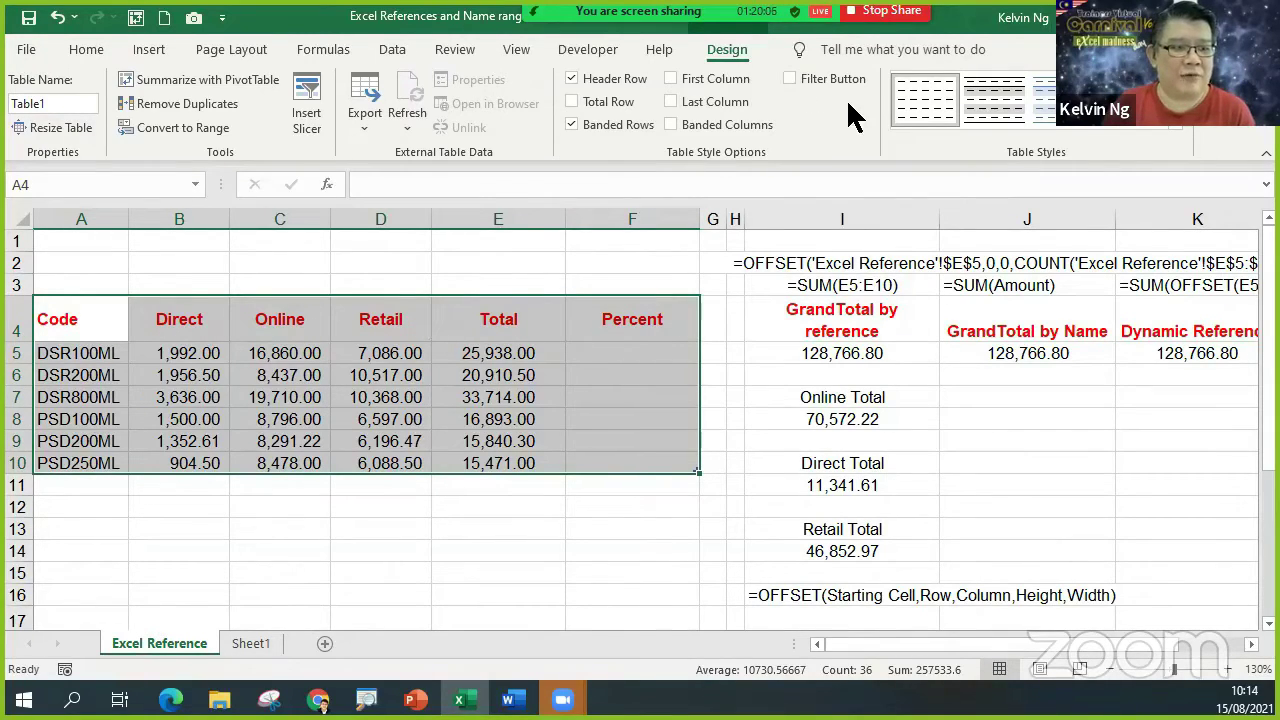
{"action": "left_click", "coordinate": [381, 459]}
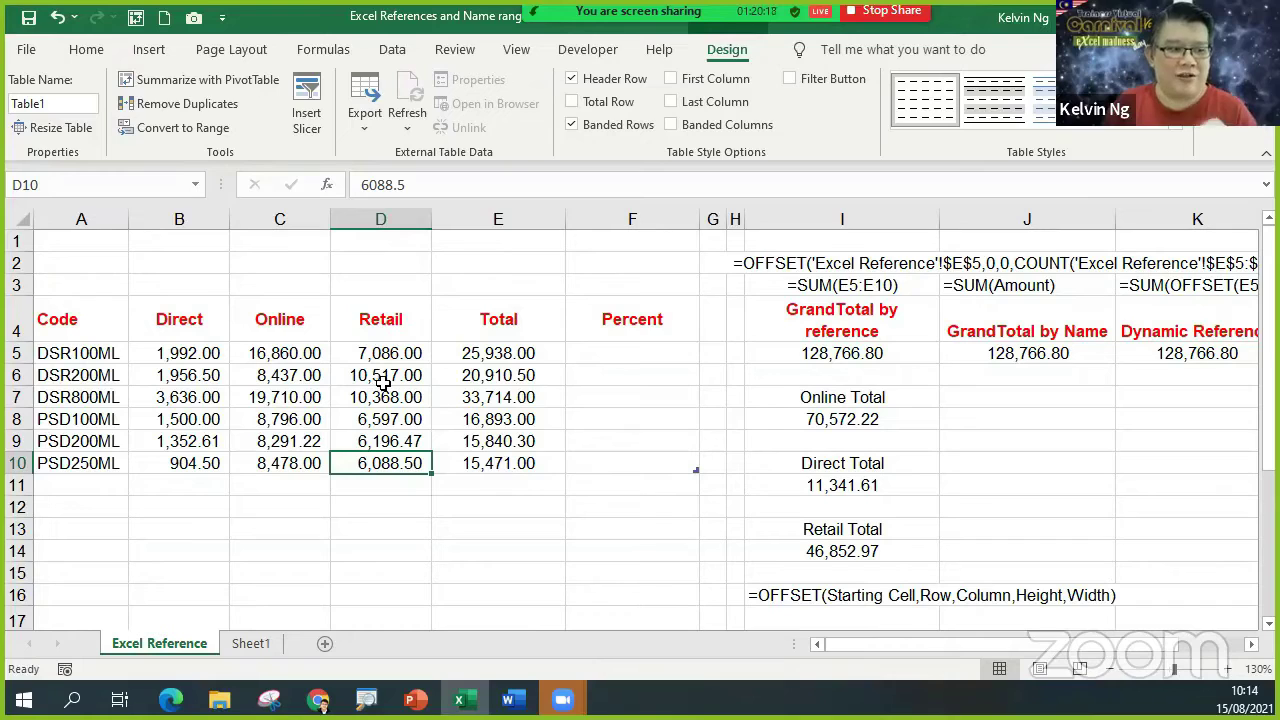
Replace the table name Table1 with SalesData, correcting a mistyped first attempt.
{"action": "left_click", "coordinate": [404, 420]}
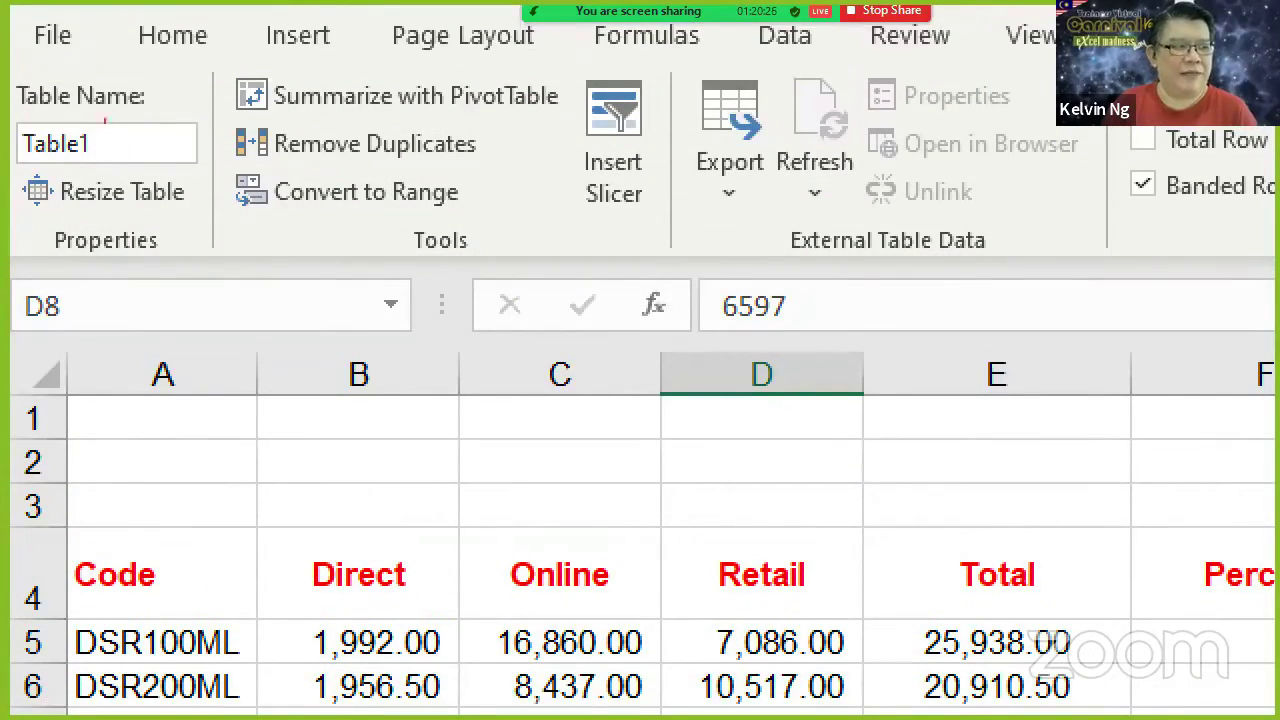
{"action": "left_click_drag", "start_coordinate": [108, 118], "coordinate": [16, 170]}
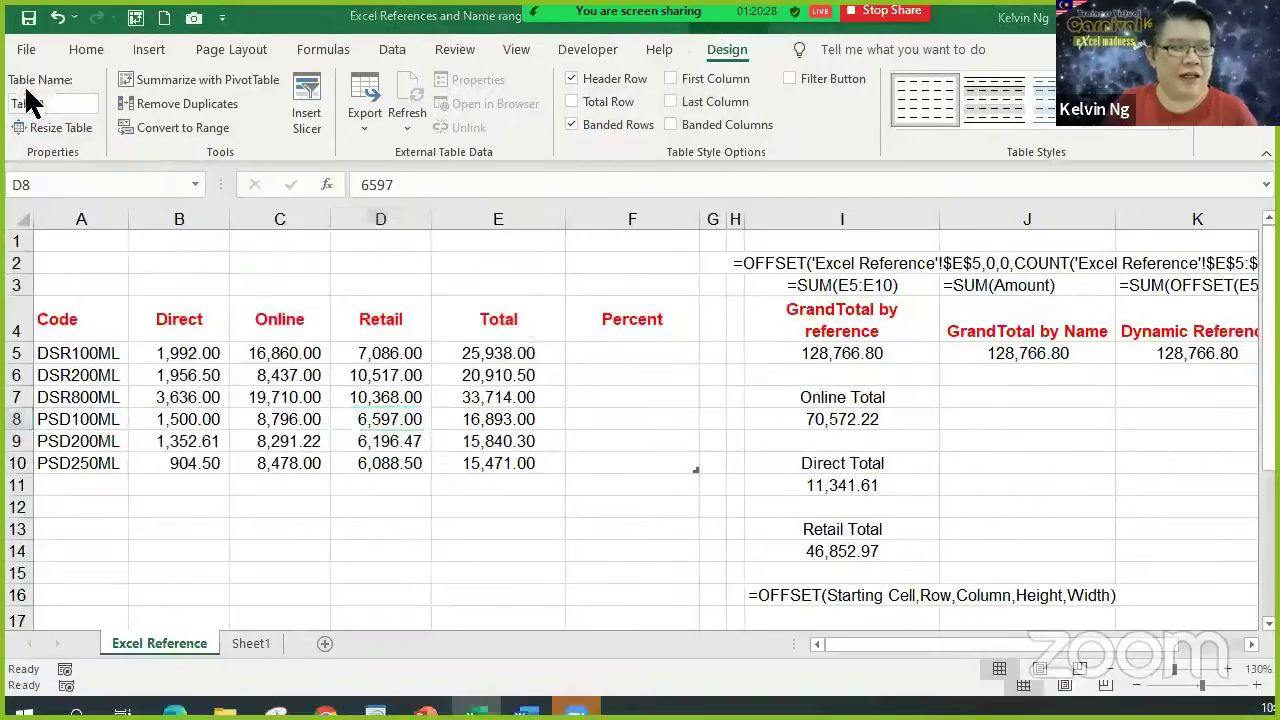
{"action": "left_click", "coordinate": [47, 103]}
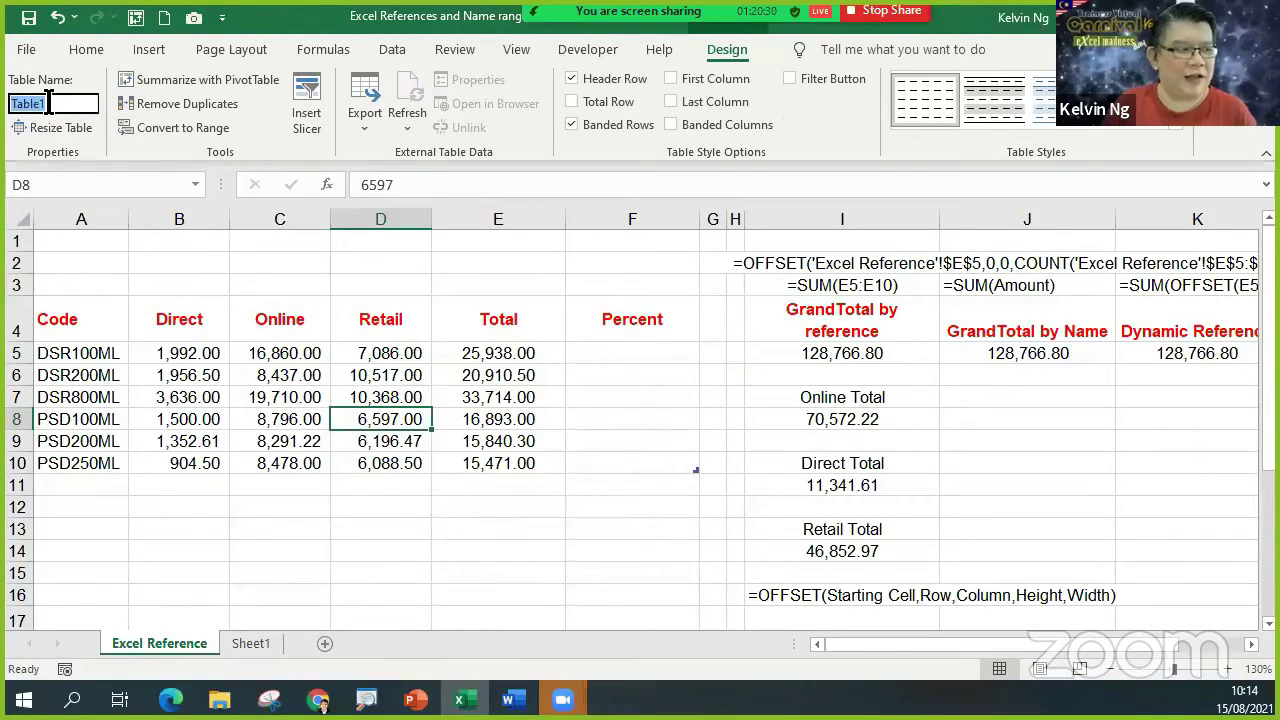
{"action": "type", "text": "sAL"}
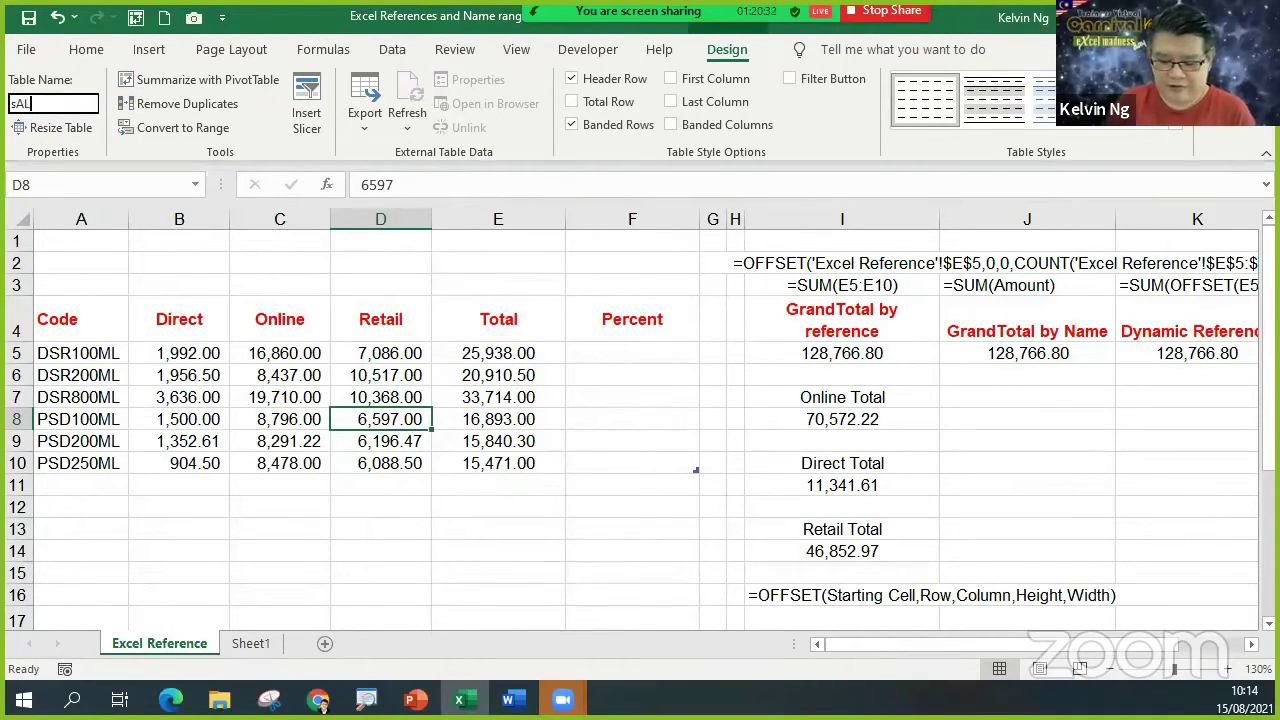
{"action": "type", "text": "ESdATA"}
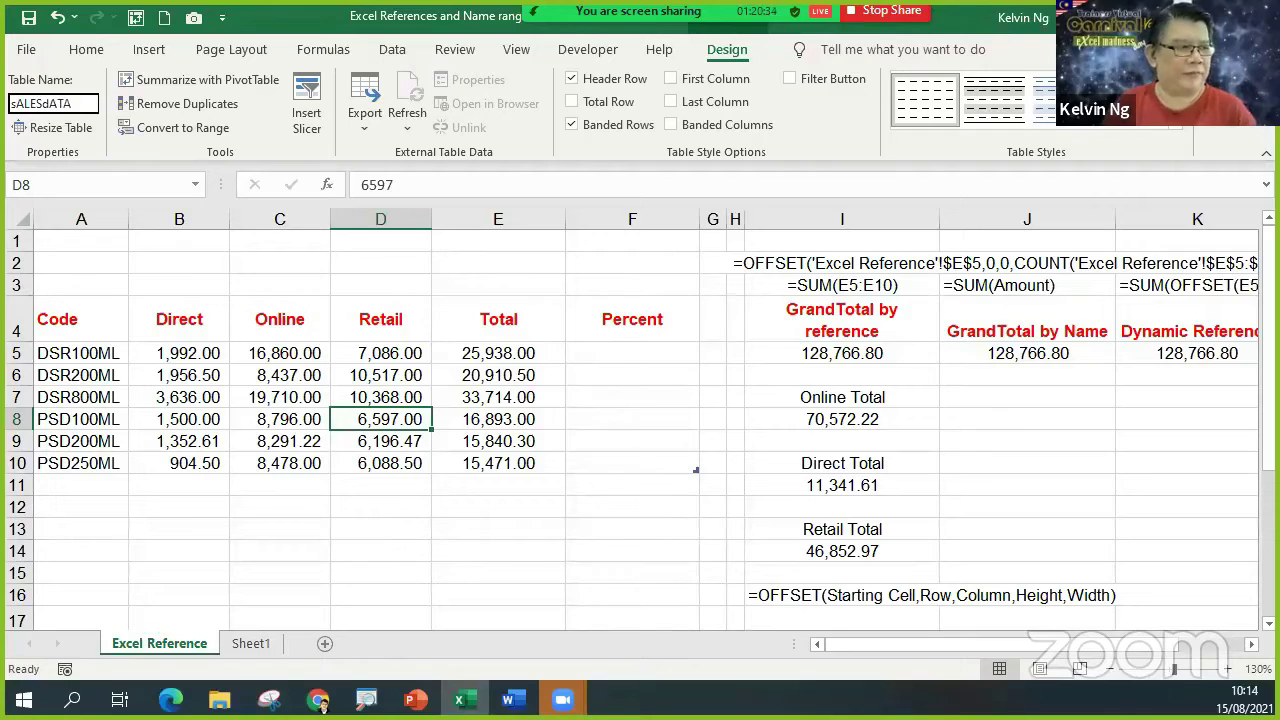
{"action": "type", "text": "\\\\\\"}
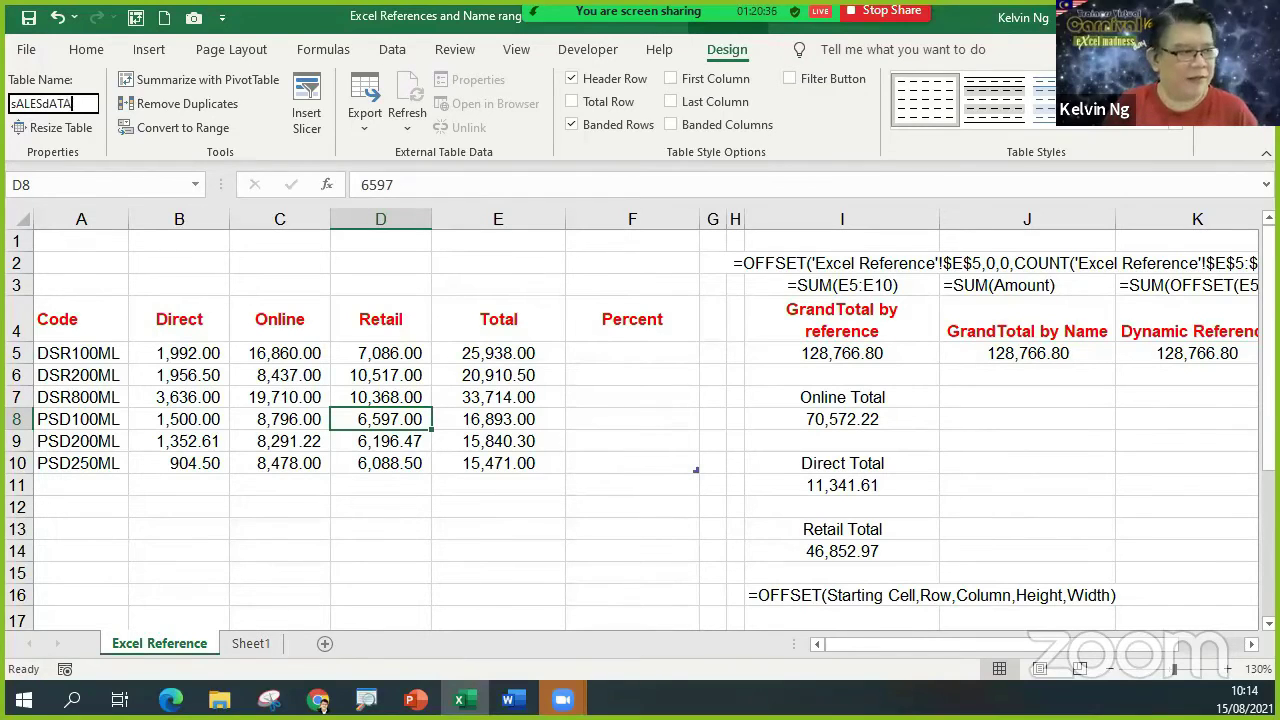
{"action": "key", "text": "BackSpace"}
{"action": "key", "text": "BackSpace"}
{"action": "key", "text": "BackSpace"}
{"action": "key", "text": "BackSpace"}
{"action": "key", "text": "BackSpace"}
{"action": "key", "text": "BackSpace"}
{"action": "key", "text": "BackSpace"}
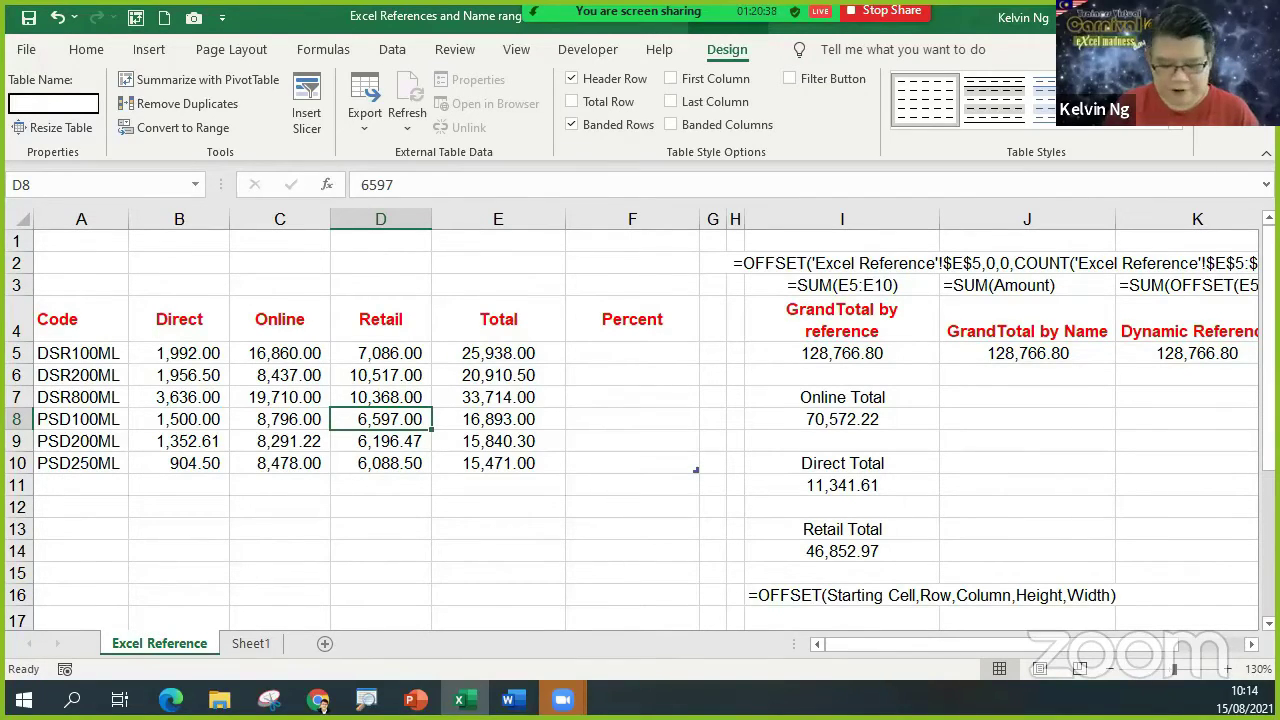
{"action": "type", "text": "Sales"}
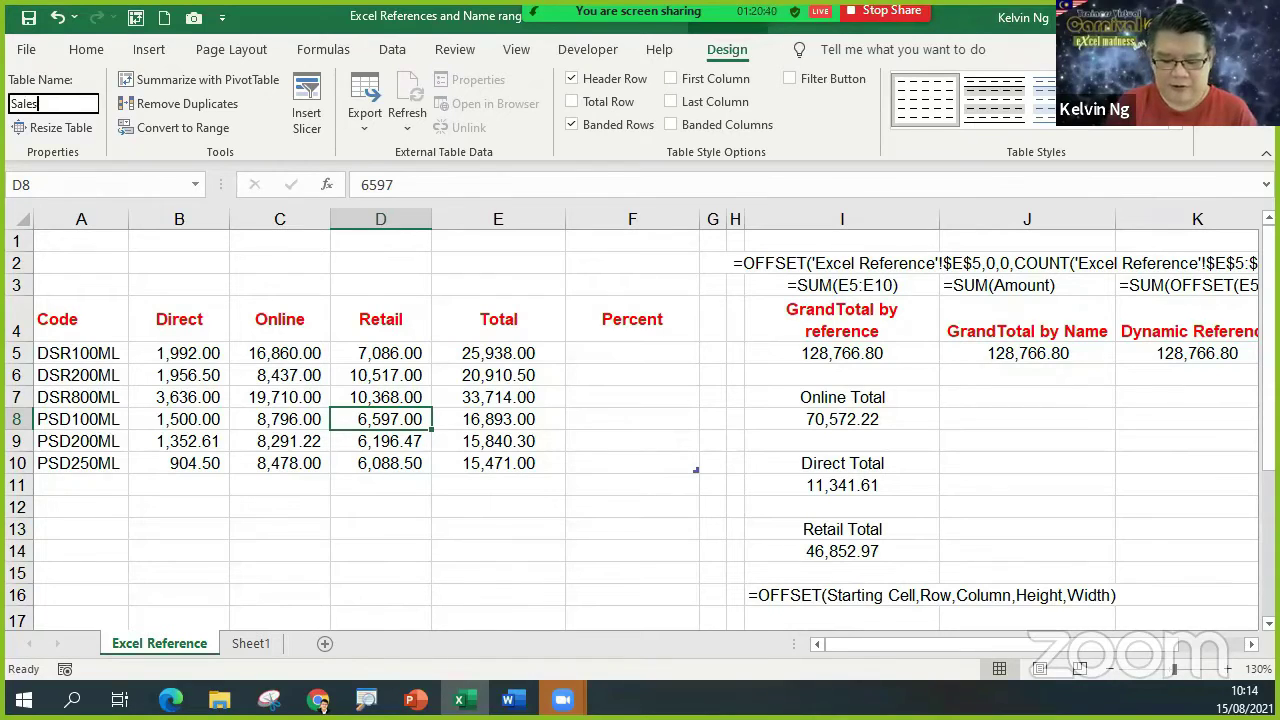
{"action": "type", "text": "Data"}
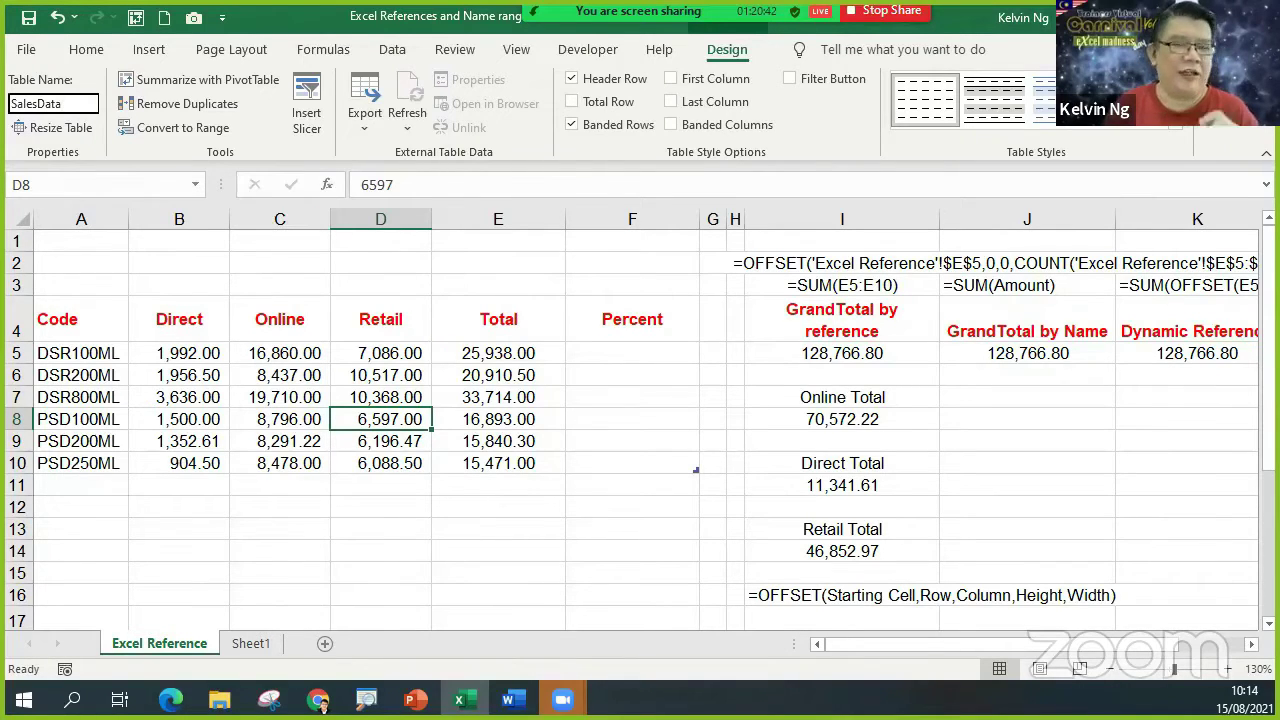
{"action": "key", "text": "Return"}
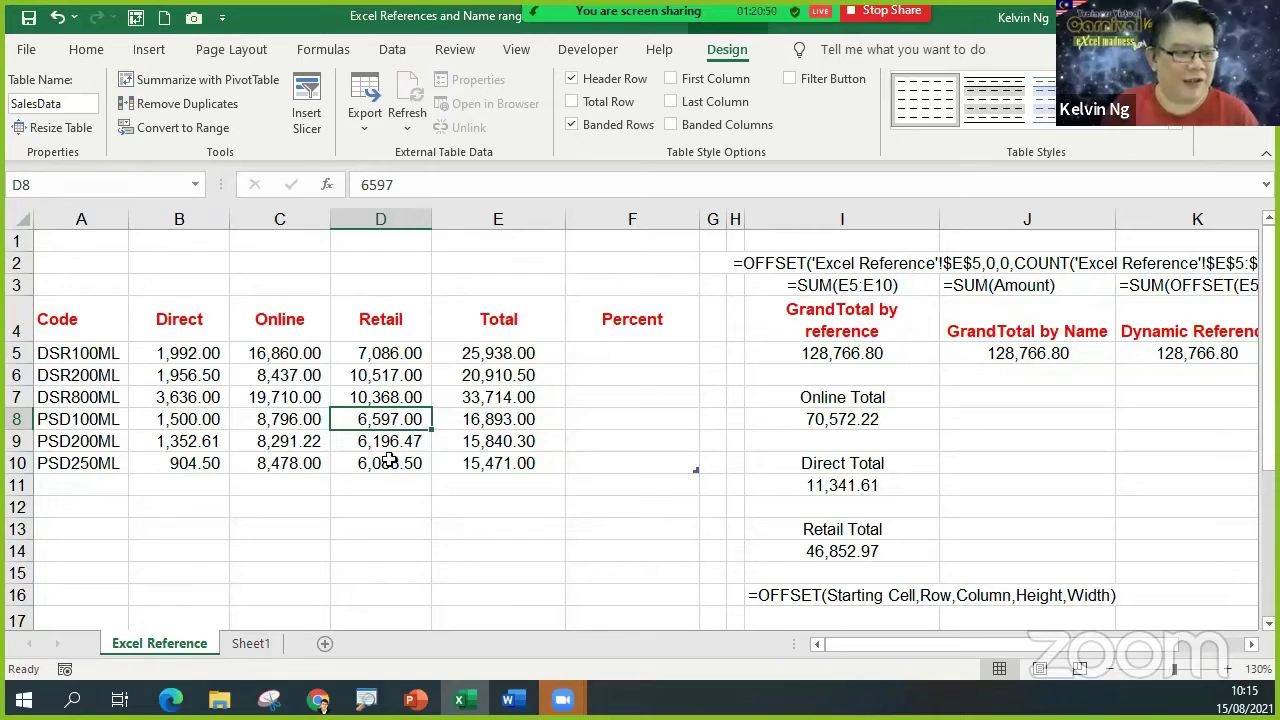
{"action": "left_click", "coordinate": [629, 357]}
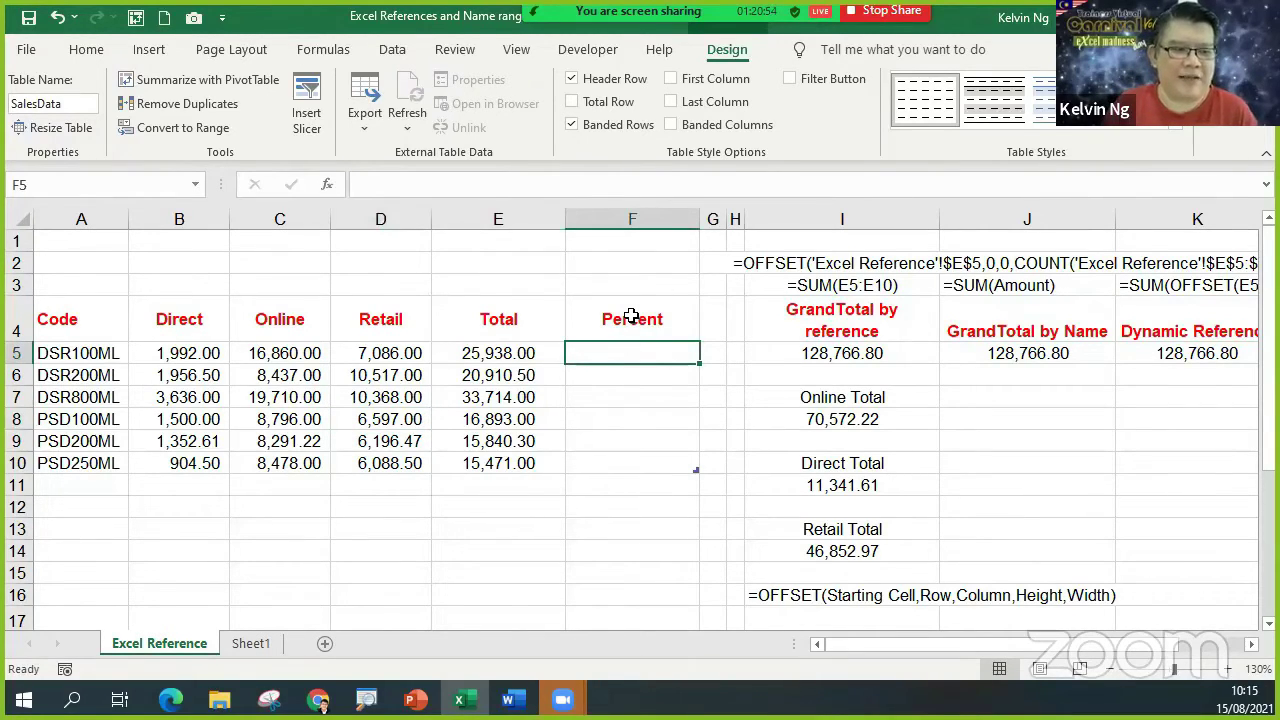
{"action": "left_click", "coordinate": [86, 49]}
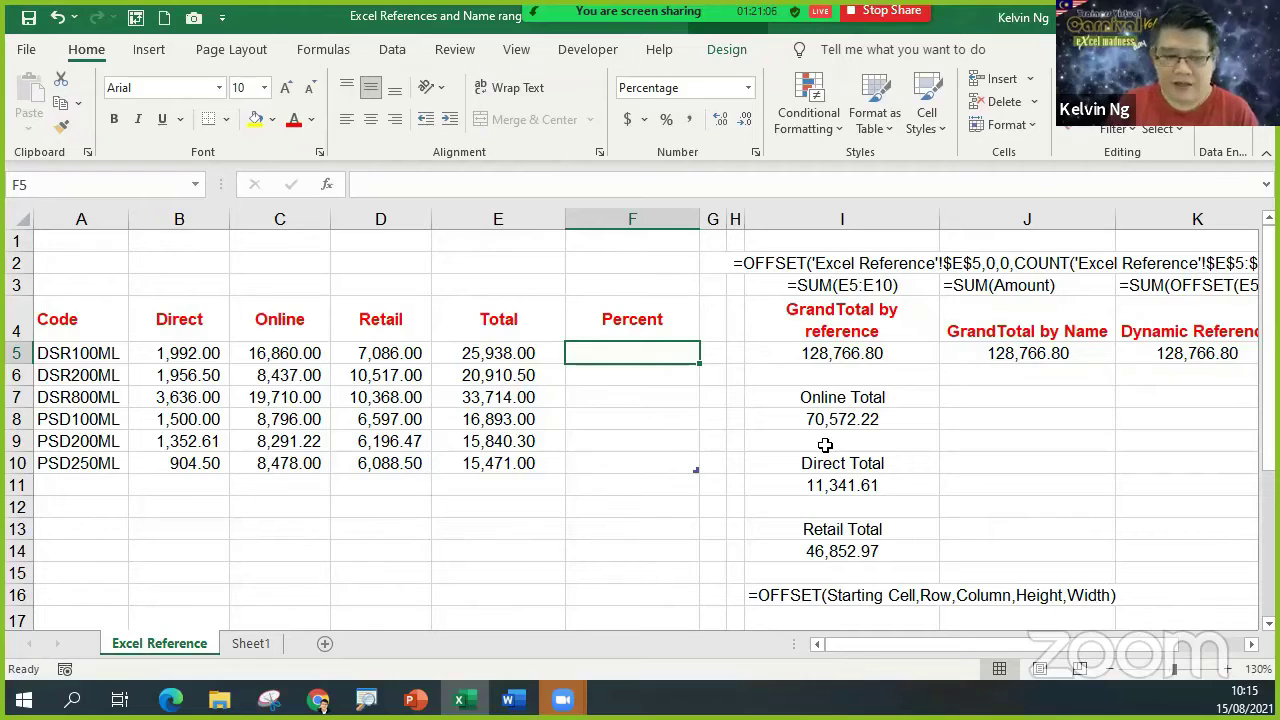
{"action": "type", "text": "="}
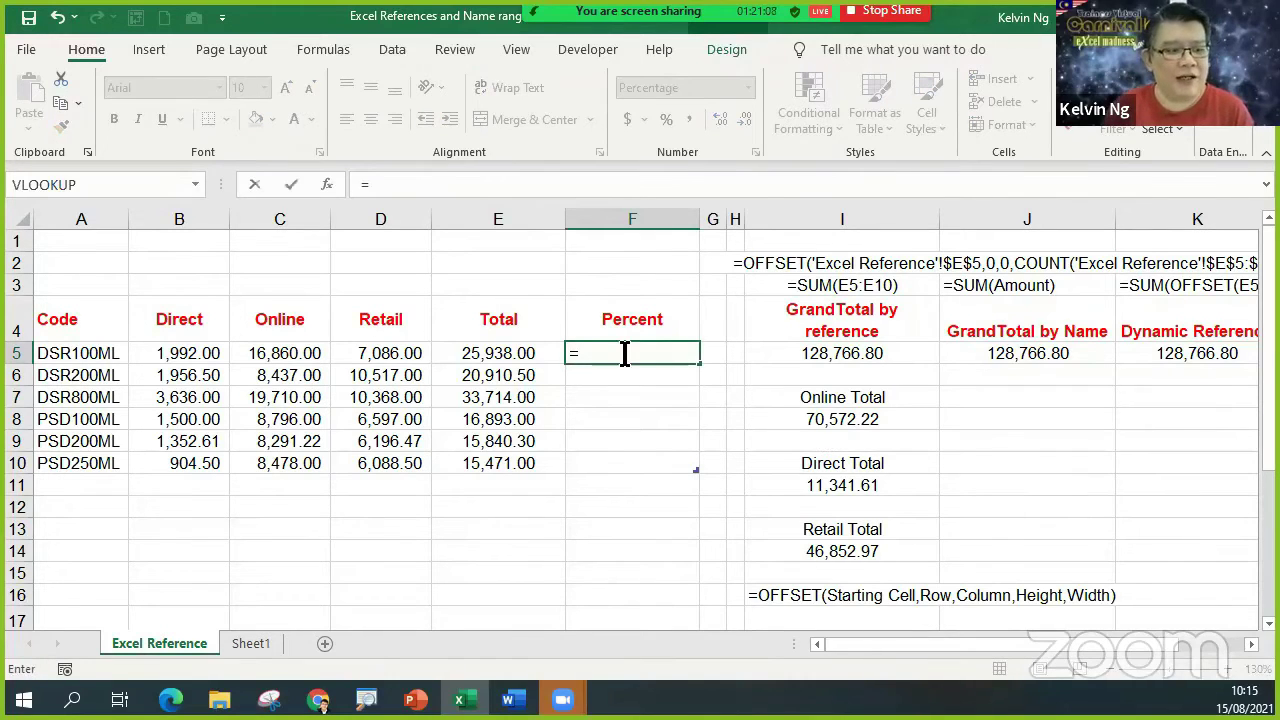
{"action": "left_click", "coordinate": [530, 352]}
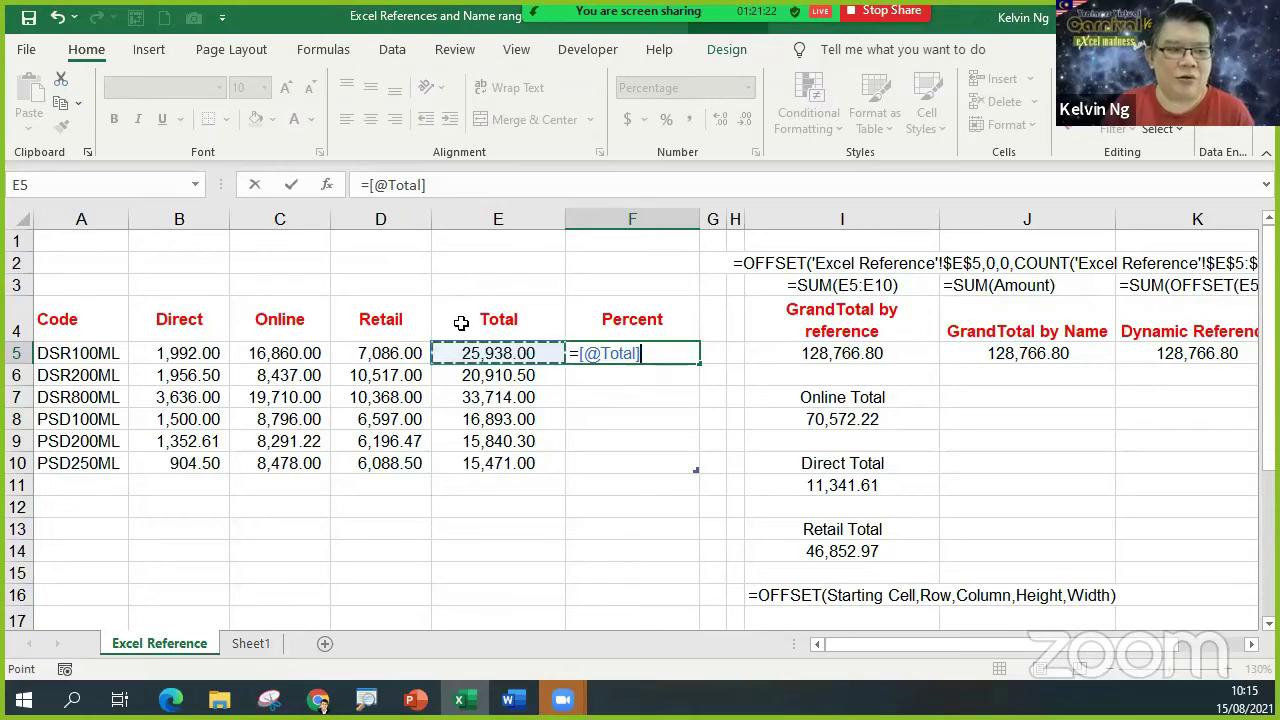
{"action": "type", "text": "/"}
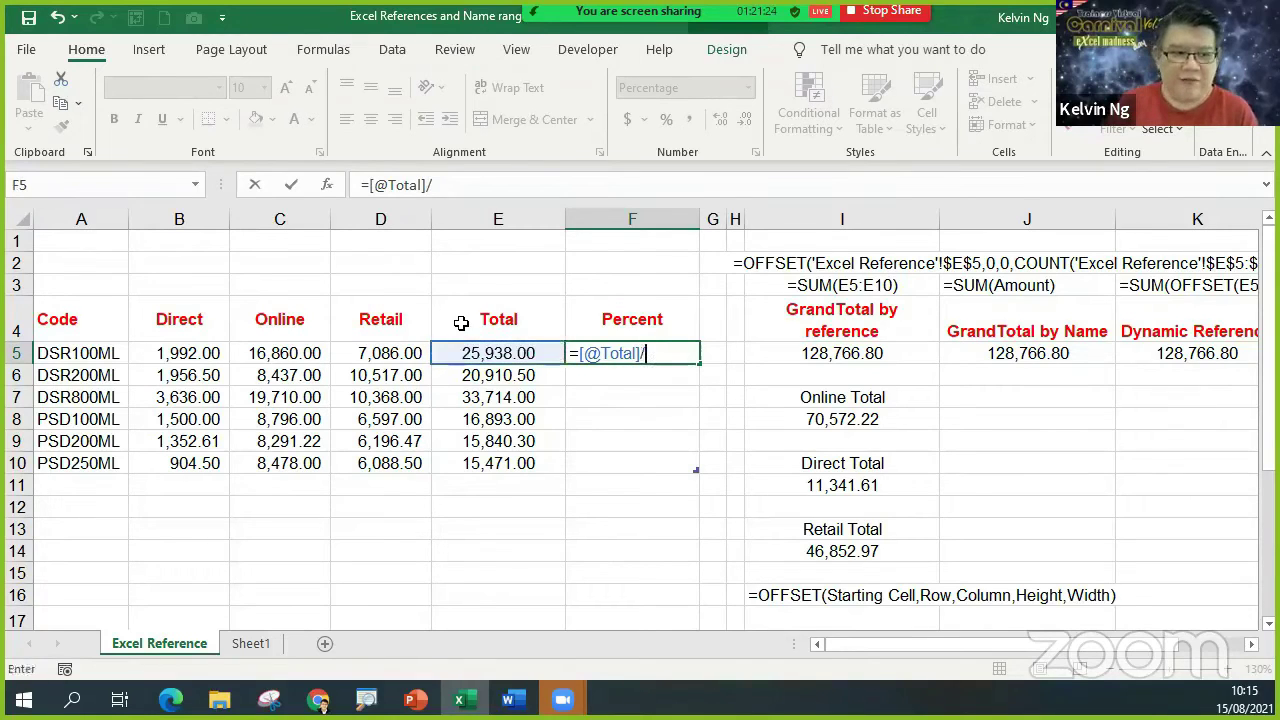
{"action": "left_click", "coordinate": [857, 353]}
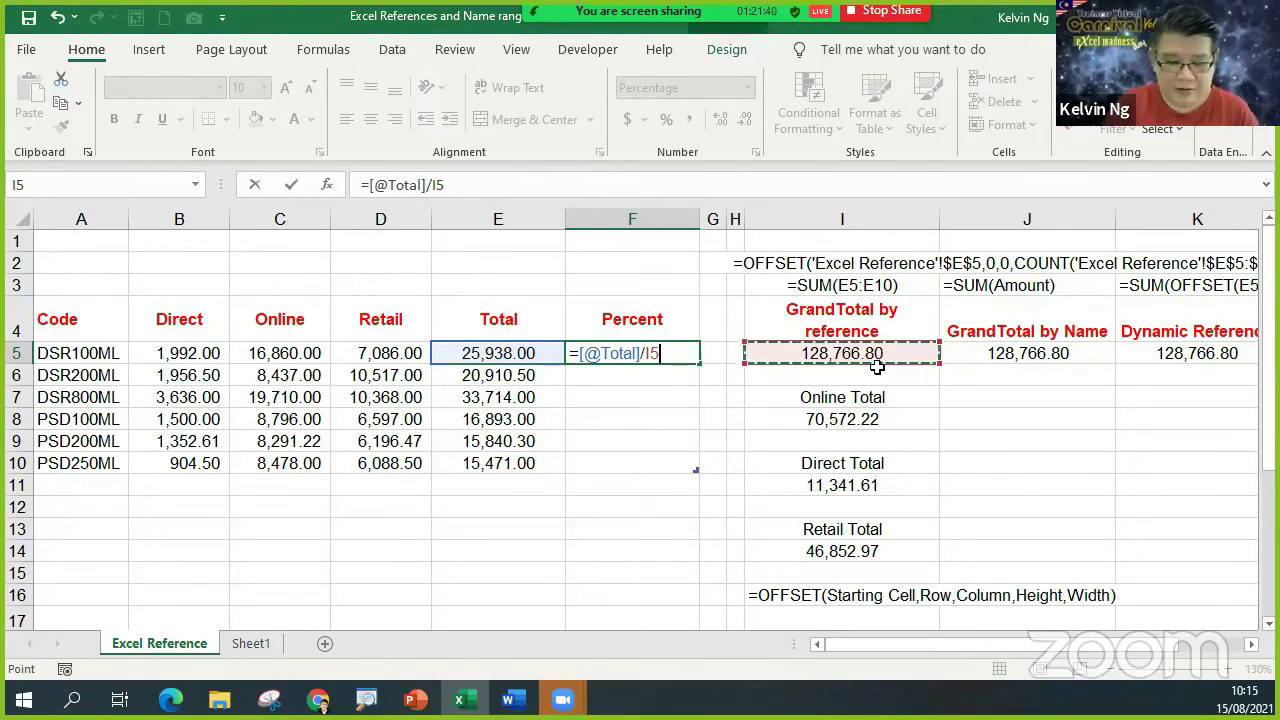
{"action": "key", "text": "F4"}
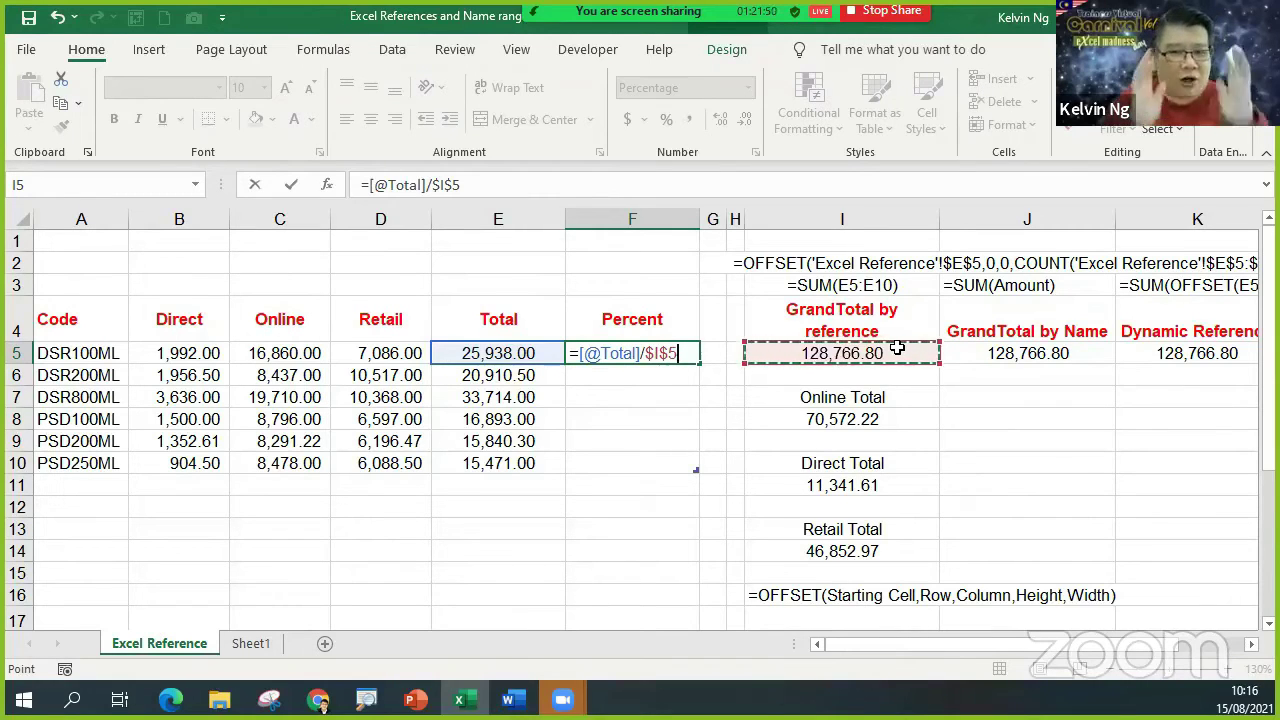
{"action": "key", "text": "Return"}
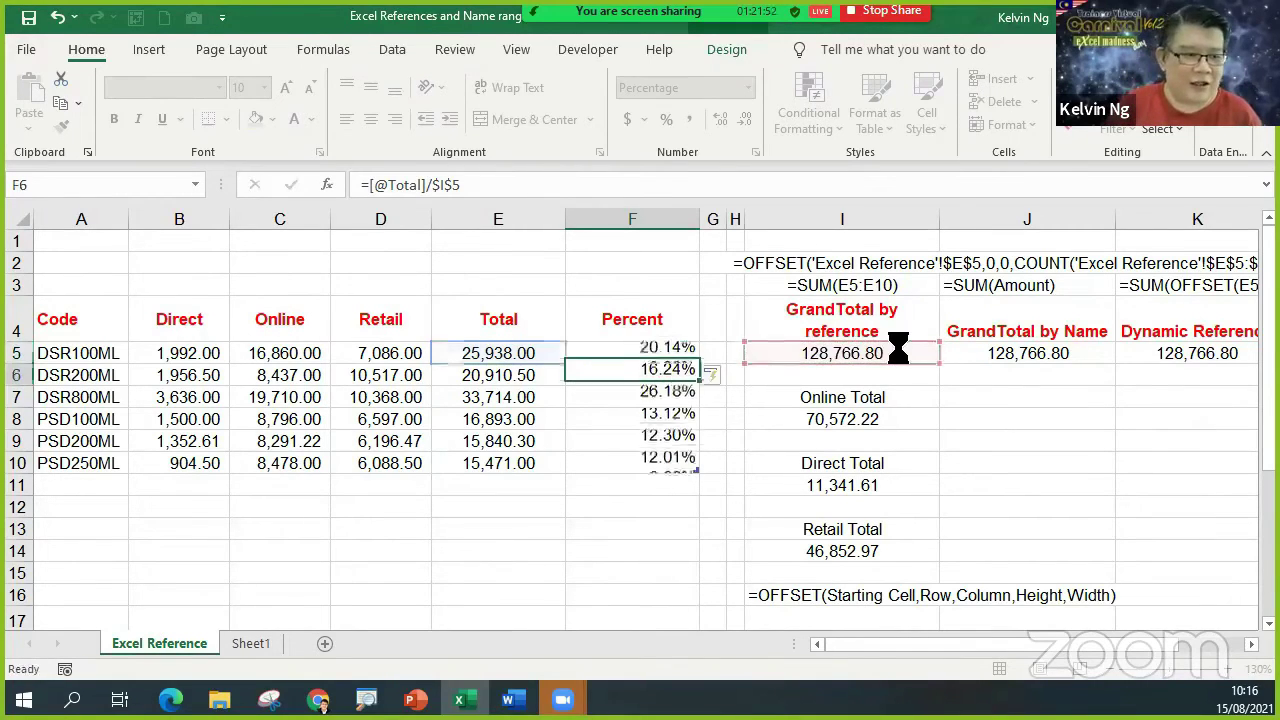
Check the Percent formulas in F6 and F7, cancelling an accidental edit.
{"action": "double_click", "coordinate": [630, 380]}
{"action": "left_click", "coordinate": [645, 400]}
{"action": "double_click", "coordinate": [645, 400]}
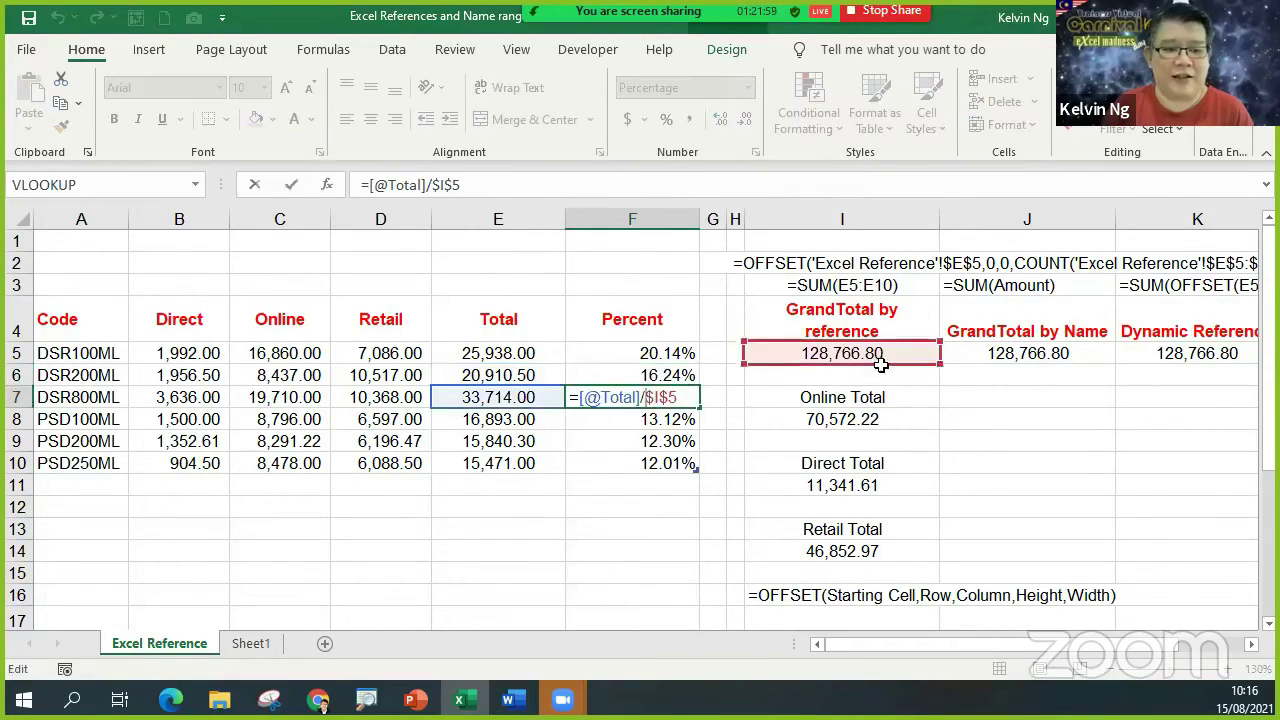
{"action": "left_click", "coordinate": [1024, 471]}
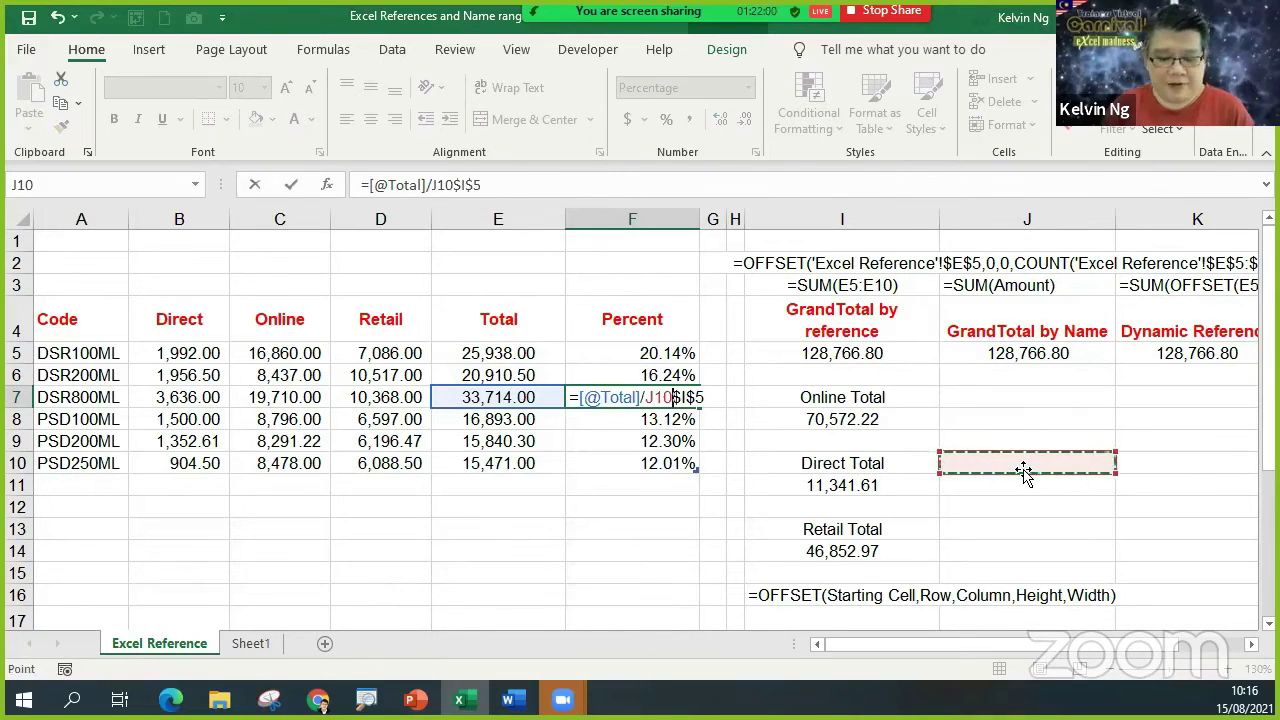
{"action": "key", "text": "Escape"}
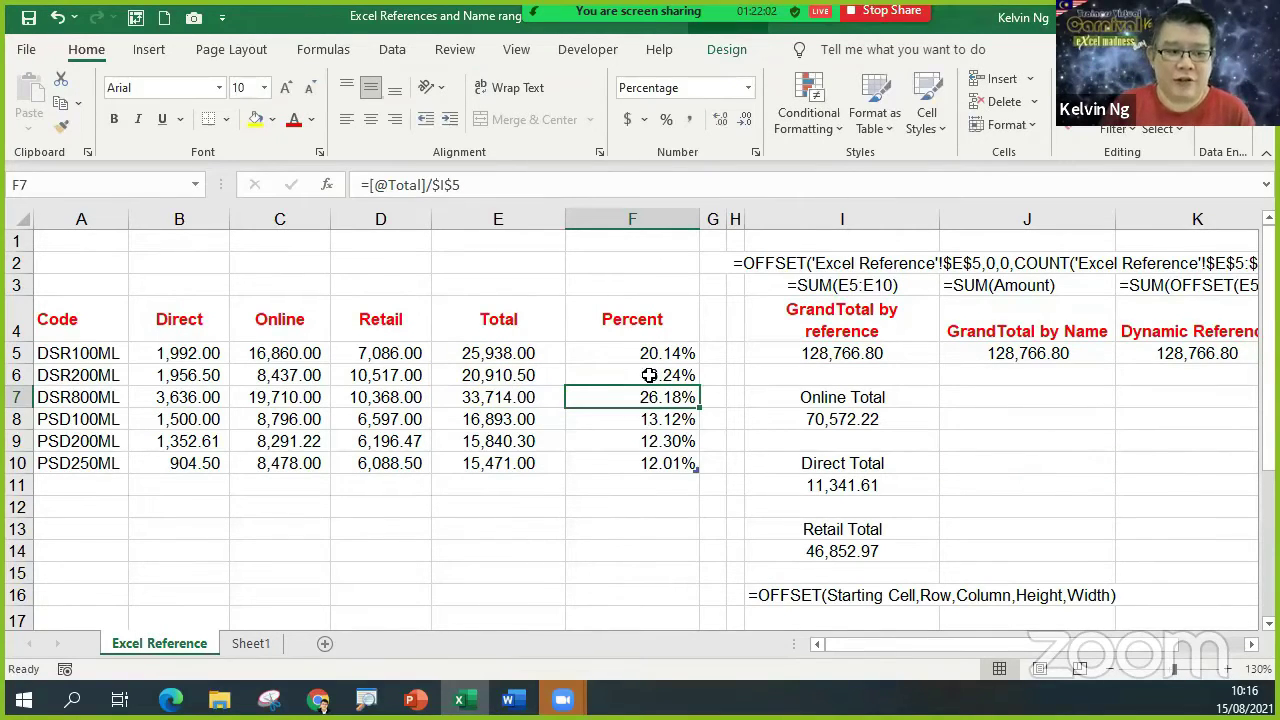
Center the percentages in F5:F10.
{"action": "left_click_drag", "start_coordinate": [649, 353], "coordinate": [645, 460]}
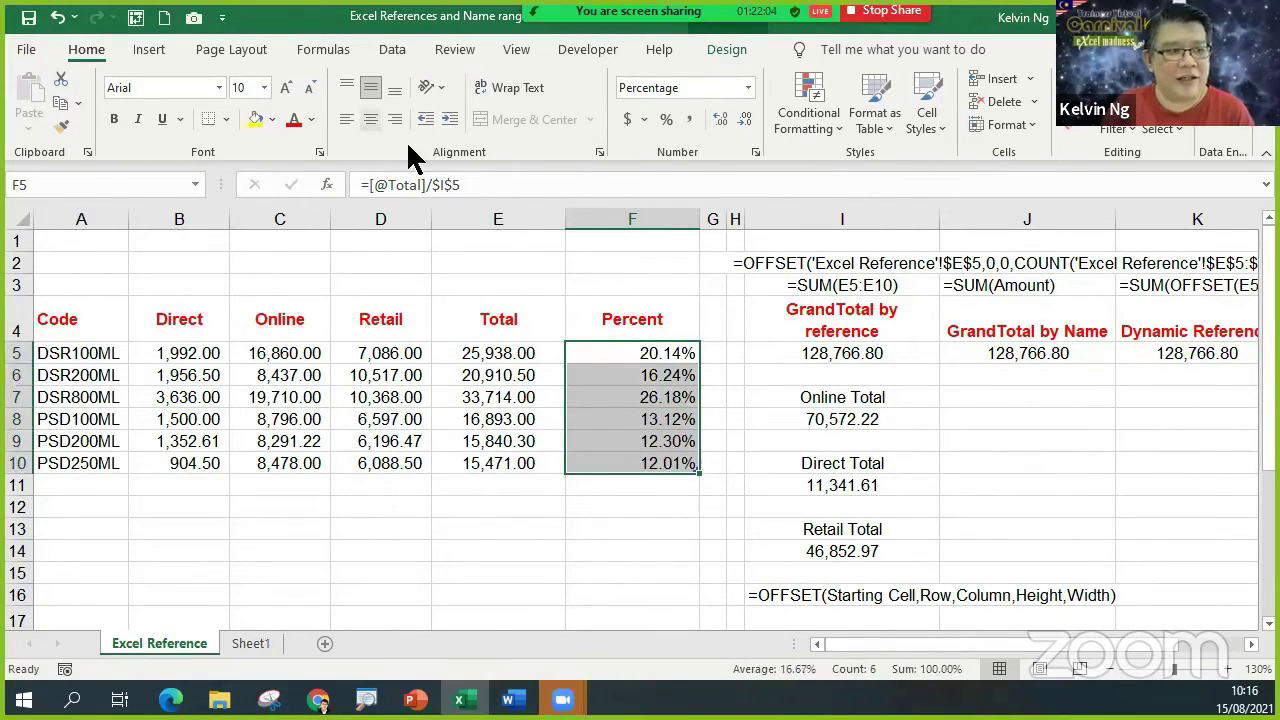
{"action": "left_click", "coordinate": [370, 119]}
{"action": "left_click", "coordinate": [660, 440]}
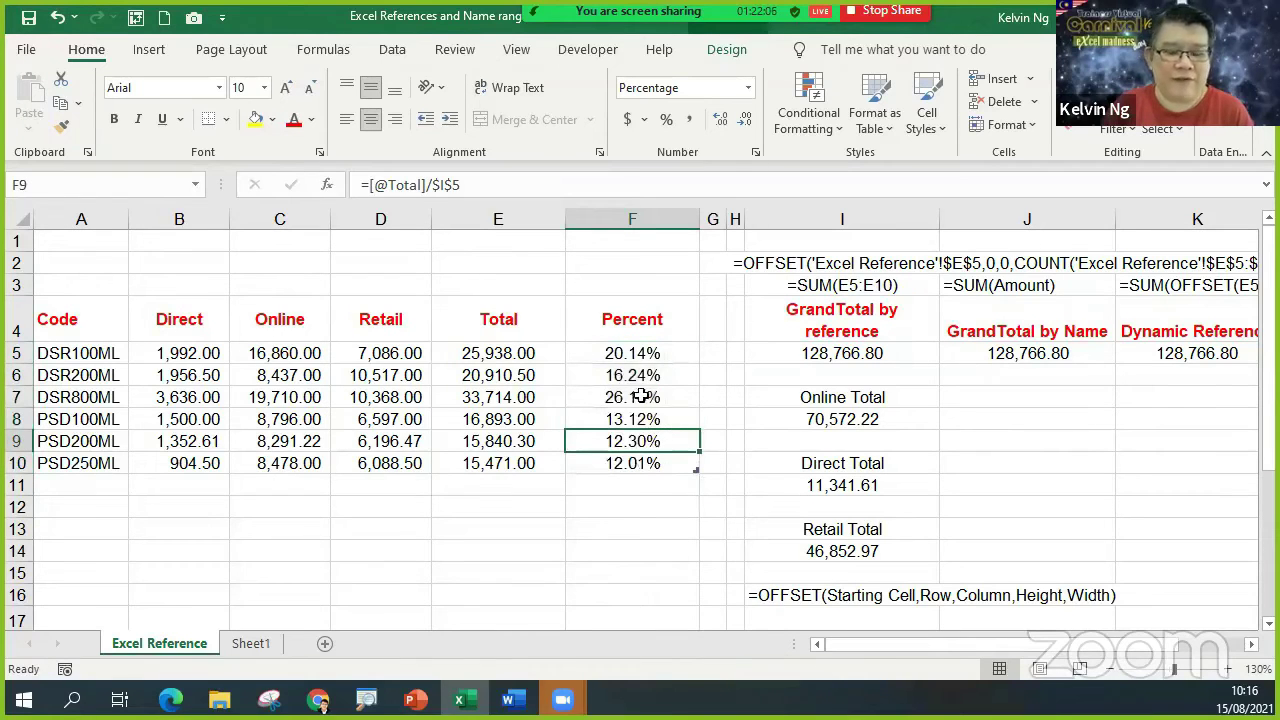
{"action": "key", "text": "Up"}
{"action": "key", "text": "Up"}
{"action": "key", "text": "Up"}
{"action": "key", "text": "Up"}
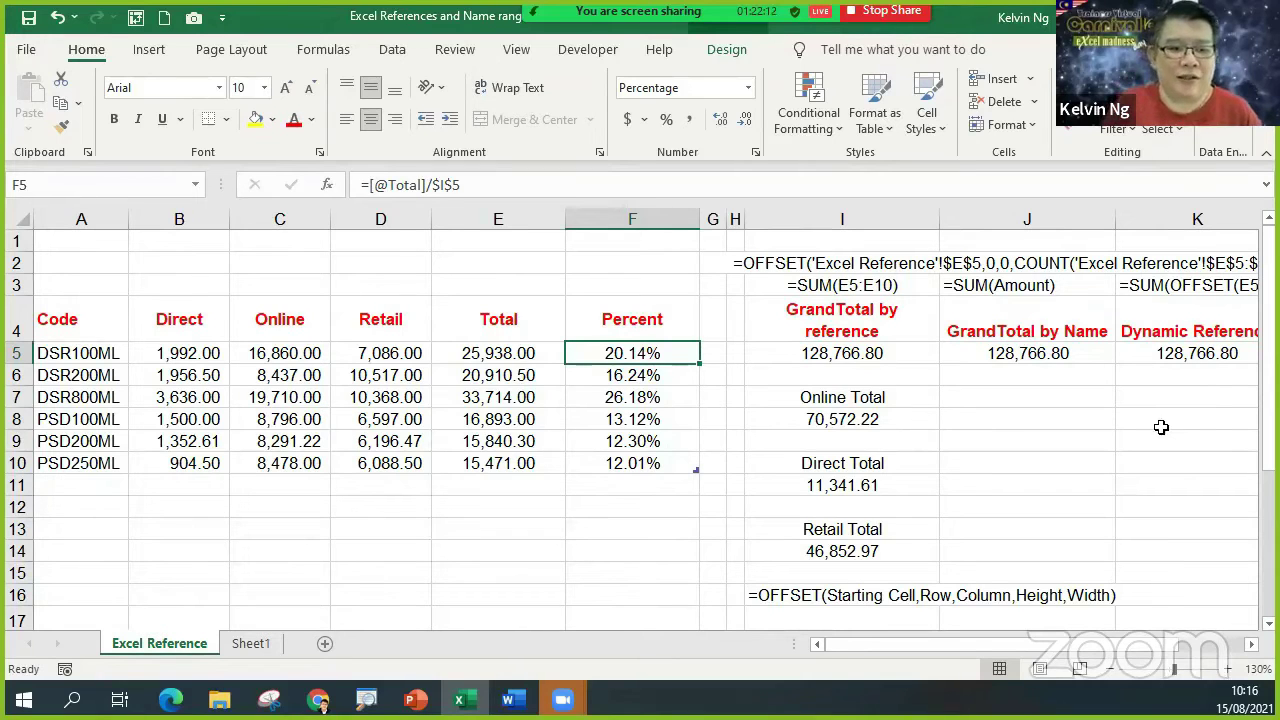
Review the grand total formulas in I5:K5 and the Online, Direct and Retail totals.
{"action": "left_click", "coordinate": [858, 355]}
{"action": "key", "text": "shift+Right"}
{"action": "key", "text": "shift+Right"}
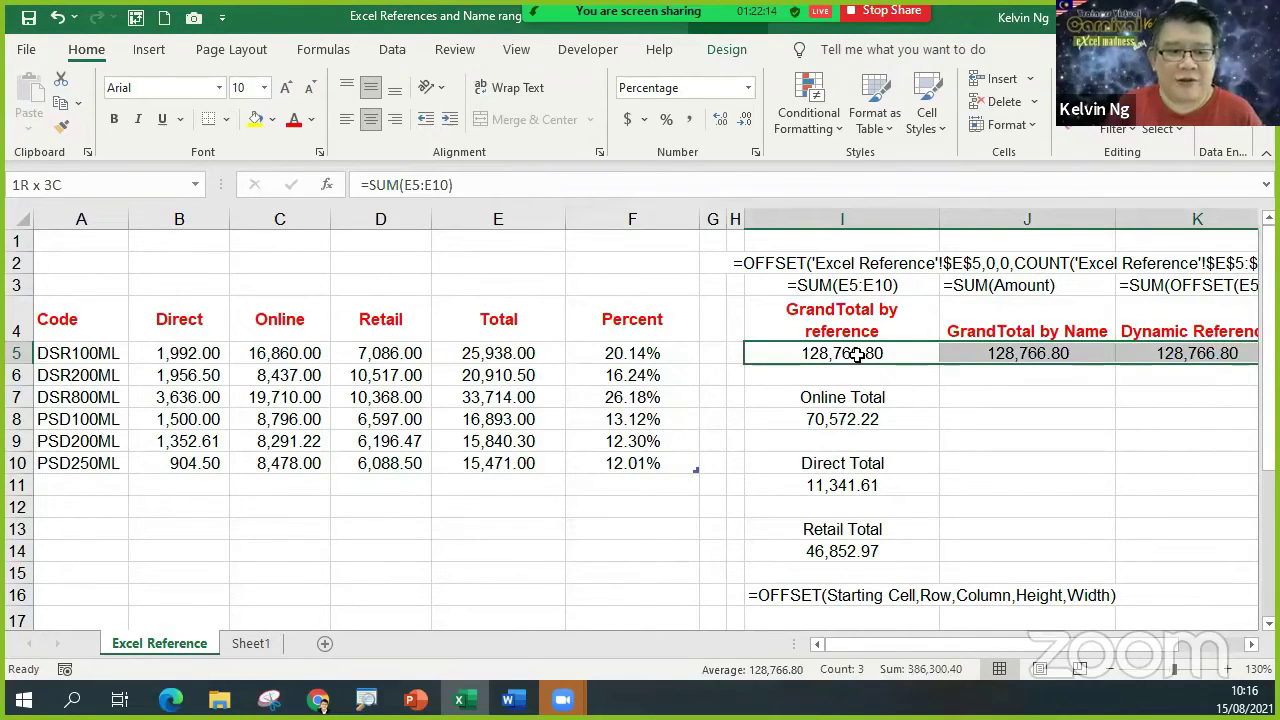
{"action": "left_click", "coordinate": [864, 420]}
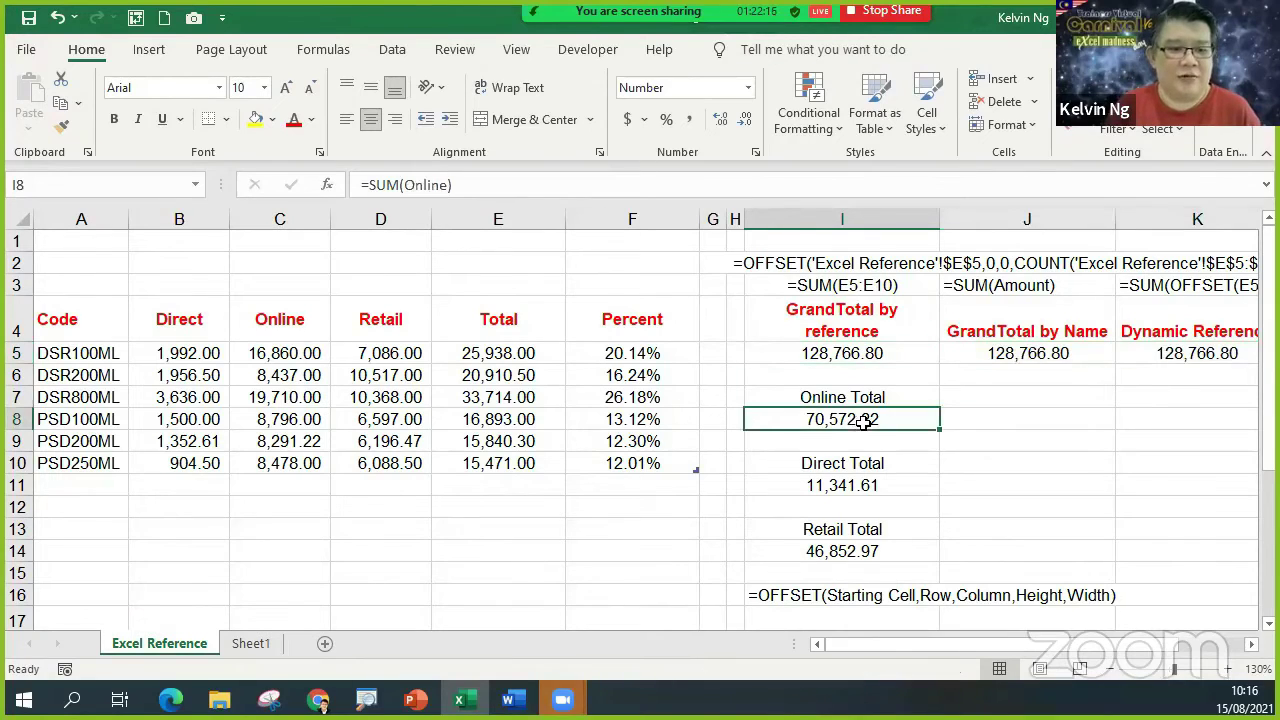
{"action": "left_click_drag", "start_coordinate": [870, 355], "coordinate": [1176, 350]}
{"action": "key", "text": "ctrl+q"}
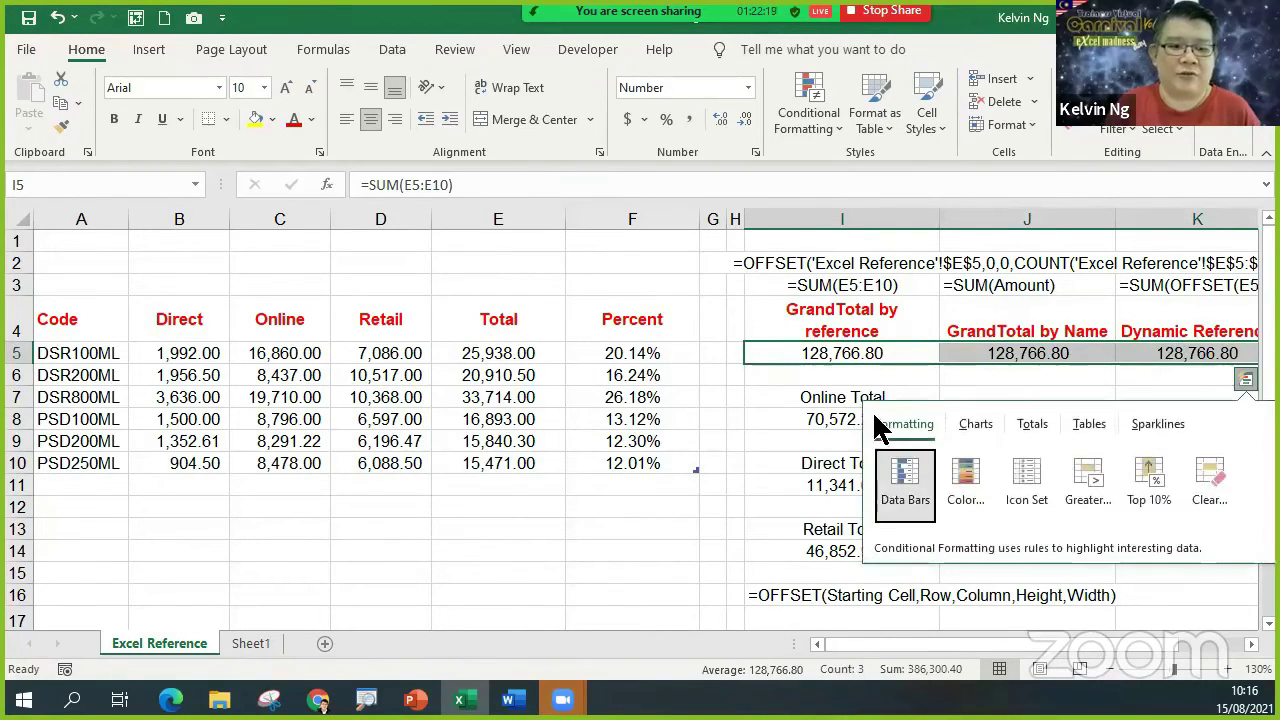
{"action": "left_click", "coordinate": [792, 427]}
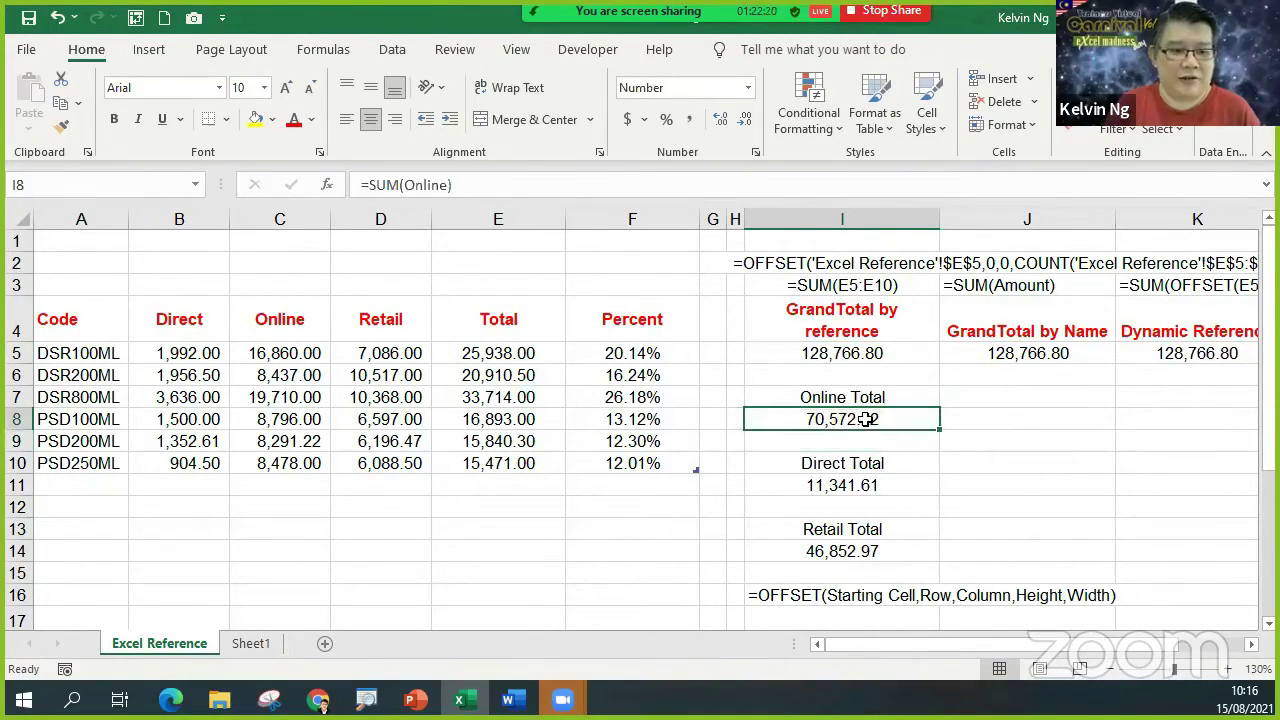
{"action": "left_click", "coordinate": [862, 485]}
{"action": "key", "text": "Down"}
{"action": "key", "text": "Down"}
{"action": "key", "text": "Down"}
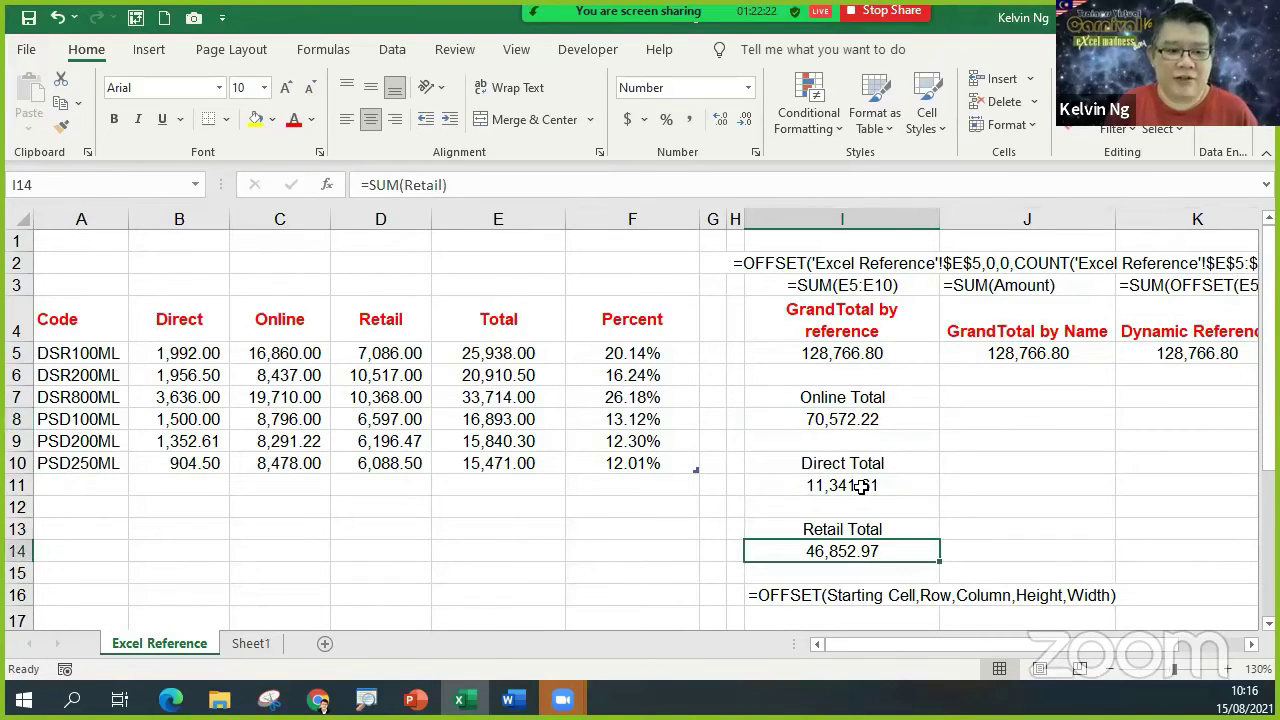
{"action": "left_click_drag", "start_coordinate": [80, 353], "coordinate": [522, 375]}
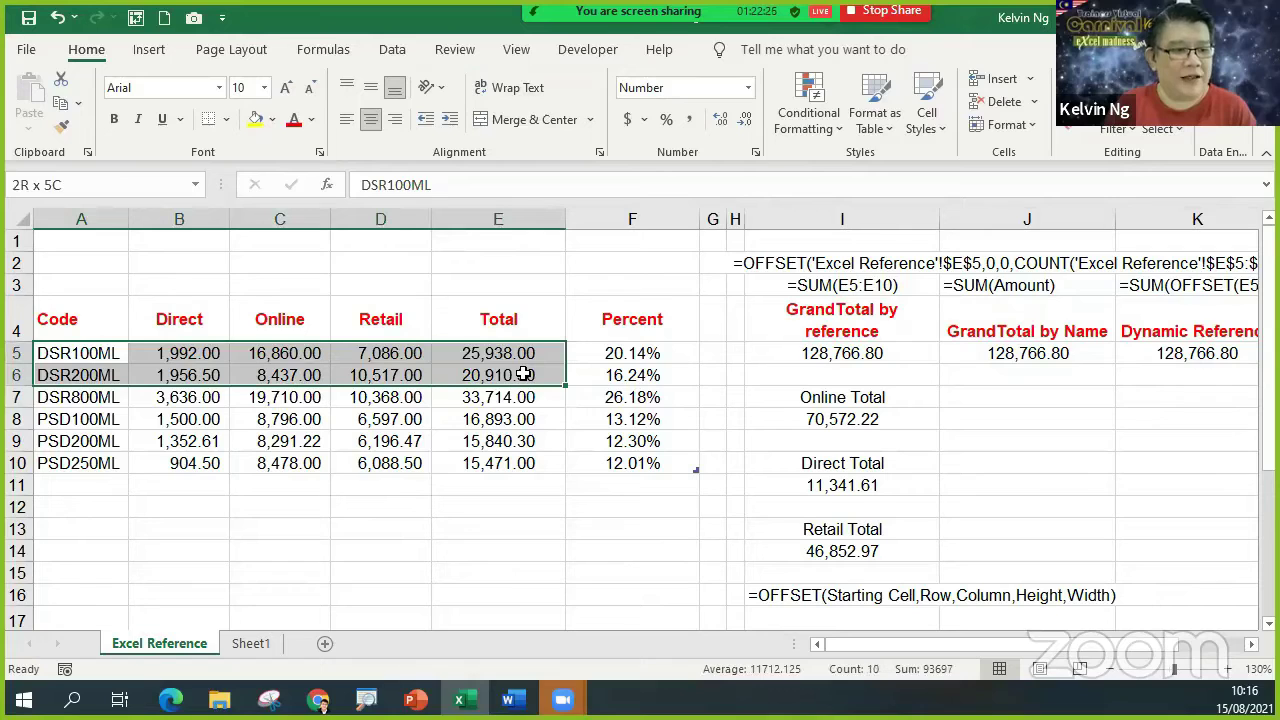
Copy rows A5:D6 to A11, then undo the expansion and clear the pasted rows.
{"action": "left_click_drag", "start_coordinate": [522, 375], "coordinate": [425, 375]}
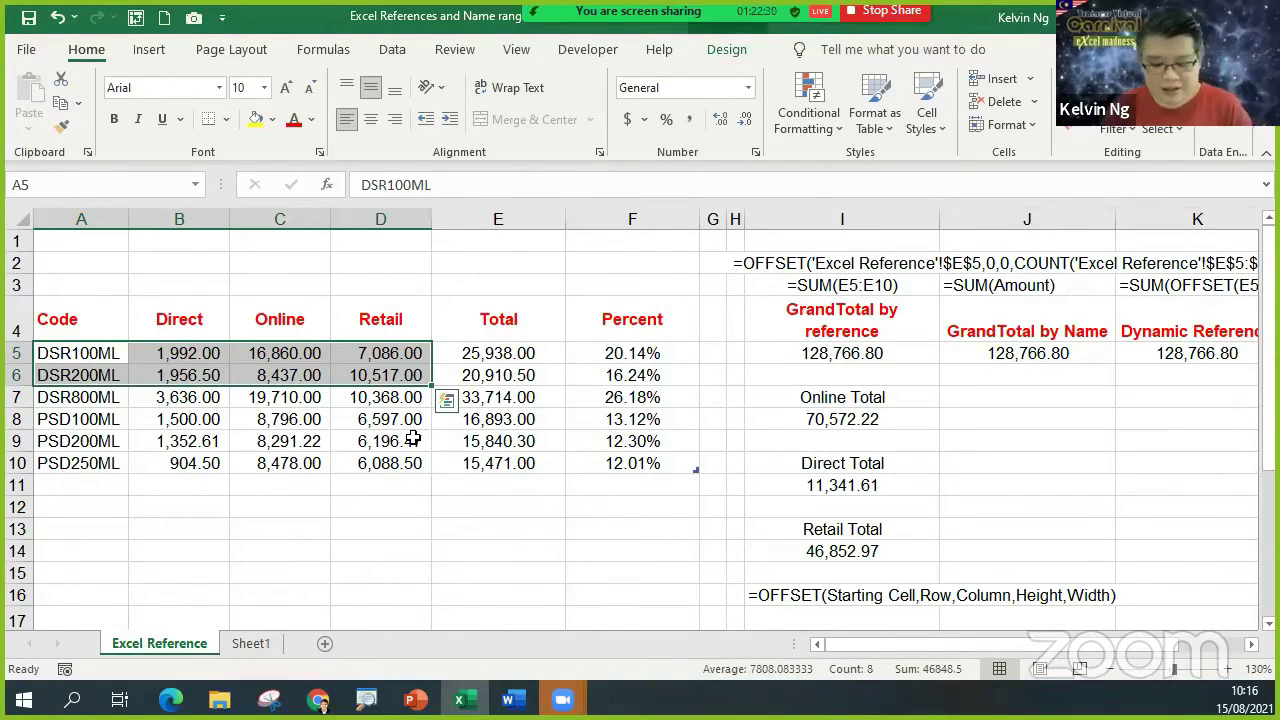
{"action": "key", "text": "ctrl+c"}
{"action": "left_click", "coordinate": [85, 485]}
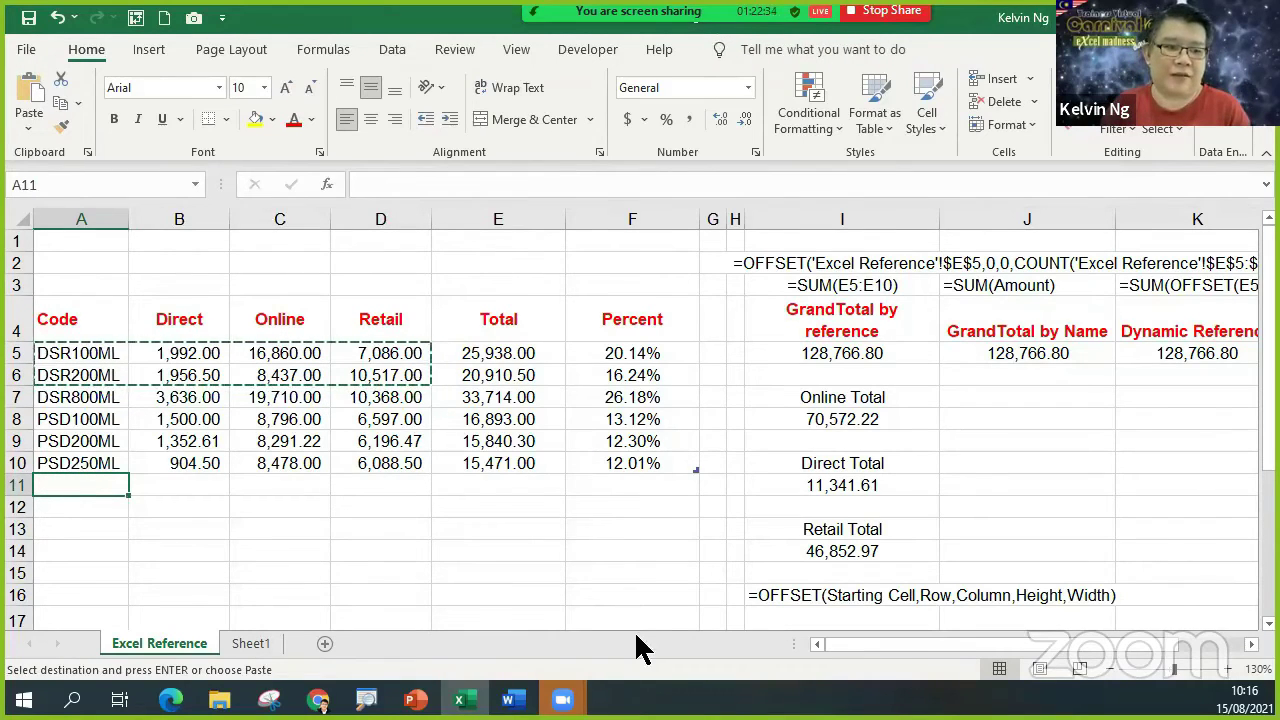
{"action": "key", "text": "ctrl+v"}
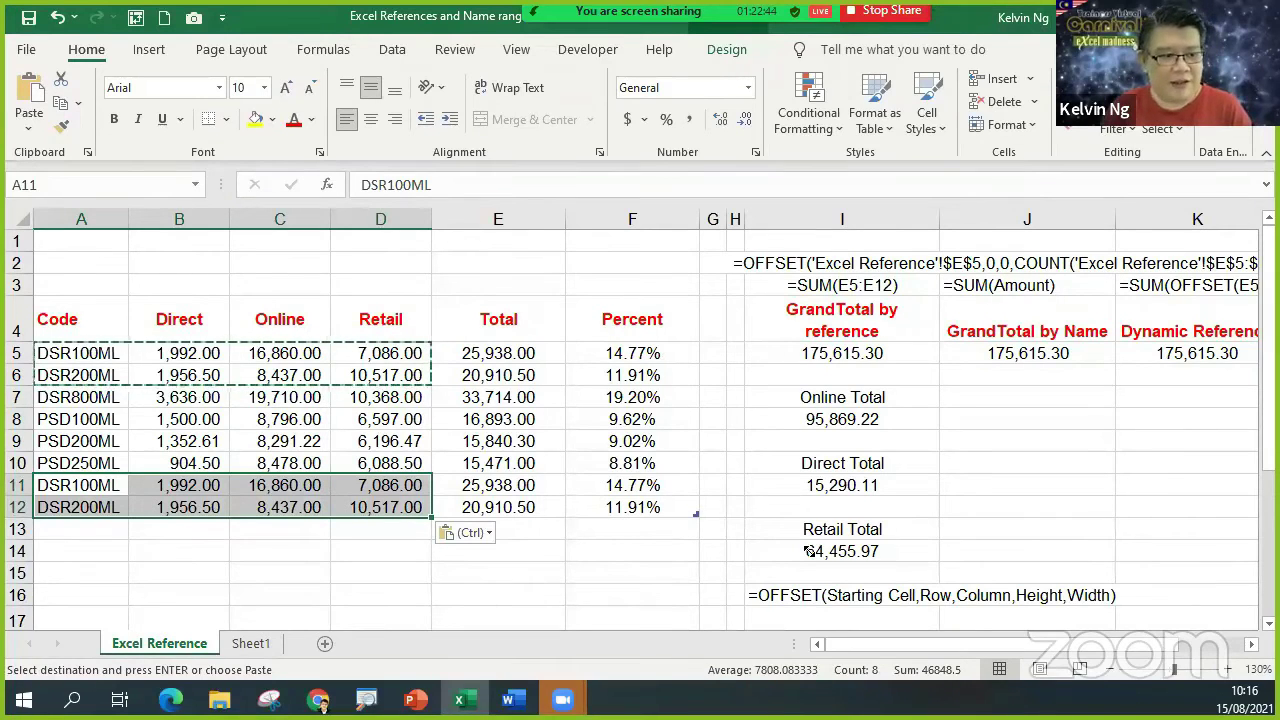
{"action": "key", "text": "ctrl+z"}
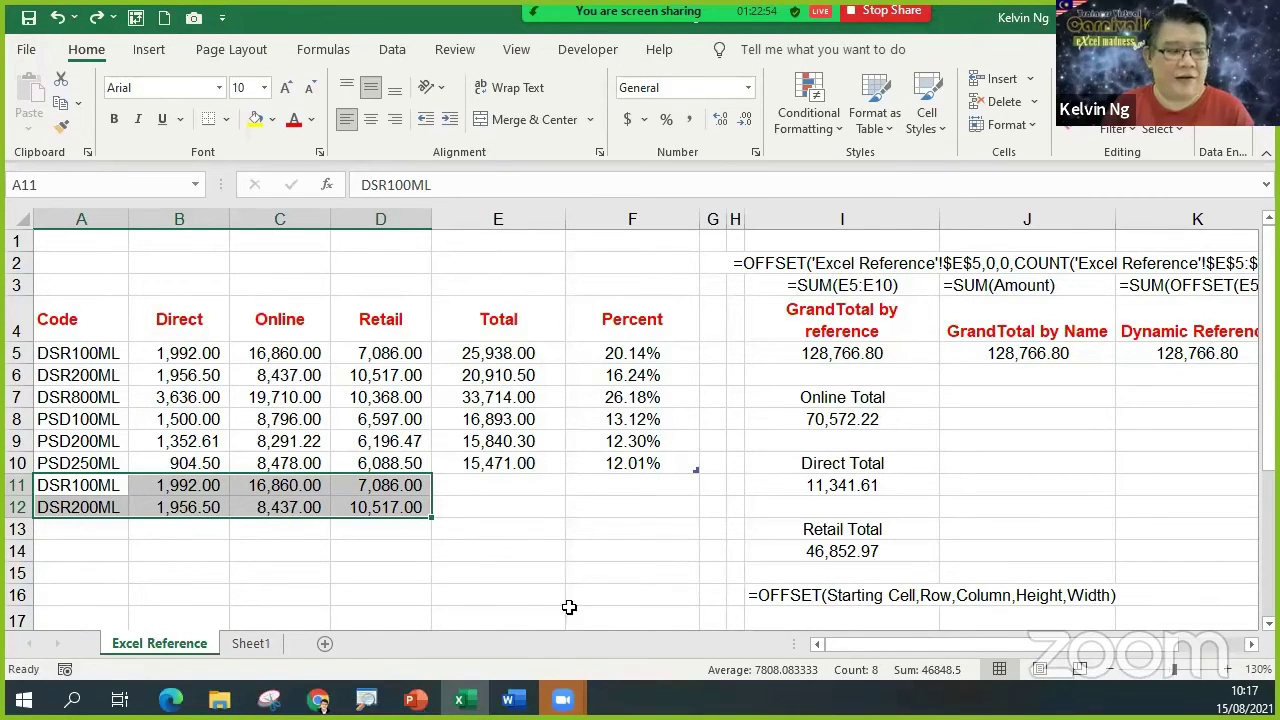
{"action": "key", "text": "Delete"}
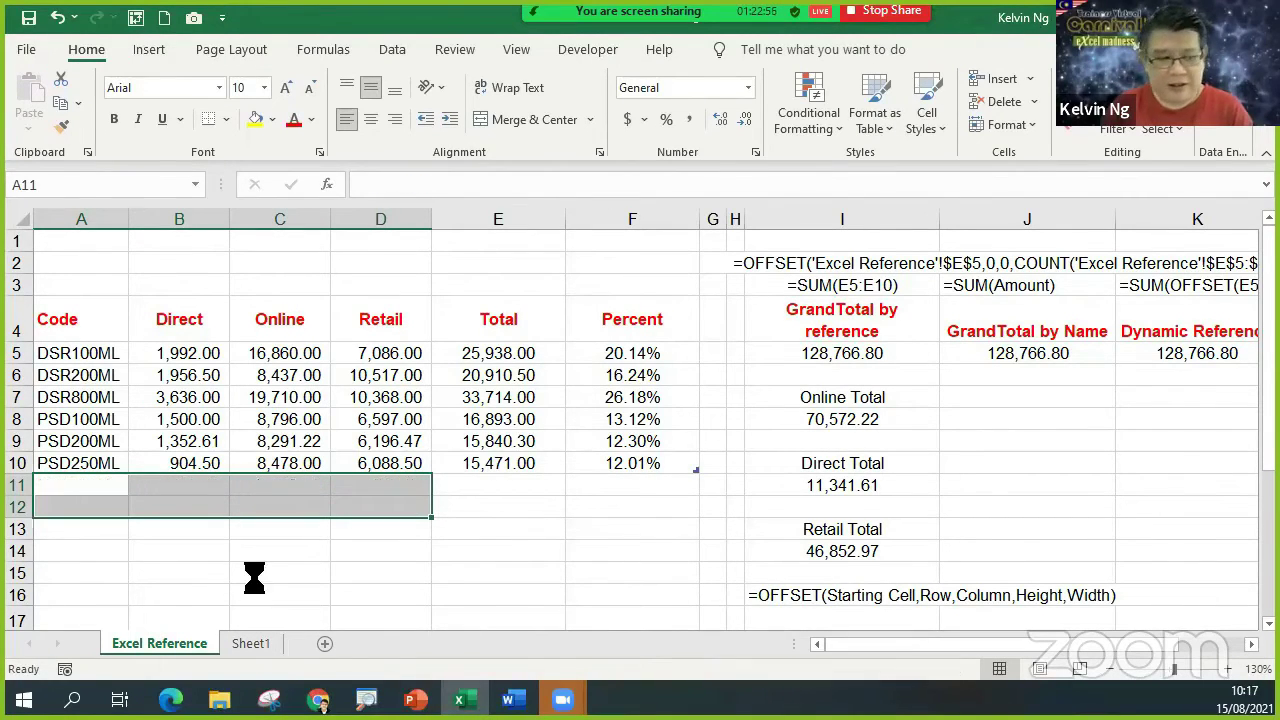
Paste the copied DSR100ML and DSR200ML rows at A11 so SalesData grows; check the new totals.
{"action": "left_click_drag", "start_coordinate": [88, 360], "coordinate": [412, 373]}
{"action": "key", "text": "ctrl+c"}
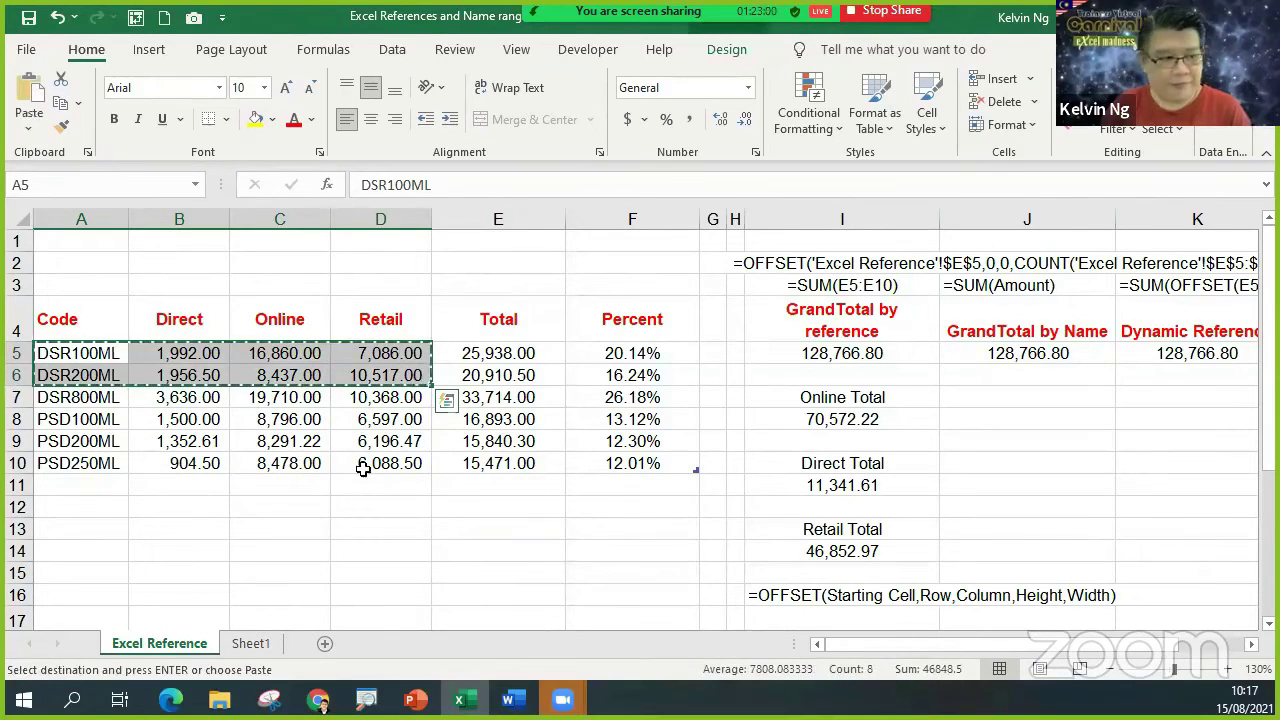
{"action": "left_click", "coordinate": [80, 486]}
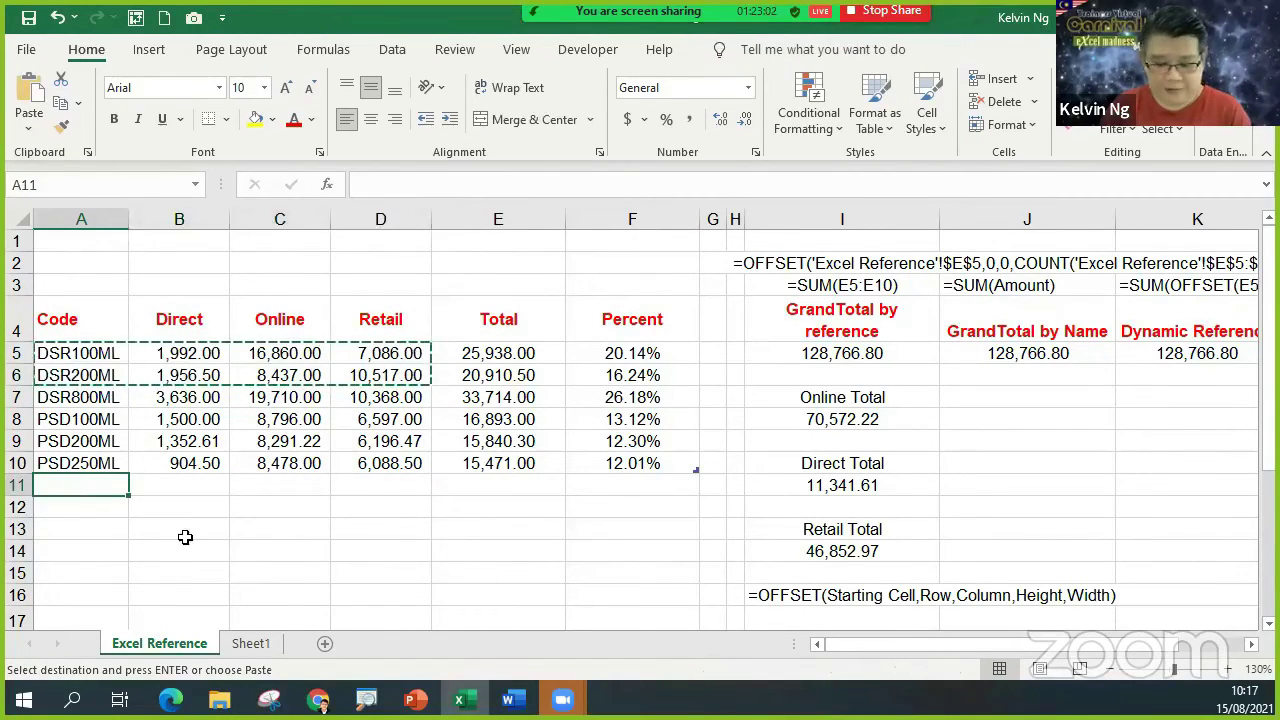
{"action": "key", "text": "ctrl+v"}
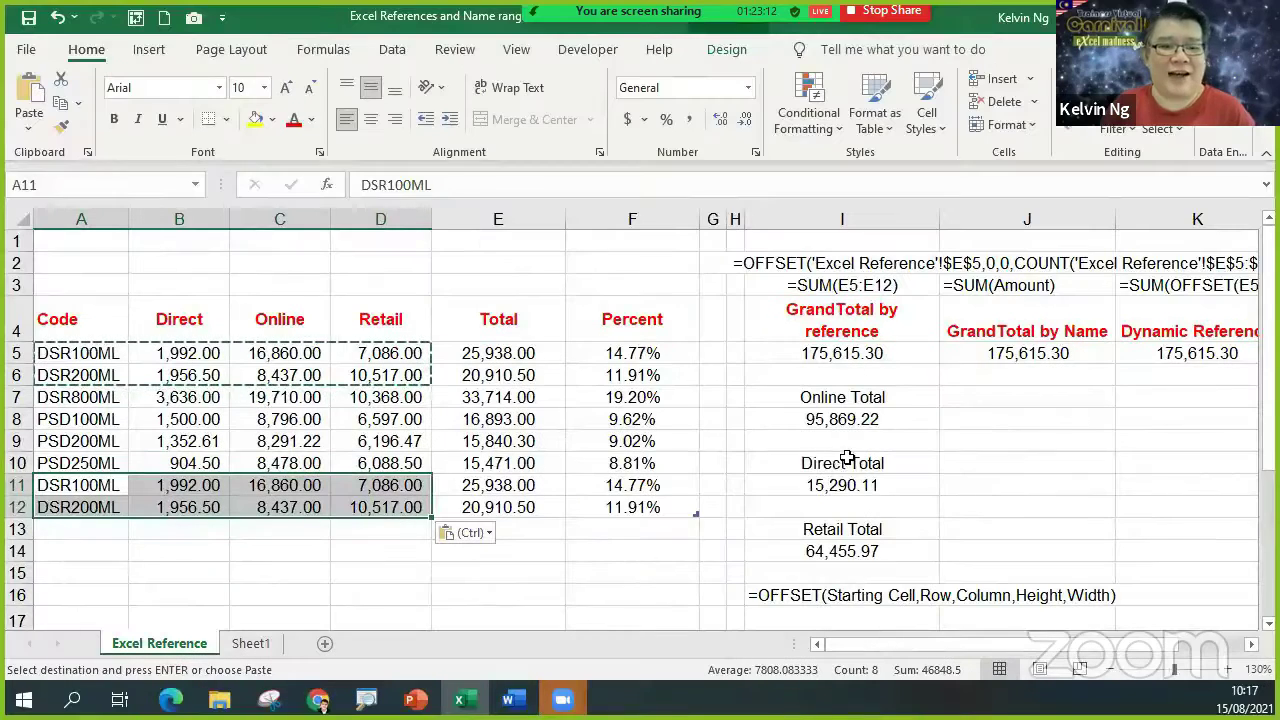
{"action": "key", "text": "Escape"}
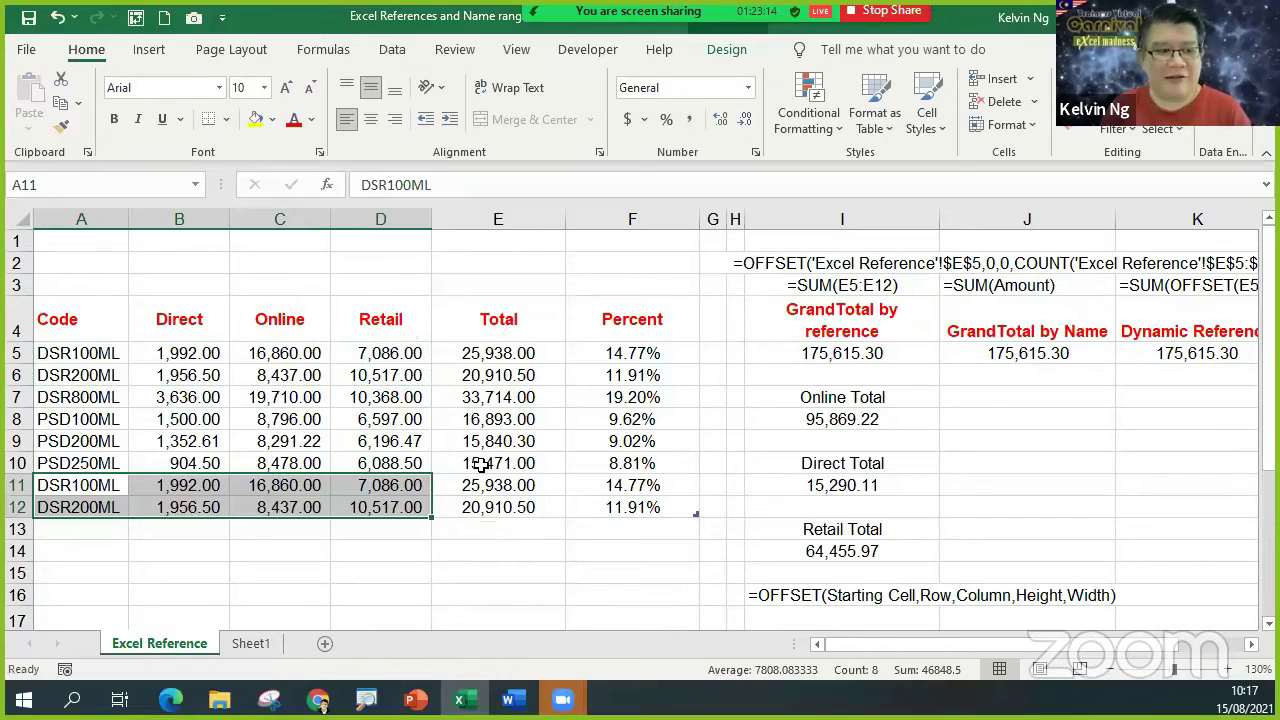
{"action": "left_click", "coordinate": [495, 443]}
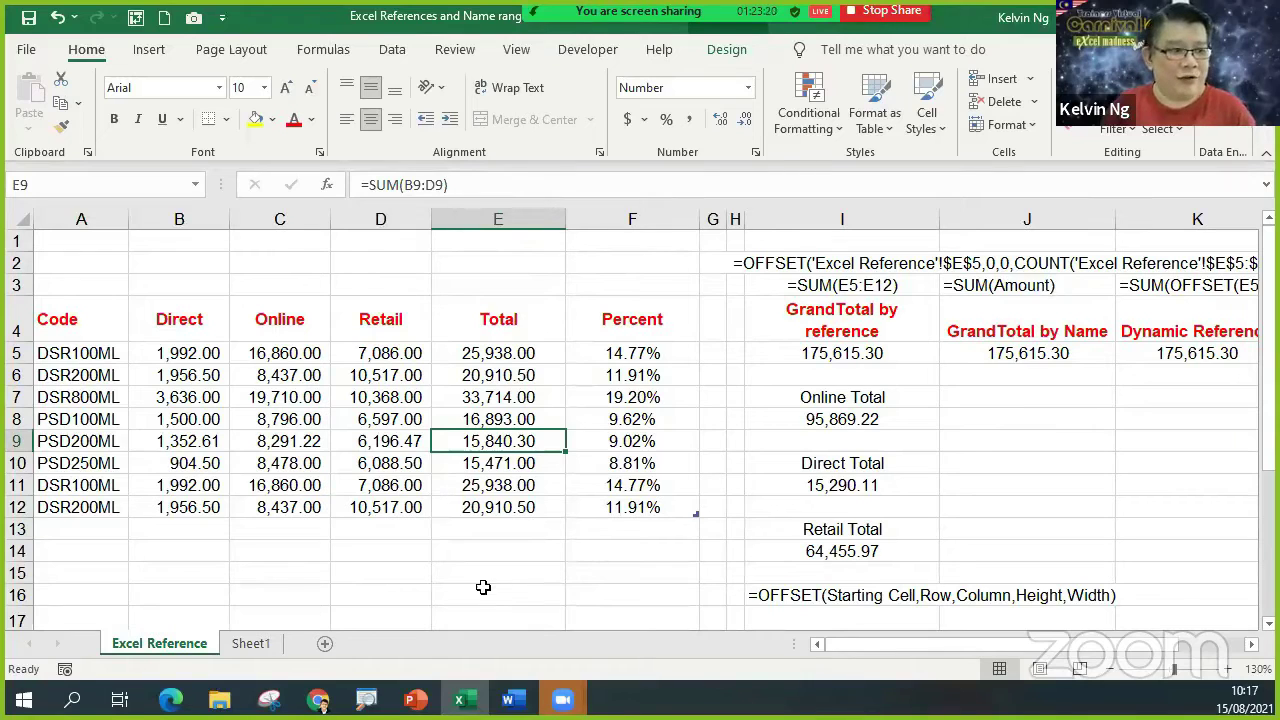
{"action": "left_click", "coordinate": [424, 376]}
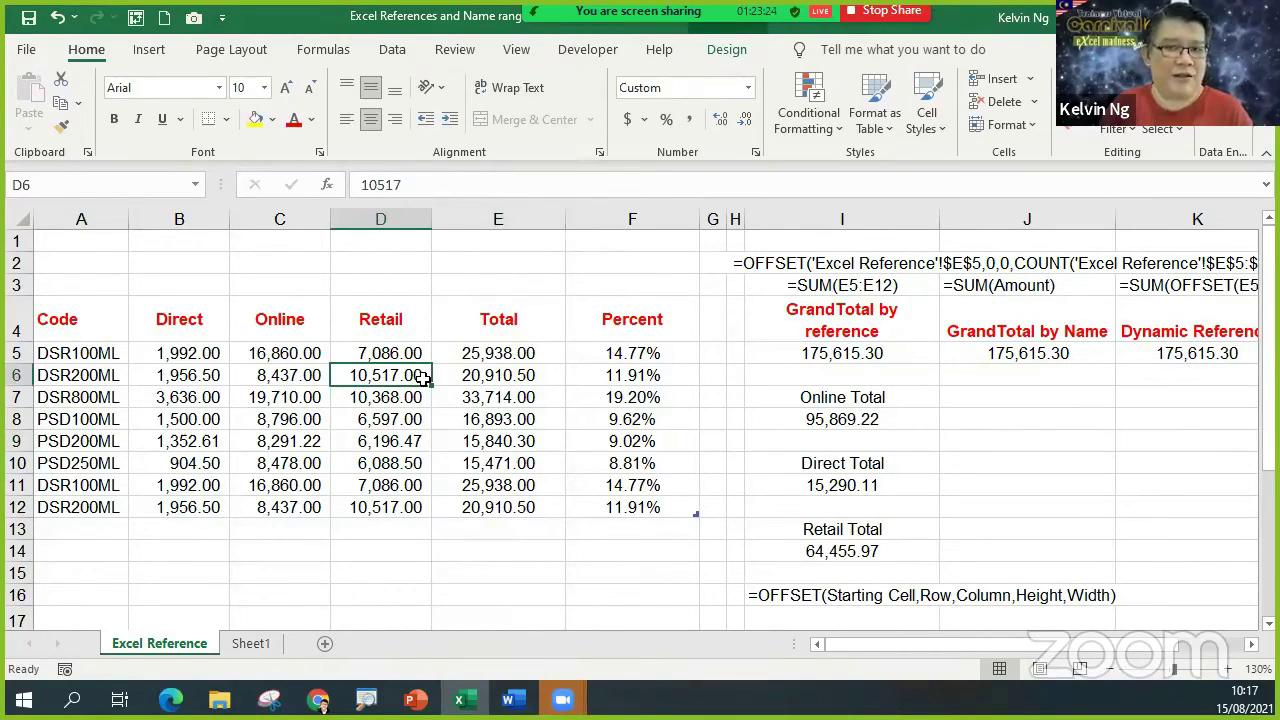
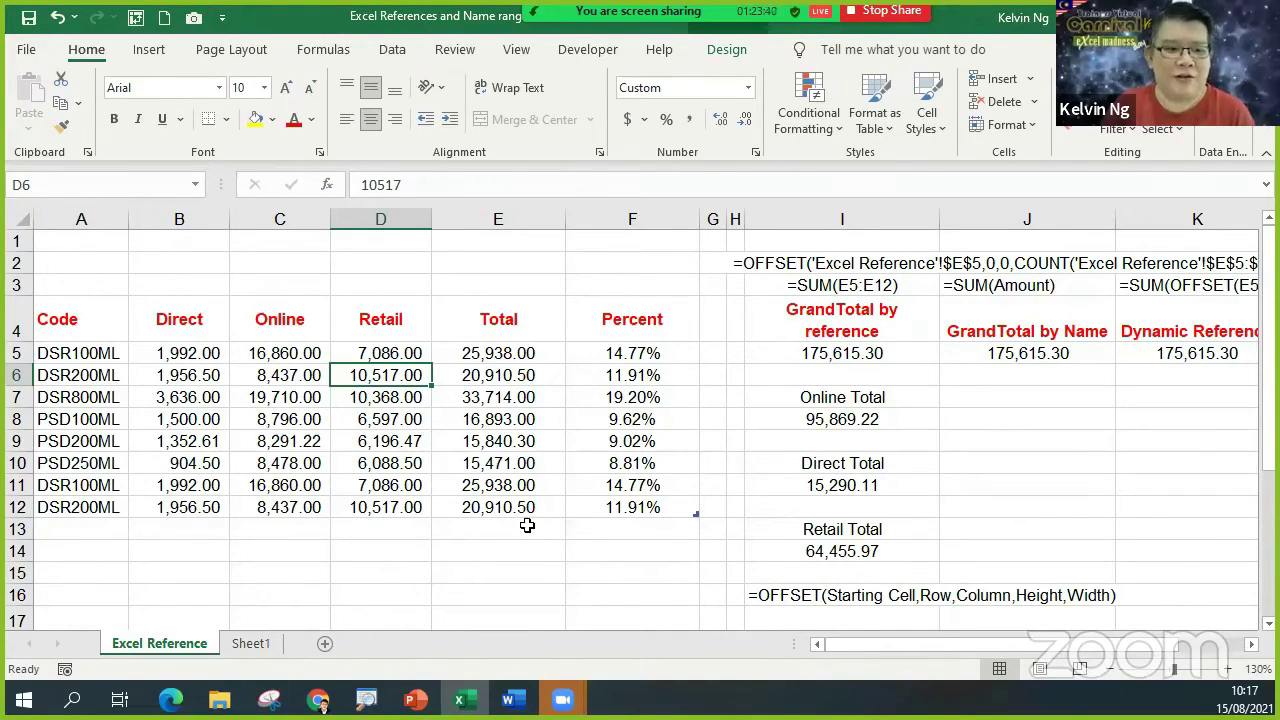
Check the OFFSET syntax note in I16, then move down to cell I20.
{"action": "left_click", "coordinate": [857, 603]}
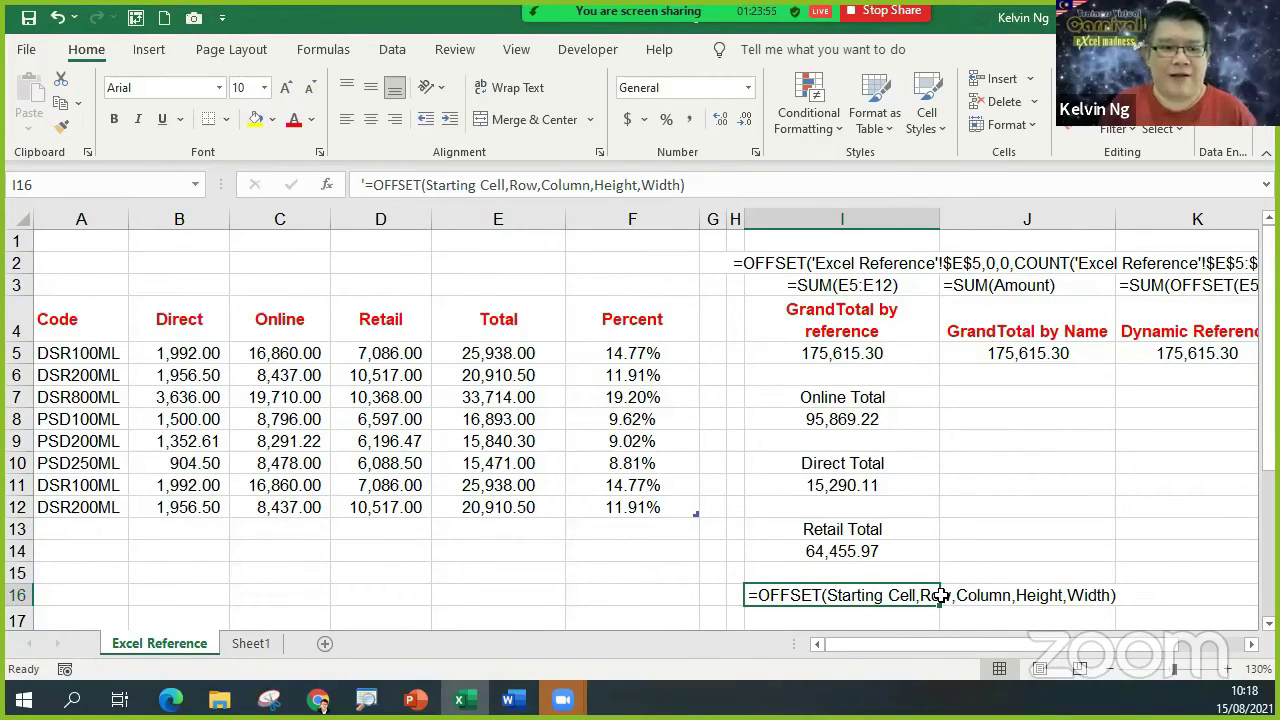
{"action": "left_click", "coordinate": [638, 542]}
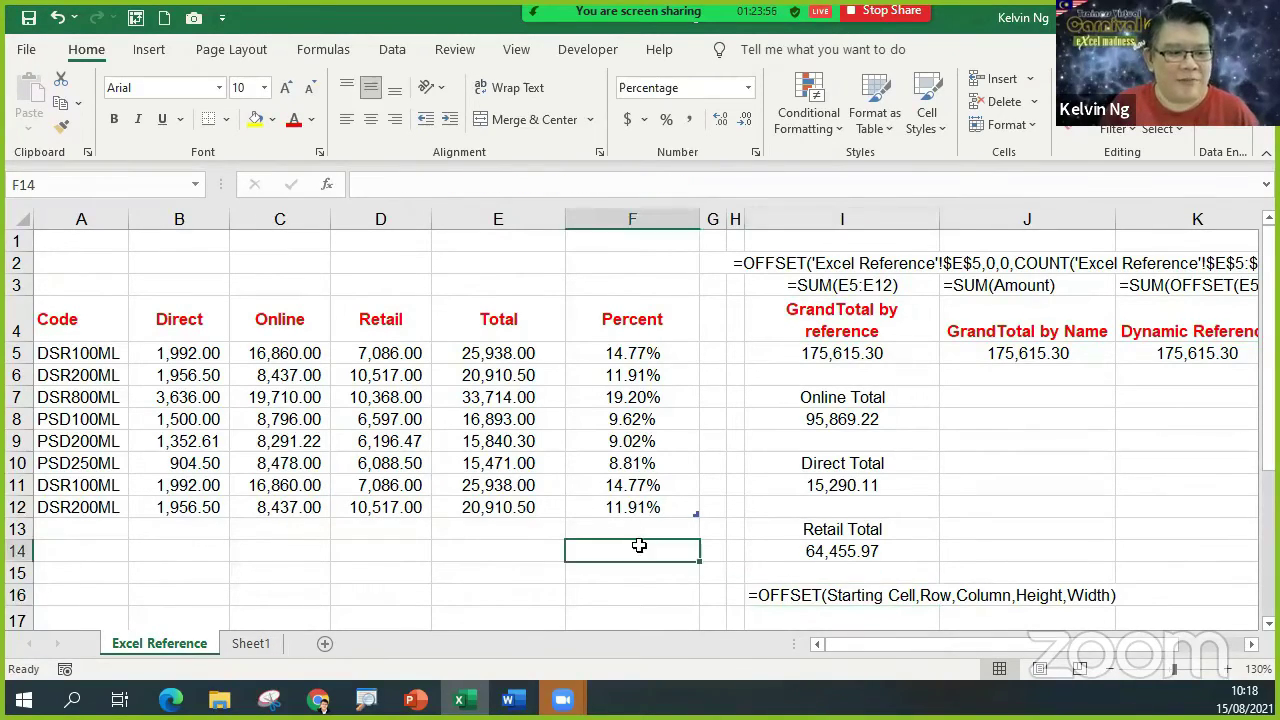
{"action": "scroll", "coordinate": [941, 581], "scroll_direction": "down", "scroll_amount": 3}
{"action": "scroll", "coordinate": [941, 581], "scroll_direction": "down", "scroll_amount": 2}
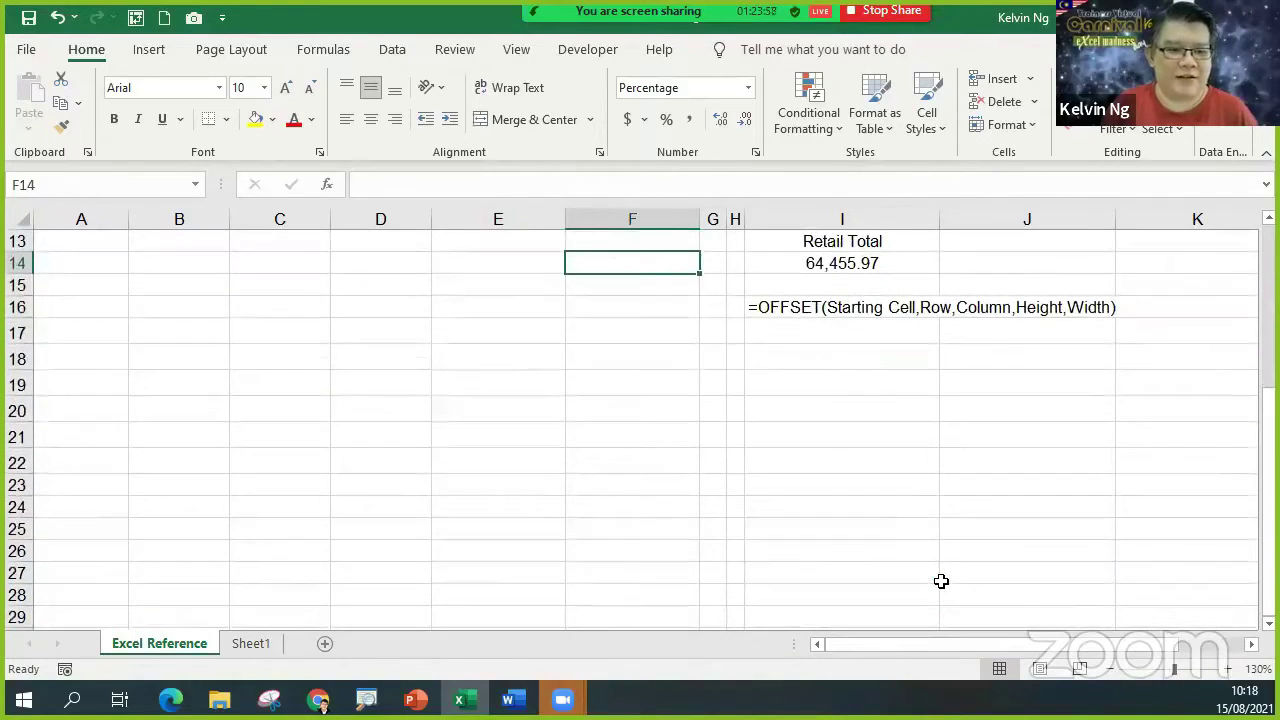
{"action": "left_click", "coordinate": [842, 342]}
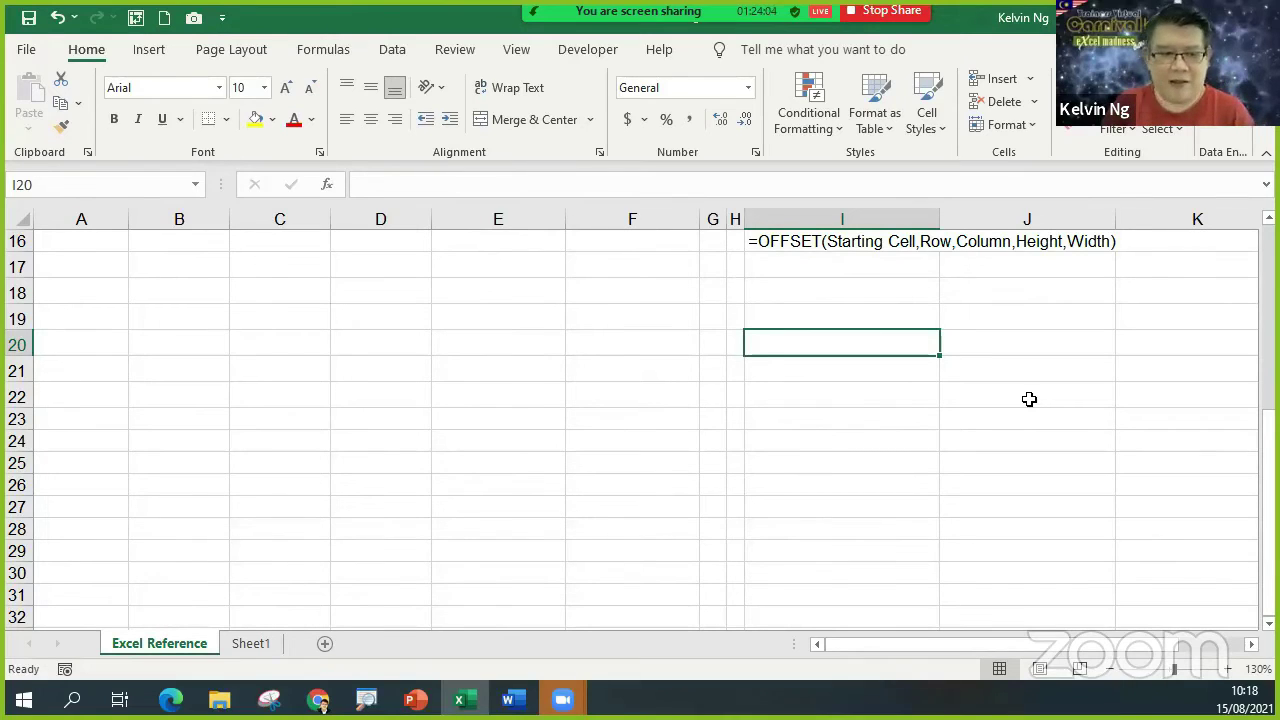
Type the heading Cars in cell I20.
{"action": "type", "text": "M"}
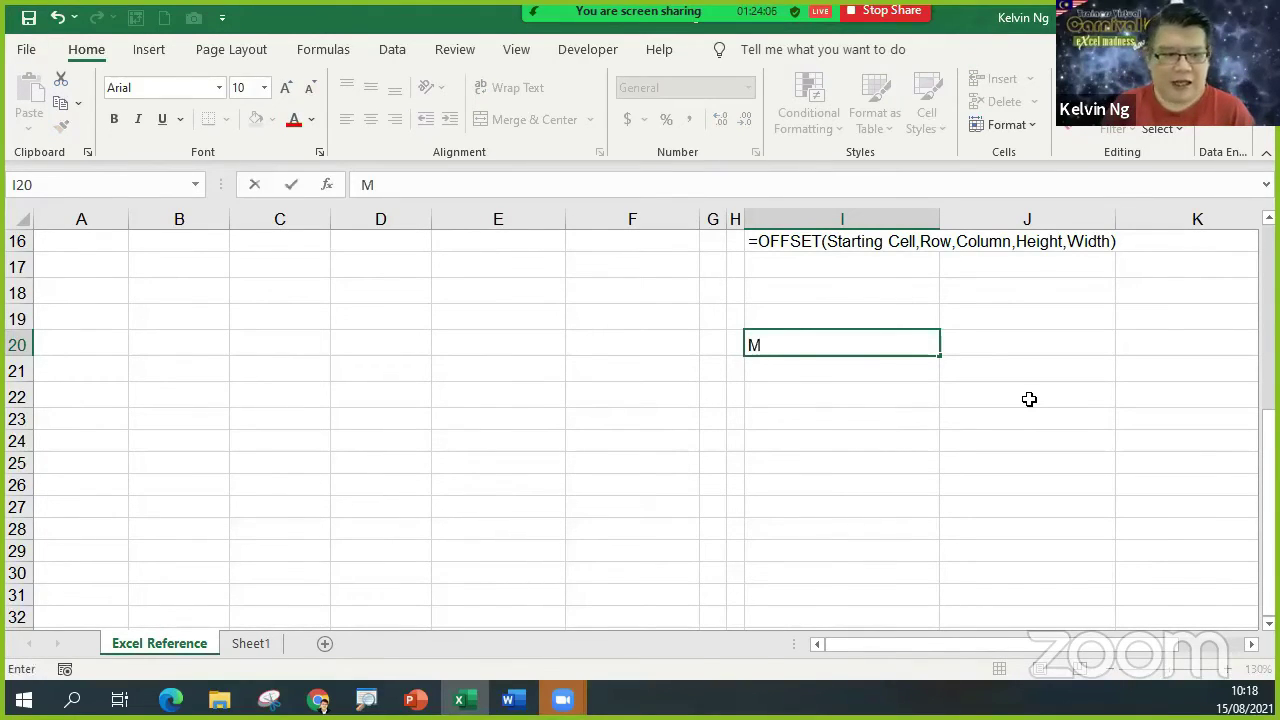
{"action": "key", "text": "BackSpace"}
{"action": "type", "text": "Ca"}
{"action": "key", "text": "BackSpace"}
{"action": "key", "text": "BackSpace"}
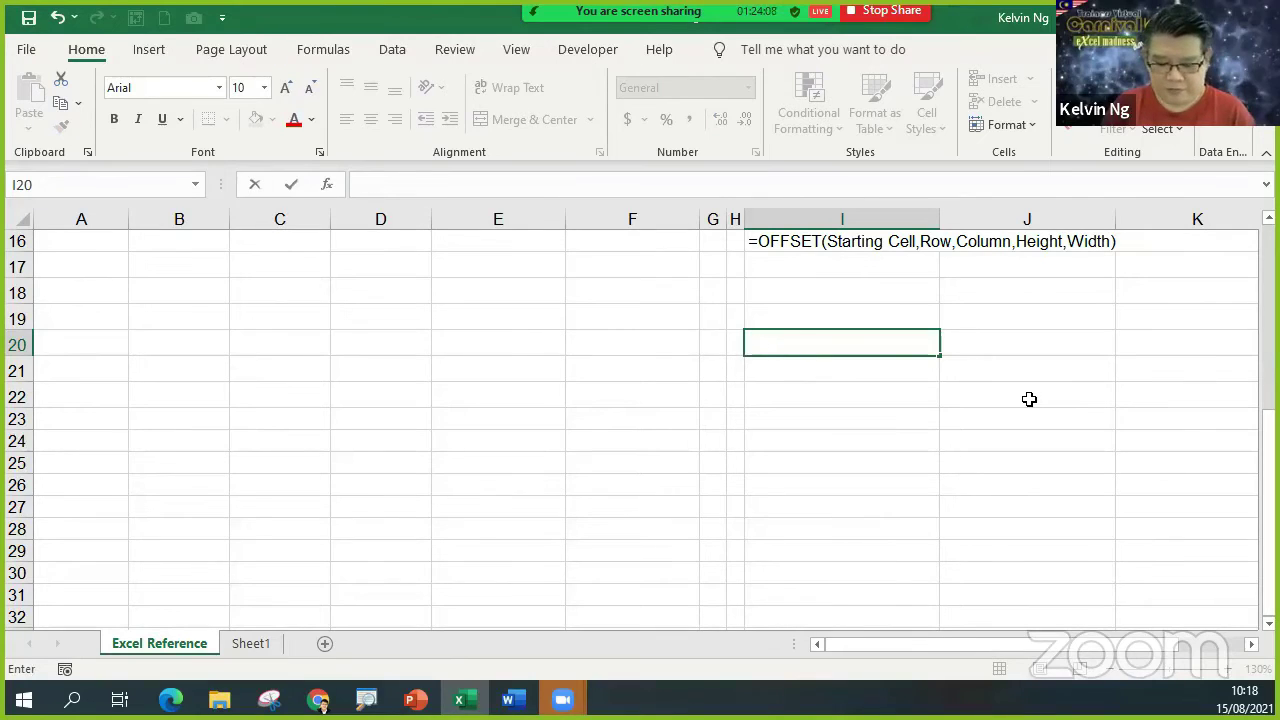
{"action": "type", "text": "Cars"}
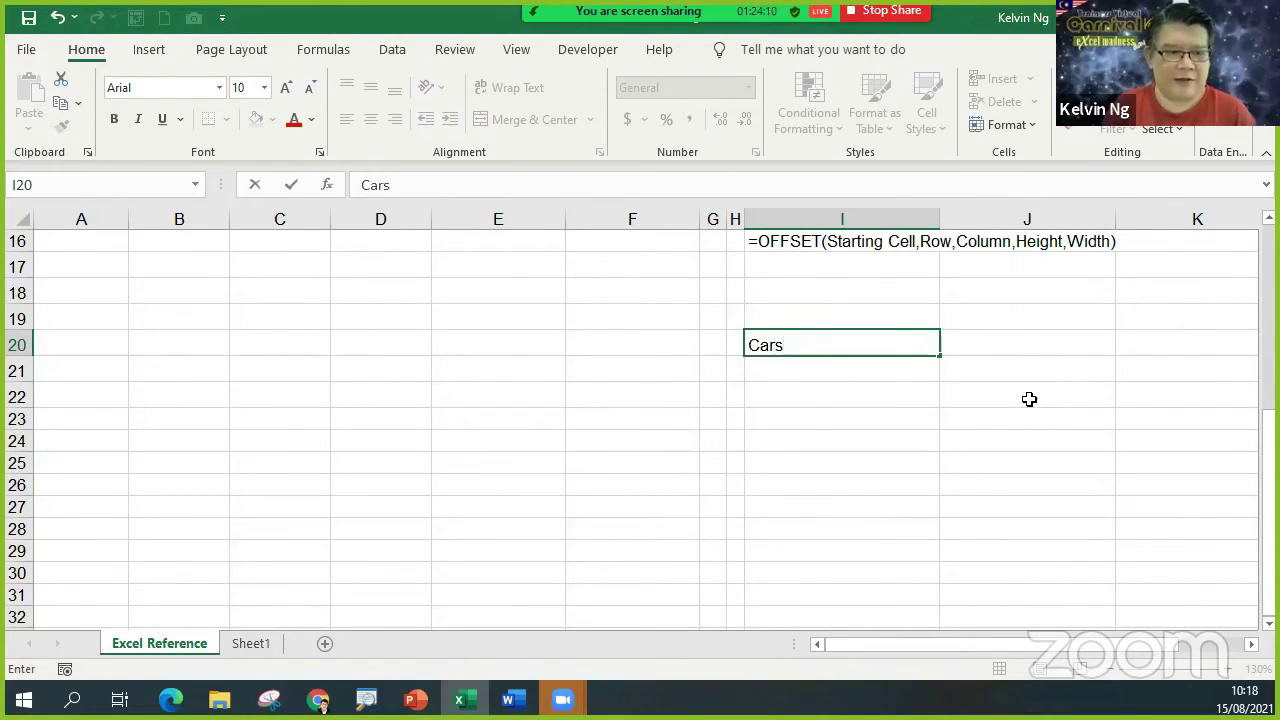
{"action": "key", "text": "Return"}
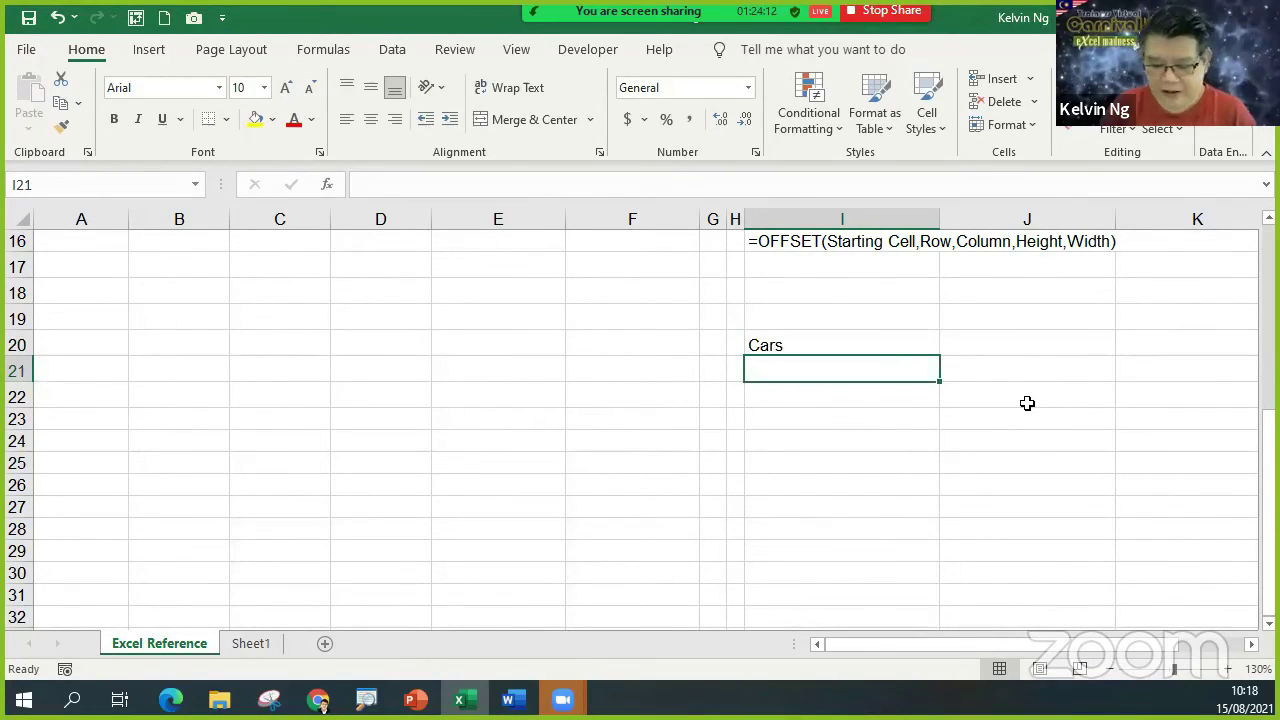
Enter Toyota, Proton and Honda under the heading in I21:I23.
{"action": "type", "text": "Toyo"}
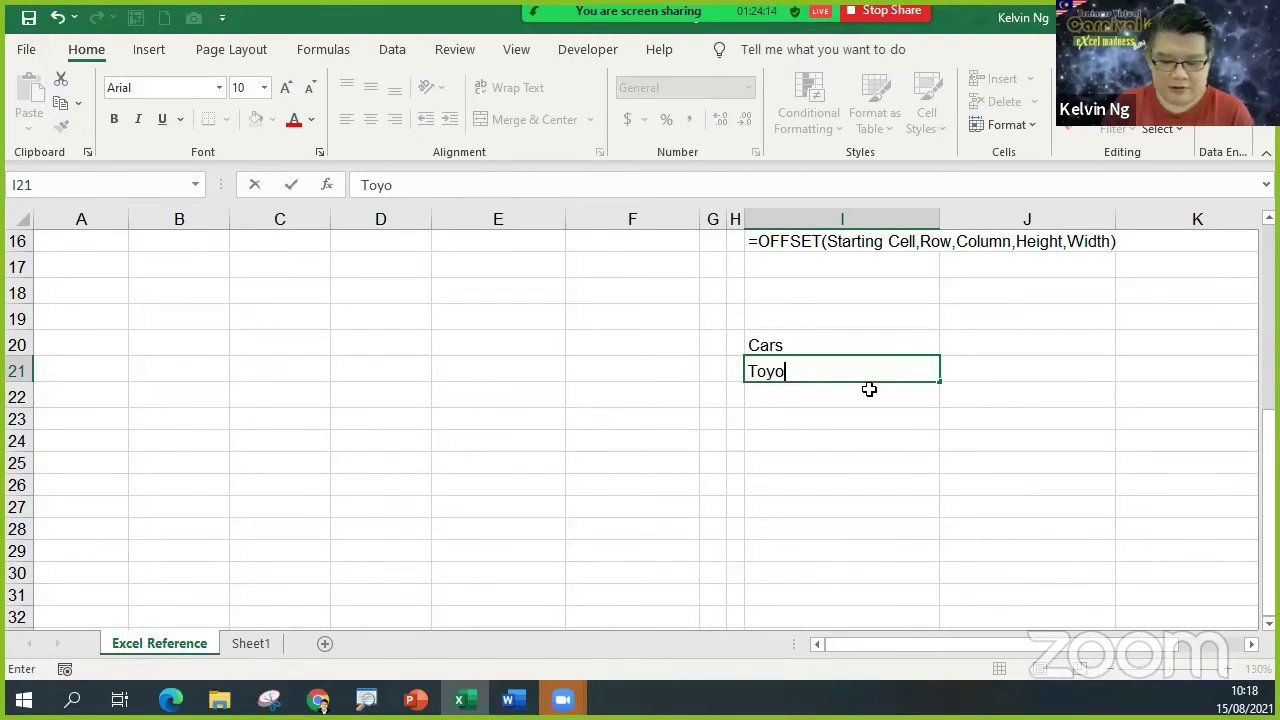
{"action": "type", "text": "ta"}
{"action": "key", "text": "Return"}
{"action": "type", "text": "Proton"}
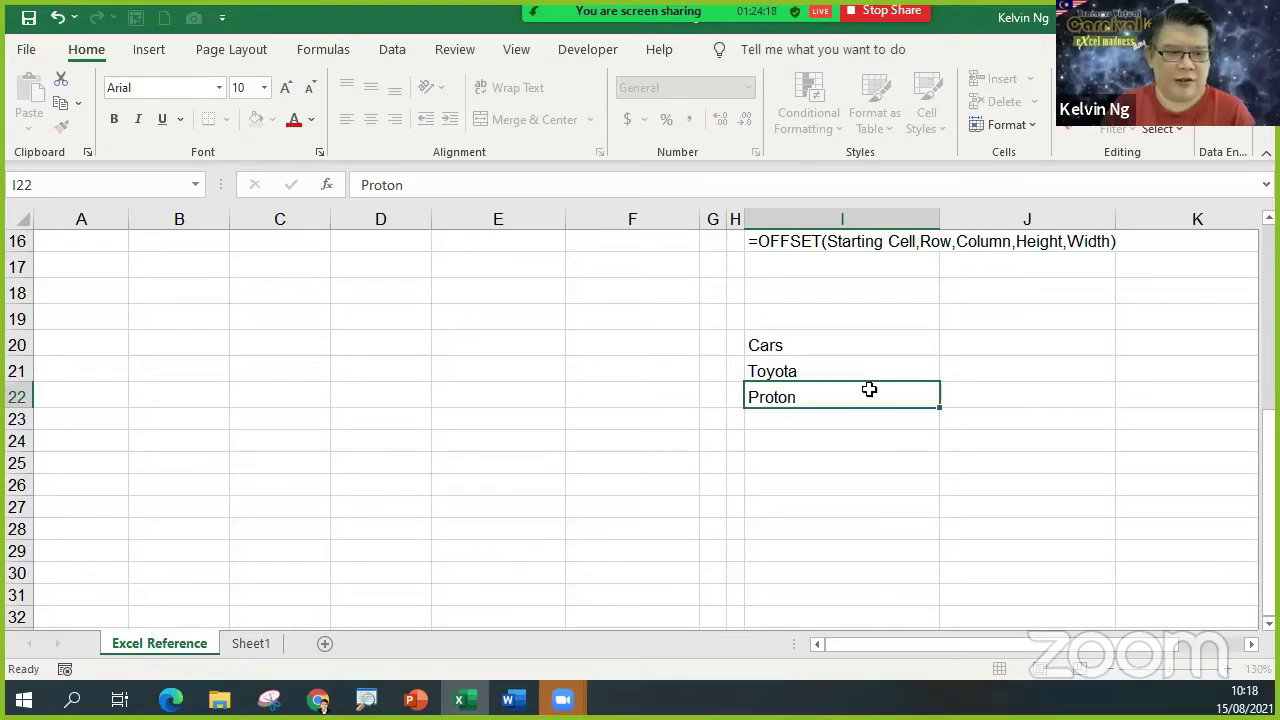
{"action": "key", "text": "Return"}
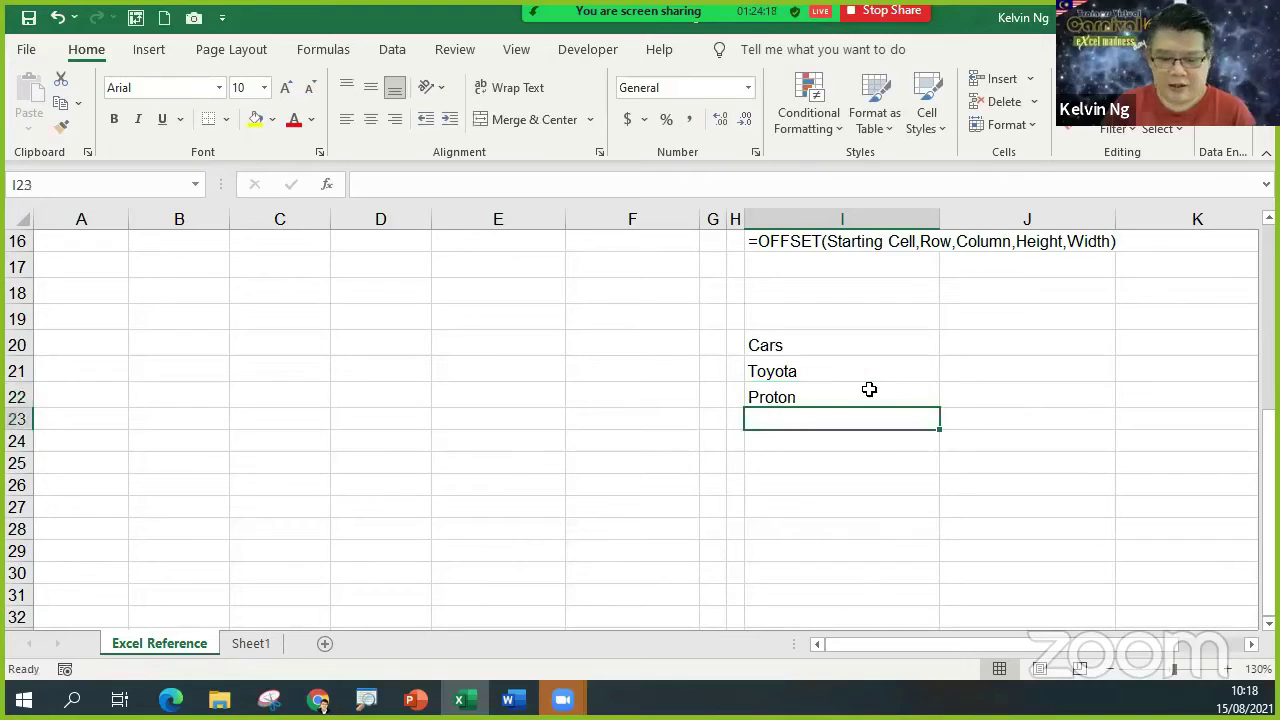
{"action": "type", "text": "H"}
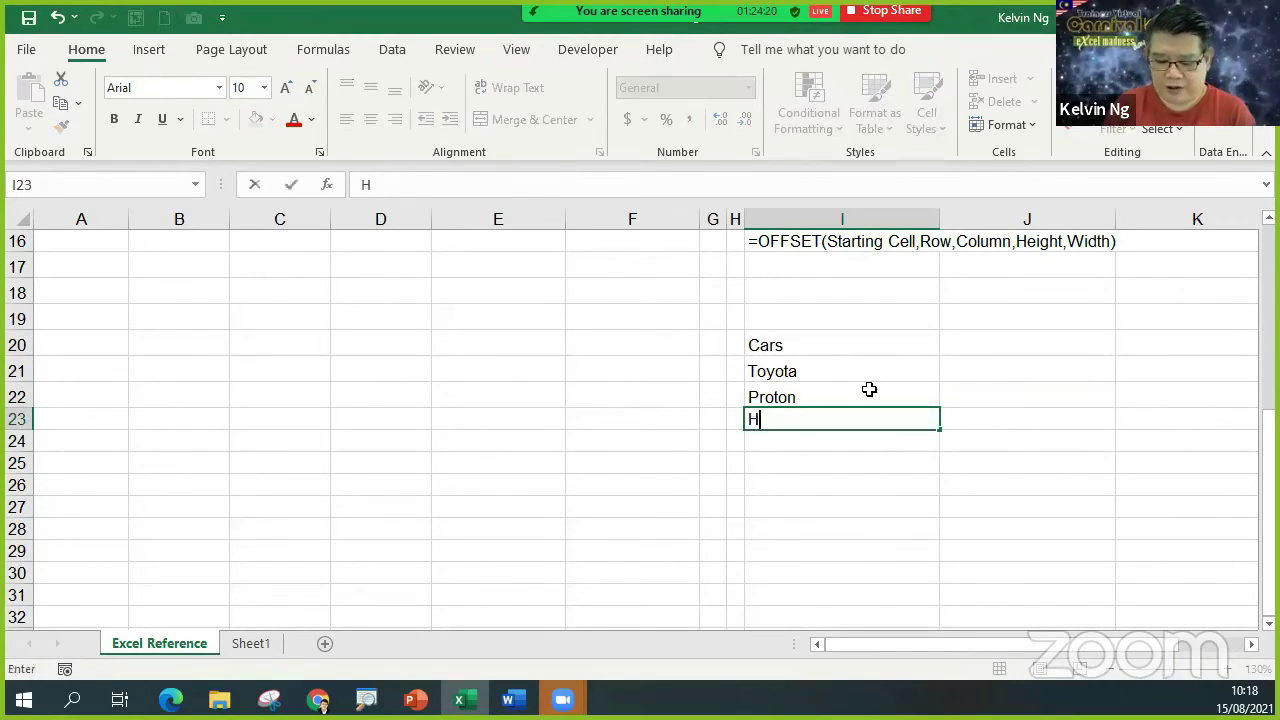
{"action": "type", "text": "onda"}
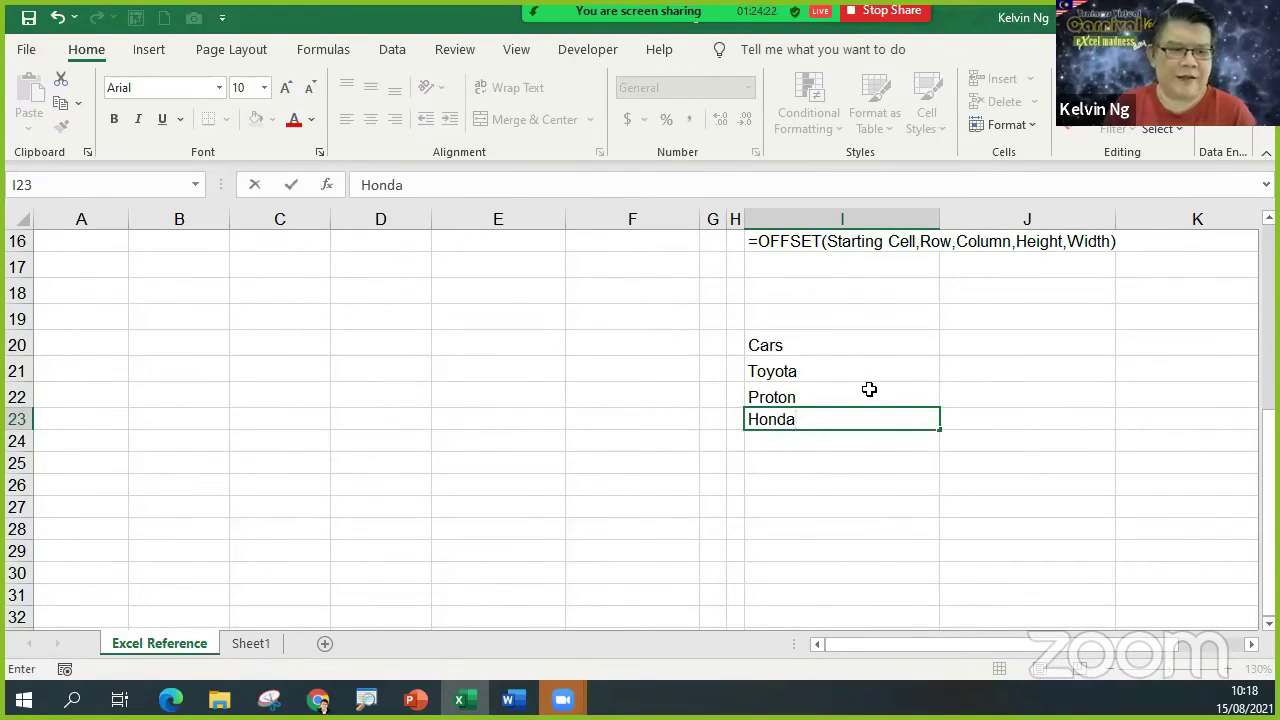
{"action": "left_click", "coordinate": [900, 531]}
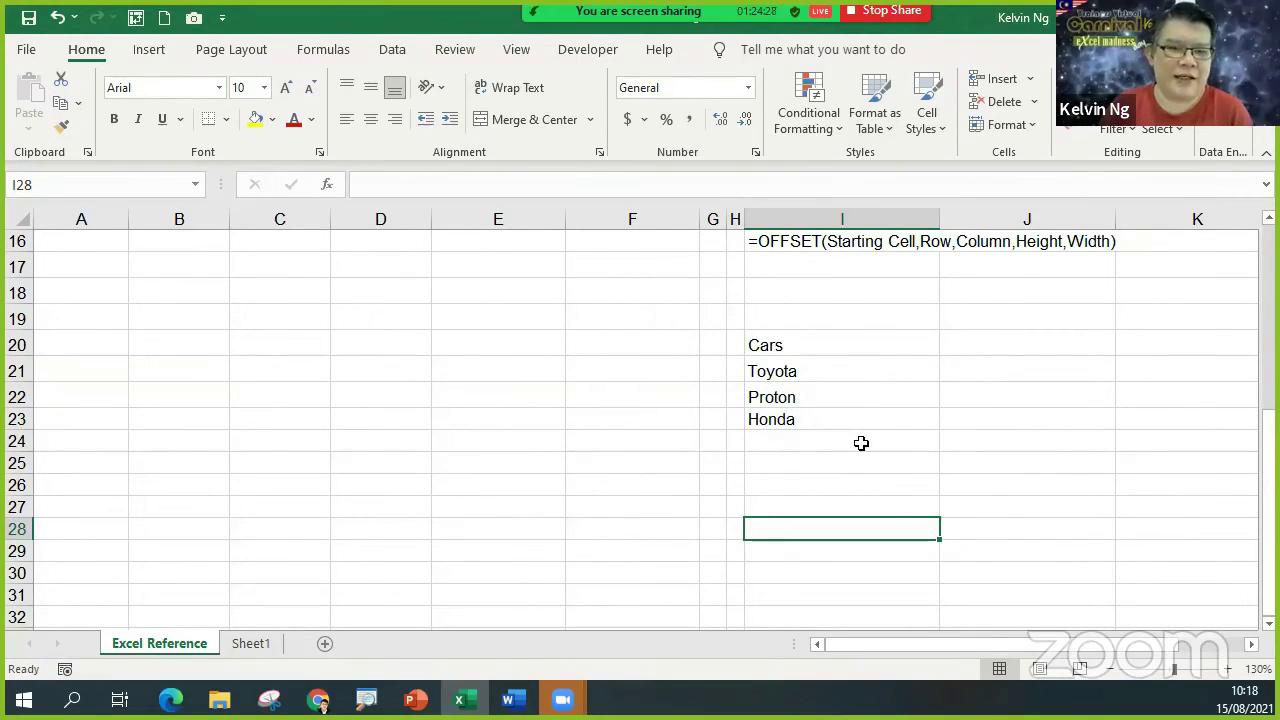
{"action": "left_click", "coordinate": [855, 299]}
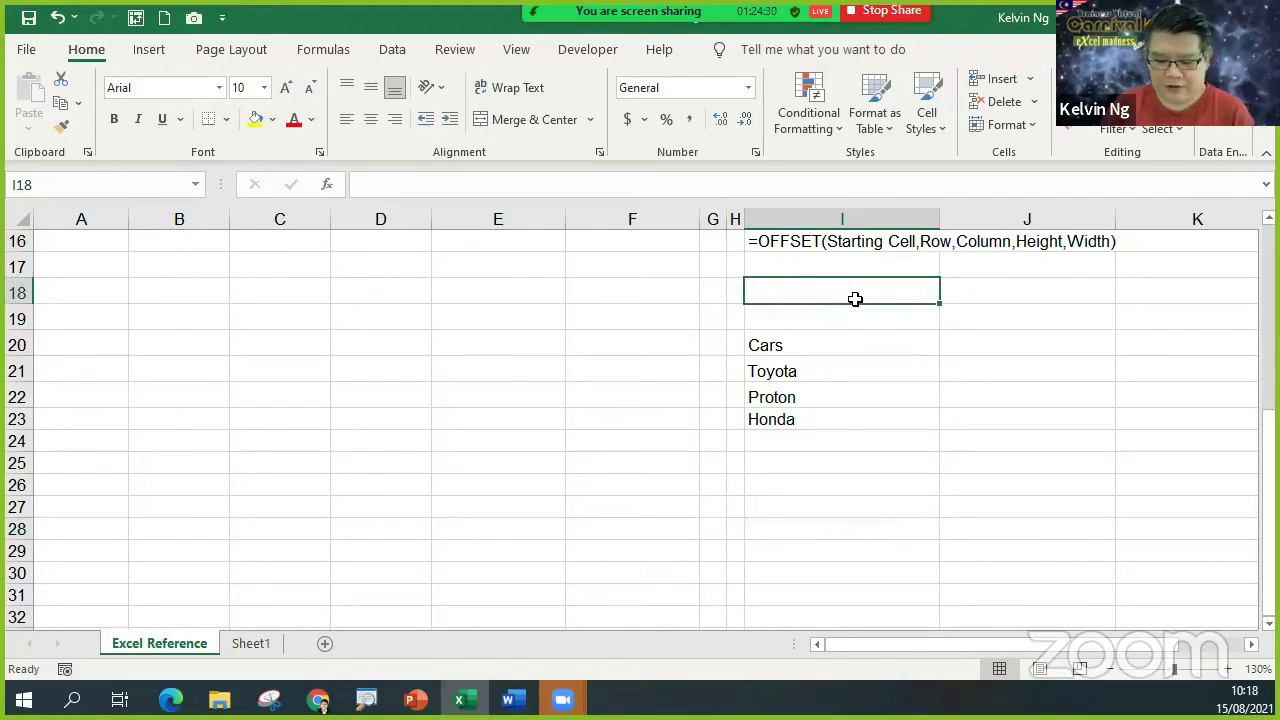
Type the label 'DropDown List' in I18 and select J18 beside it.
{"action": "type", "text": "Drp"}
{"action": "key", "text": "BackSpace"}
{"action": "type", "text": "o"}
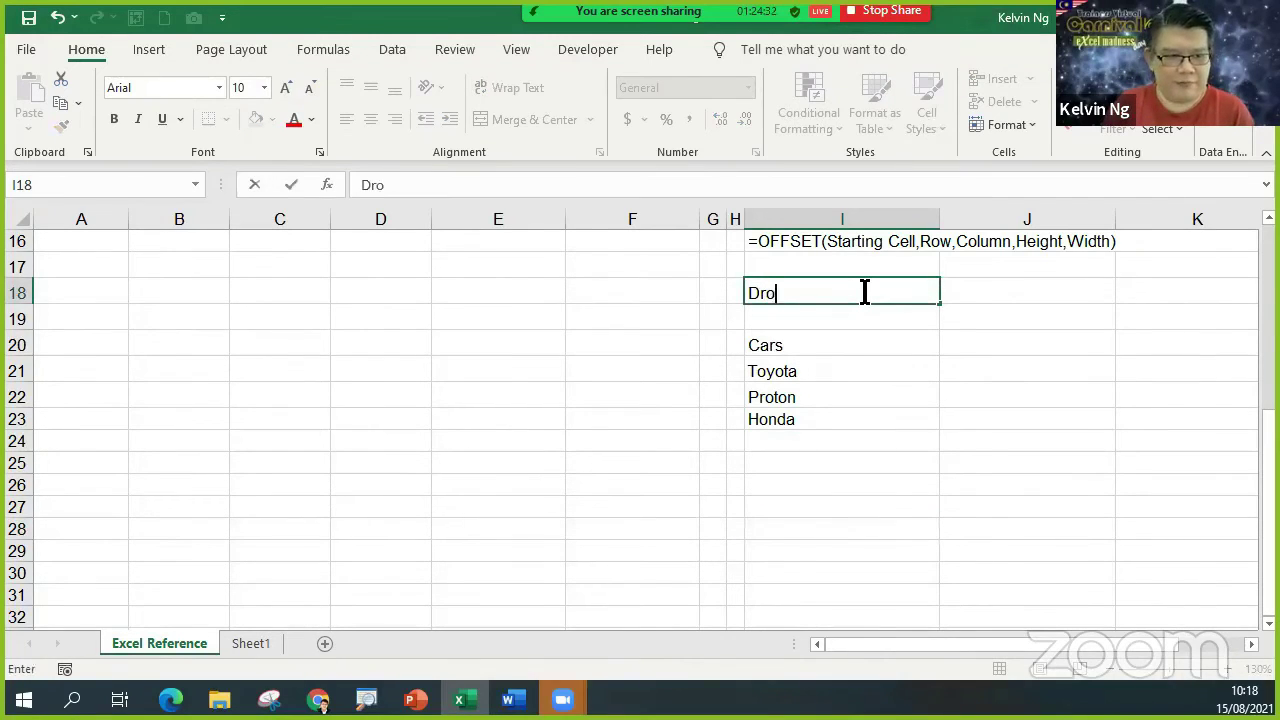
{"action": "type", "text": "pDown "}
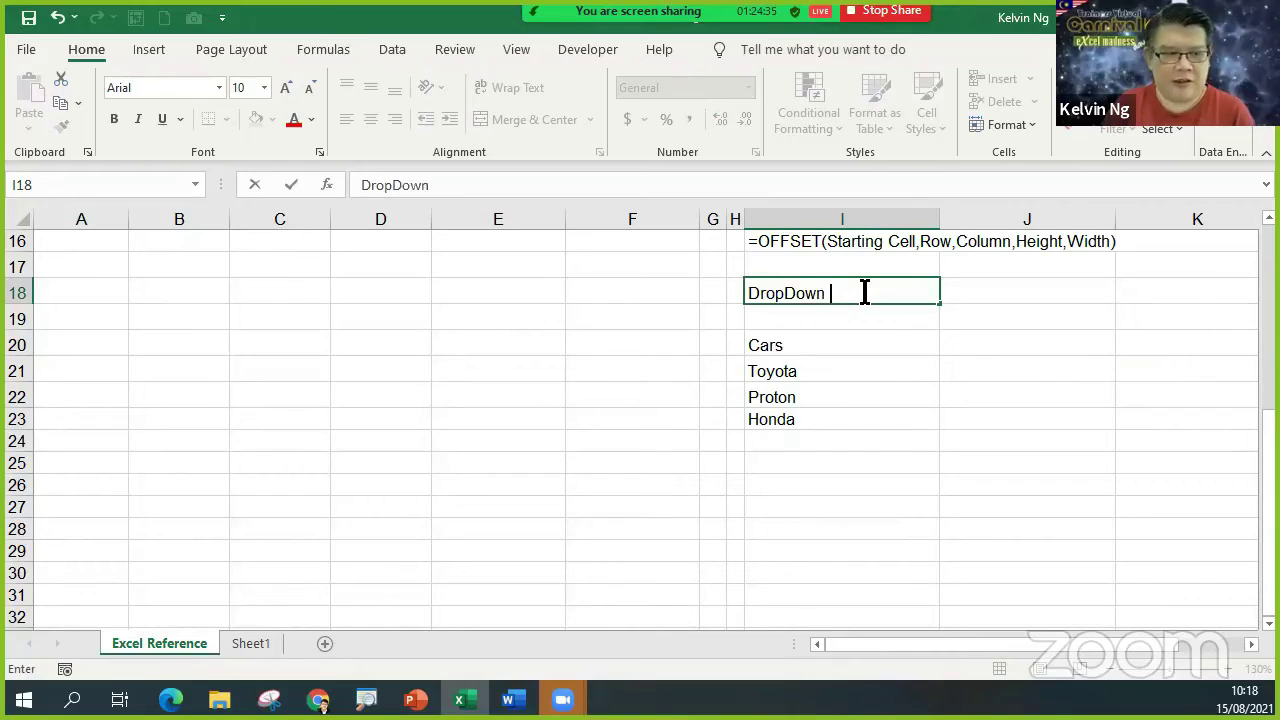
{"action": "type", "text": "List"}
{"action": "key", "text": "Return"}
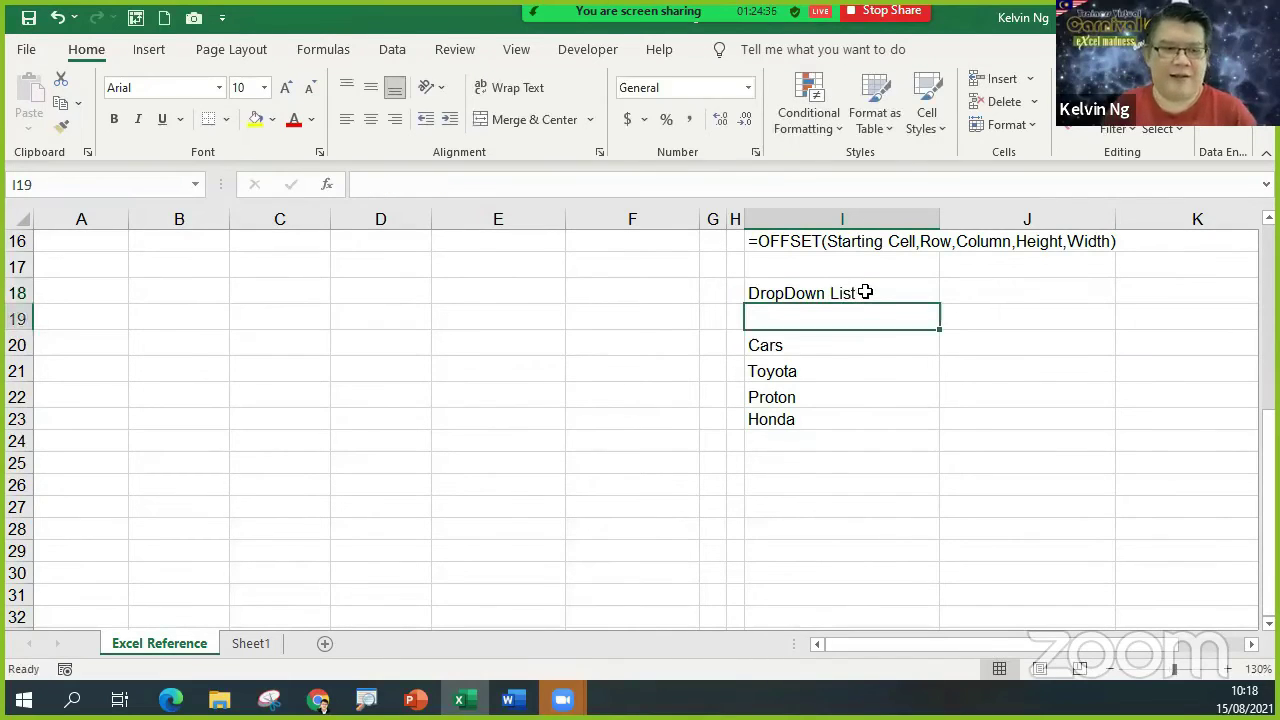
{"action": "left_click", "coordinate": [1051, 298]}
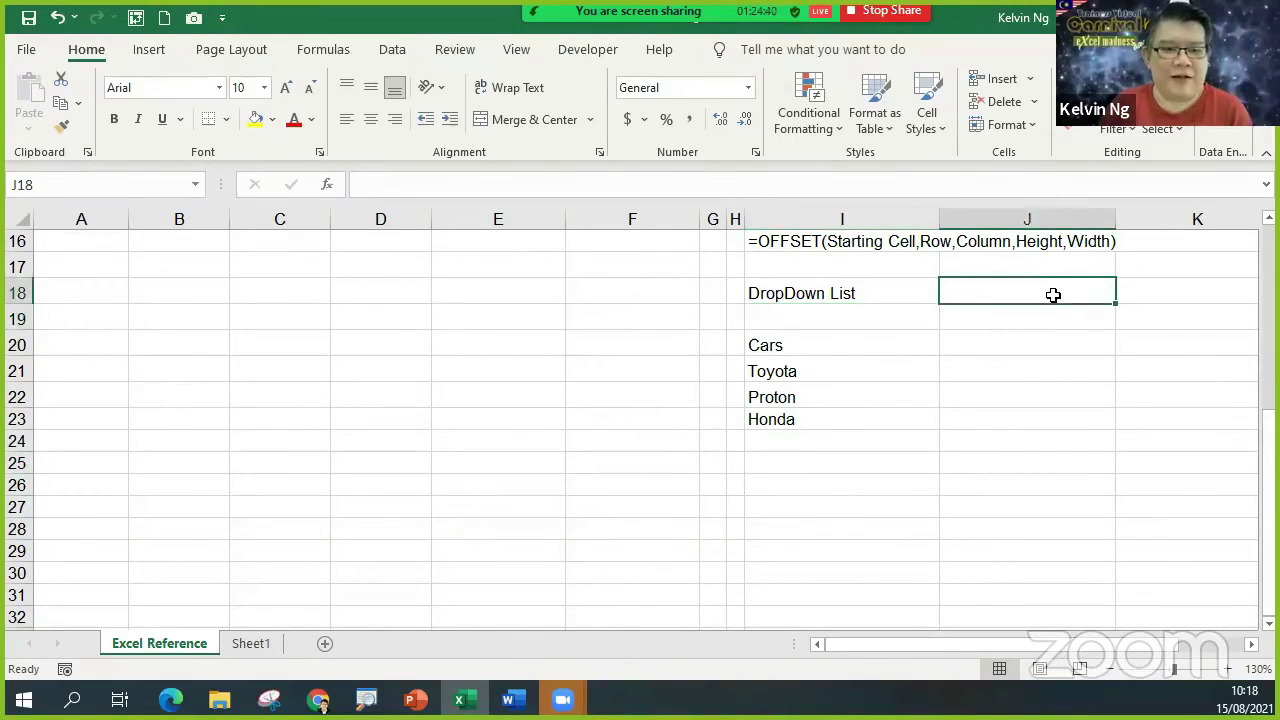
{"action": "left_click", "coordinate": [1250, 644]}
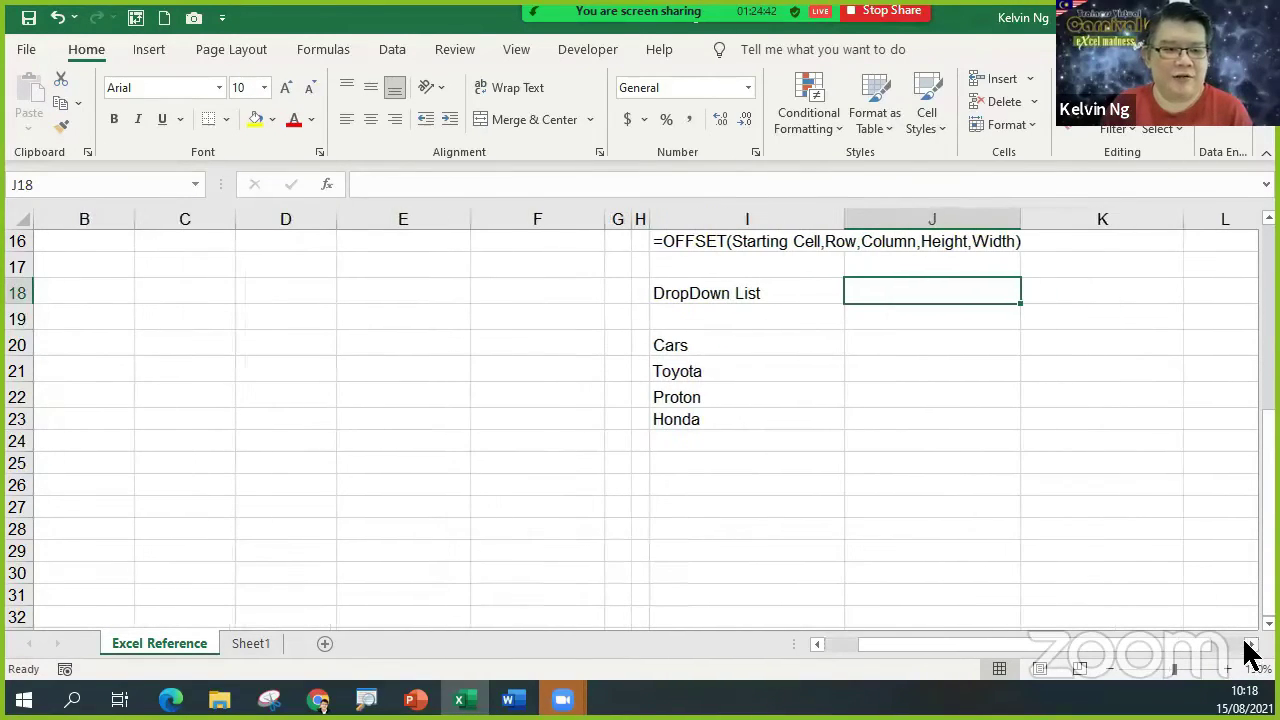
Add a List data validation to J18 with source $I$21:$I$23.
{"action": "left_click", "coordinate": [392, 50]}
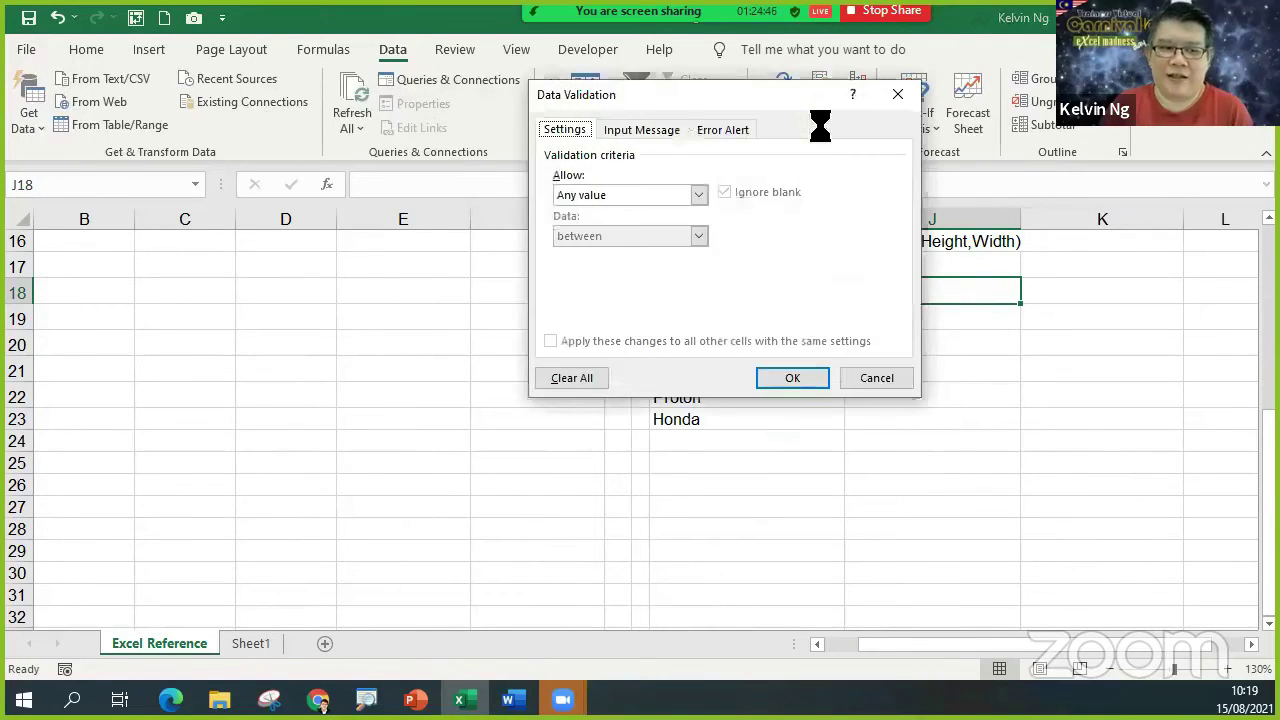
{"action": "left_click", "coordinate": [698, 195]}
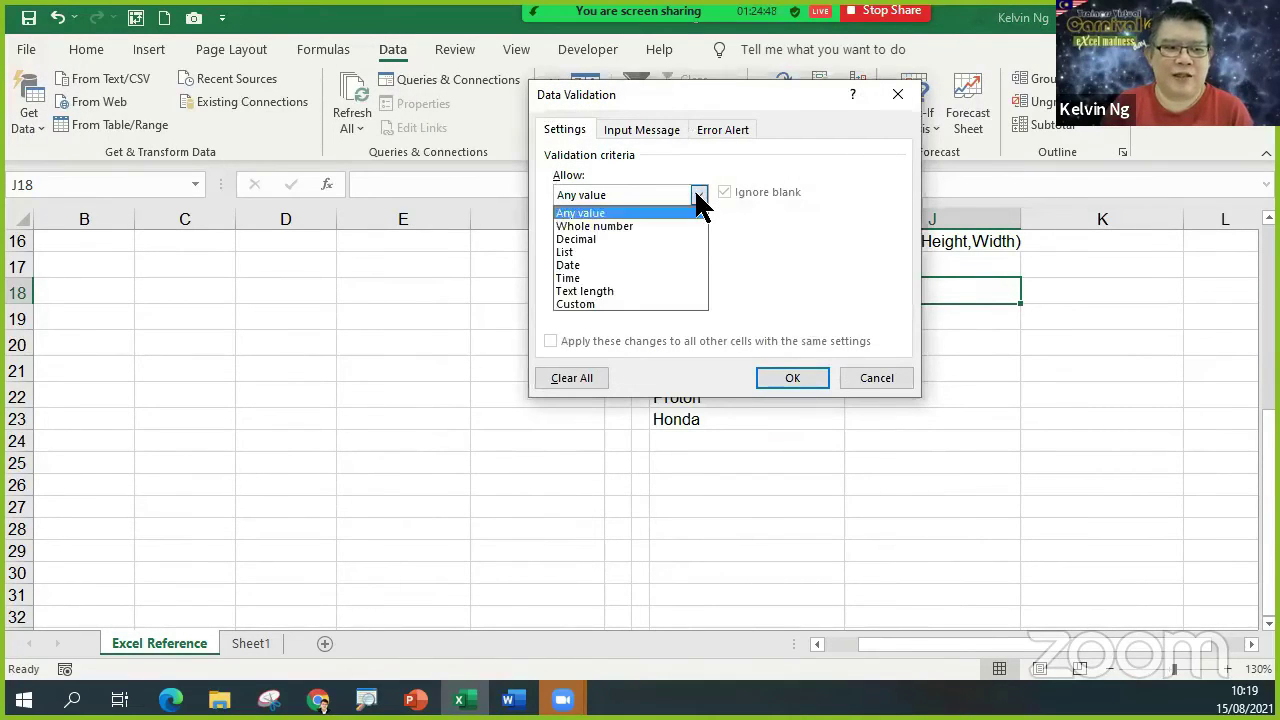
{"action": "left_click", "coordinate": [652, 252]}
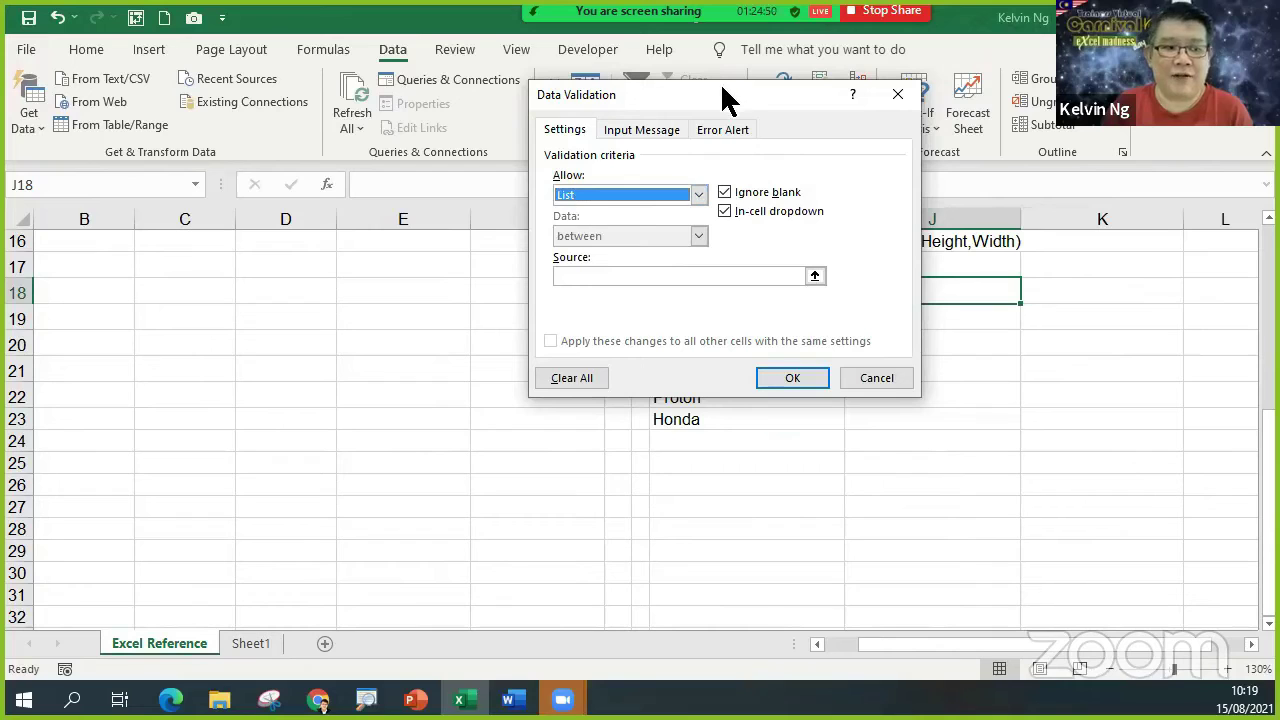
{"action": "left_click_drag", "start_coordinate": [722, 86], "coordinate": [429, 167]}
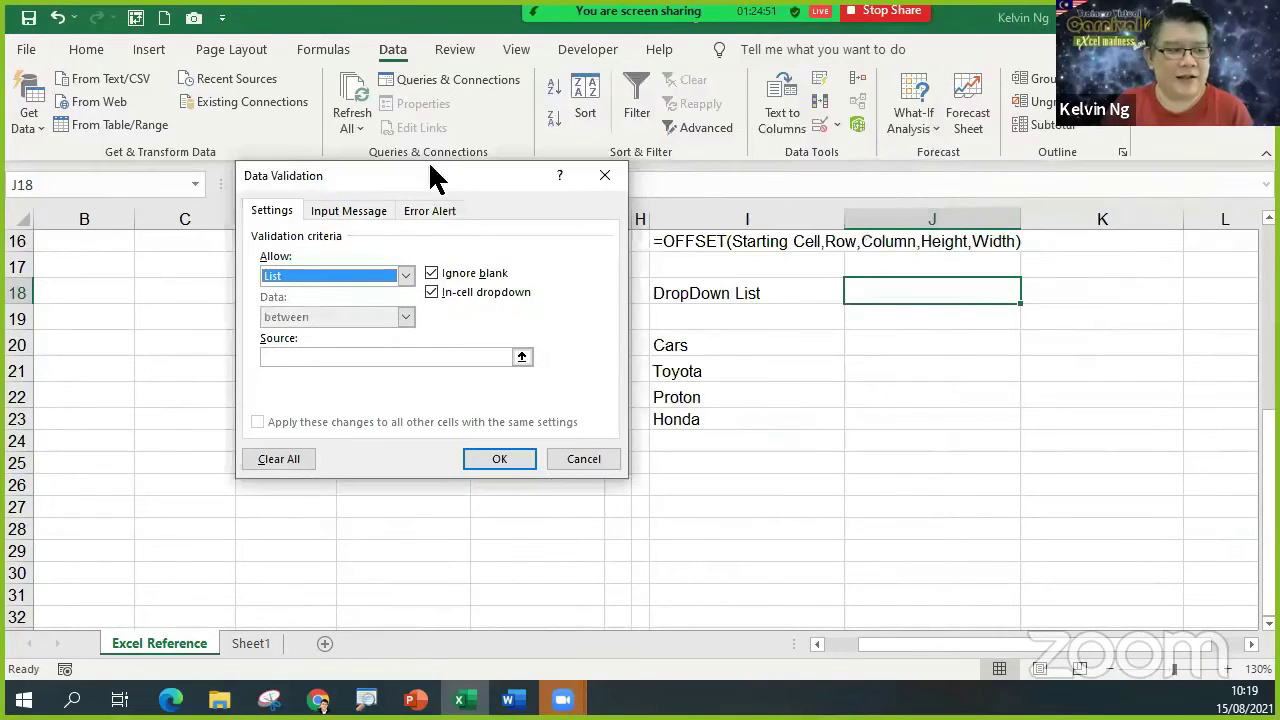
{"action": "left_click", "coordinate": [302, 358]}
{"action": "left_click_drag", "start_coordinate": [717, 374], "coordinate": [705, 421]}
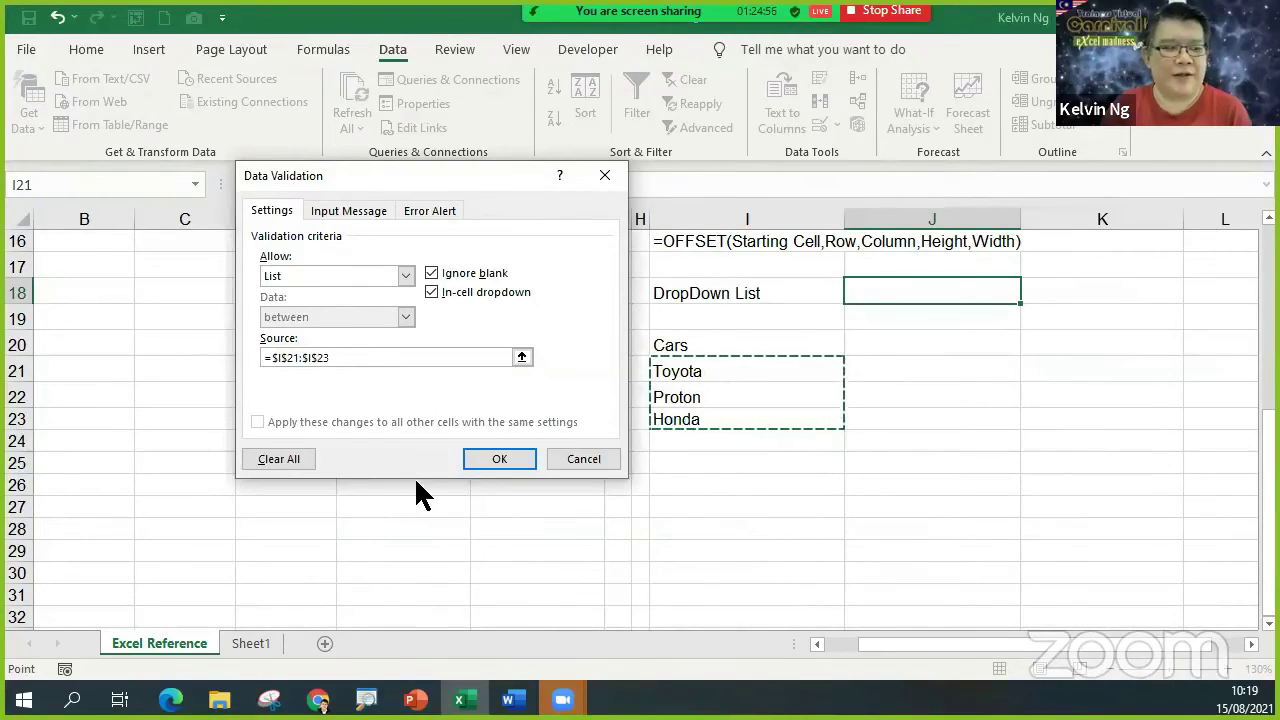
{"action": "left_click", "coordinate": [500, 448]}
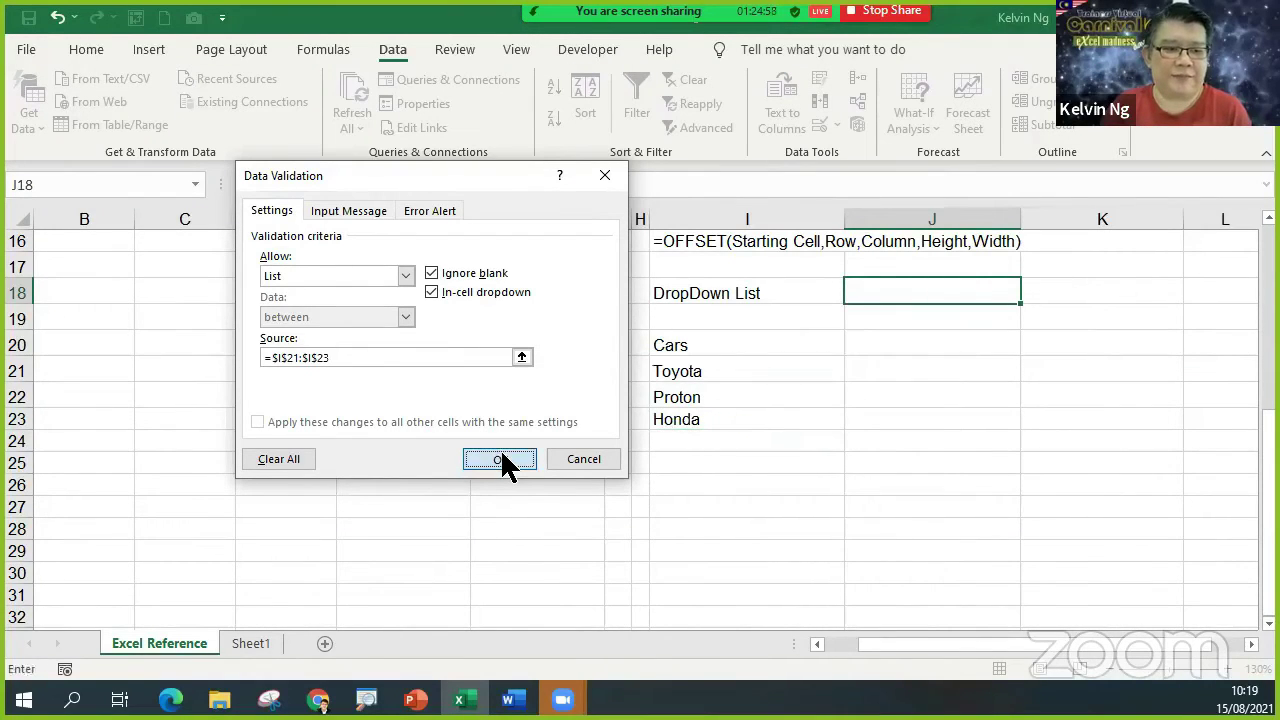
{"action": "left_click", "coordinate": [500, 448]}
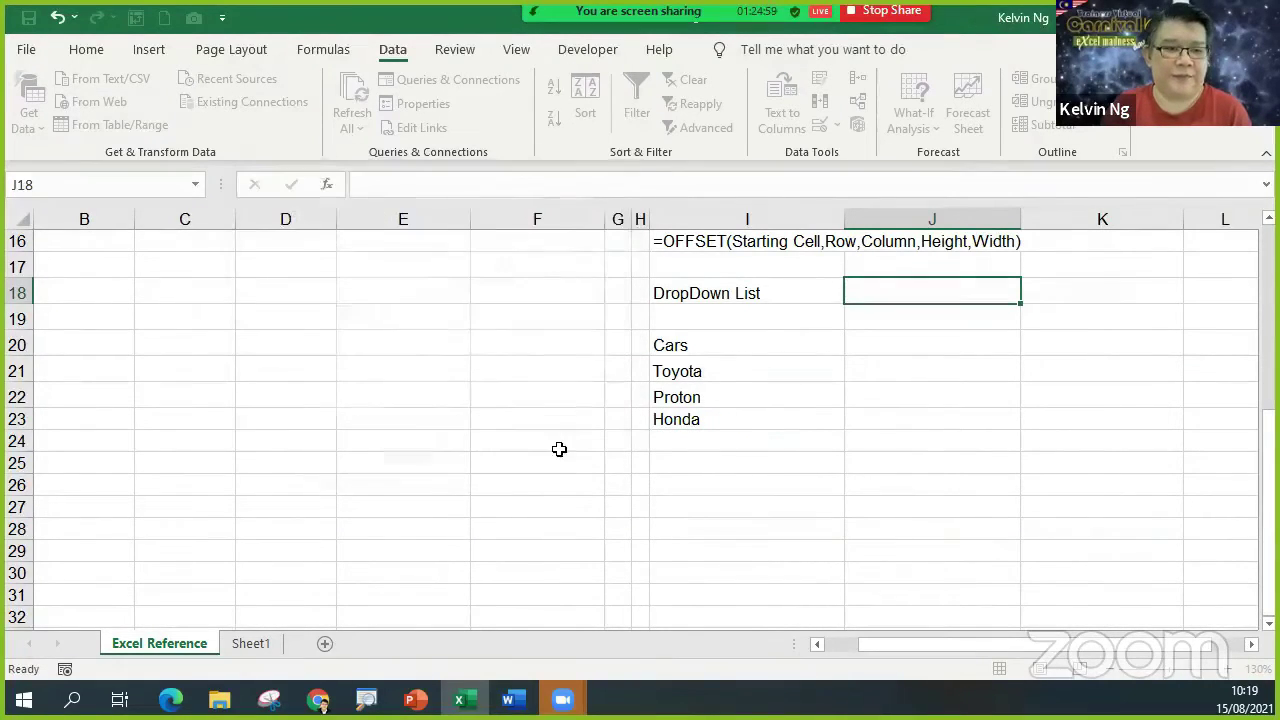
Give cell J18 a yellow fill.
{"action": "left_click", "coordinate": [104, 50]}
{"action": "left_click", "coordinate": [255, 119]}
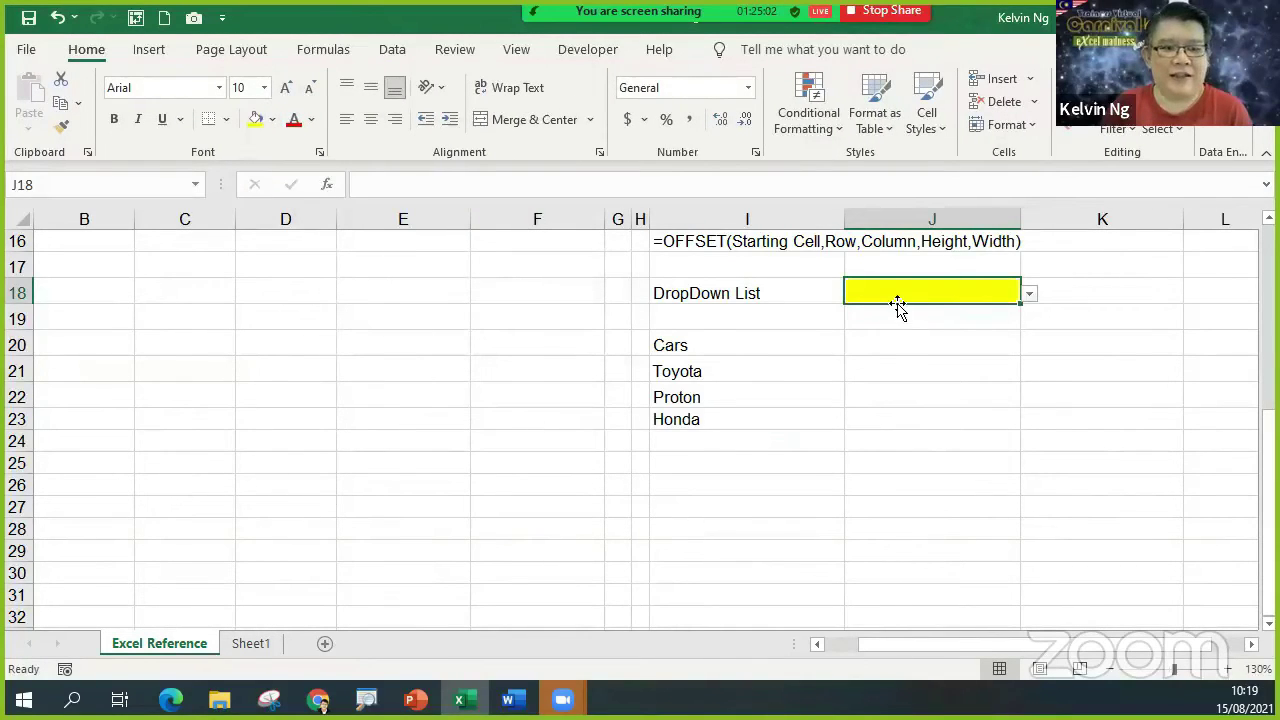
{"action": "left_click", "coordinate": [971, 408]}
Check that J18's dropdown offers Toyota, Proton and Honda, then select I24.
{"action": "left_click", "coordinate": [995, 291]}
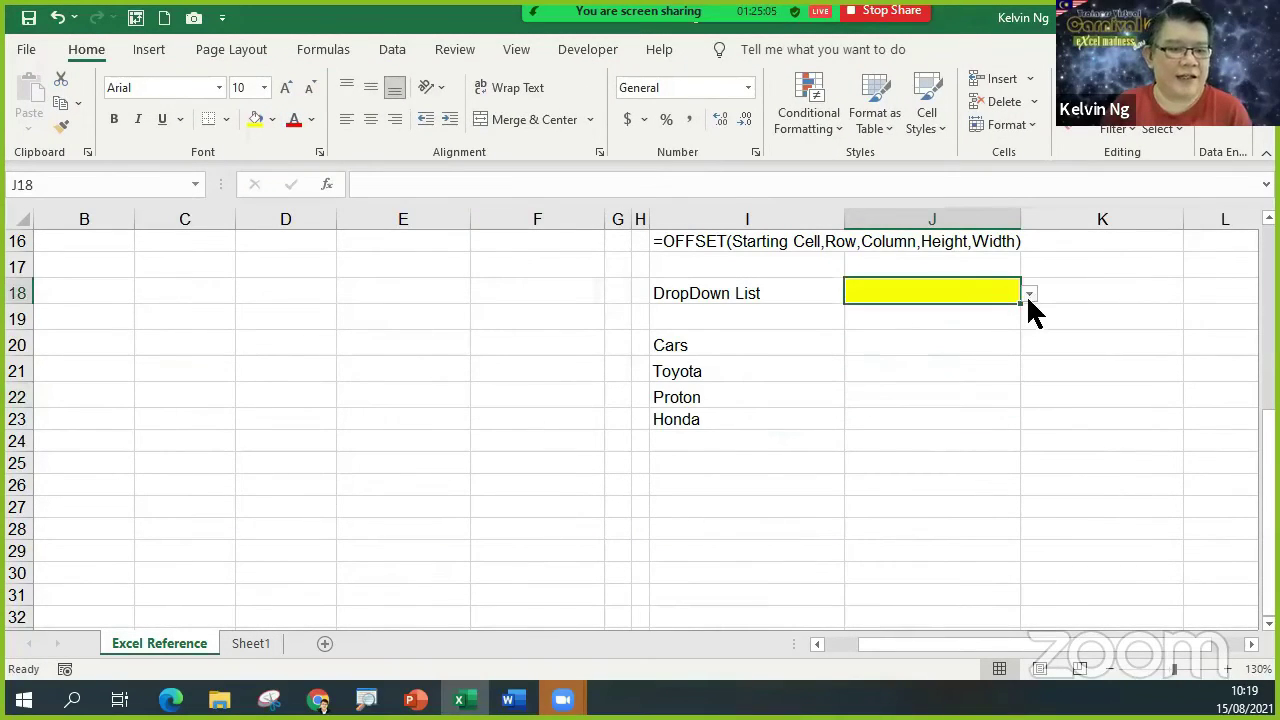
{"action": "left_click", "coordinate": [1029, 294]}
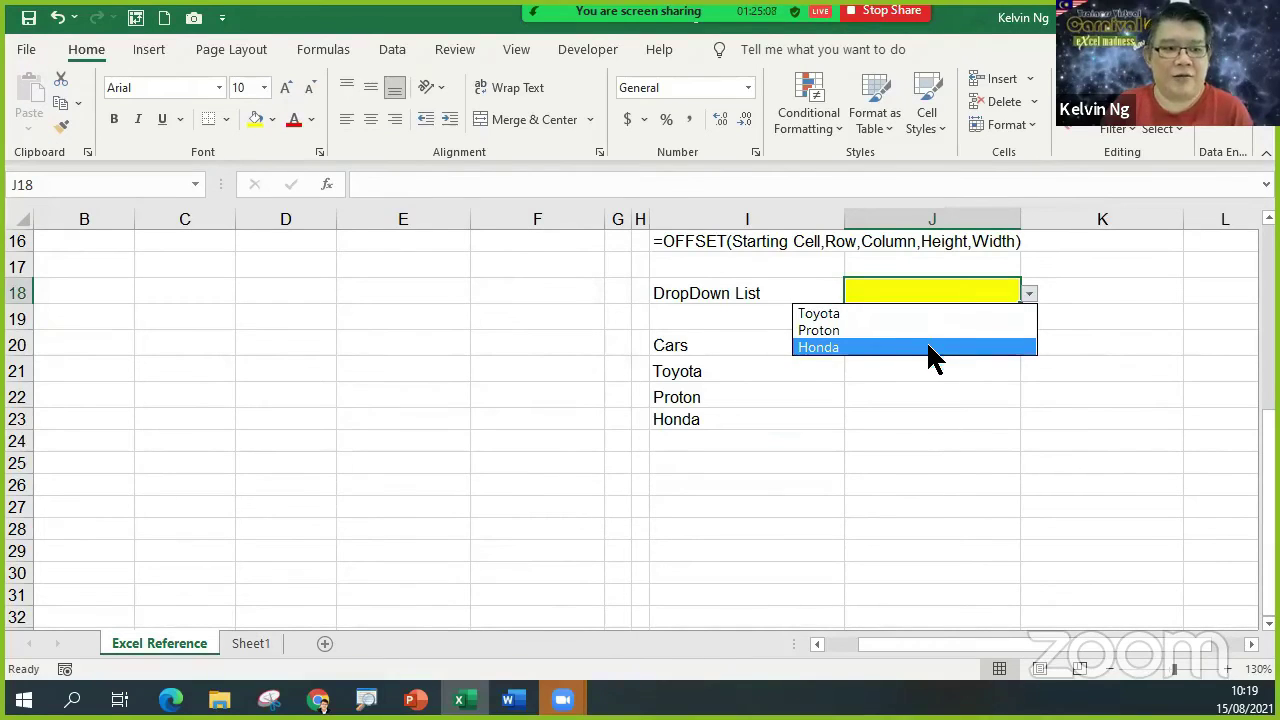
{"action": "key", "text": "Escape"}
{"action": "left_click", "coordinate": [683, 443]}
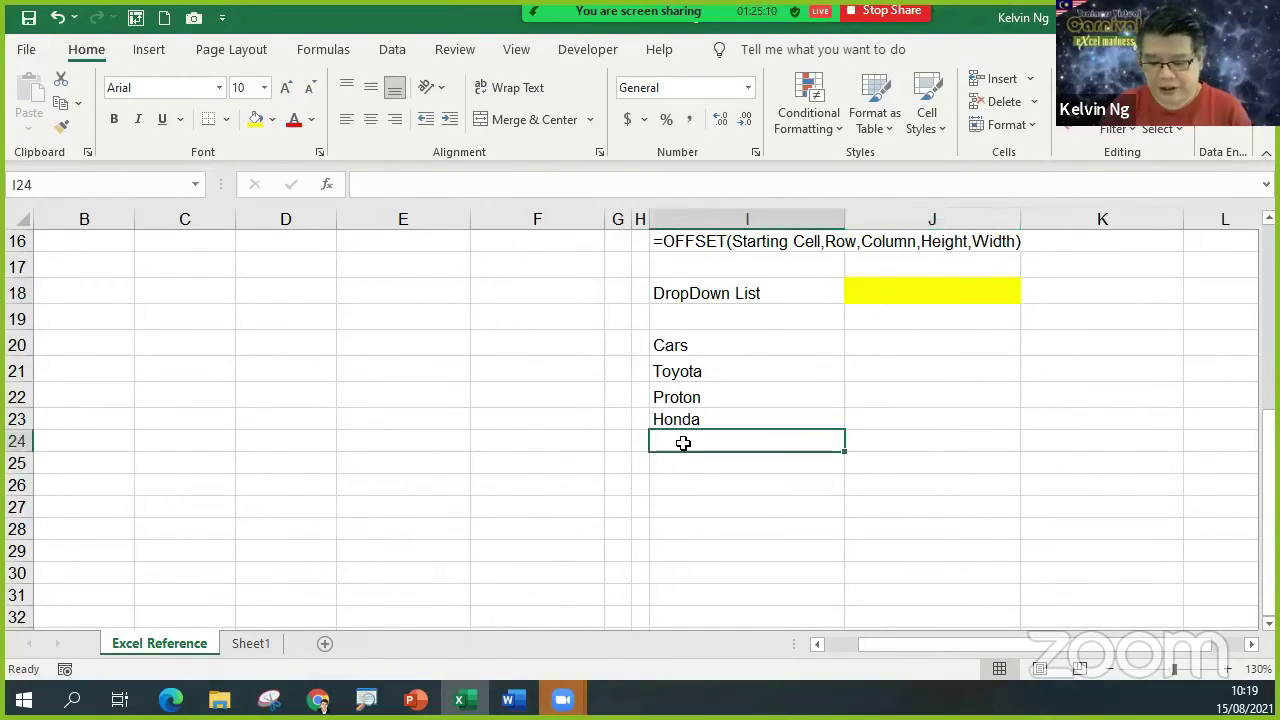
Type BMW, Merz and Daihatsu into I24, I25 and I26, then select J18.
{"action": "type", "text": "BMW"}
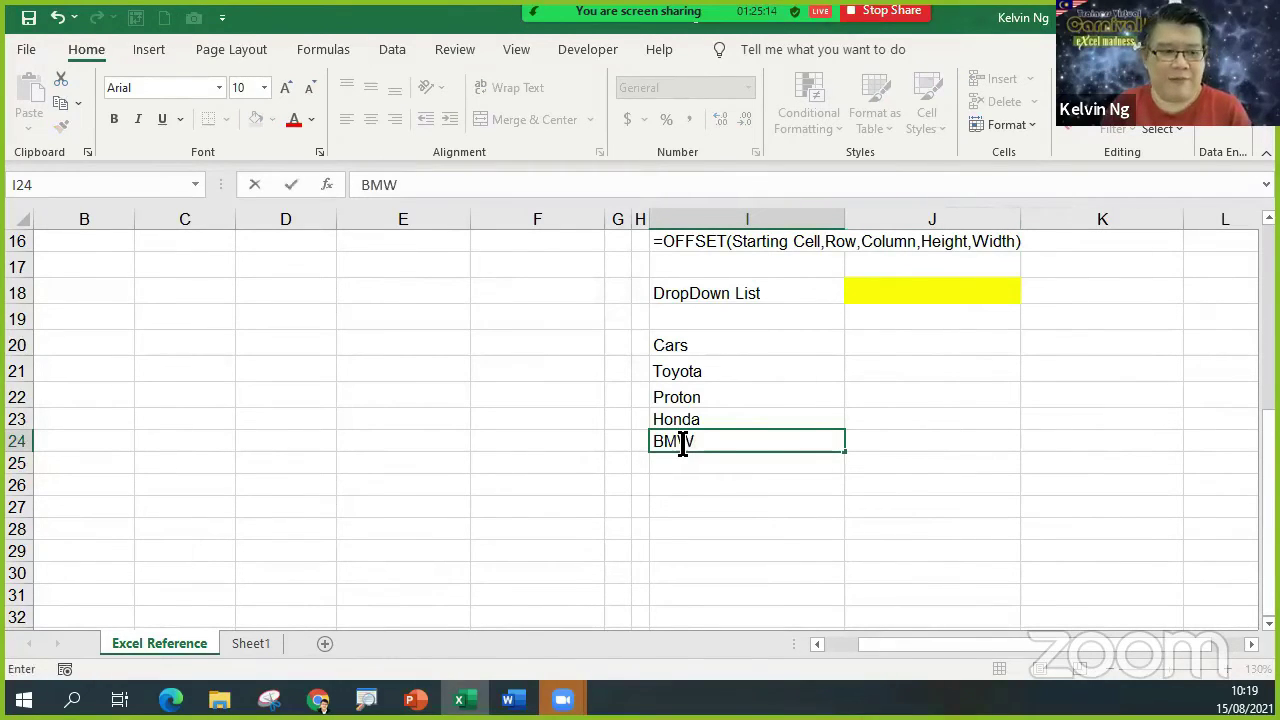
{"action": "key", "text": "Return"}
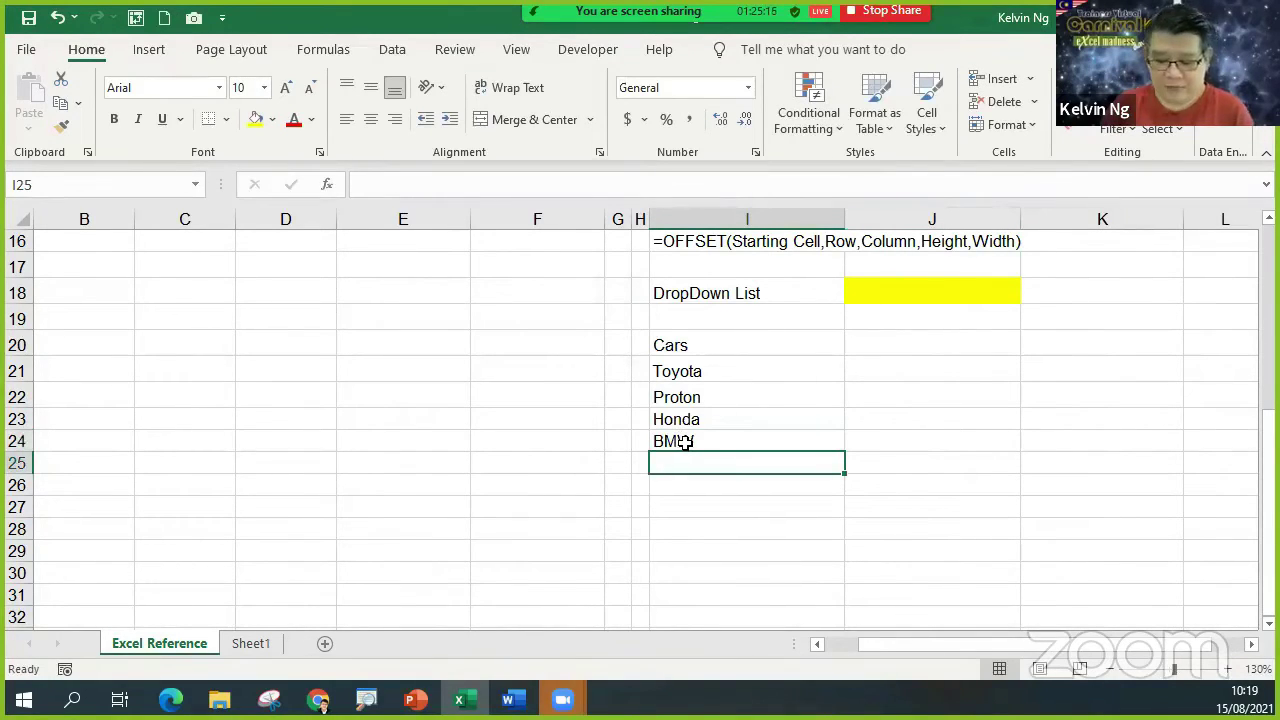
{"action": "type", "text": "MErz"}
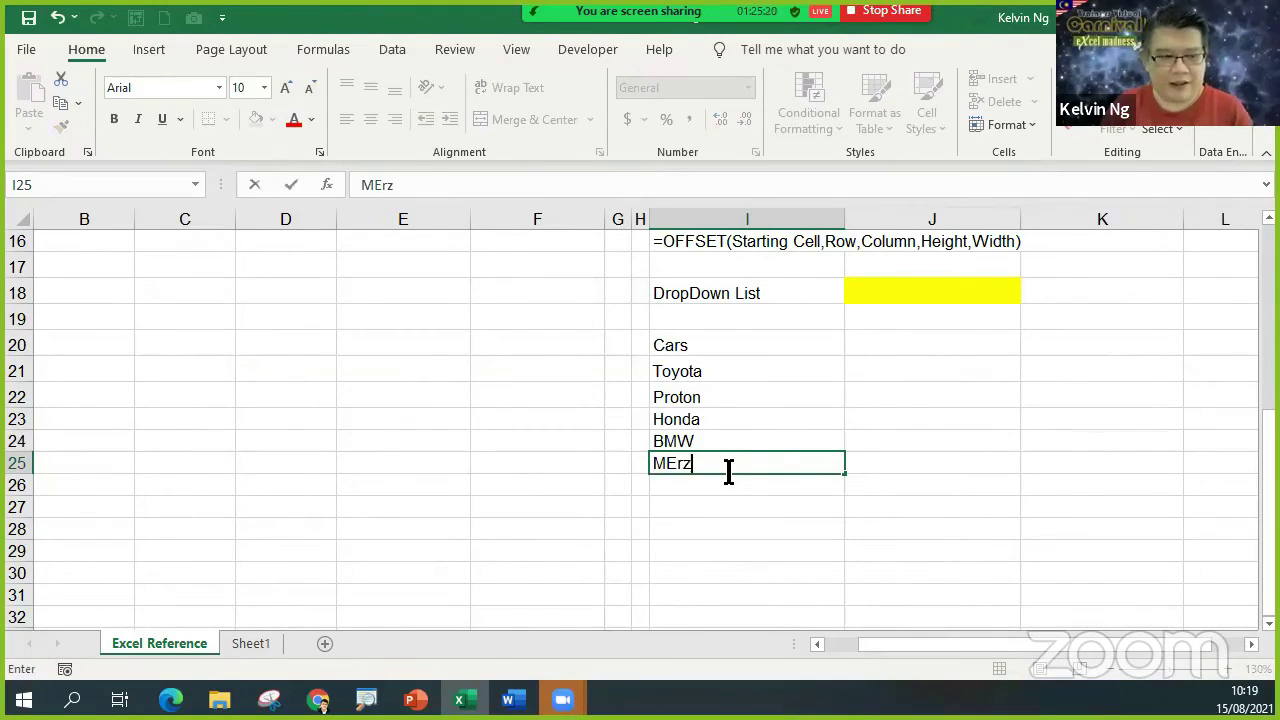
{"action": "key", "text": "Return"}
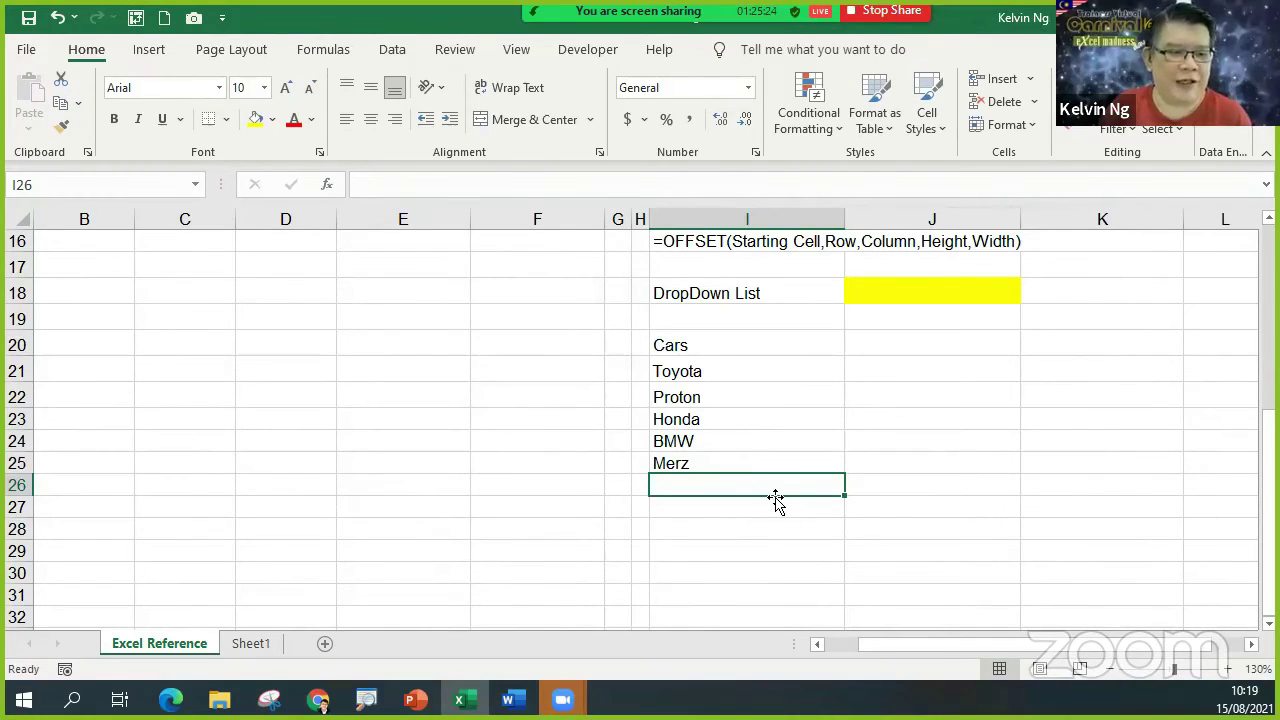
{"action": "type", "text": "Daihut"}
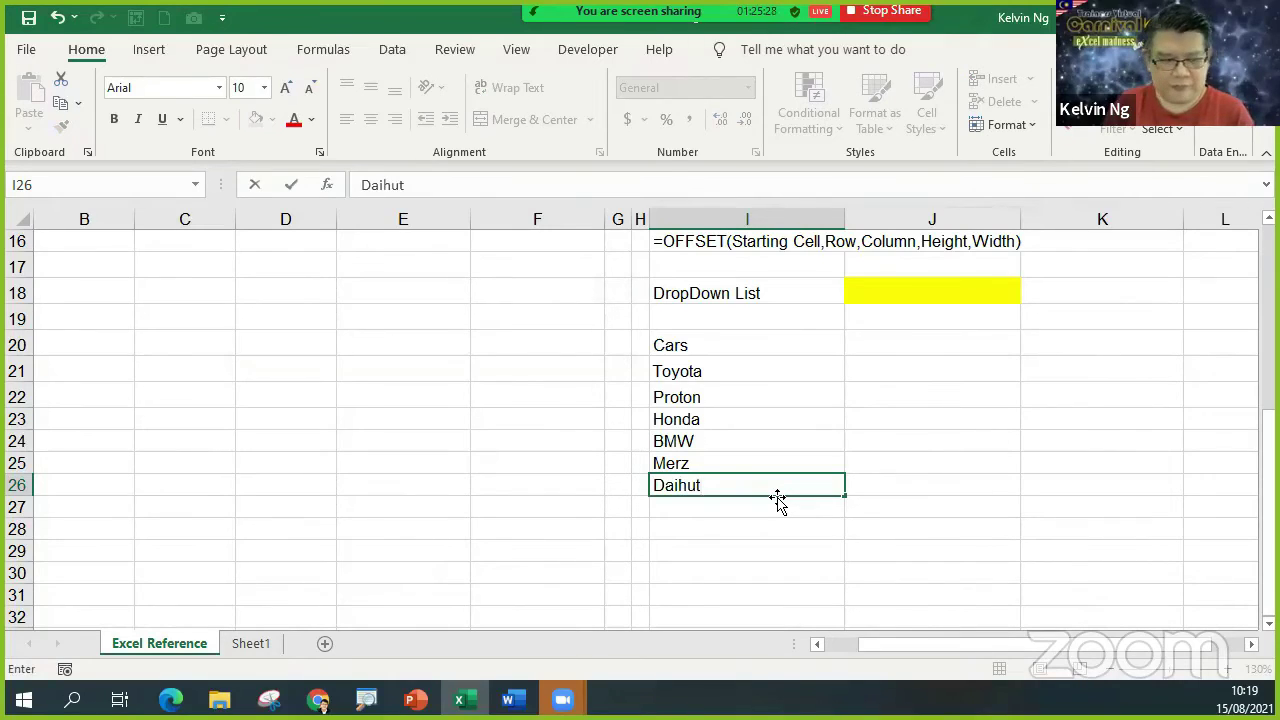
{"action": "key", "text": "BackSpace"}
{"action": "key", "text": "BackSpace"}
{"action": "type", "text": "atsu"}
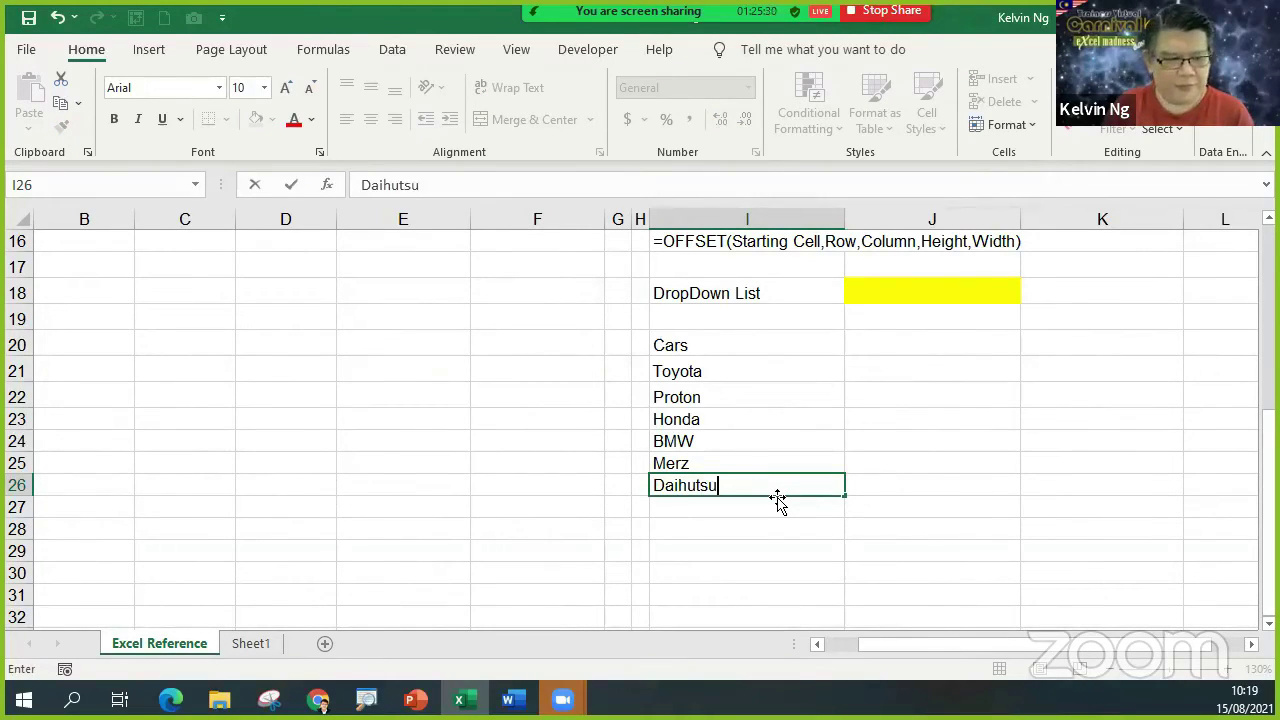
{"action": "key", "text": "BackSpace"}
{"action": "key", "text": "BackSpace"}
{"action": "key", "text": "BackSpace"}
{"action": "key", "text": "BackSpace"}
{"action": "type", "text": "s"}
{"action": "key", "text": "BackSpace"}
{"action": "key", "text": "BackSpace"}
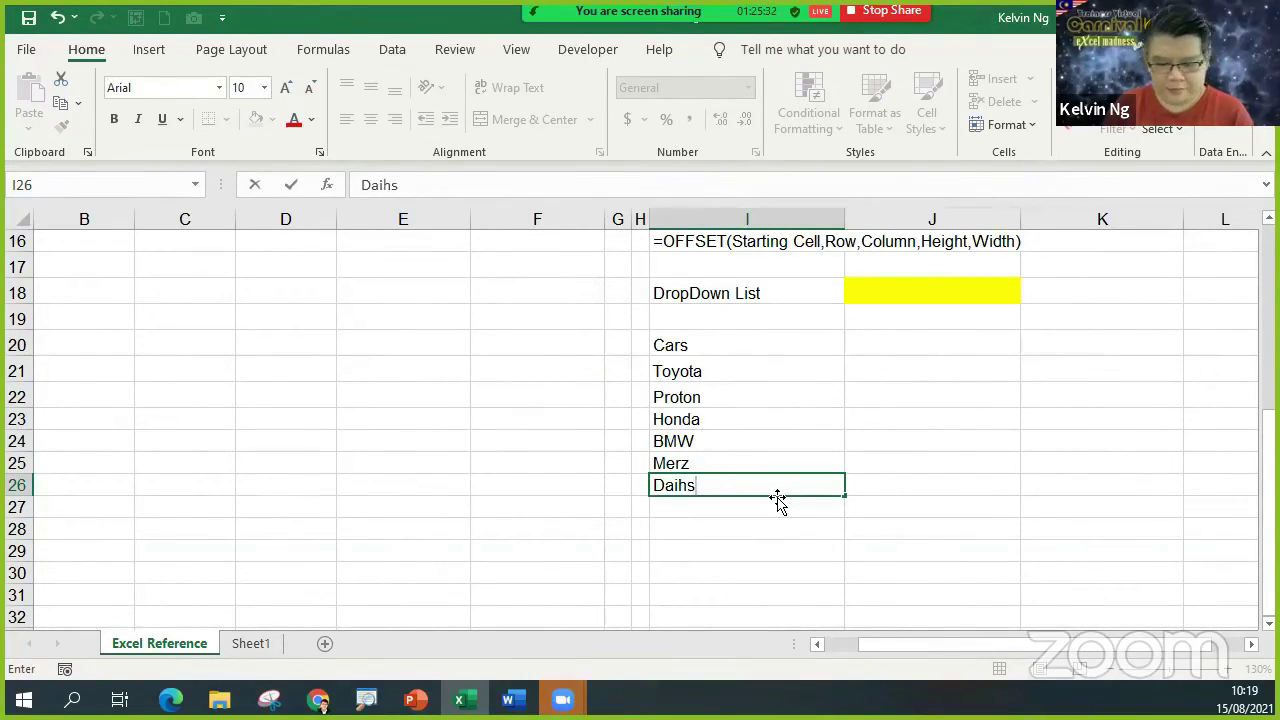
{"action": "type", "text": "hatsu"}
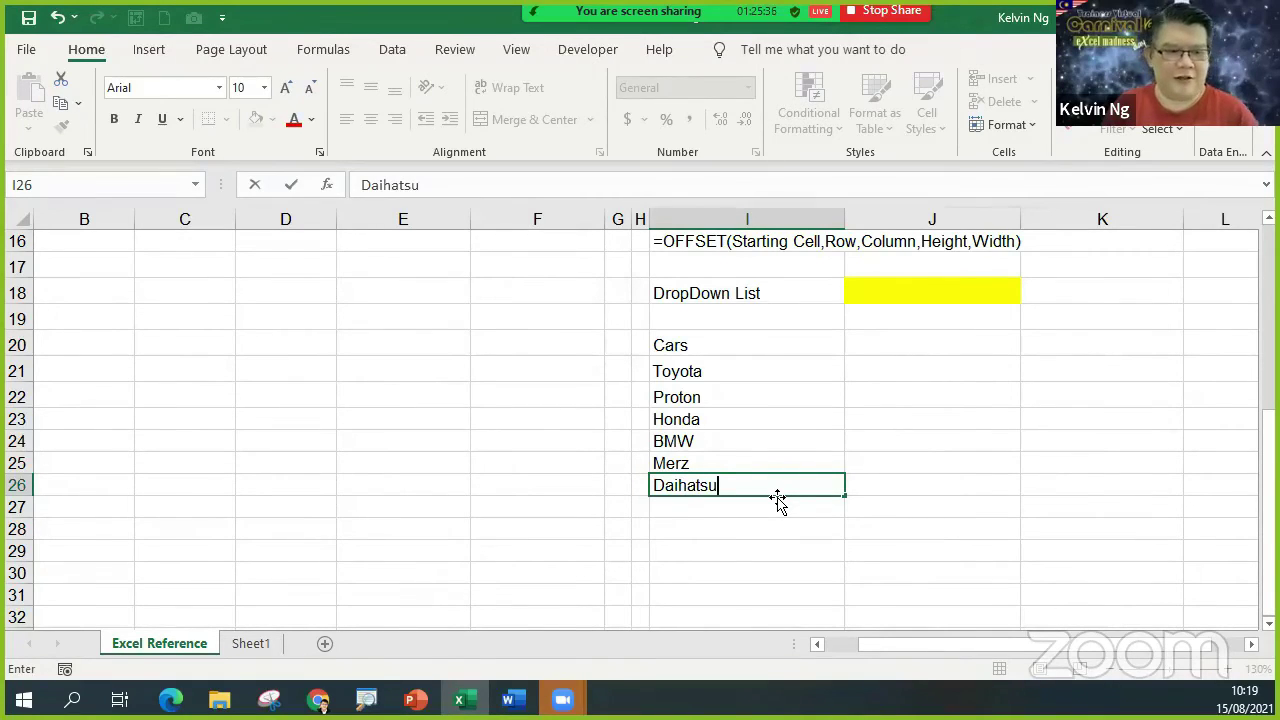
{"action": "left_click", "coordinate": [773, 521]}
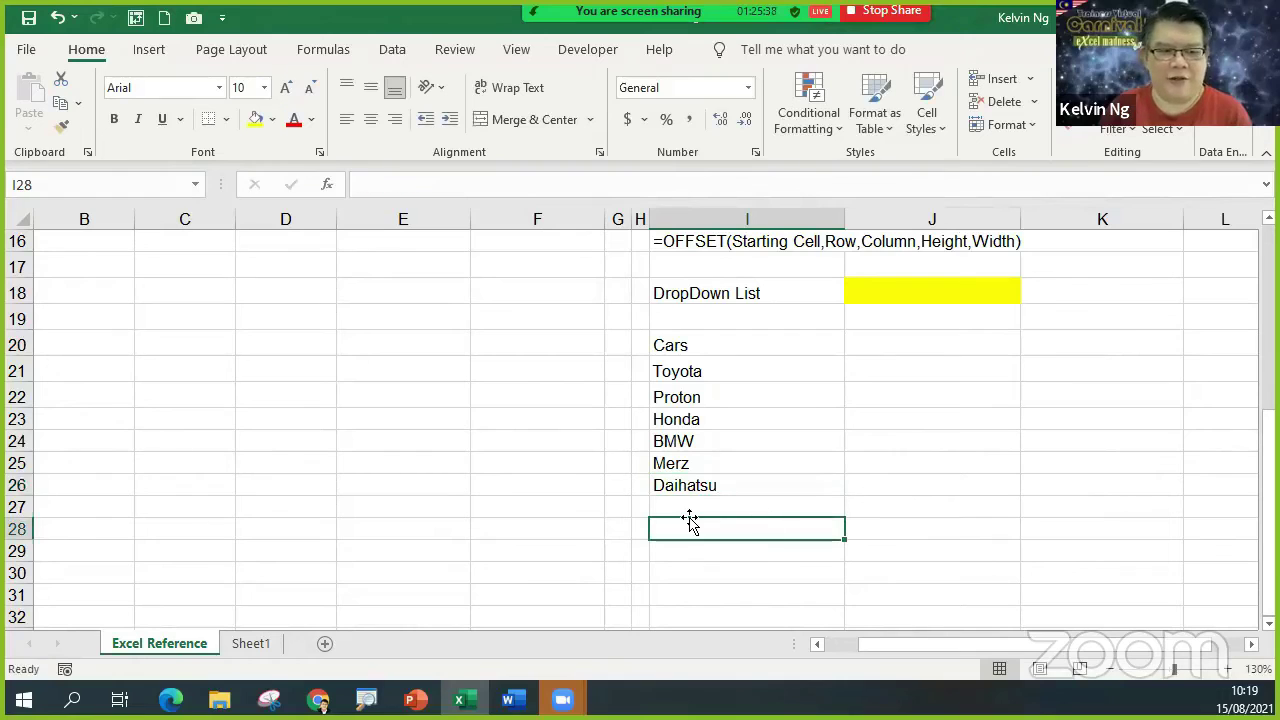
{"action": "left_click", "coordinate": [995, 293]}
{"action": "key", "text": "alt+Down"}
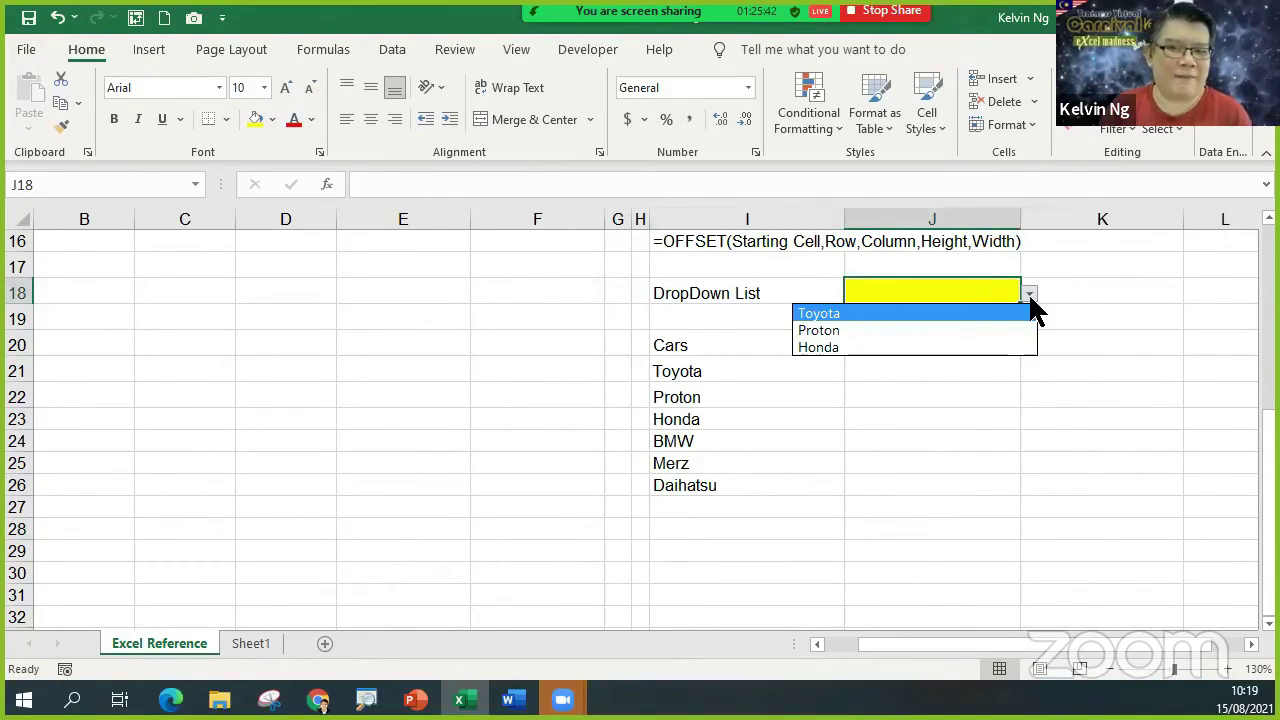
{"action": "key", "text": "Down"}
{"action": "key", "text": "Down"}
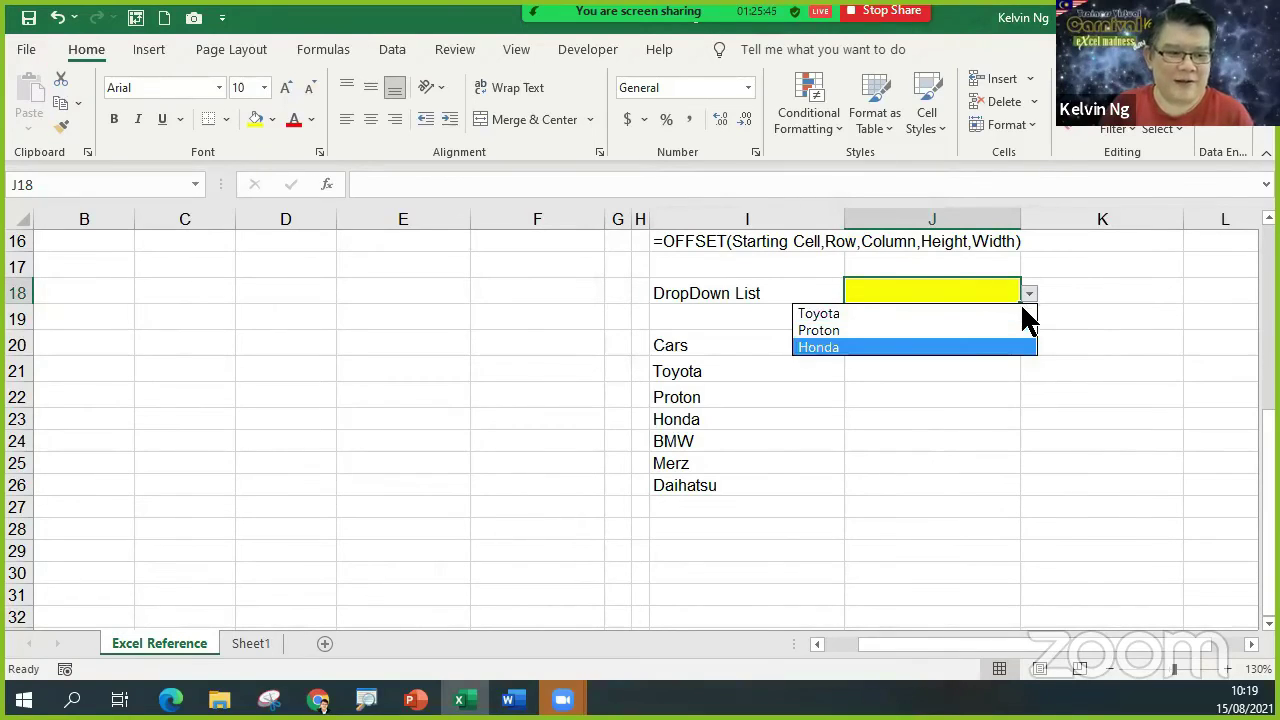
{"action": "key", "text": "Escape"}
{"action": "left_click_drag", "start_coordinate": [760, 441], "coordinate": [754, 477]}
{"action": "key", "text": "Delete"}
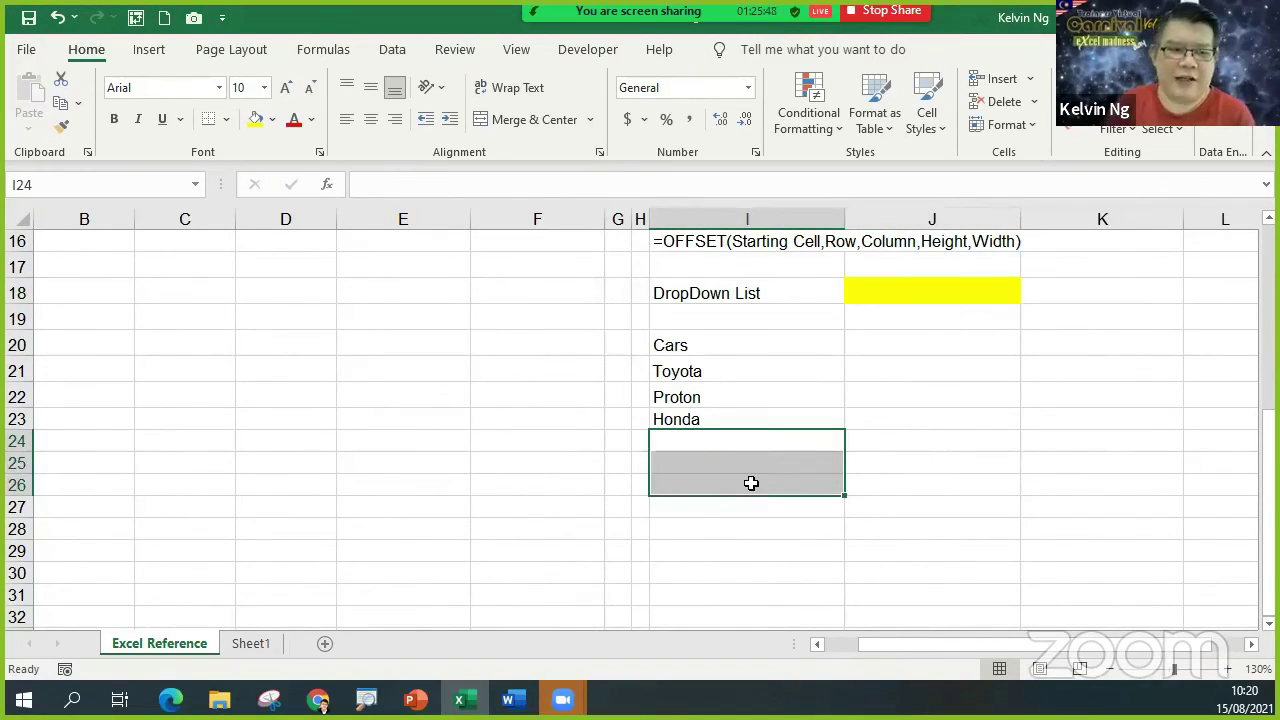
{"action": "left_click", "coordinate": [737, 371]}
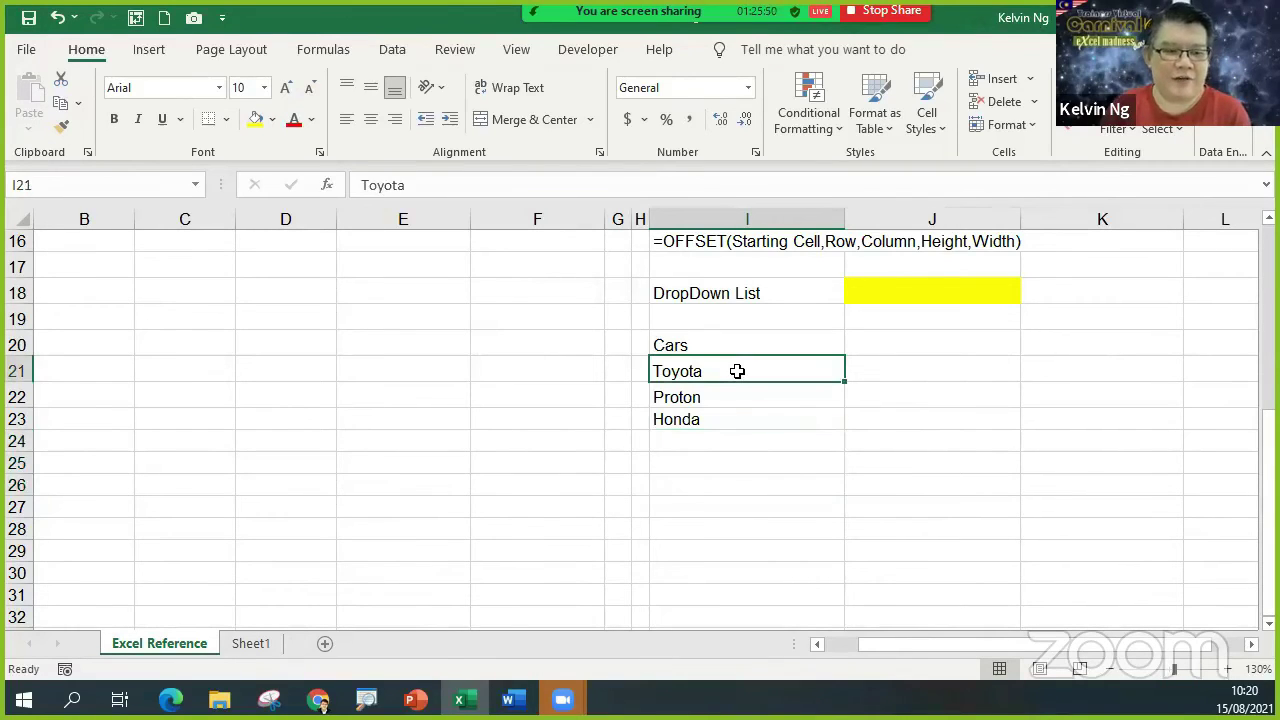
Convert the Cars list into a table with Cars as its header row.
{"action": "key", "text": "ctrl+t"}
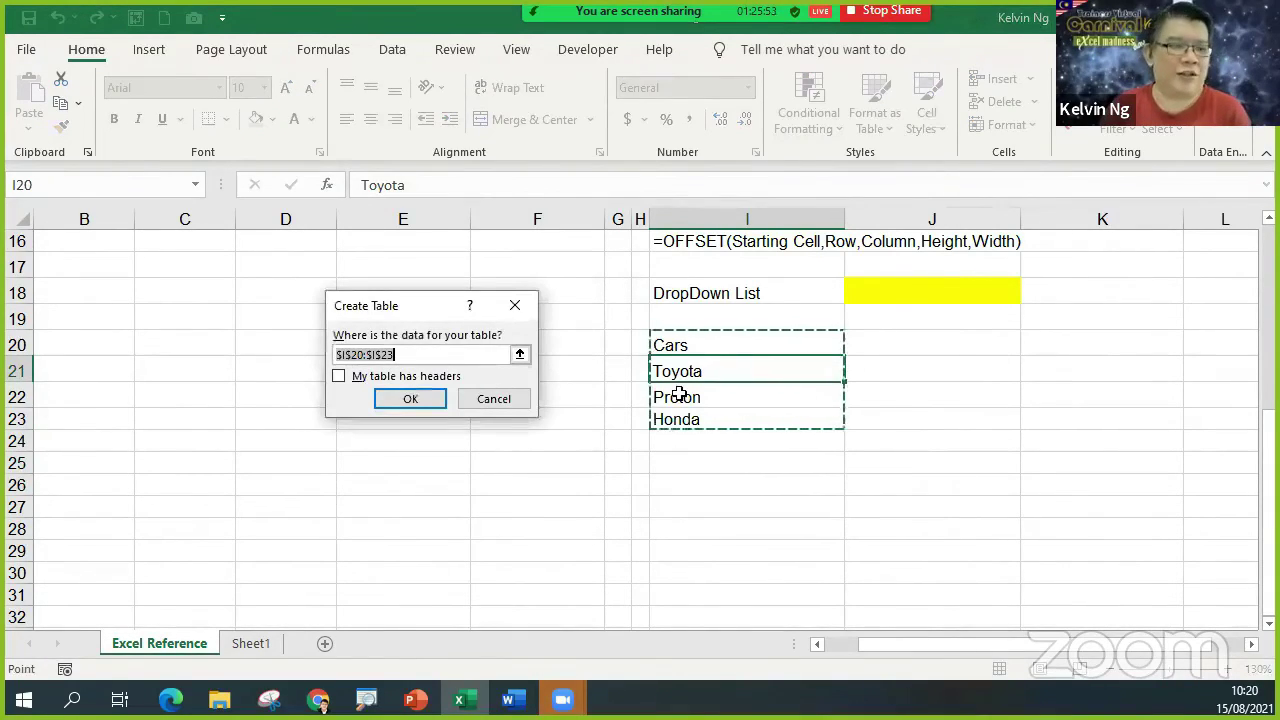
{"action": "left_click", "coordinate": [346, 374]}
{"action": "key", "text": "Tab"}
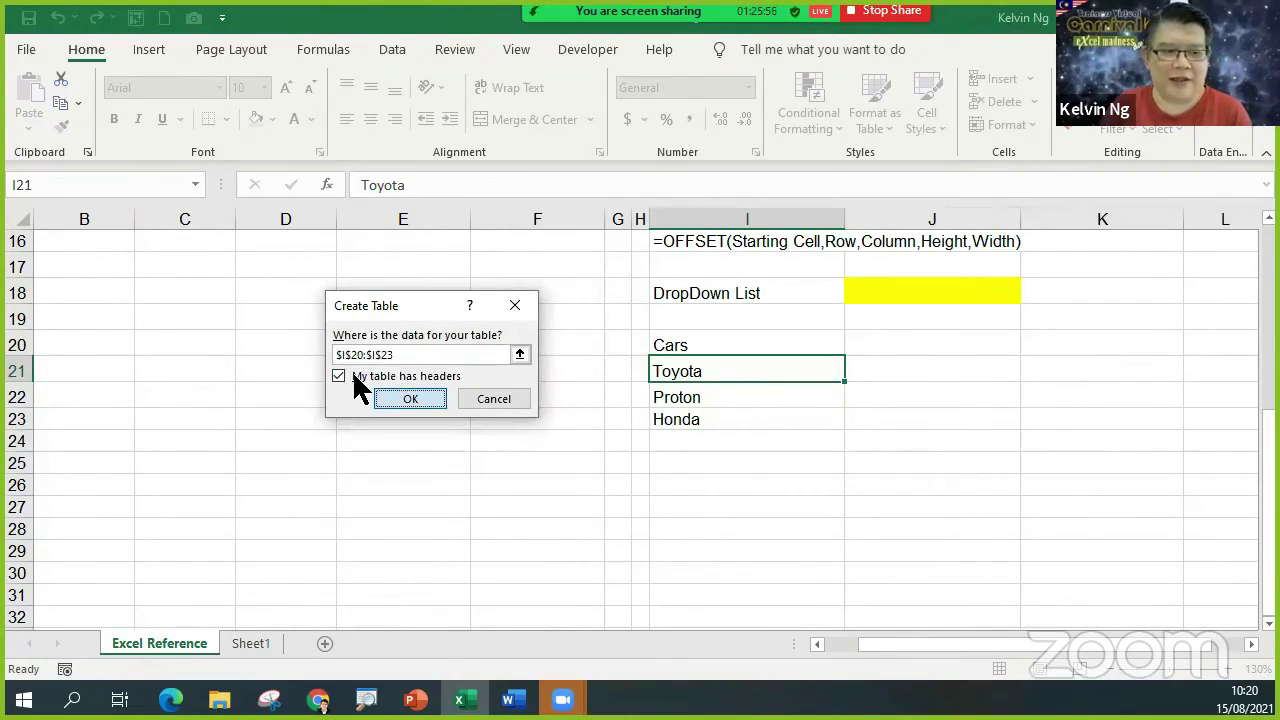
{"action": "left_click", "coordinate": [405, 398]}
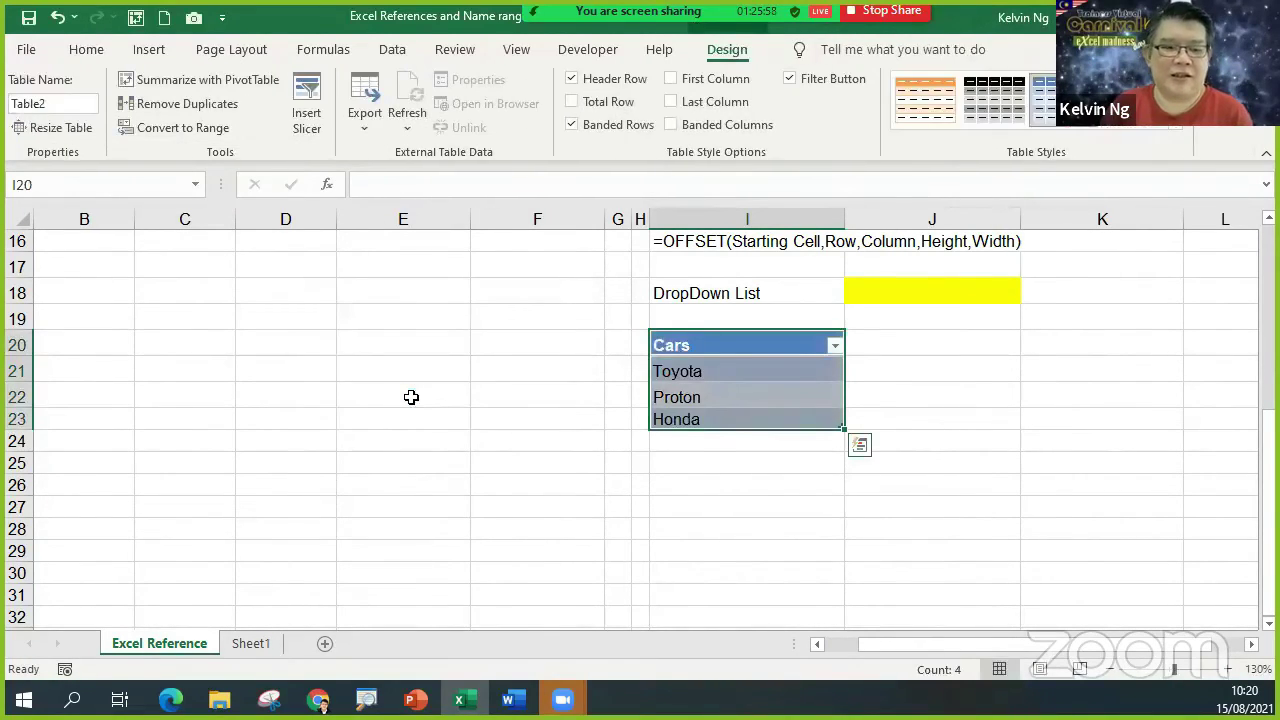
Confirm J18's dropdown still lists only Toyota, Proton and Honda.
{"action": "left_click", "coordinate": [1014, 292]}
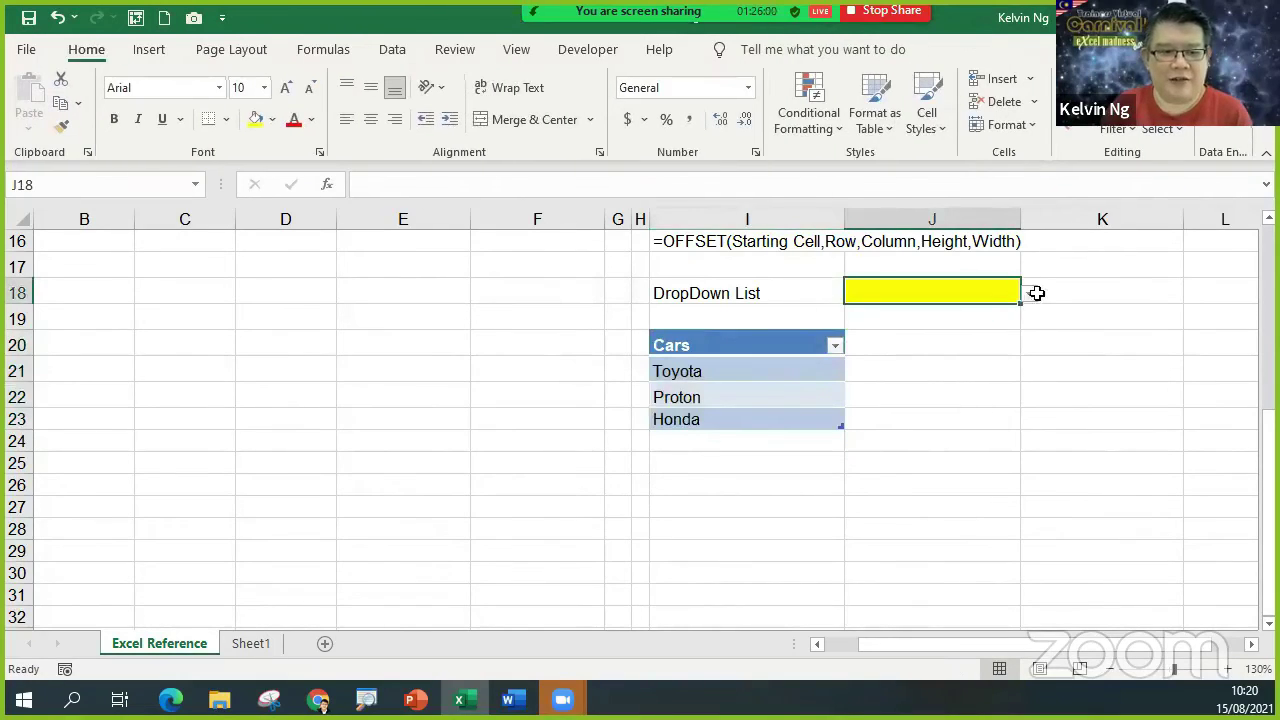
{"action": "left_click", "coordinate": [1028, 294]}
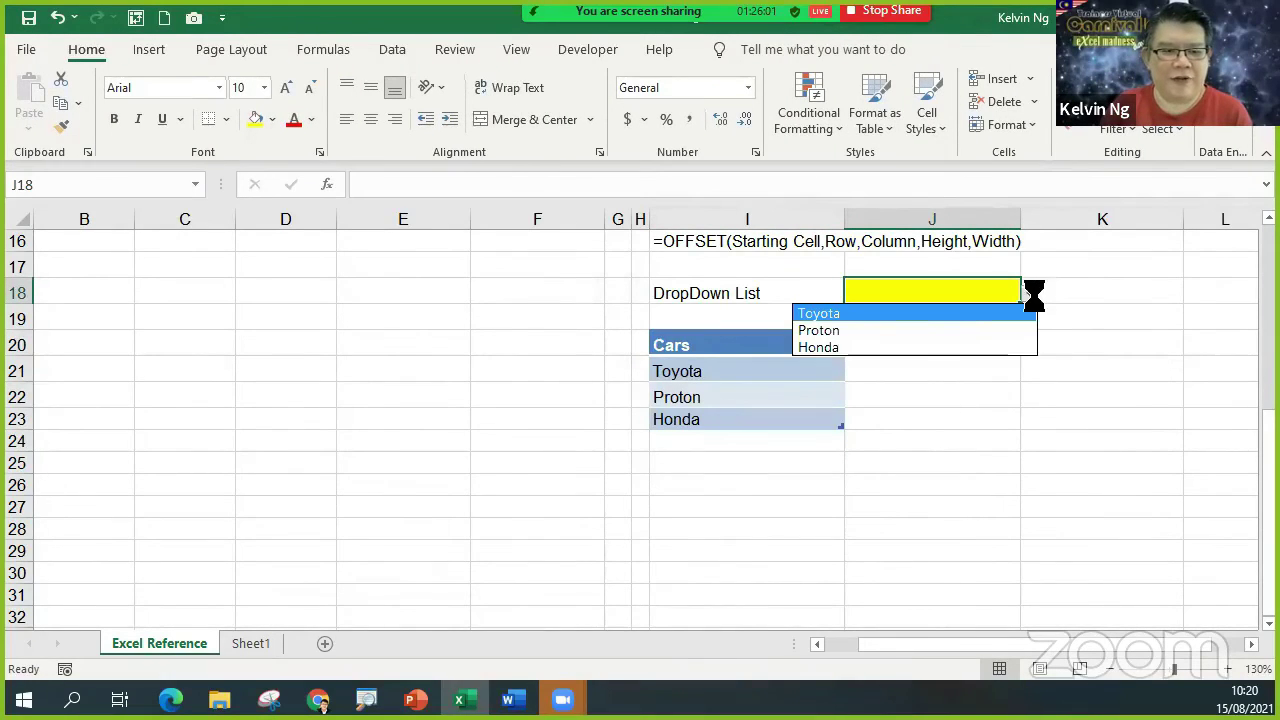
{"action": "left_click", "coordinate": [944, 347]}
{"action": "key", "text": "ctrl+z"}
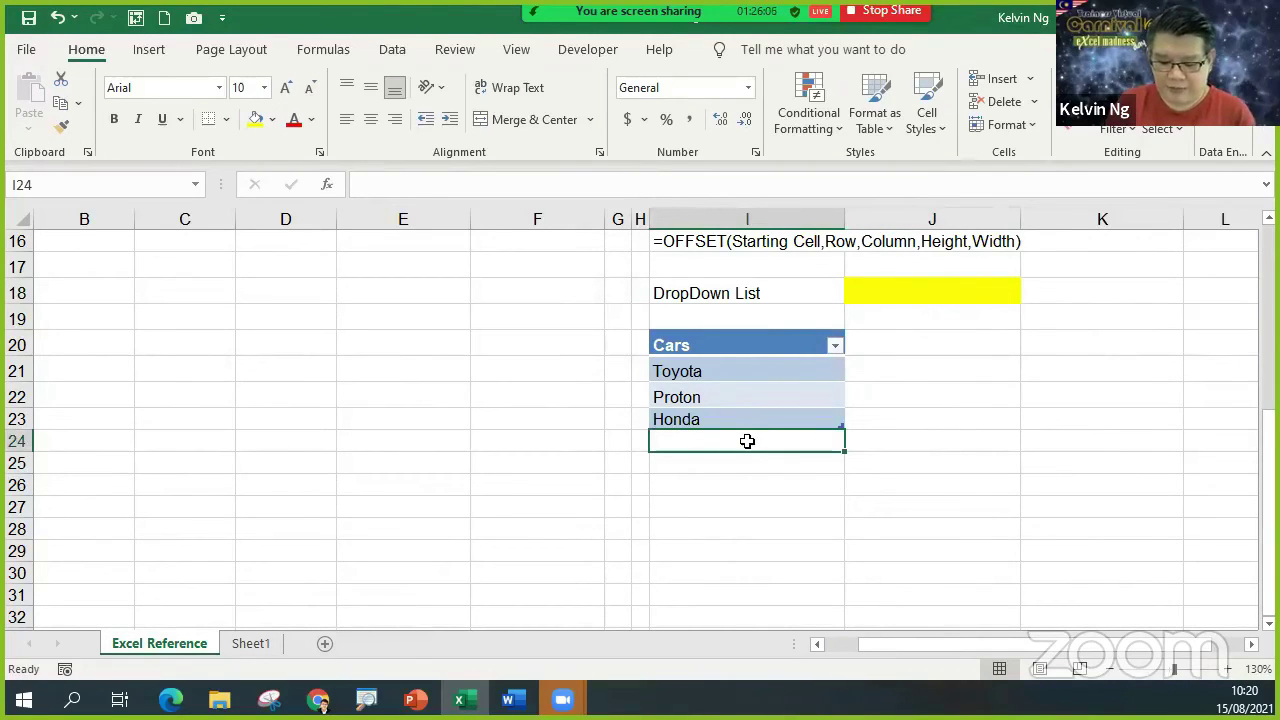
Add BMW in I24 and verify it now appears in J18's dropdown.
{"action": "type", "text": "BMW"}
{"action": "key", "text": "Return"}
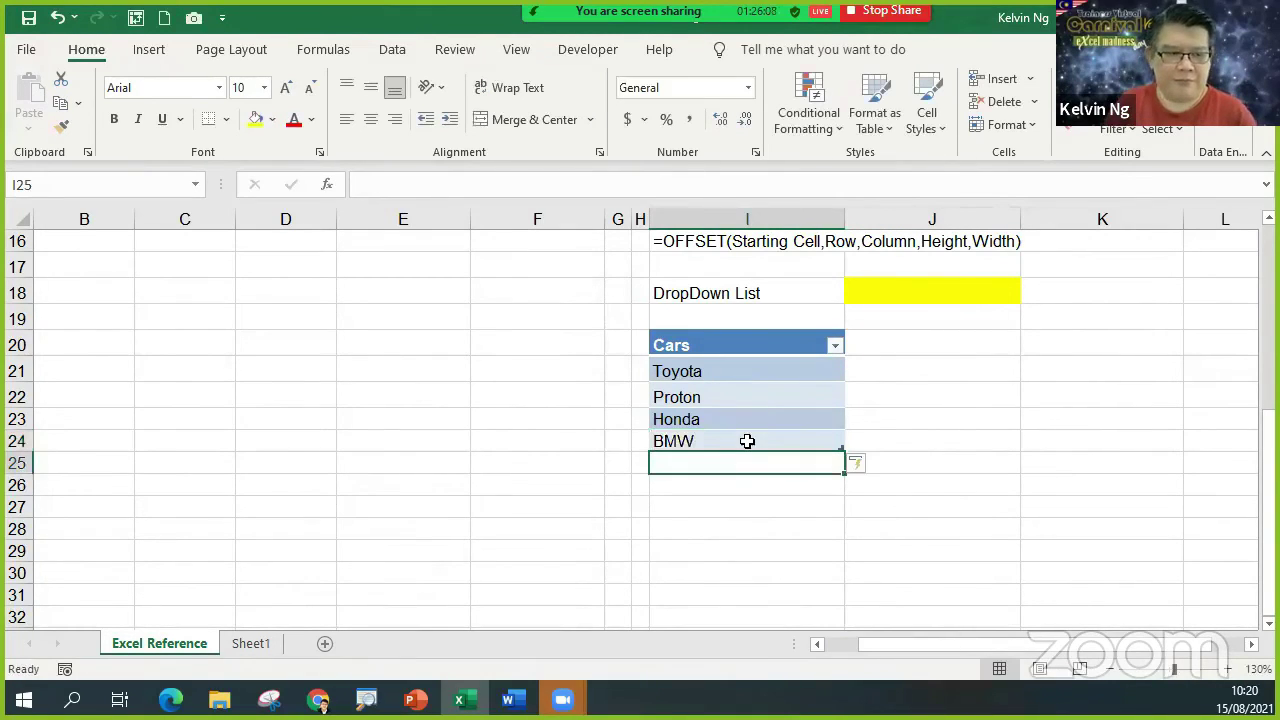
{"action": "left_click", "coordinate": [1003, 301]}
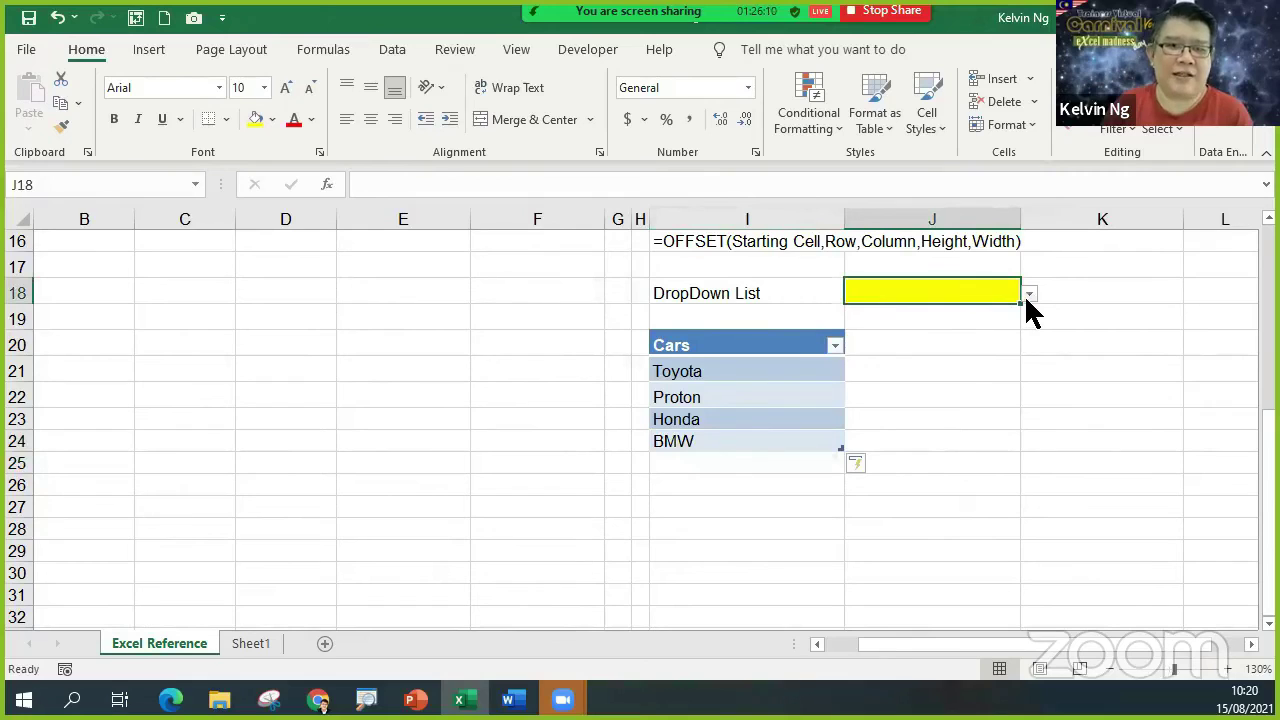
{"action": "left_click", "coordinate": [1029, 294]}
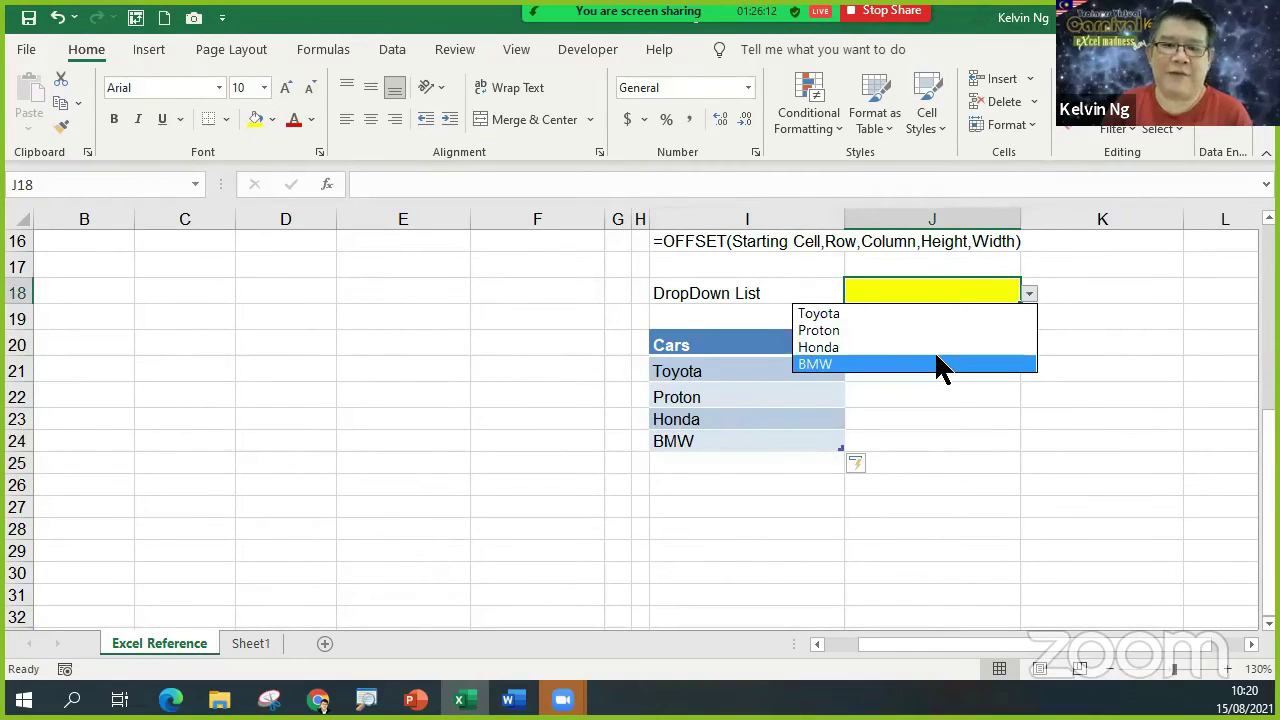
{"action": "left_click", "coordinate": [755, 460]}
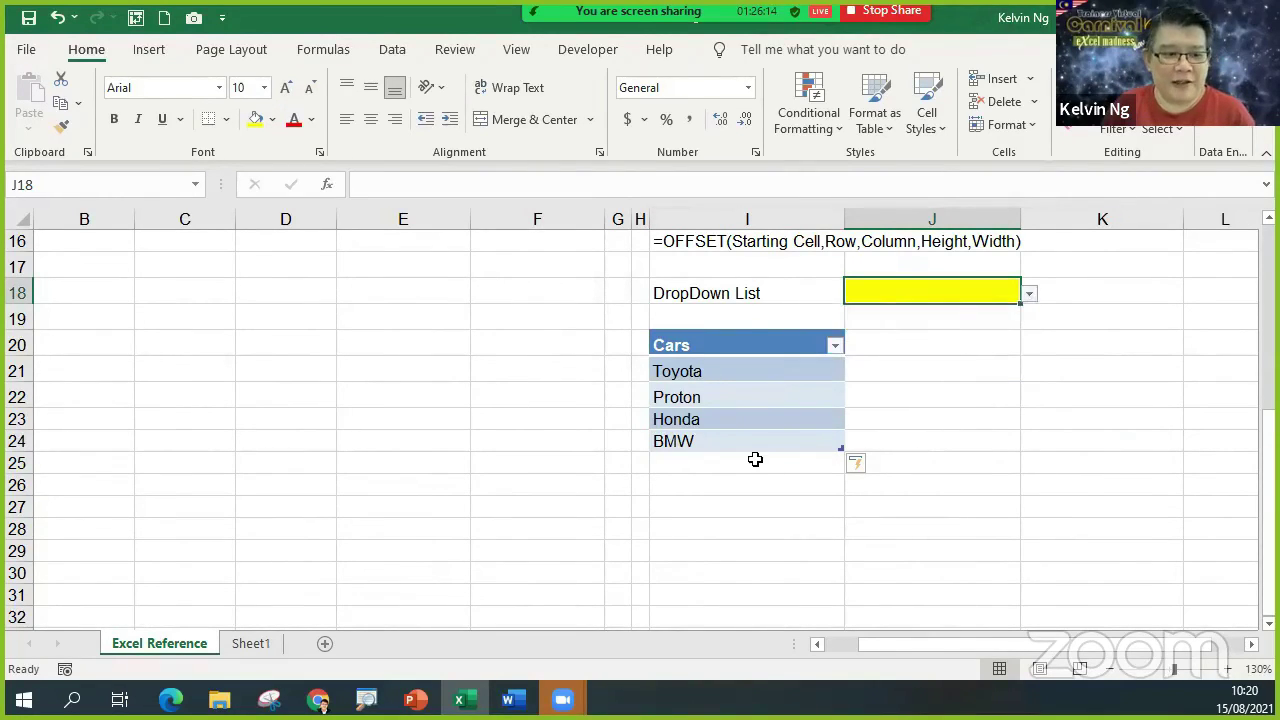
Add Merz in I25 and verify J18's dropdown lists it too.
{"action": "type", "text": "Merz"}
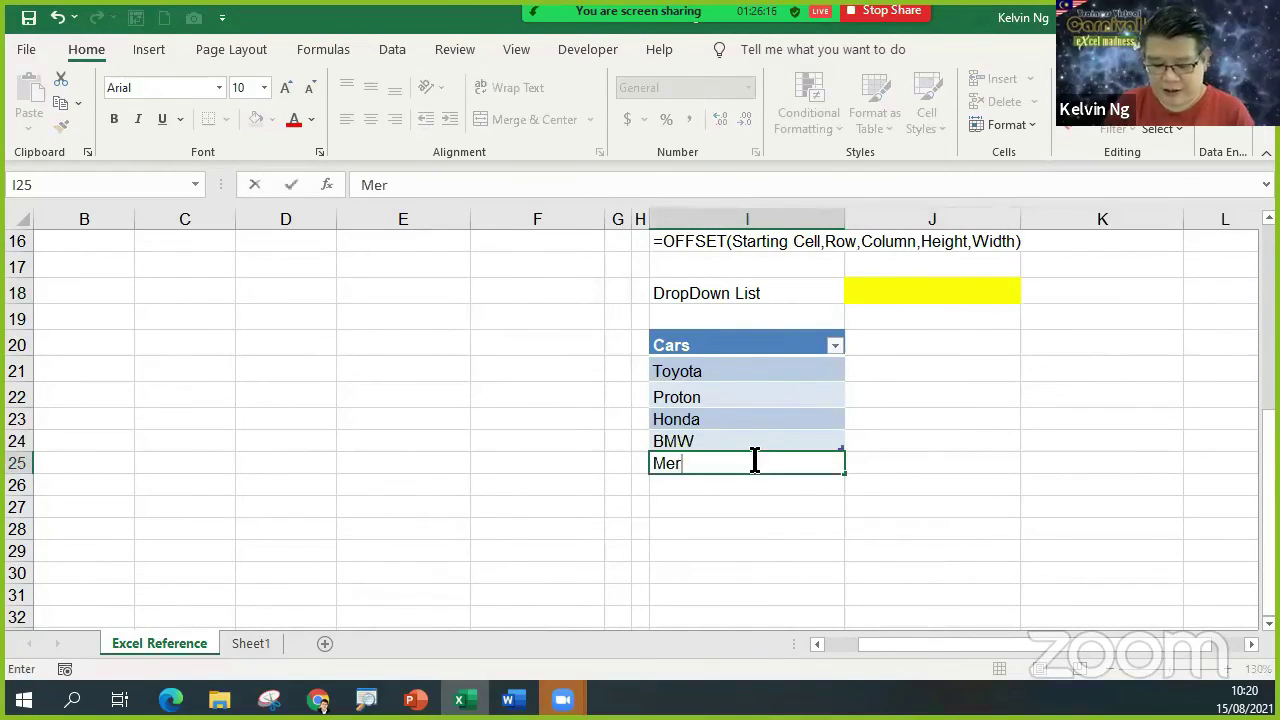
{"action": "key", "text": "Return"}
{"action": "left_click", "coordinate": [968, 291]}
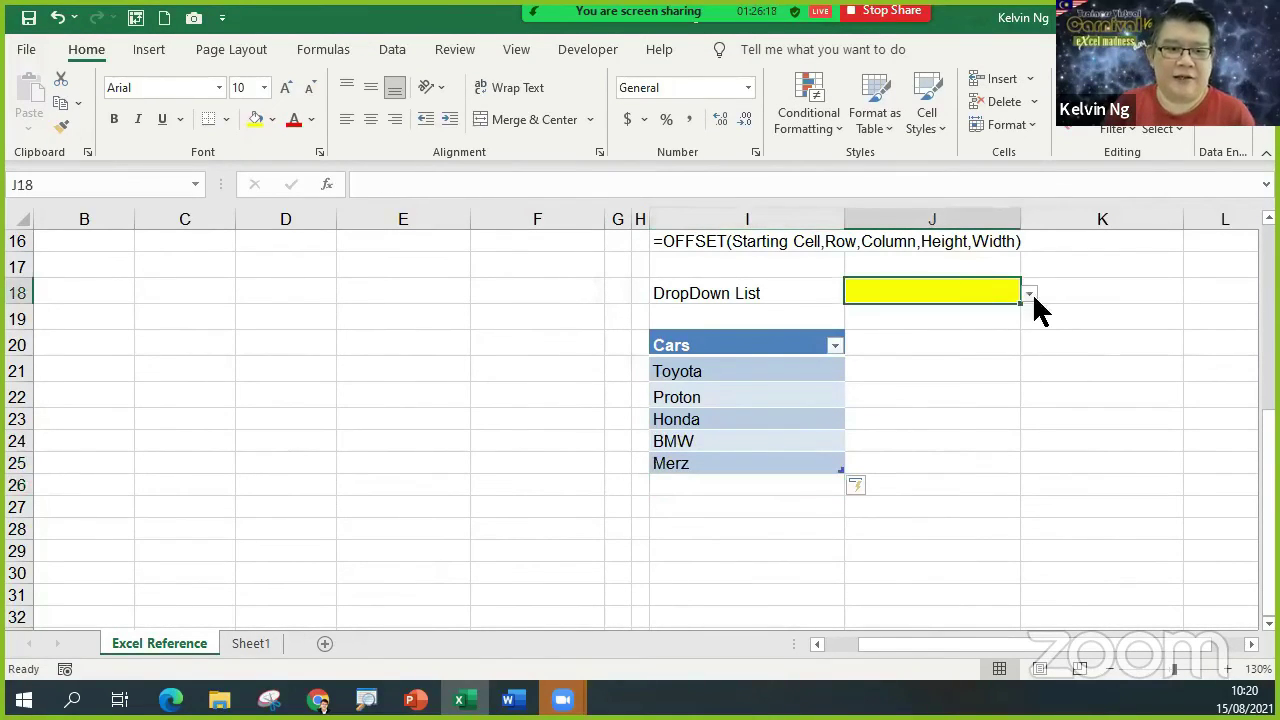
{"action": "left_click", "coordinate": [1030, 293]}
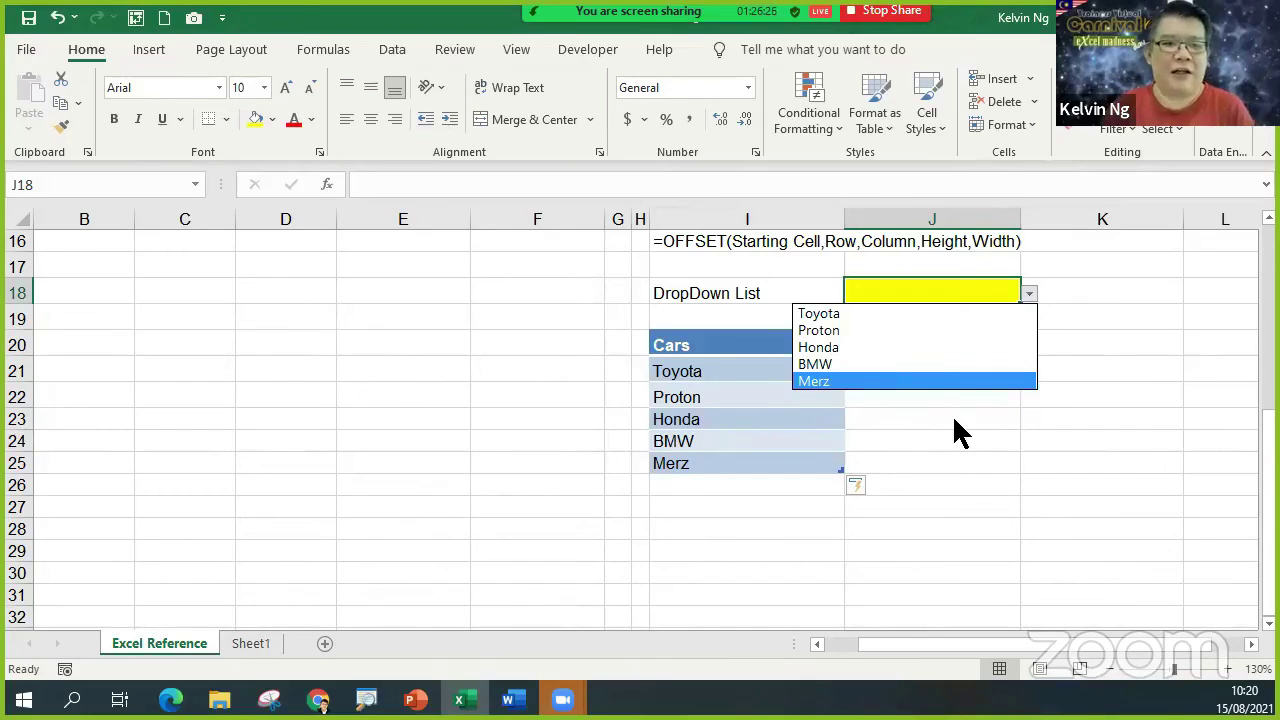
{"action": "key", "text": "Escape"}
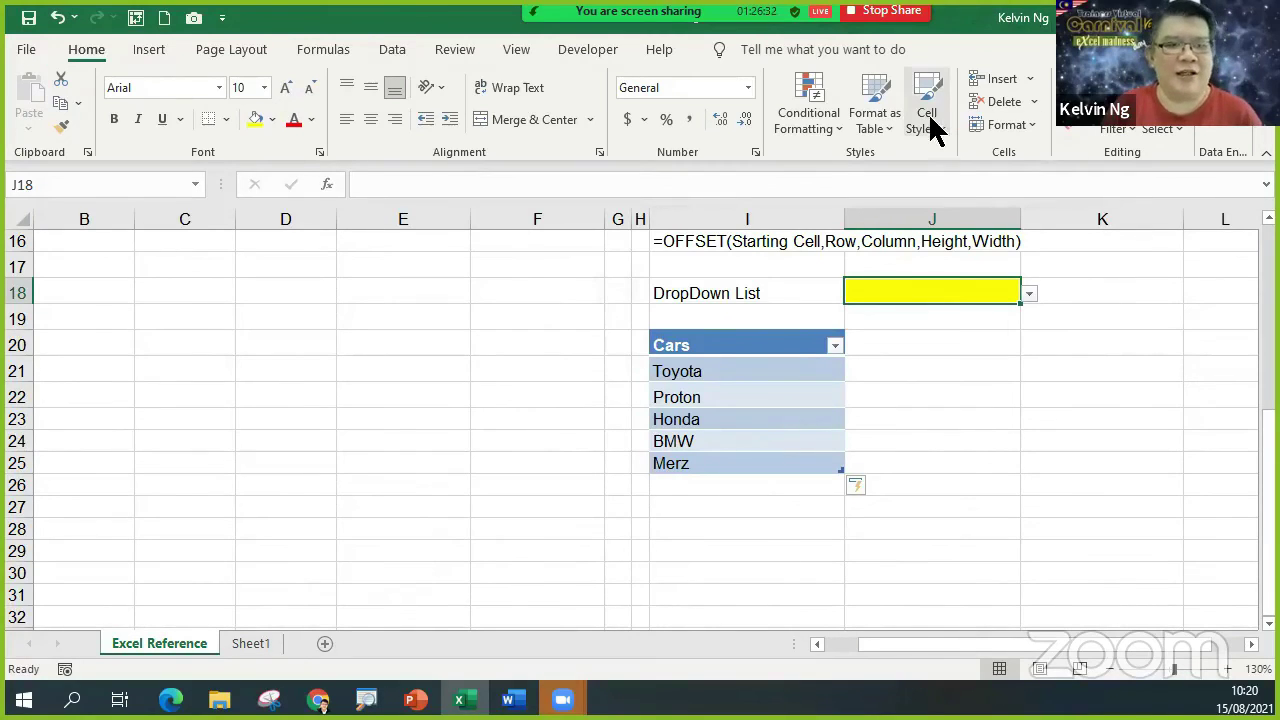
{"action": "left_click", "coordinate": [393, 49]}
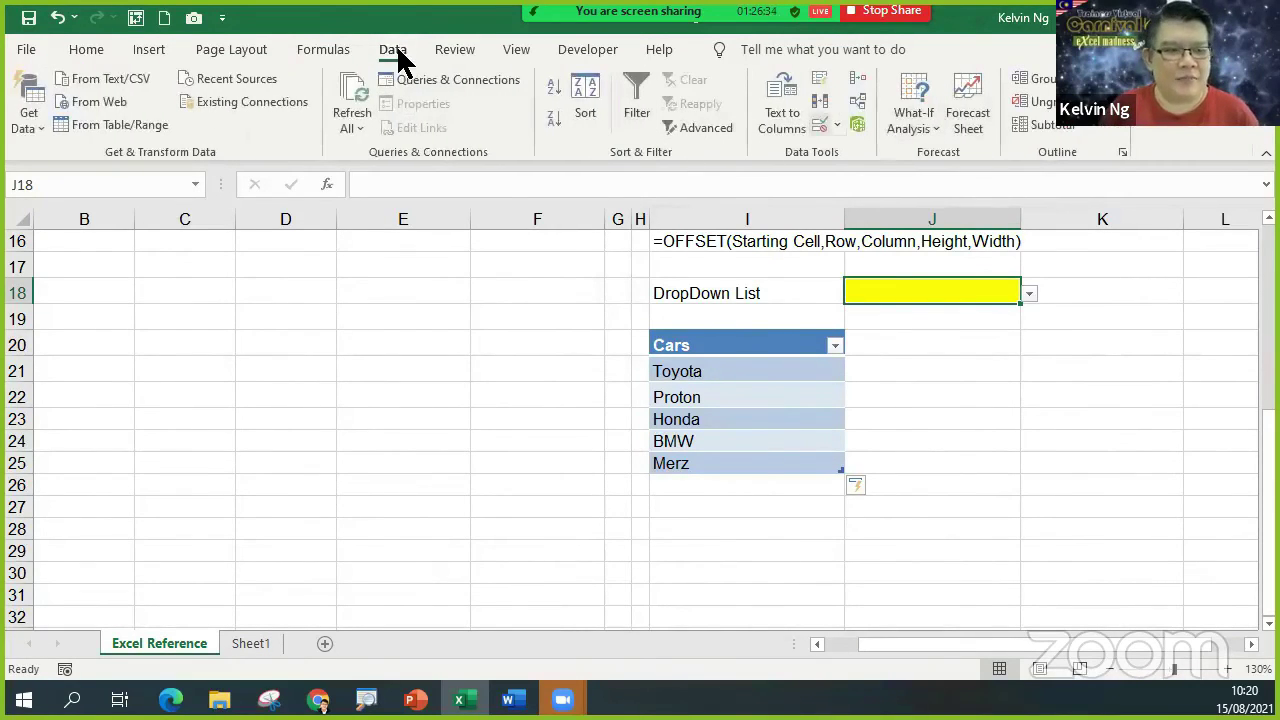
{"action": "left_click", "coordinate": [819, 124]}
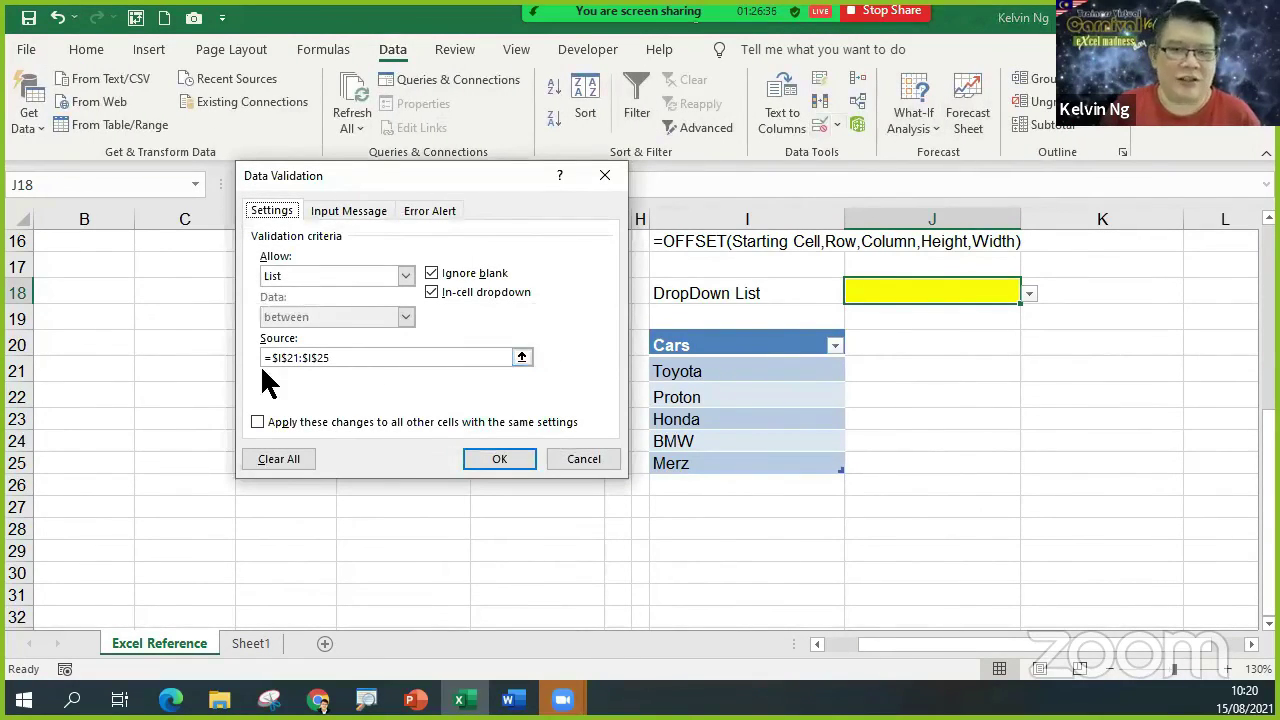
{"action": "left_click", "coordinate": [586, 455]}
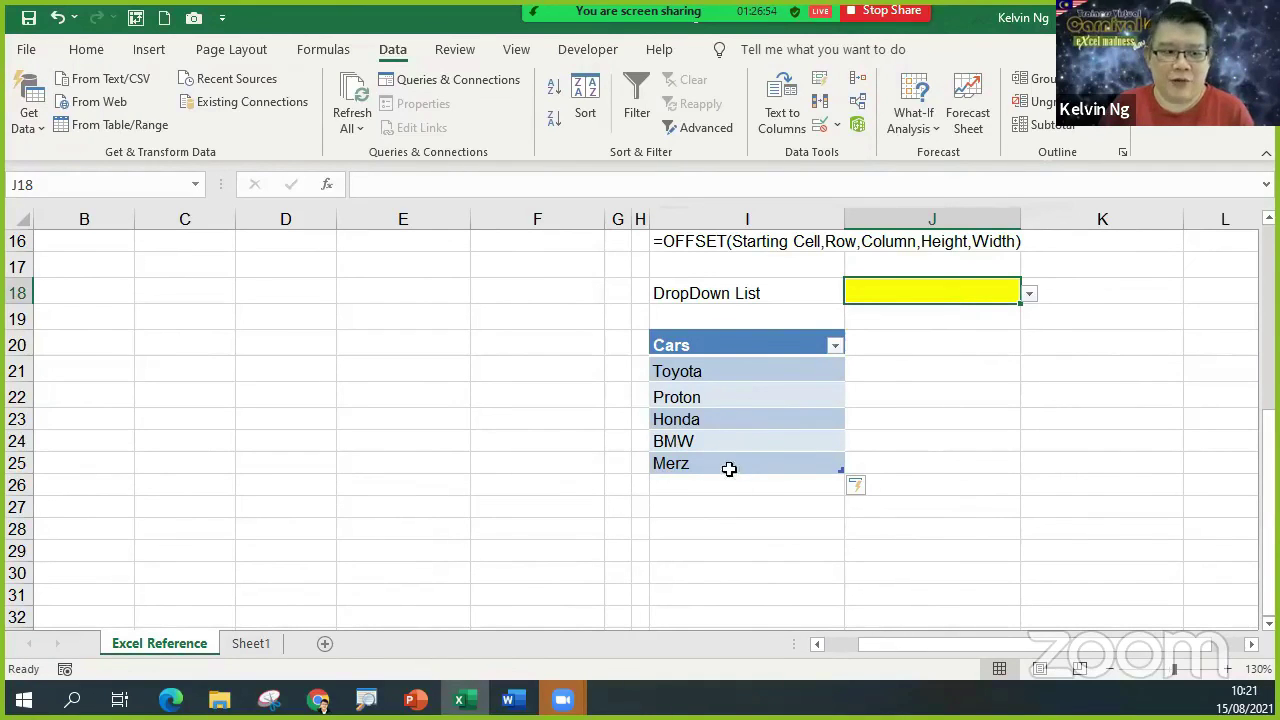
Scroll back through the sheet and end the Zoom screen share.
{"action": "scroll", "coordinate": [739, 440], "scroll_direction": "up", "scroll_amount": 1}
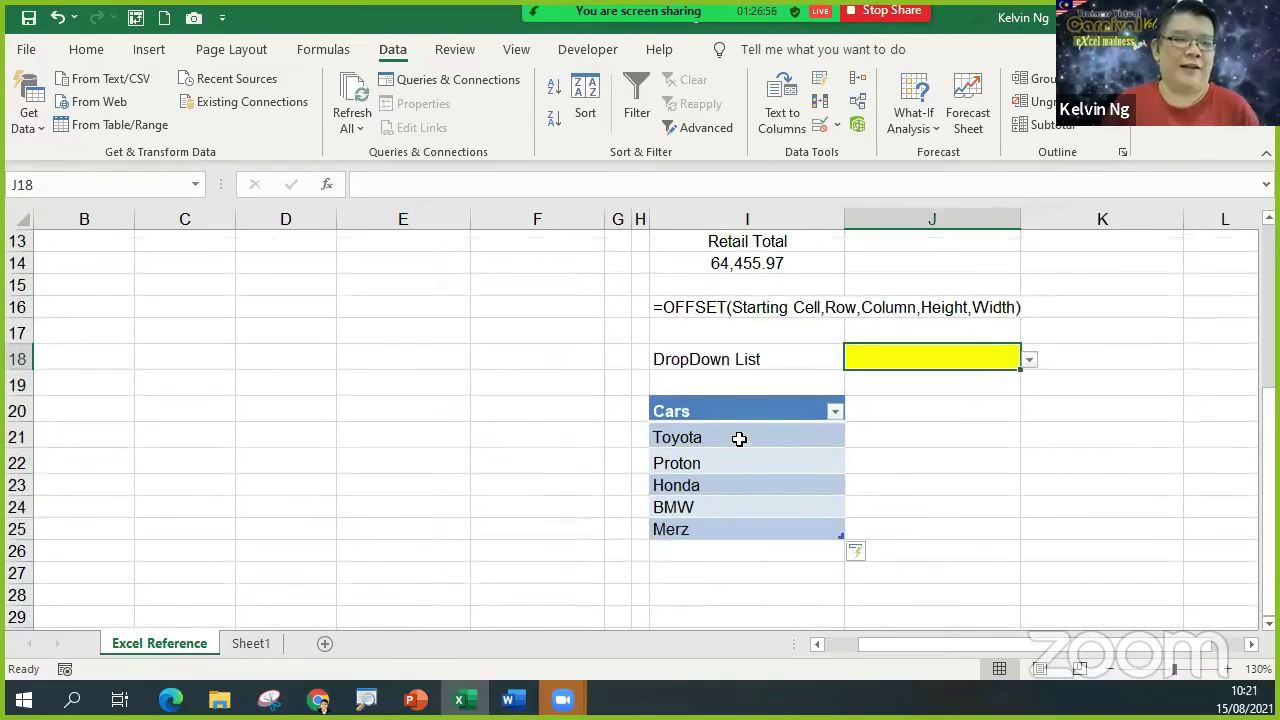
{"action": "scroll", "coordinate": [739, 469], "scroll_direction": "up", "scroll_amount": 4}
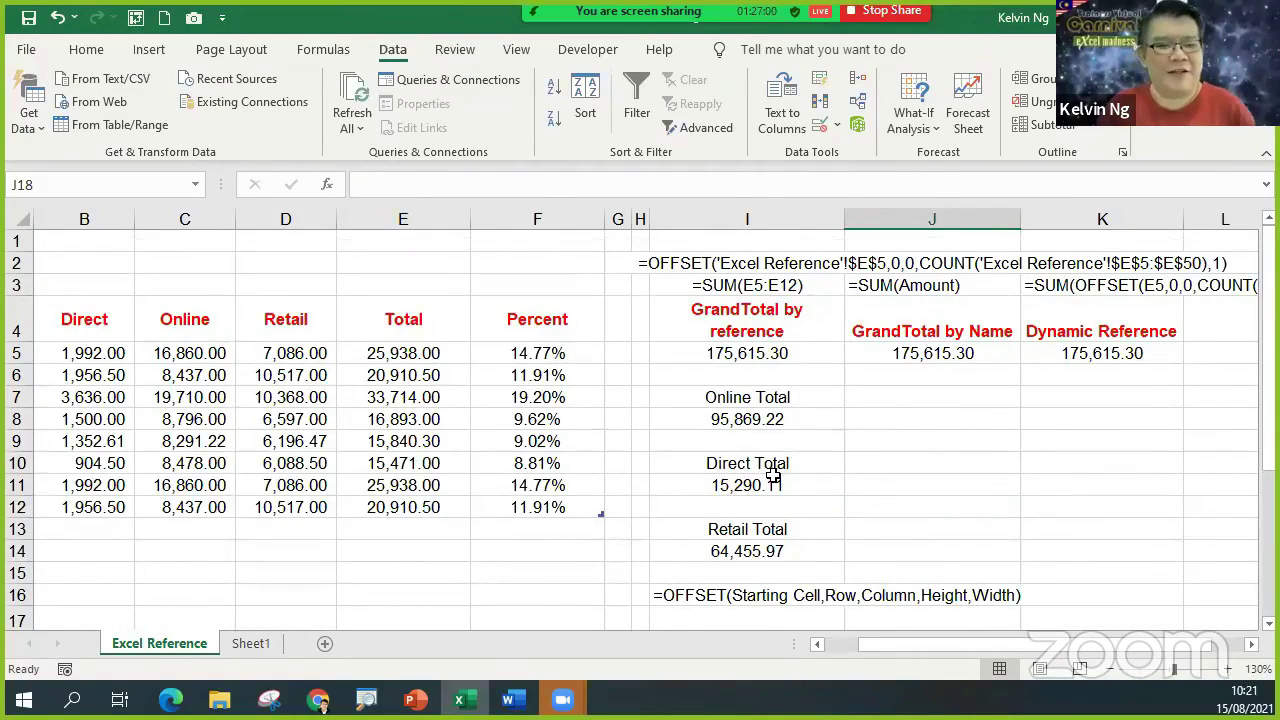
{"action": "scroll", "coordinate": [629, 400], "scroll_direction": "down", "scroll_amount": 2}
{"action": "scroll", "coordinate": [629, 400], "scroll_direction": "down", "scroll_amount": 1}
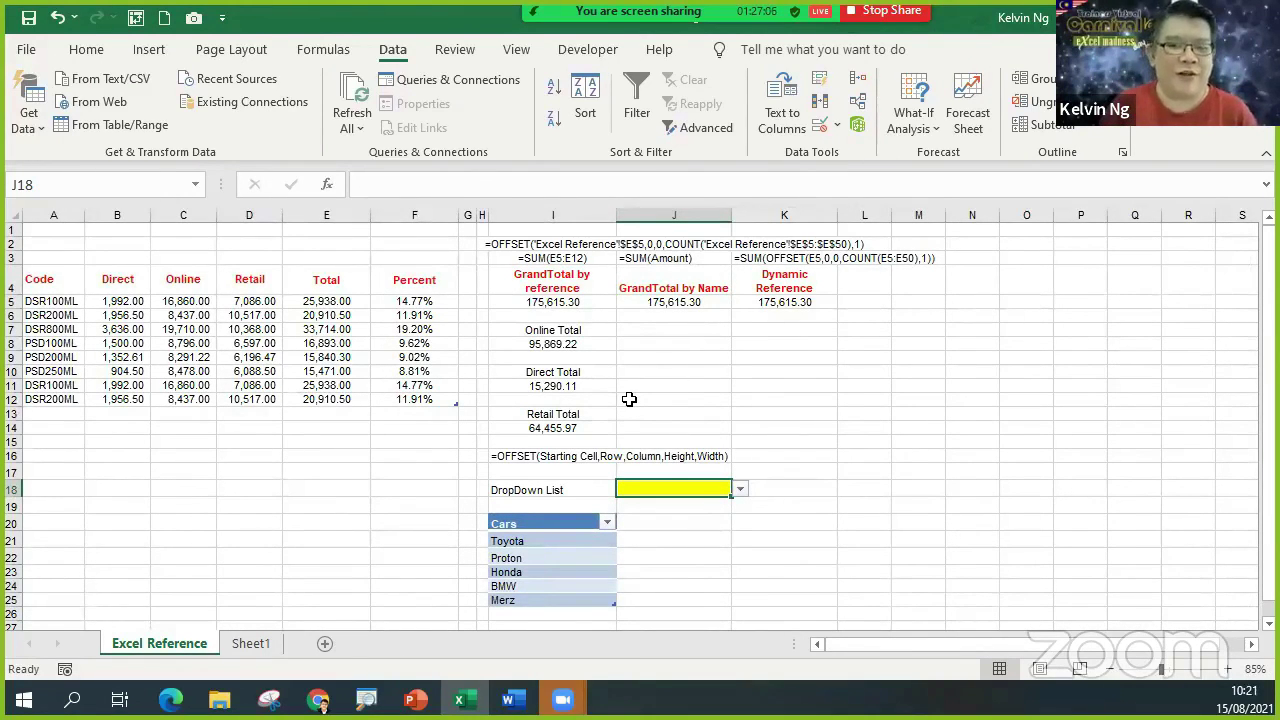
{"action": "left_click", "coordinate": [887, 25]}
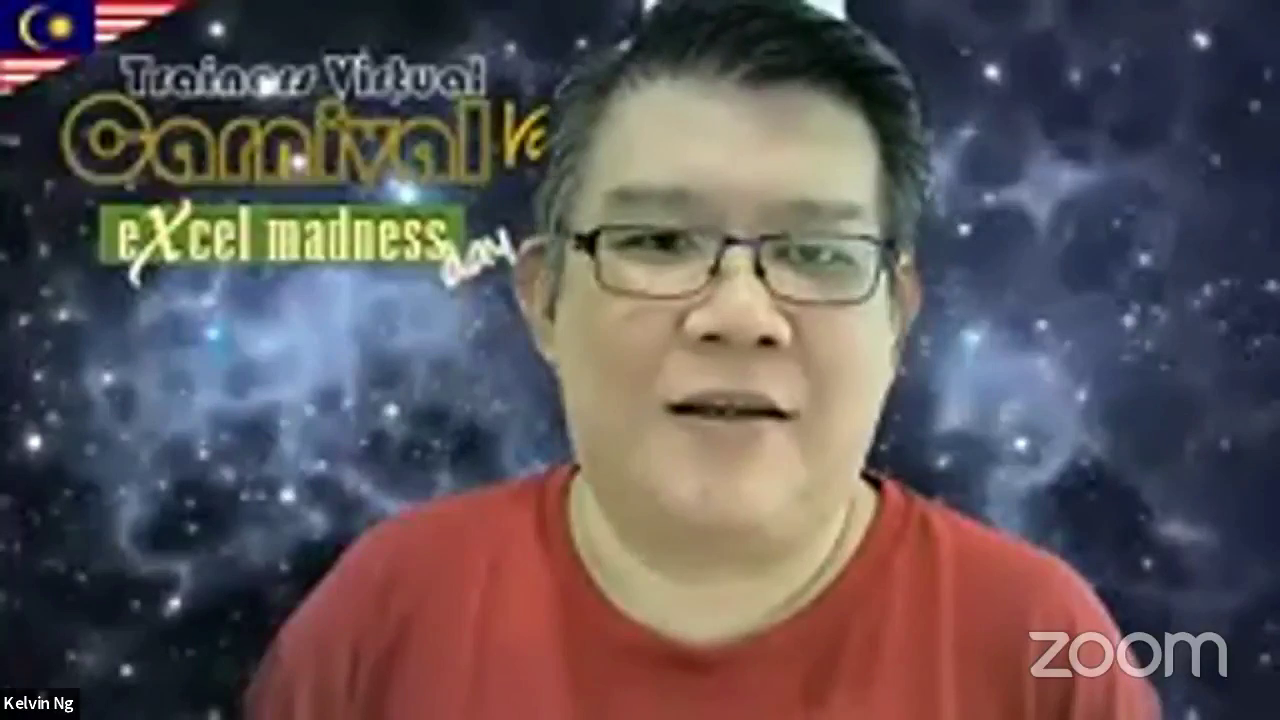